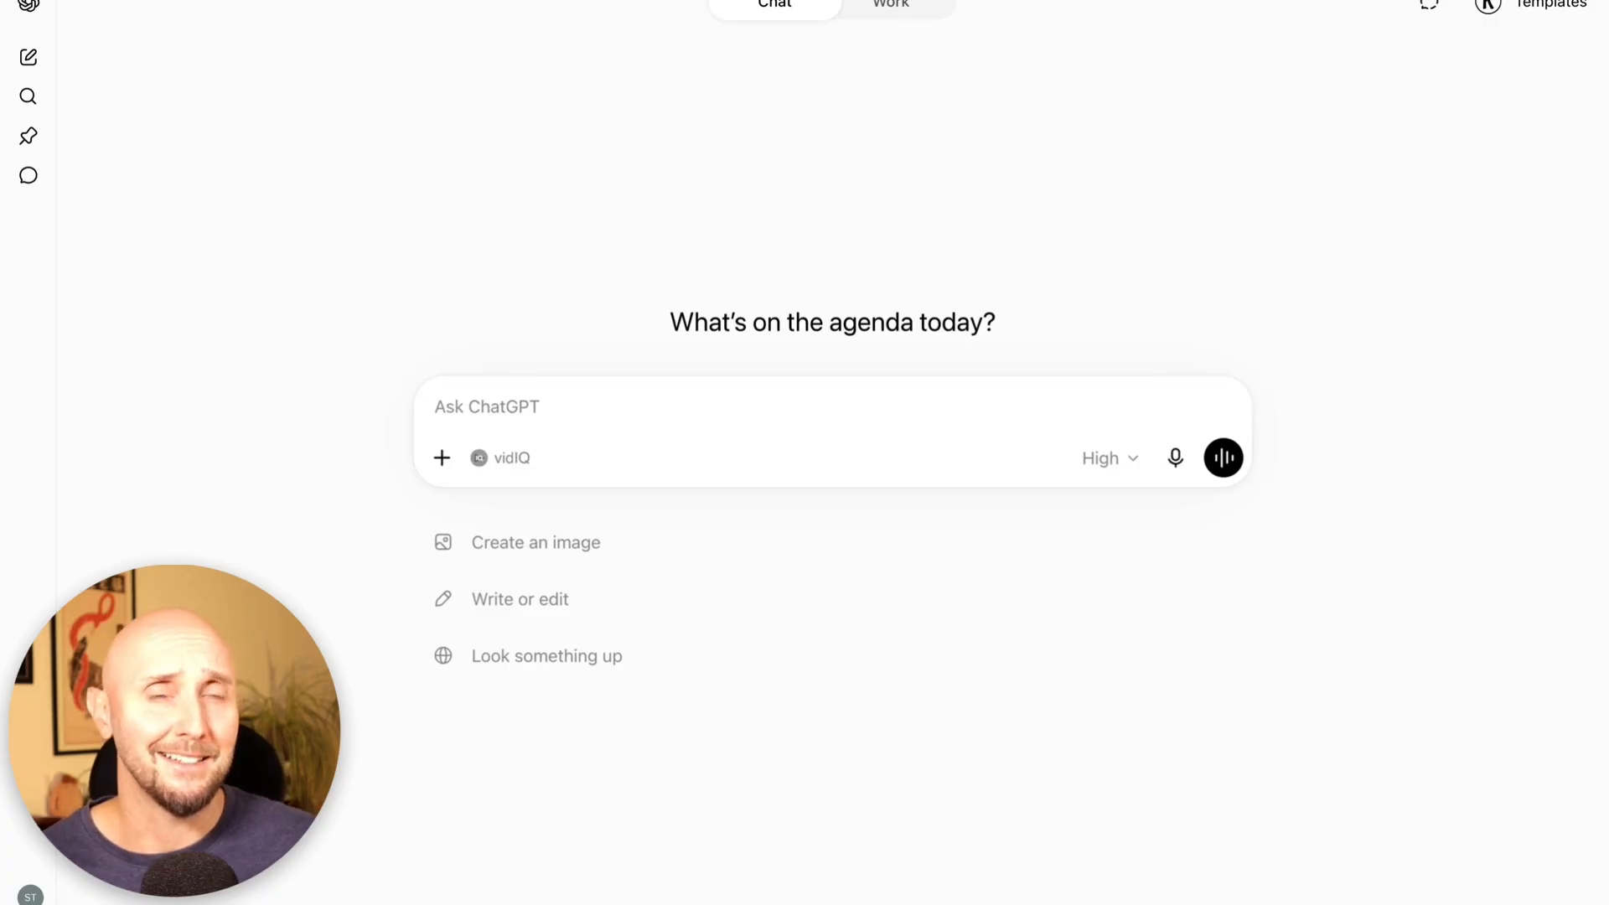
Enter a prompt requesting a structured portfolio website brief, with testimonials kept exactly as written, a homepage SEO title and meta description, and PDF-ready formatting.
click(711, 402)
key(ctrl+v)
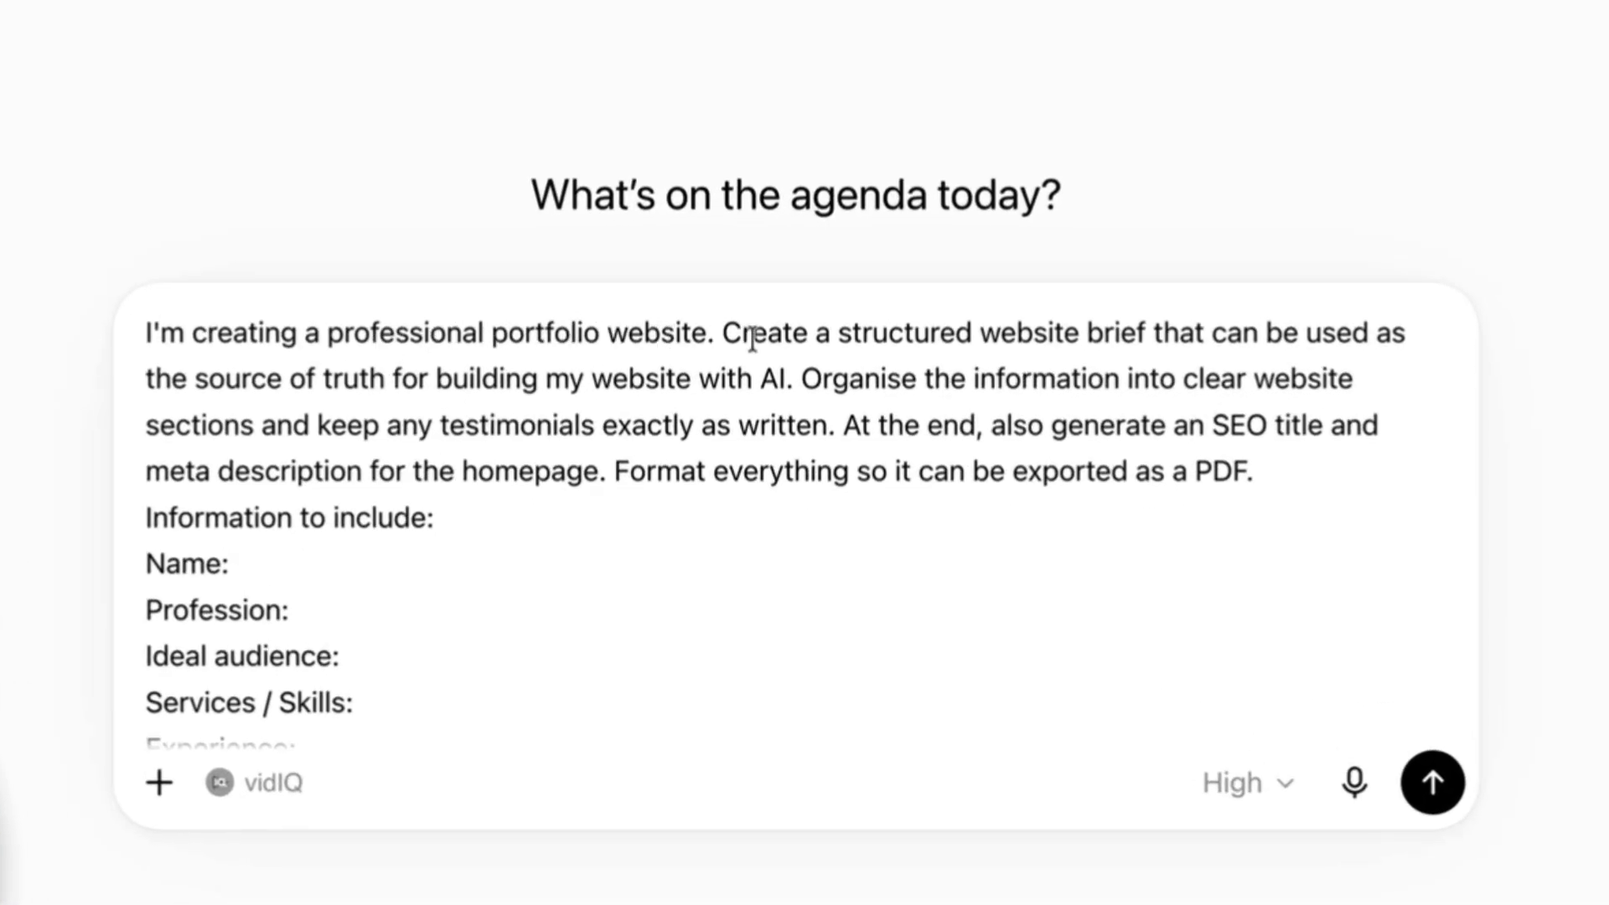
Review the prompt's instructions and its information fields, from name and profession through testimonials, brand colours, preferred tone and call to action.
drag(809, 333, 1128, 332)
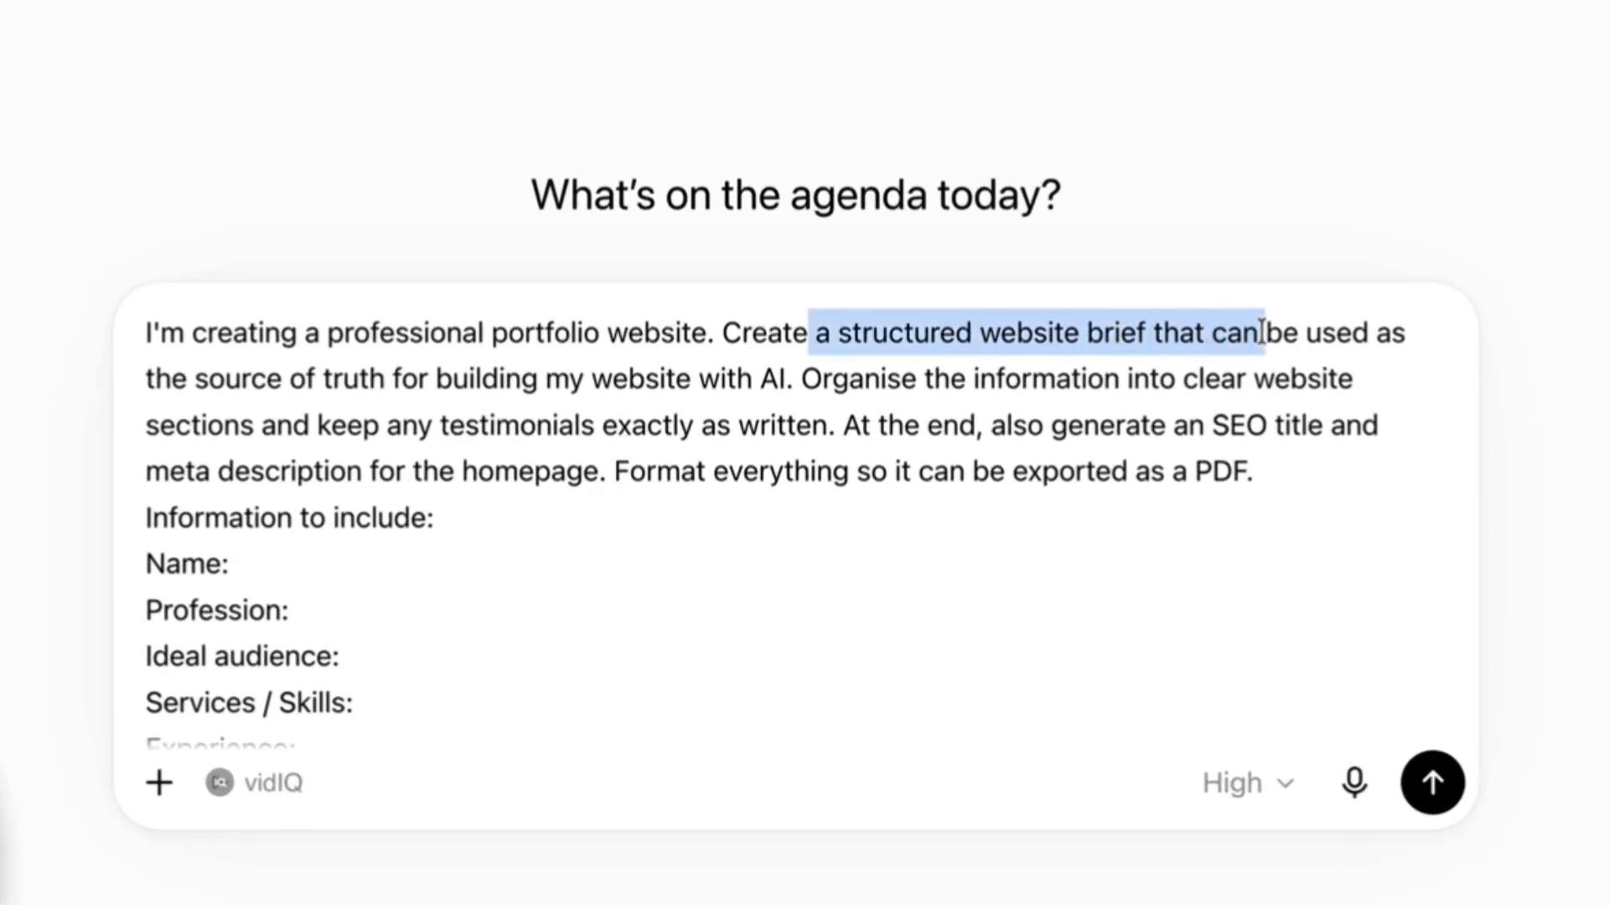
drag(1239, 327, 436, 370)
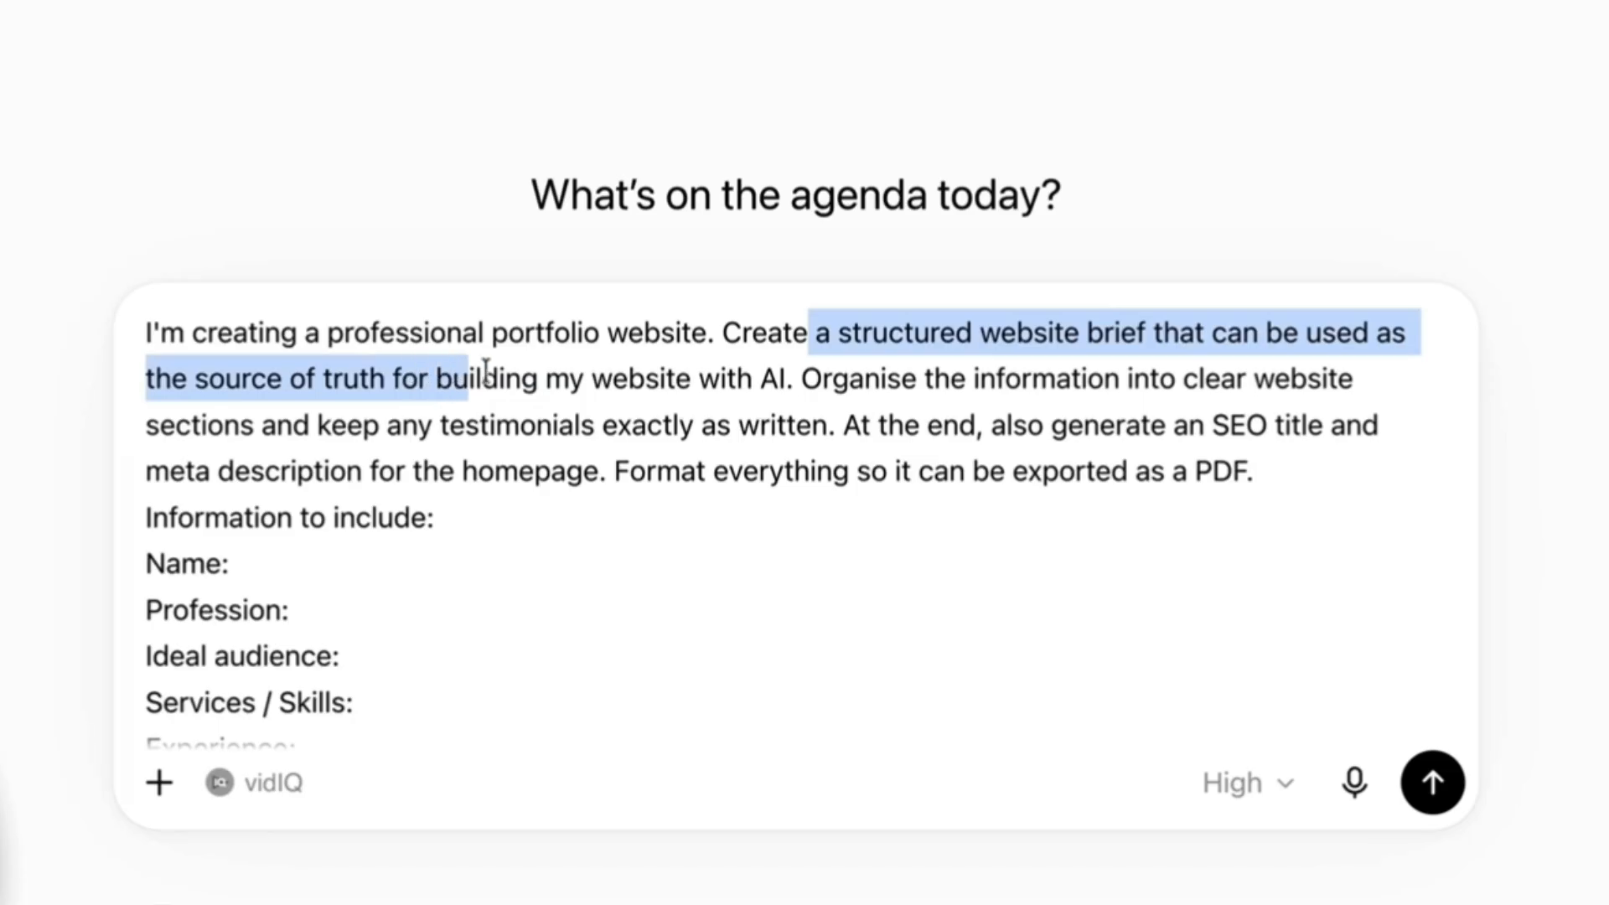
drag(576, 379, 1255, 486)
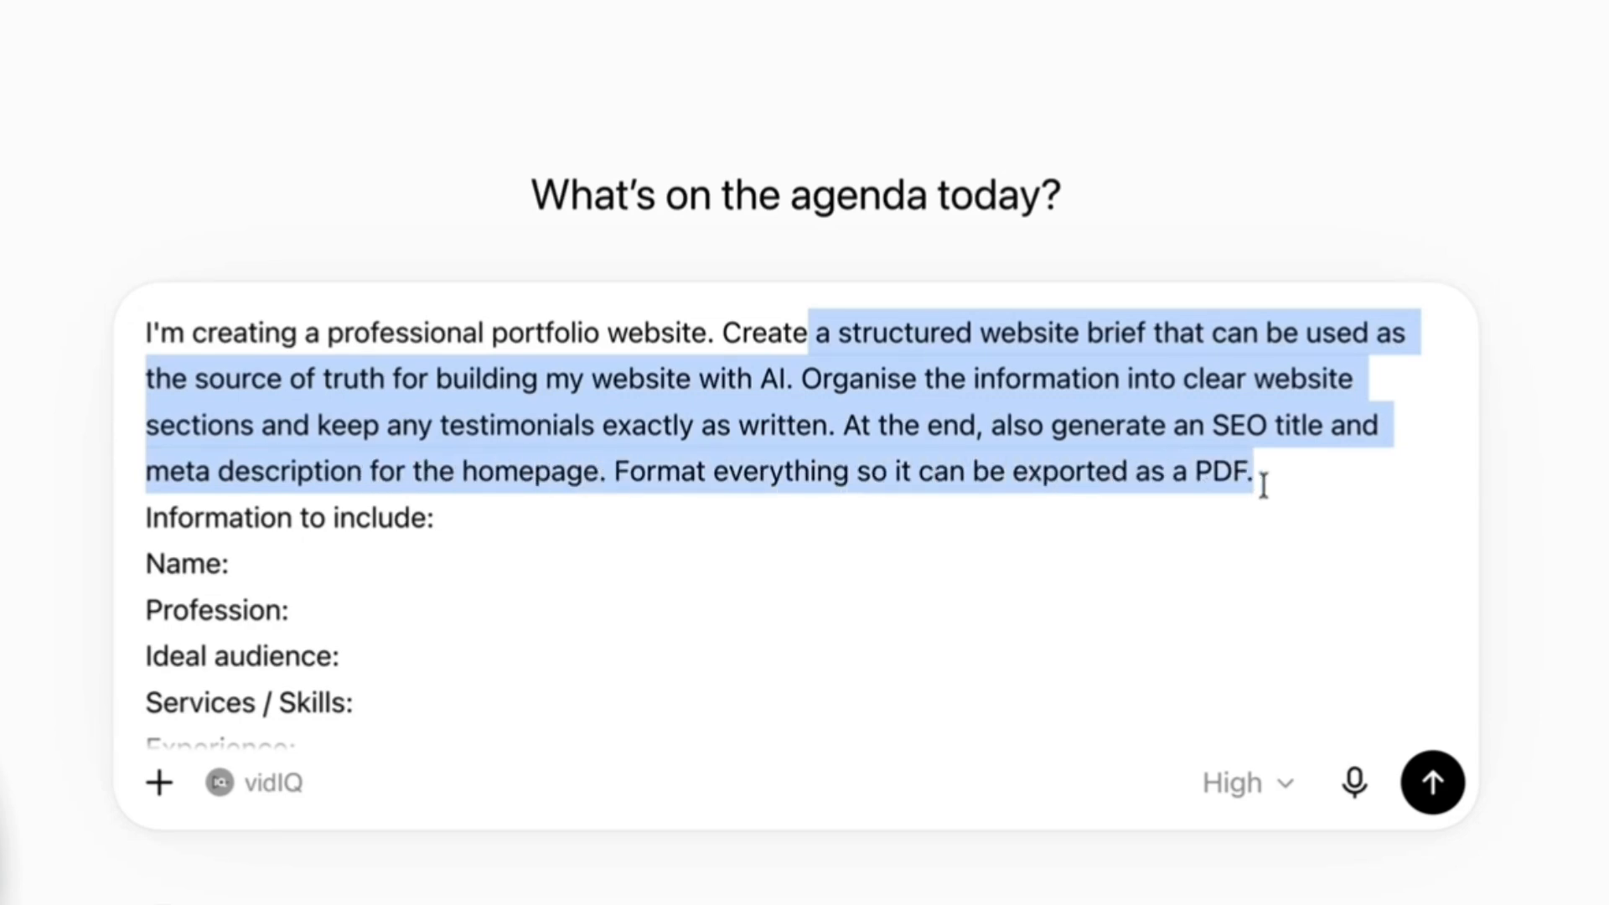
click(611, 406)
scroll(615, 405, down, 3)
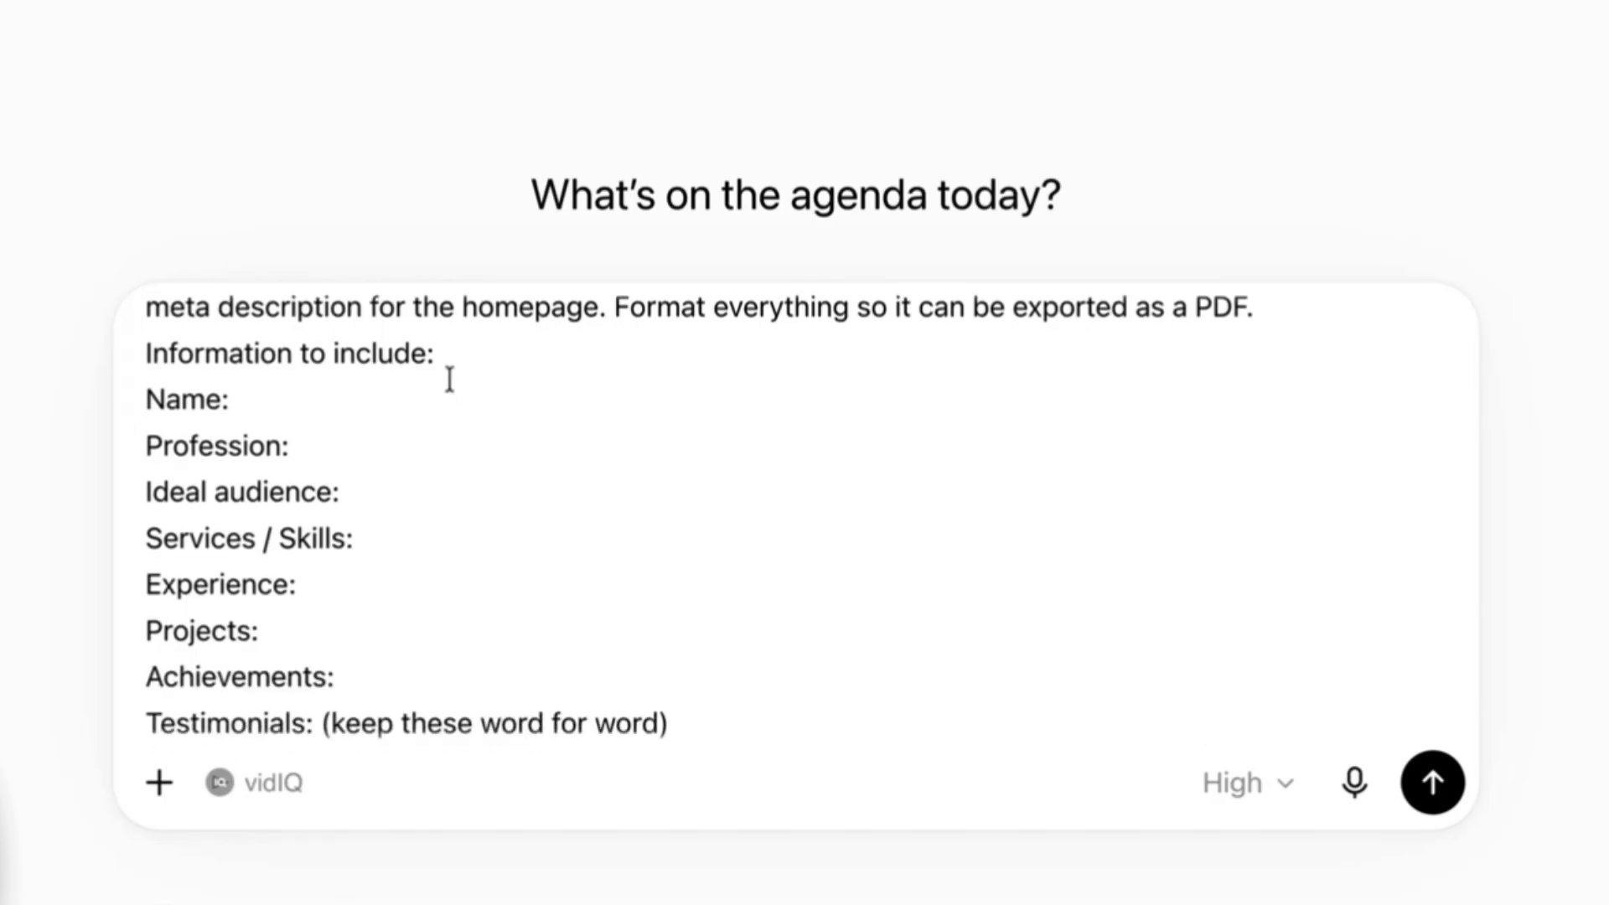
scroll(454, 359, down, 1)
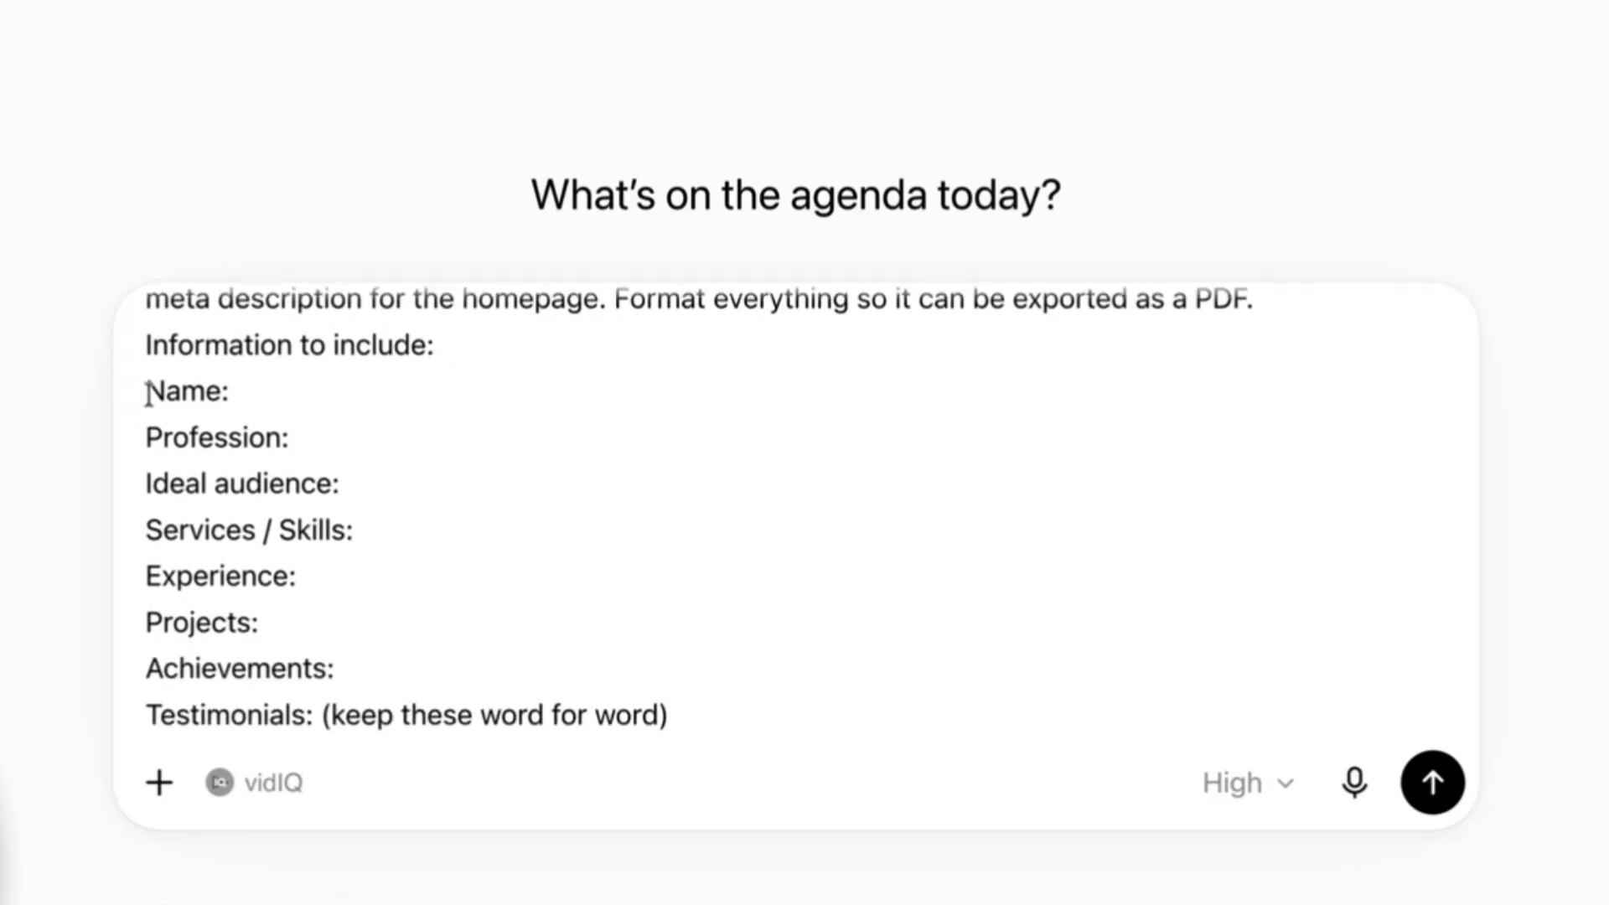
drag(218, 414, 298, 489)
click(227, 433)
scroll(227, 433, down, 2)
scroll(297, 476, down, 2)
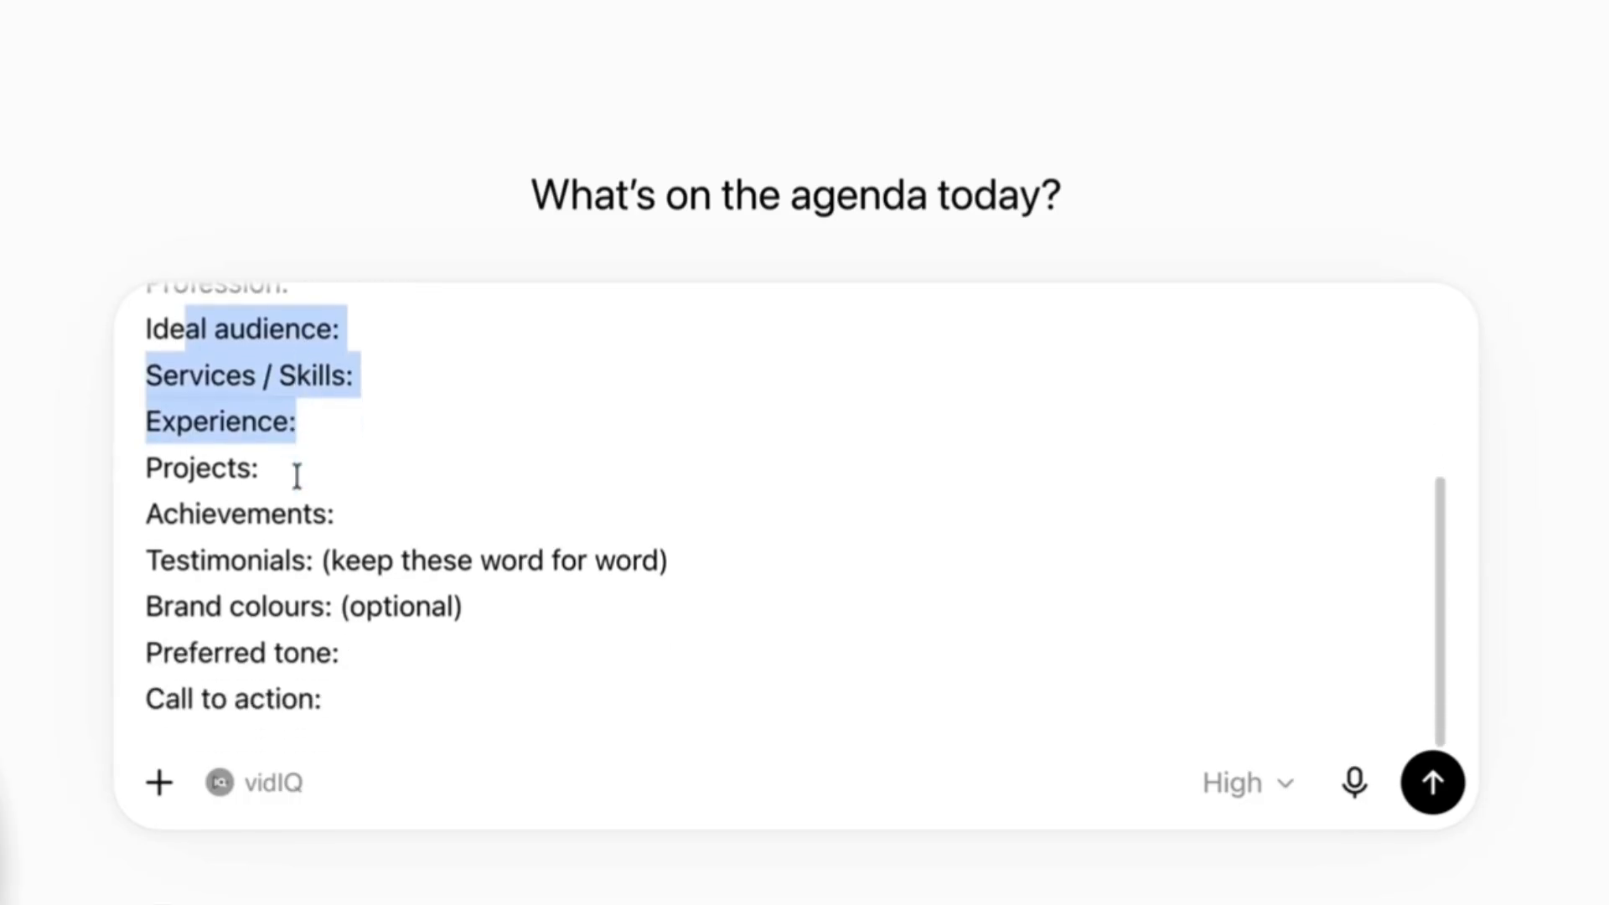
drag(146, 468, 312, 550)
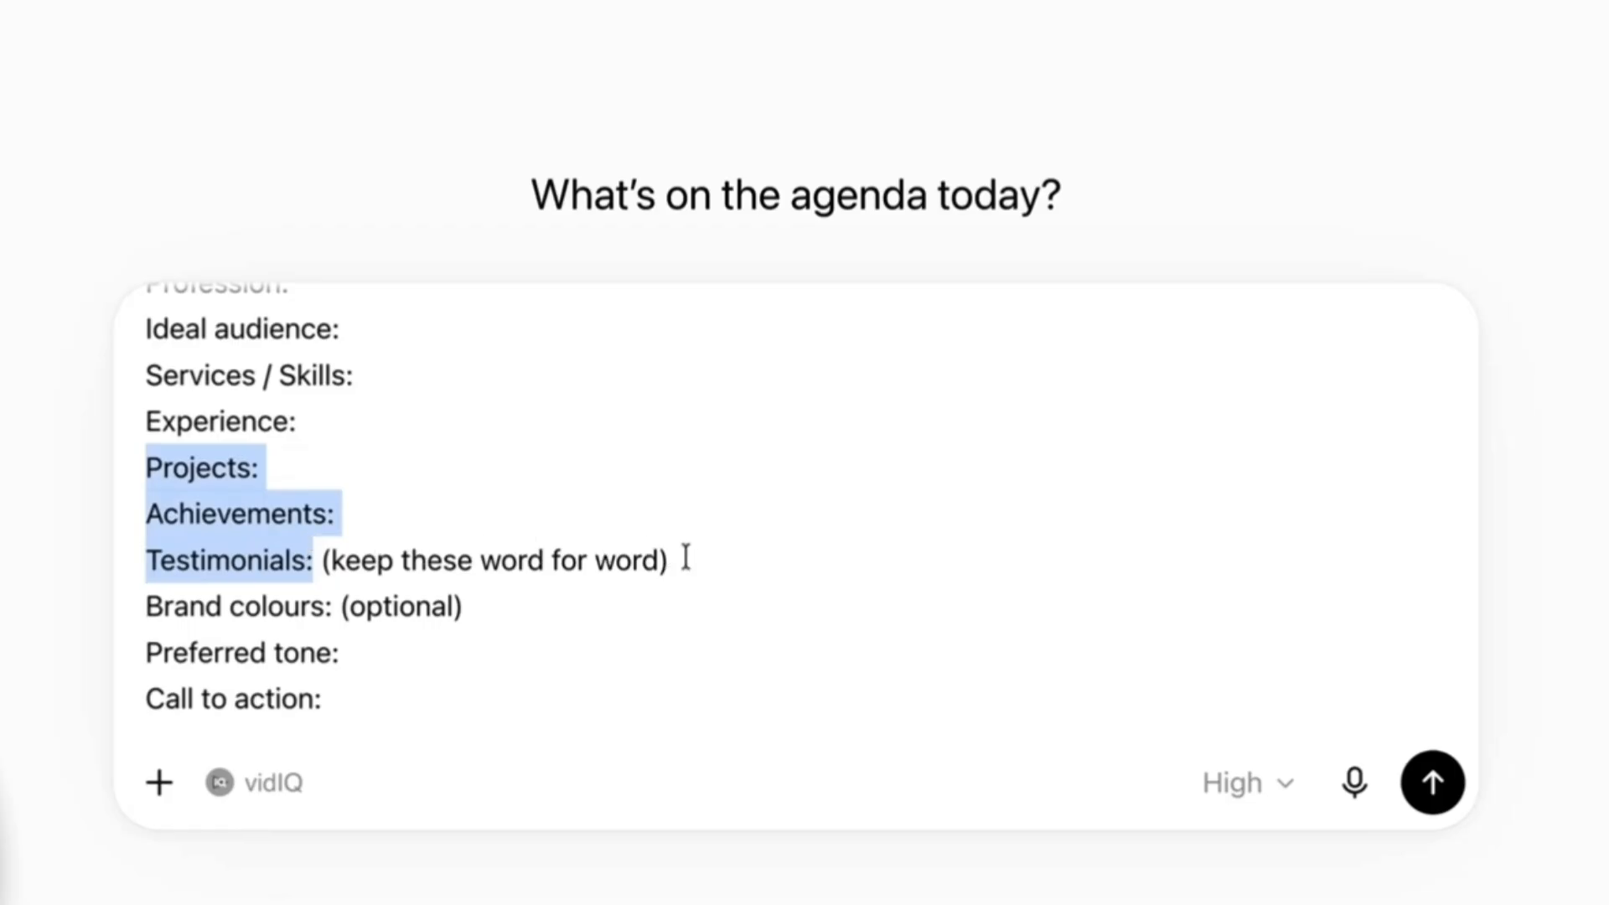
drag(685, 557, 421, 555)
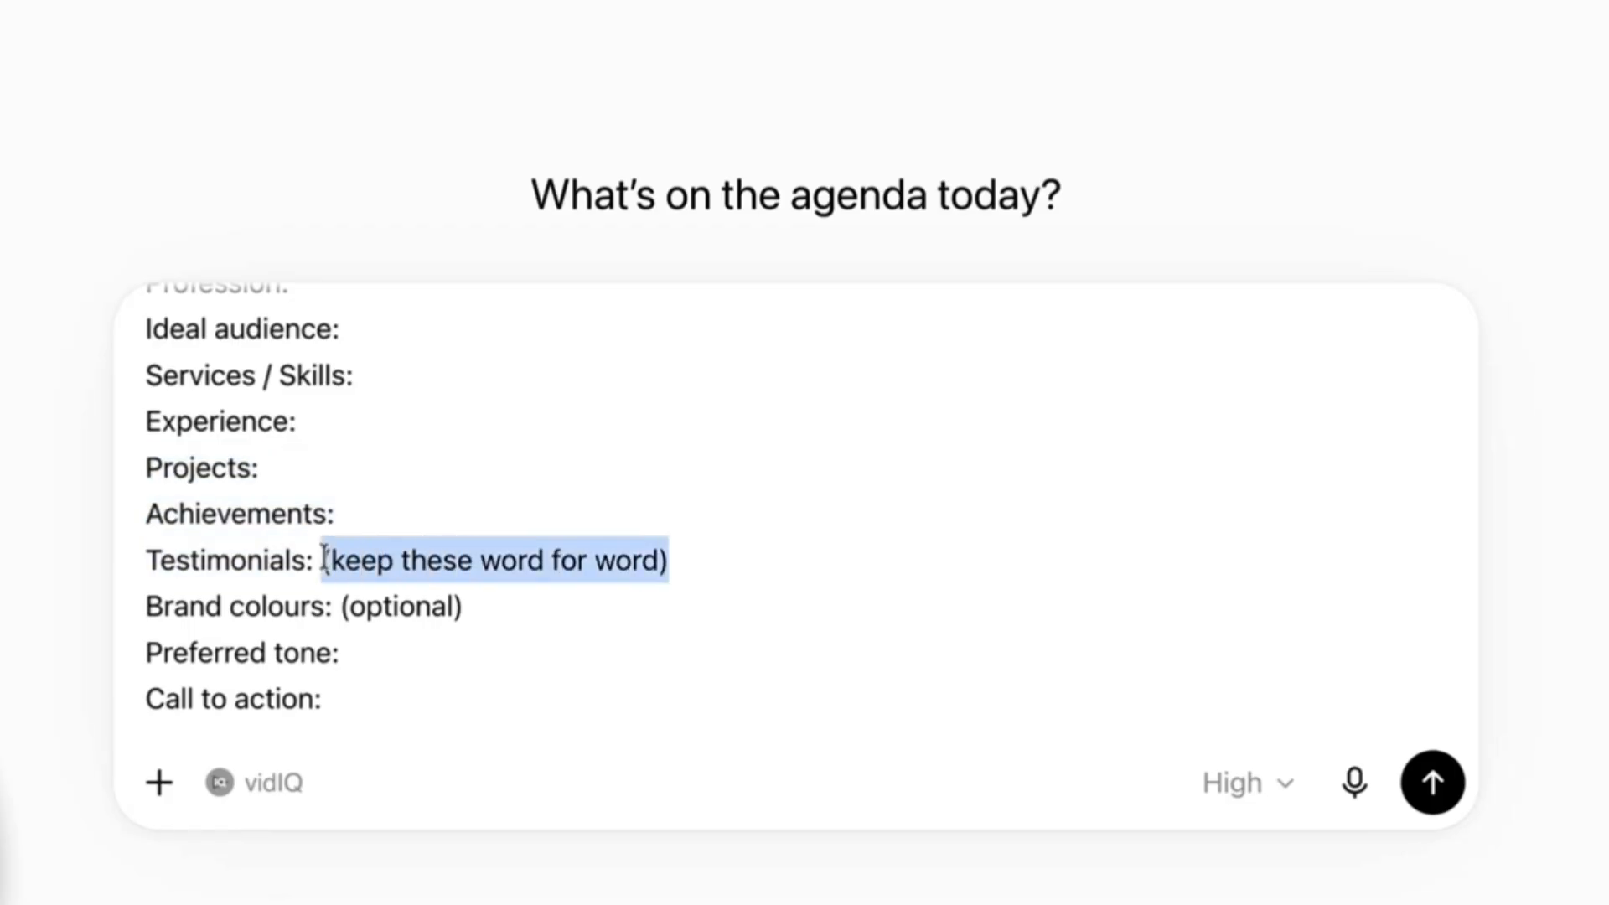
drag(146, 605, 450, 682)
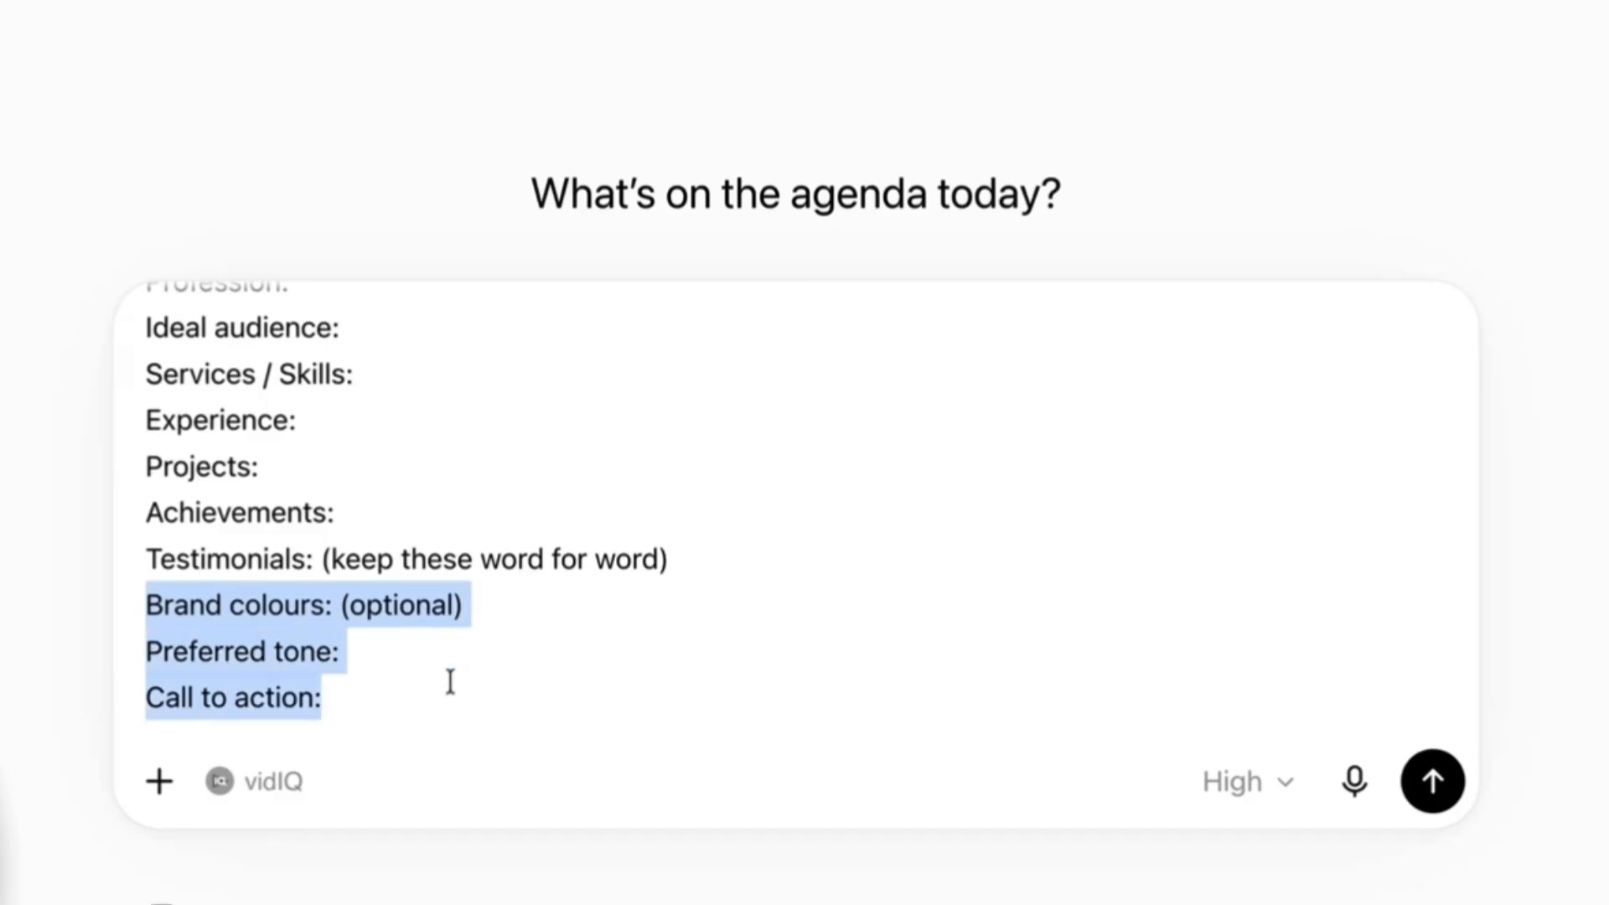
click(470, 681)
scroll(355, 646, up, 5)
scroll(360, 642, down, 5)
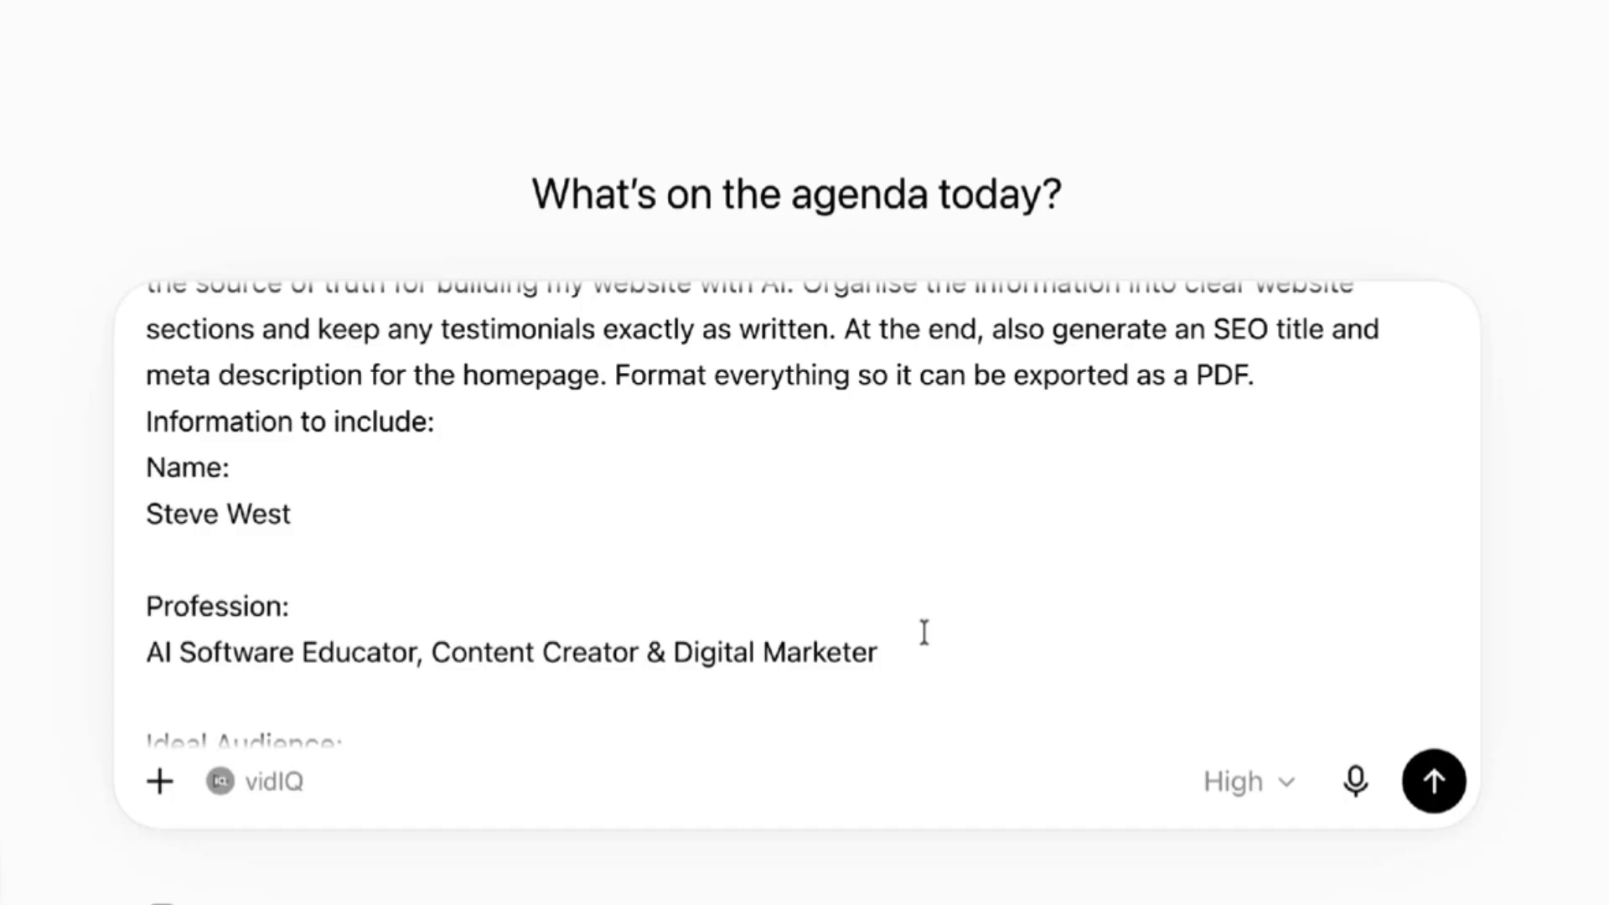
Submit the website brief prompt with the profession, services, skills and other portfolio details filled in.
scroll(897, 646, down, 20)
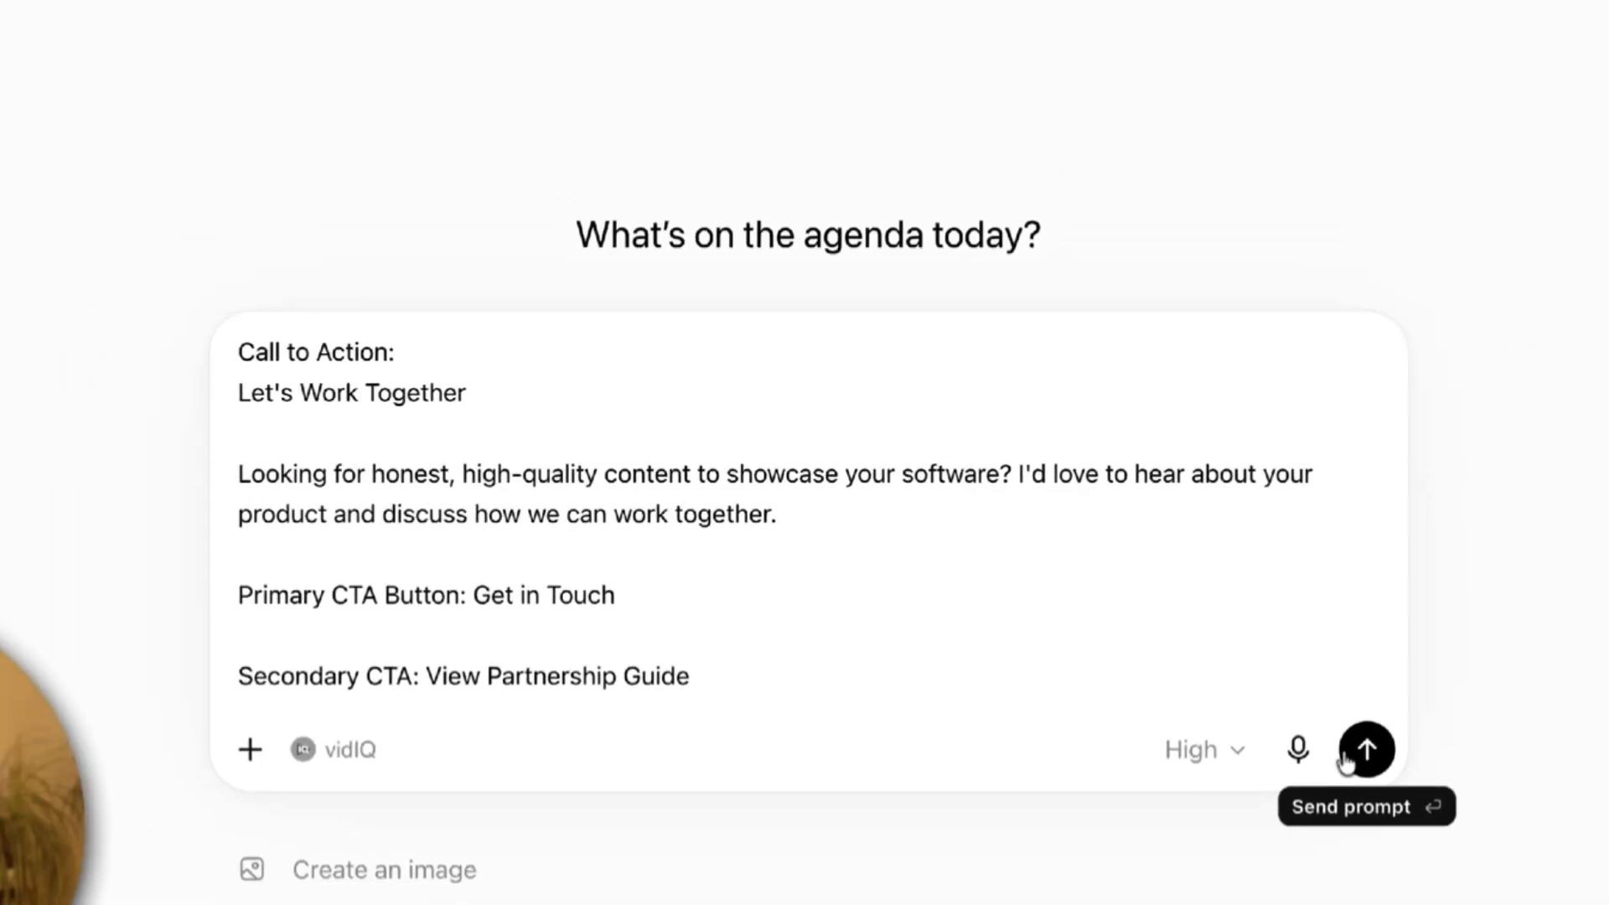
click(1347, 761)
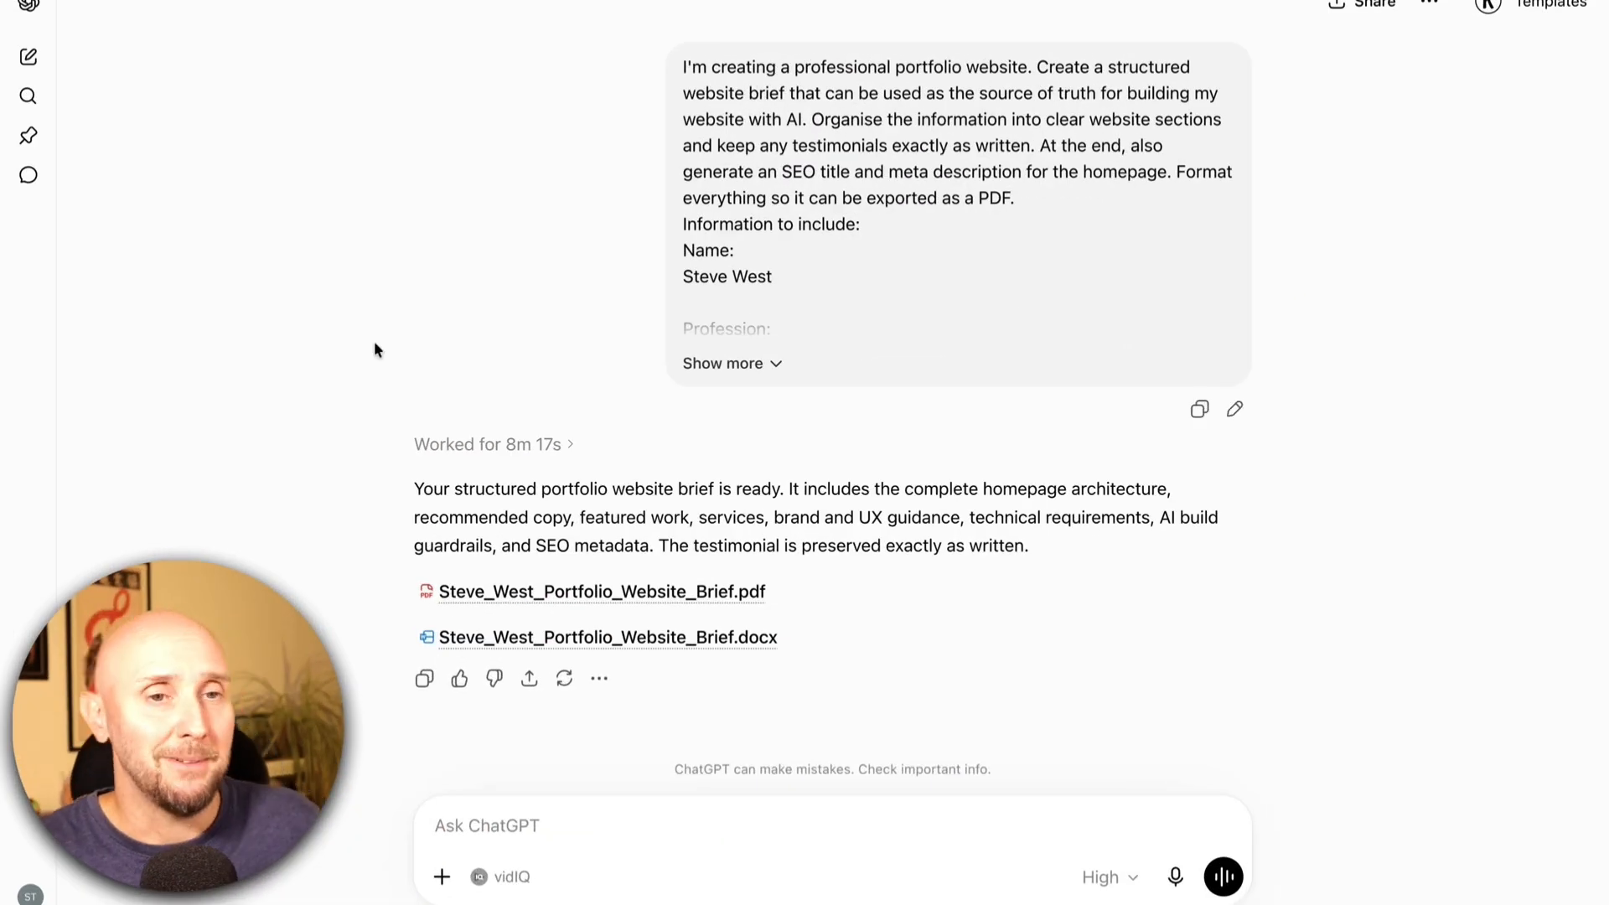
Open the generated portfolio website brief PDF and review its messaging, website architecture, homepage specification and featured work sections.
click(567, 598)
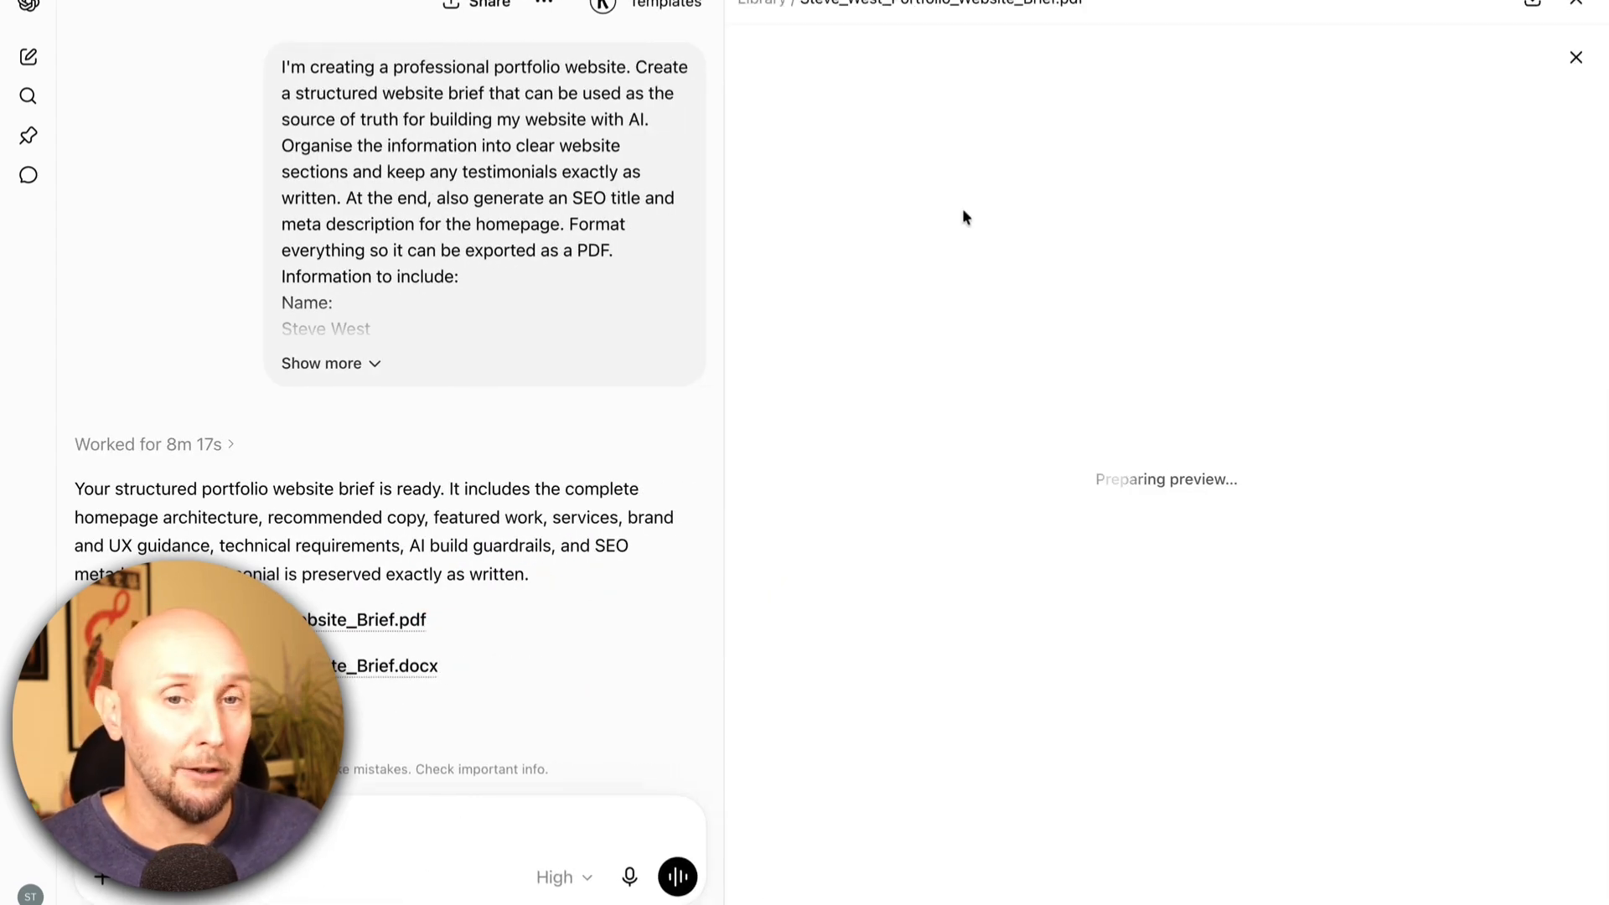
scroll(792, 198, down, 2)
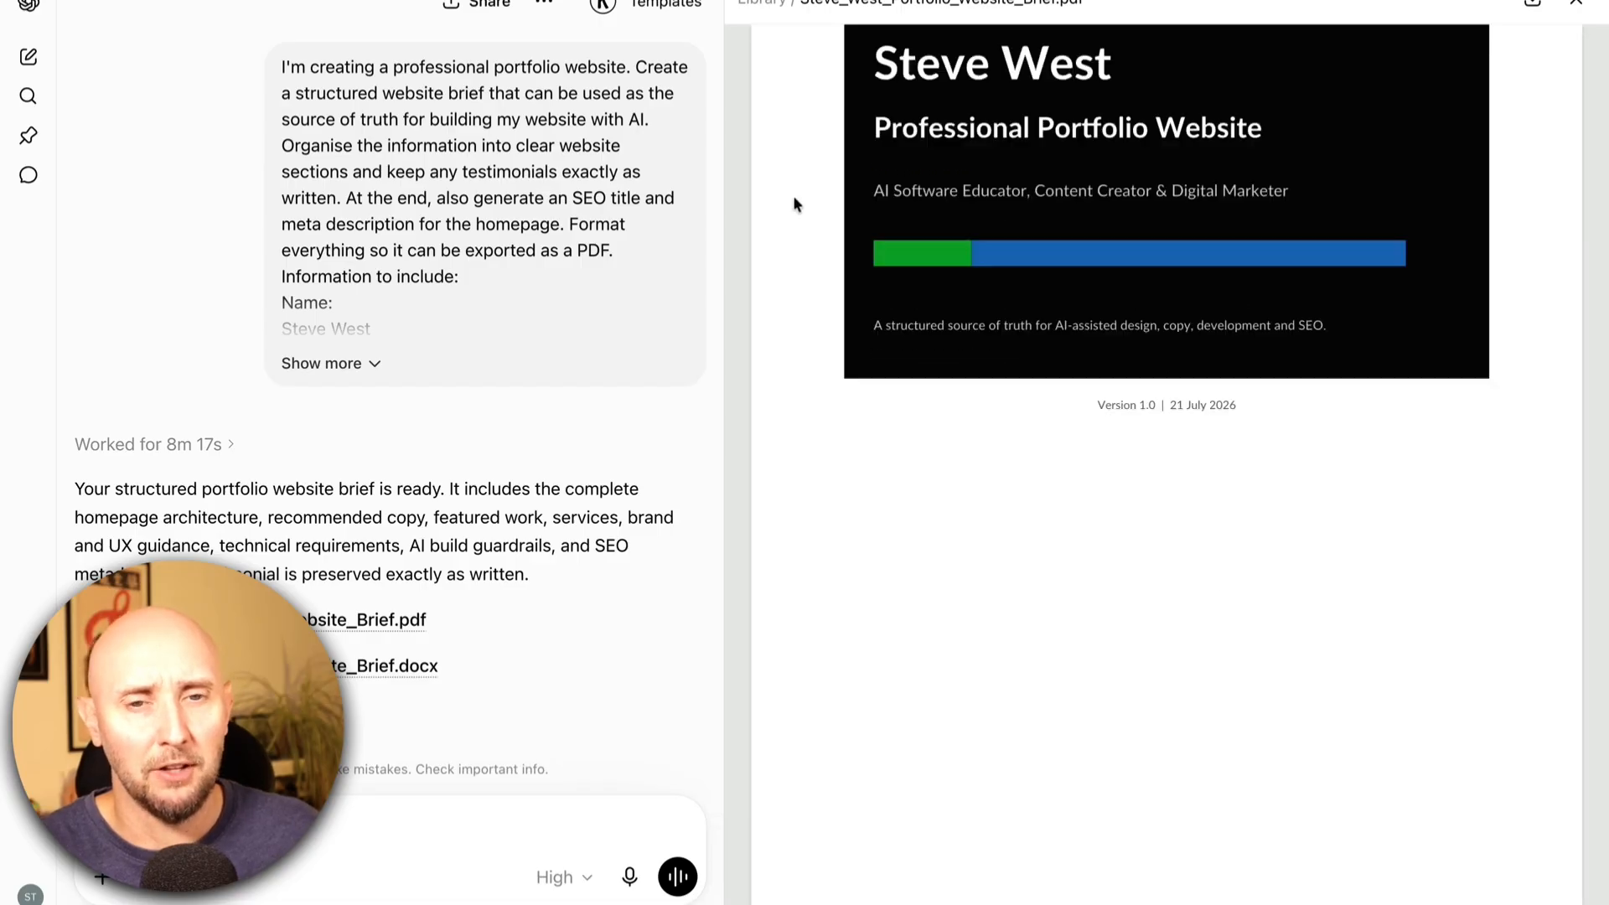
scroll(796, 193, down, 10)
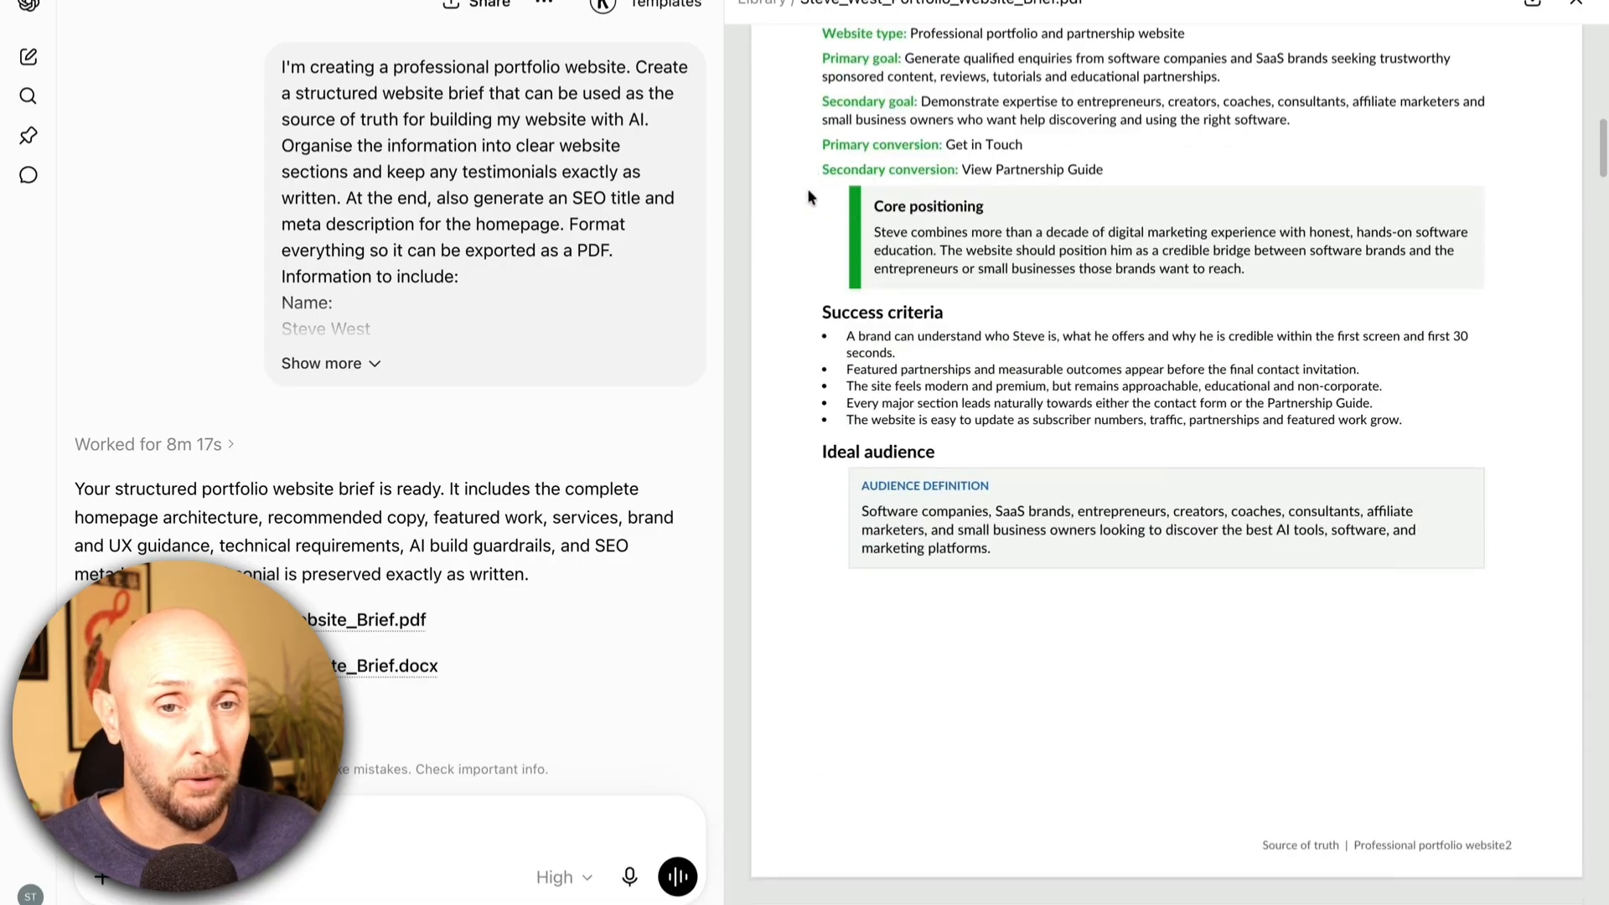
scroll(807, 188, down, 8)
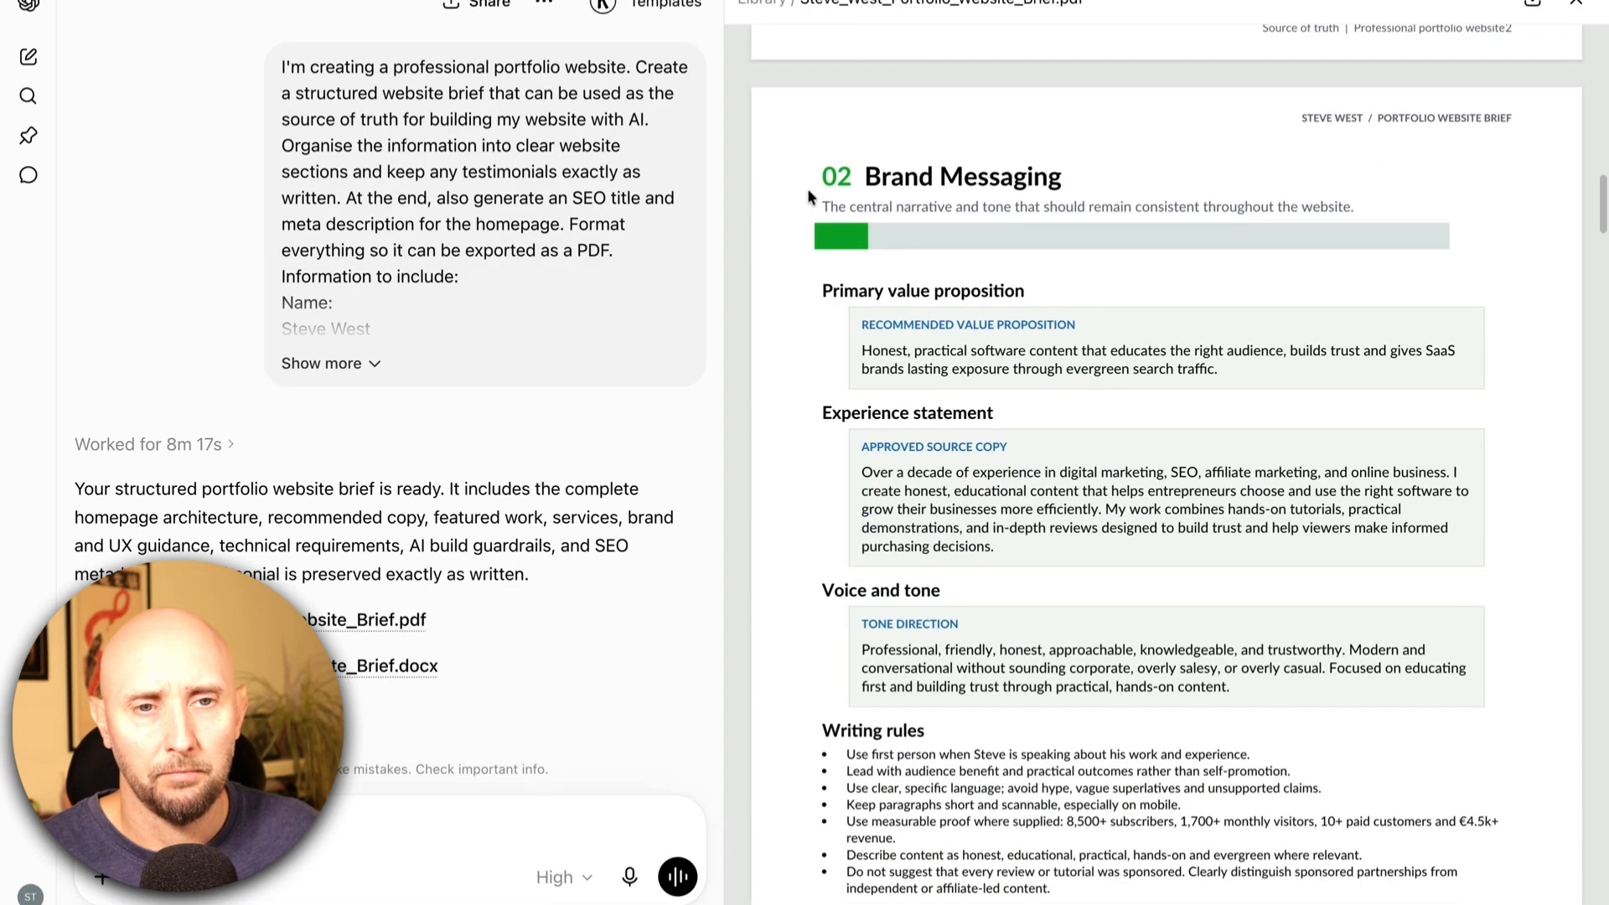
scroll(808, 188, down, 10)
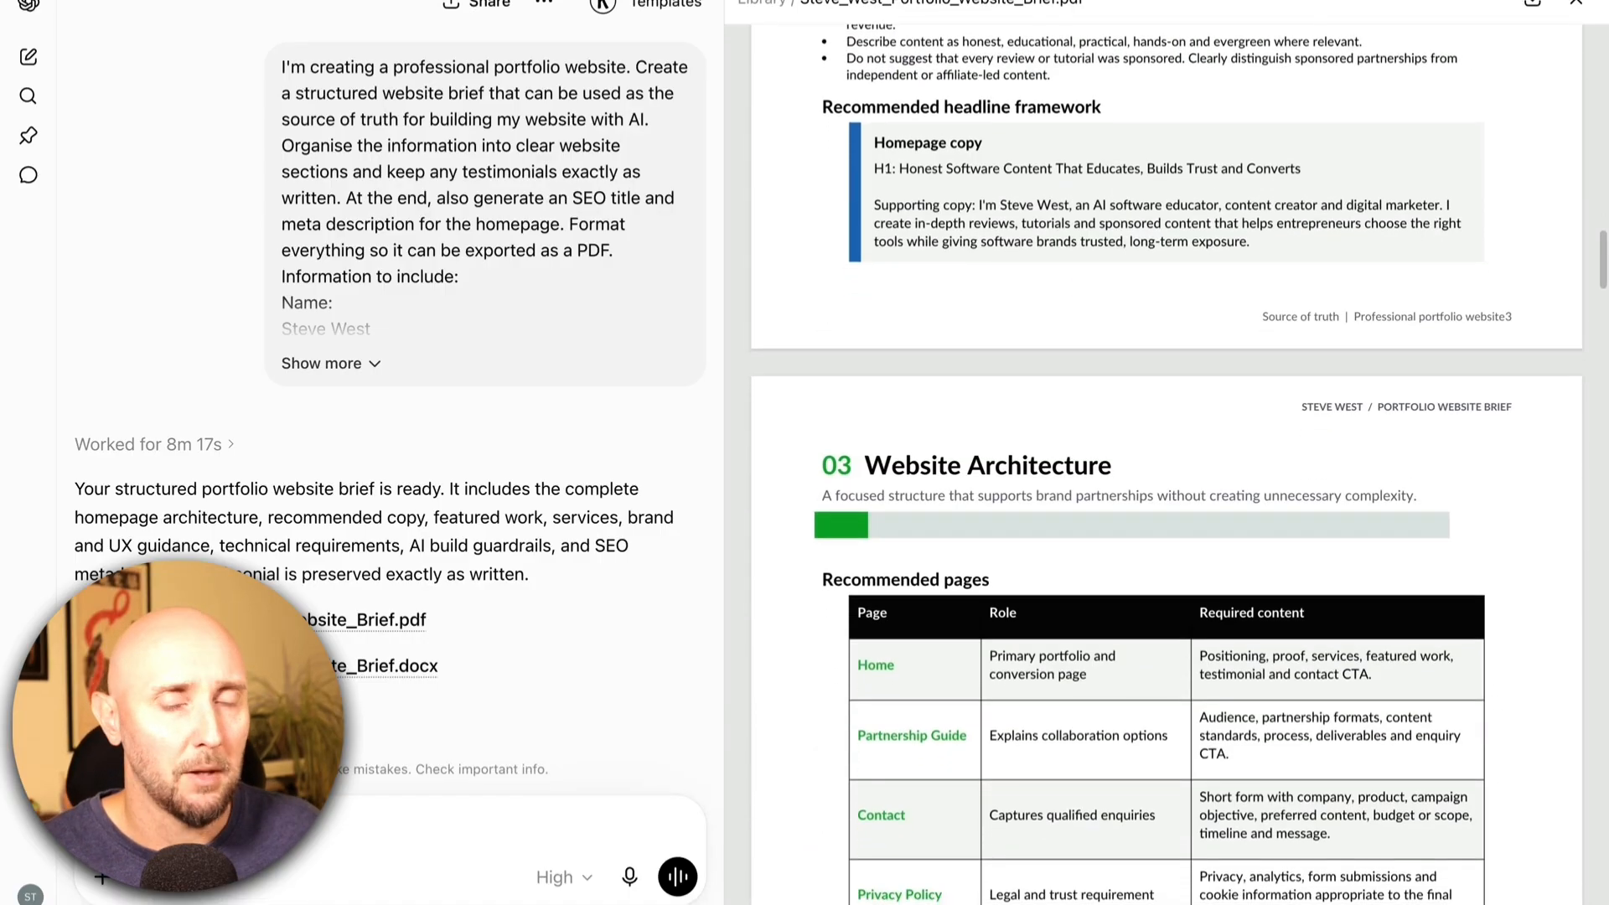
scroll(1166, 453, down, 8)
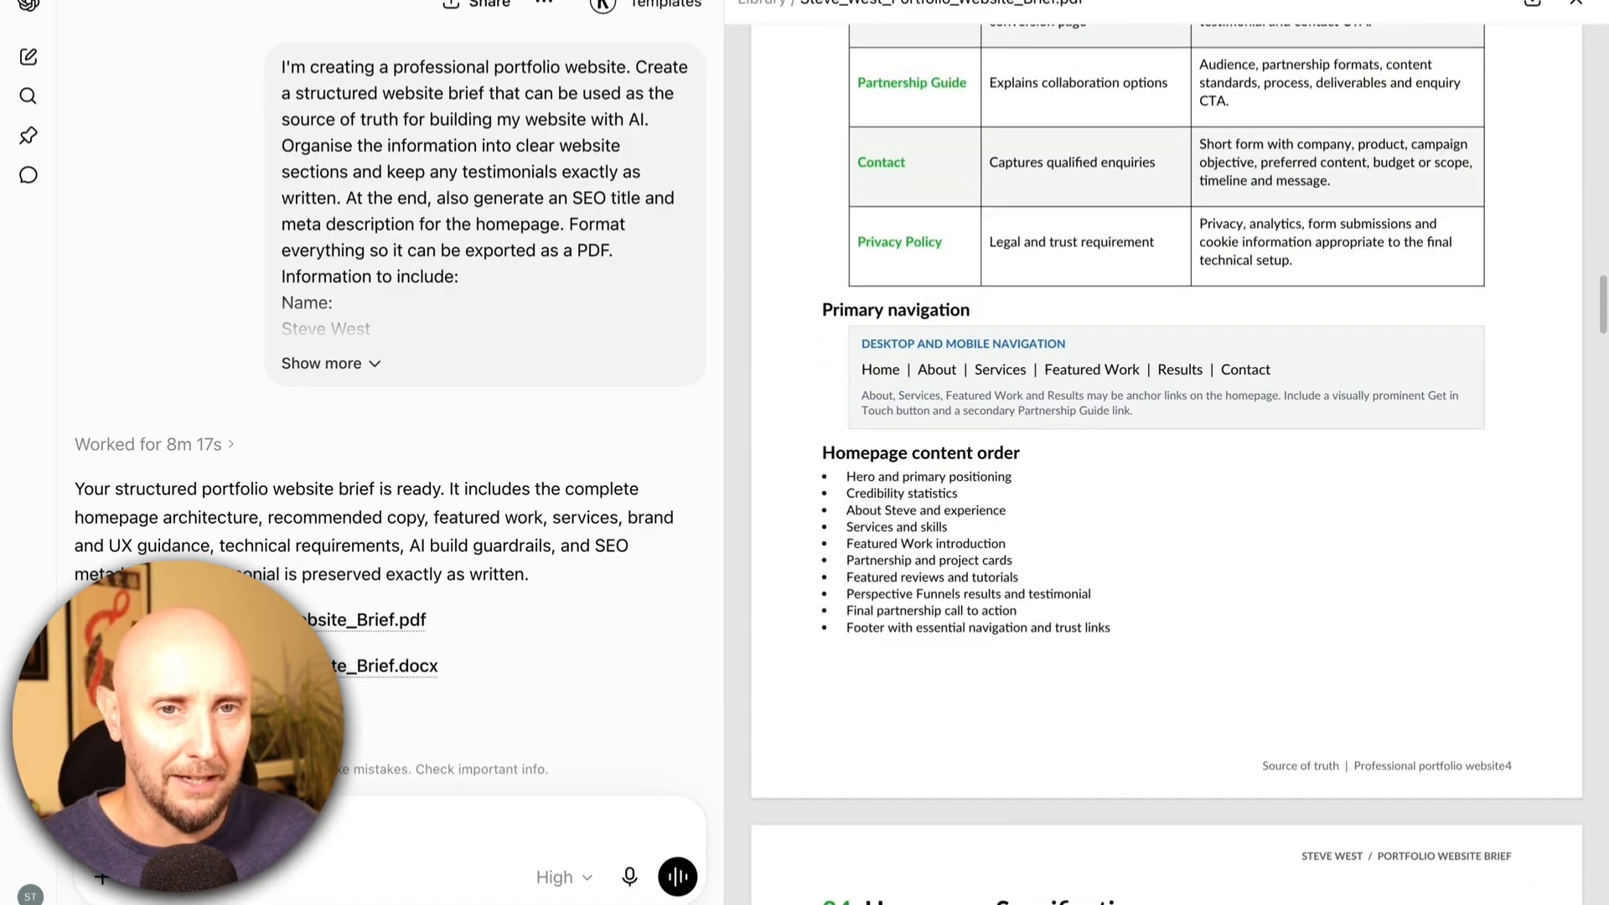
scroll(1167, 452, down, 12)
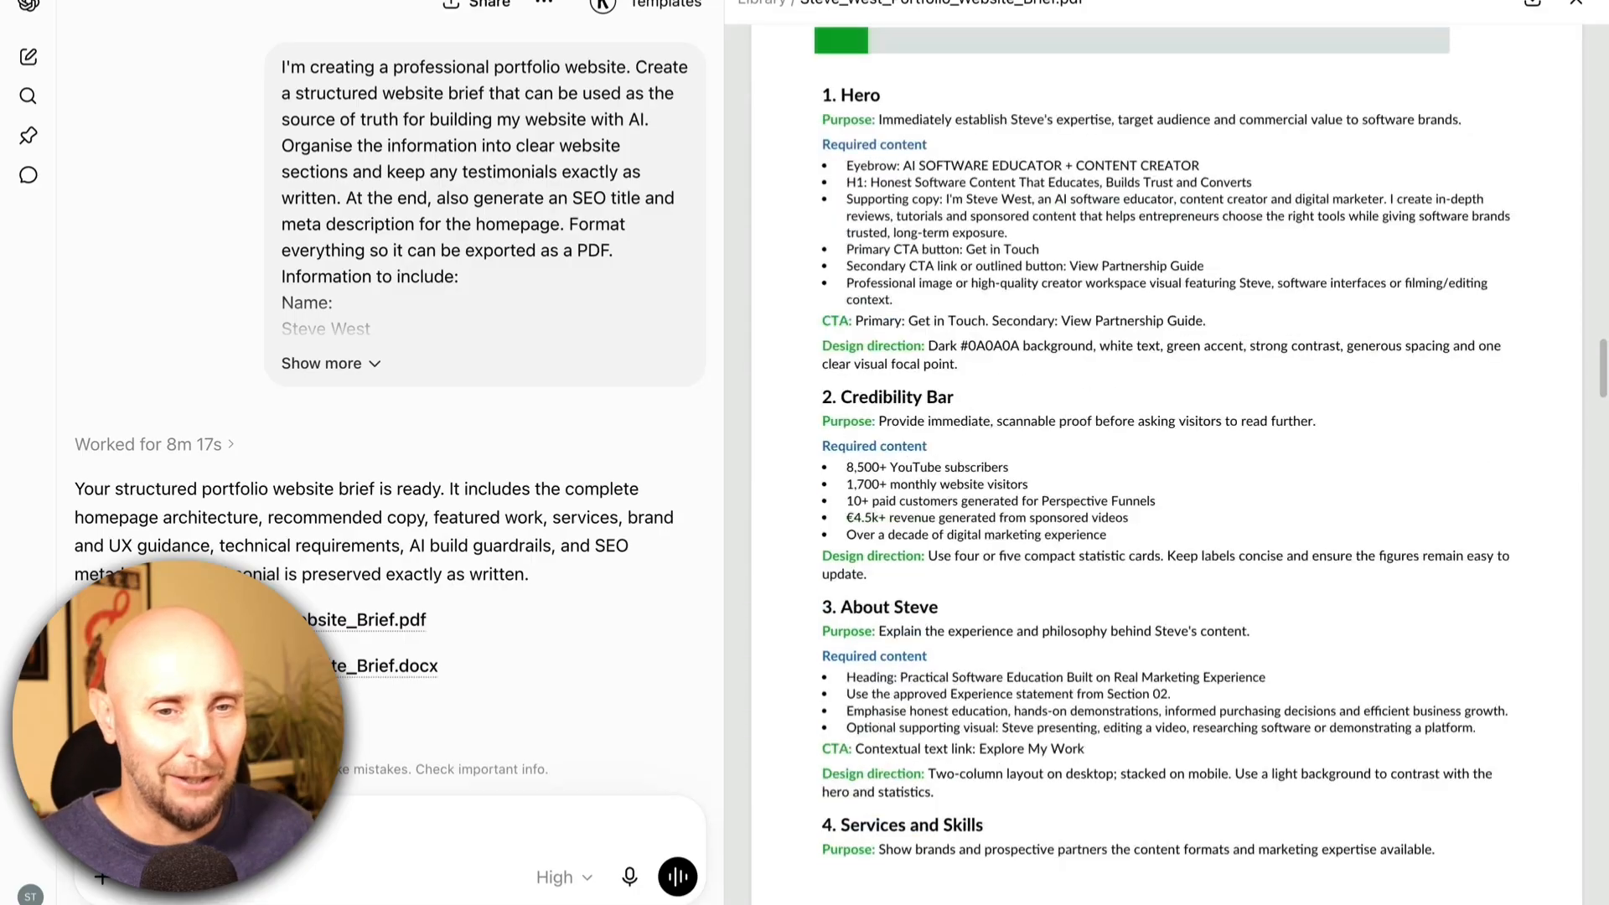
scroll(1167, 452, down, 11)
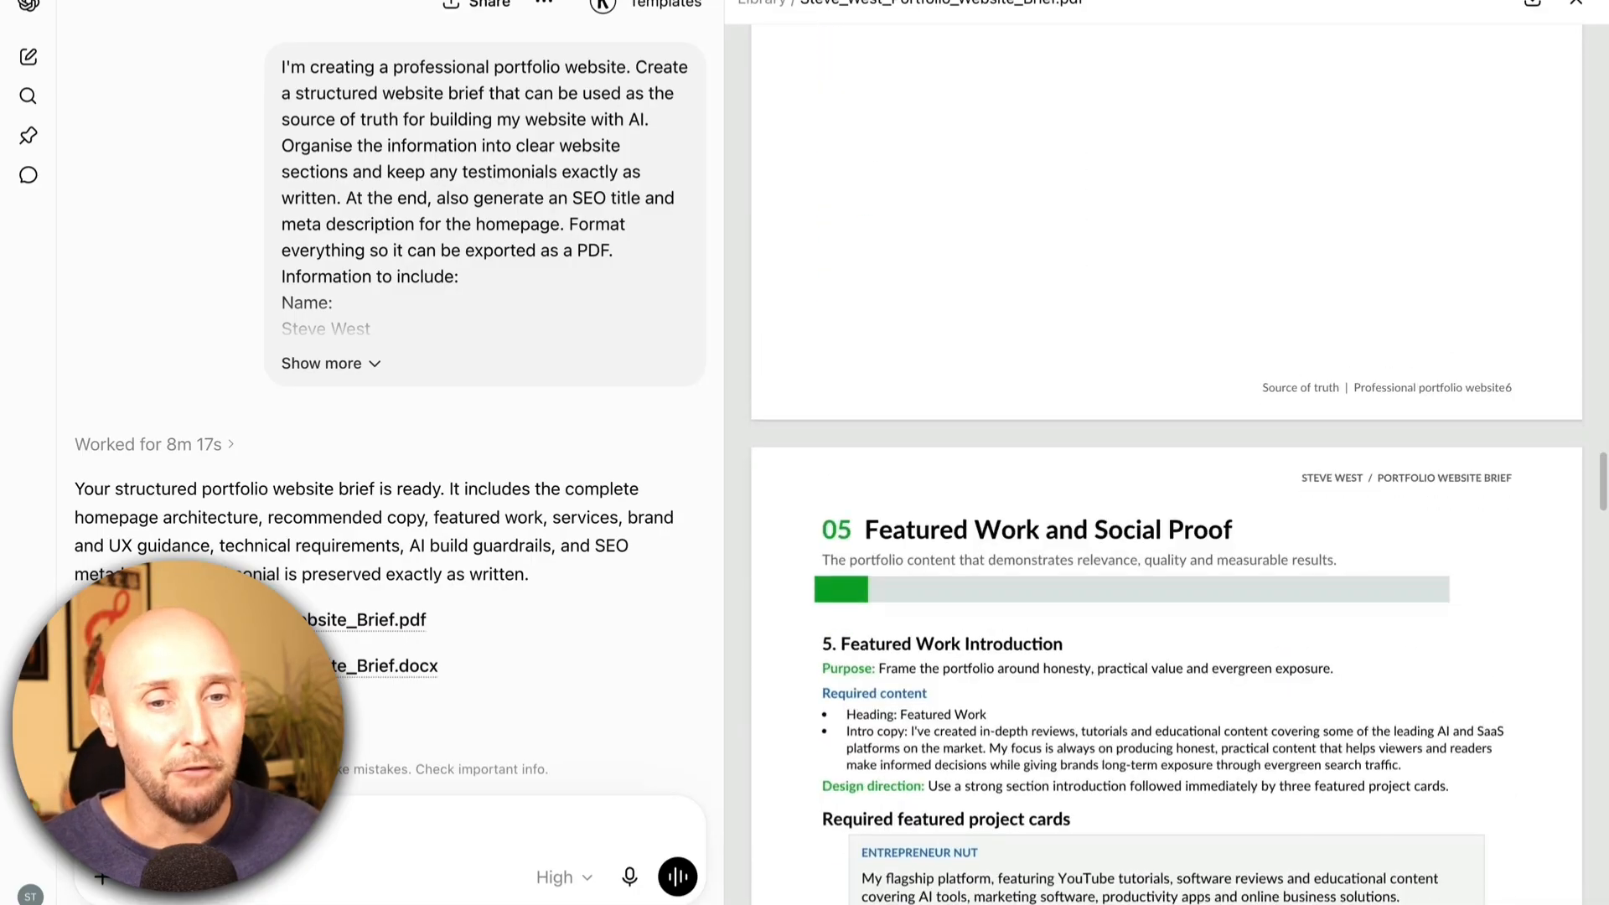
scroll(1167, 452, down, 16)
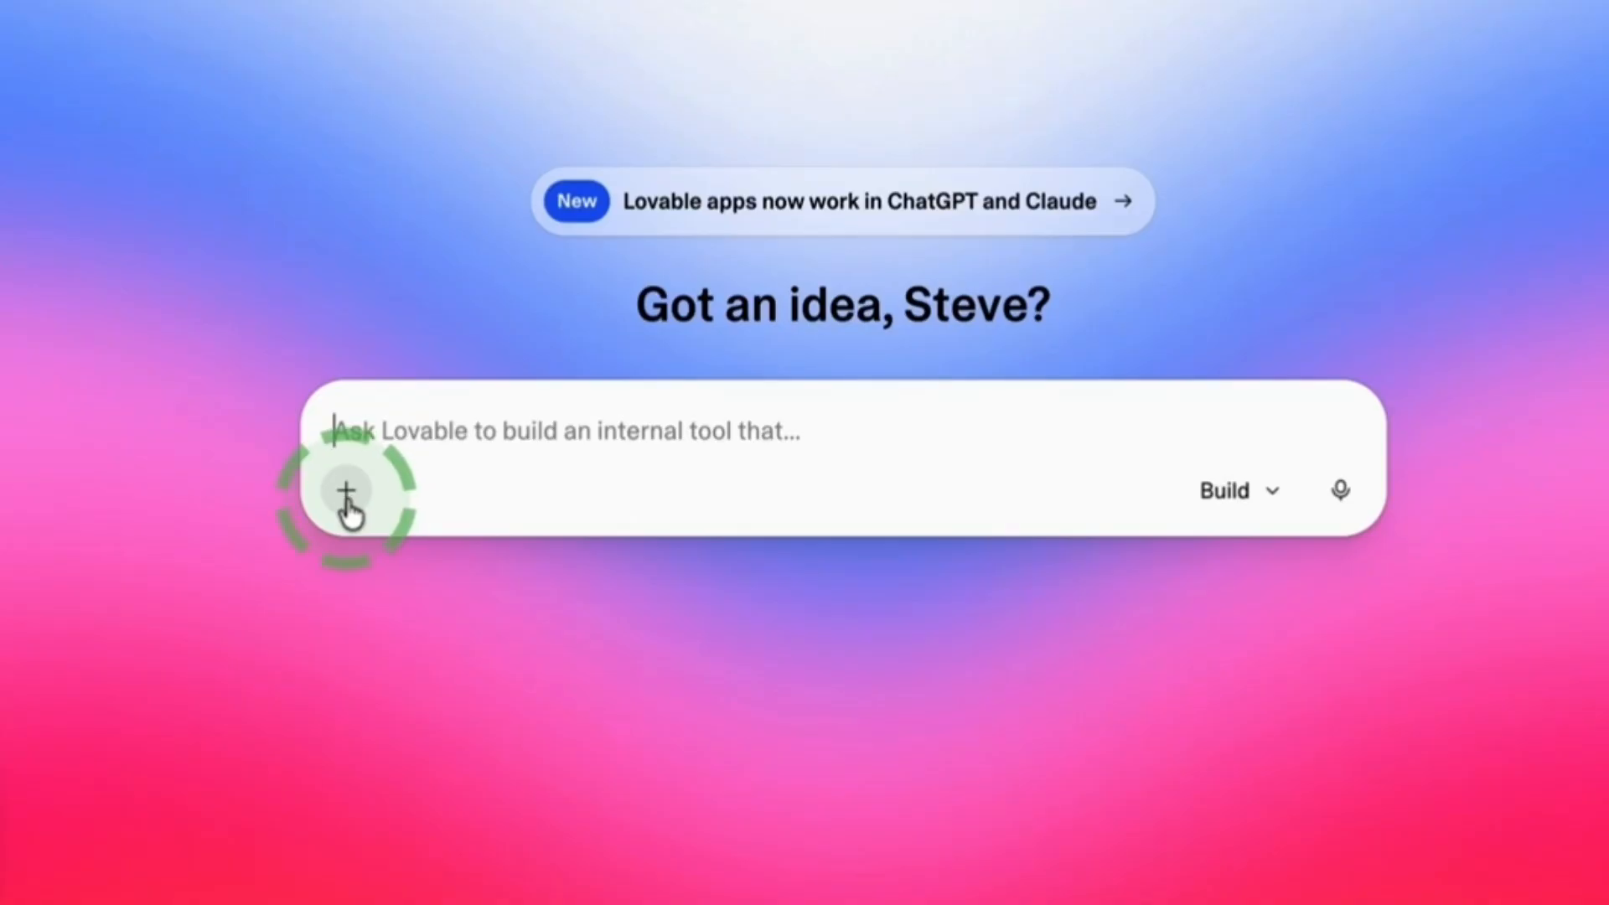
Switch to Lovable and attach the portfolio website brief PDF to a new build request.
click(346, 499)
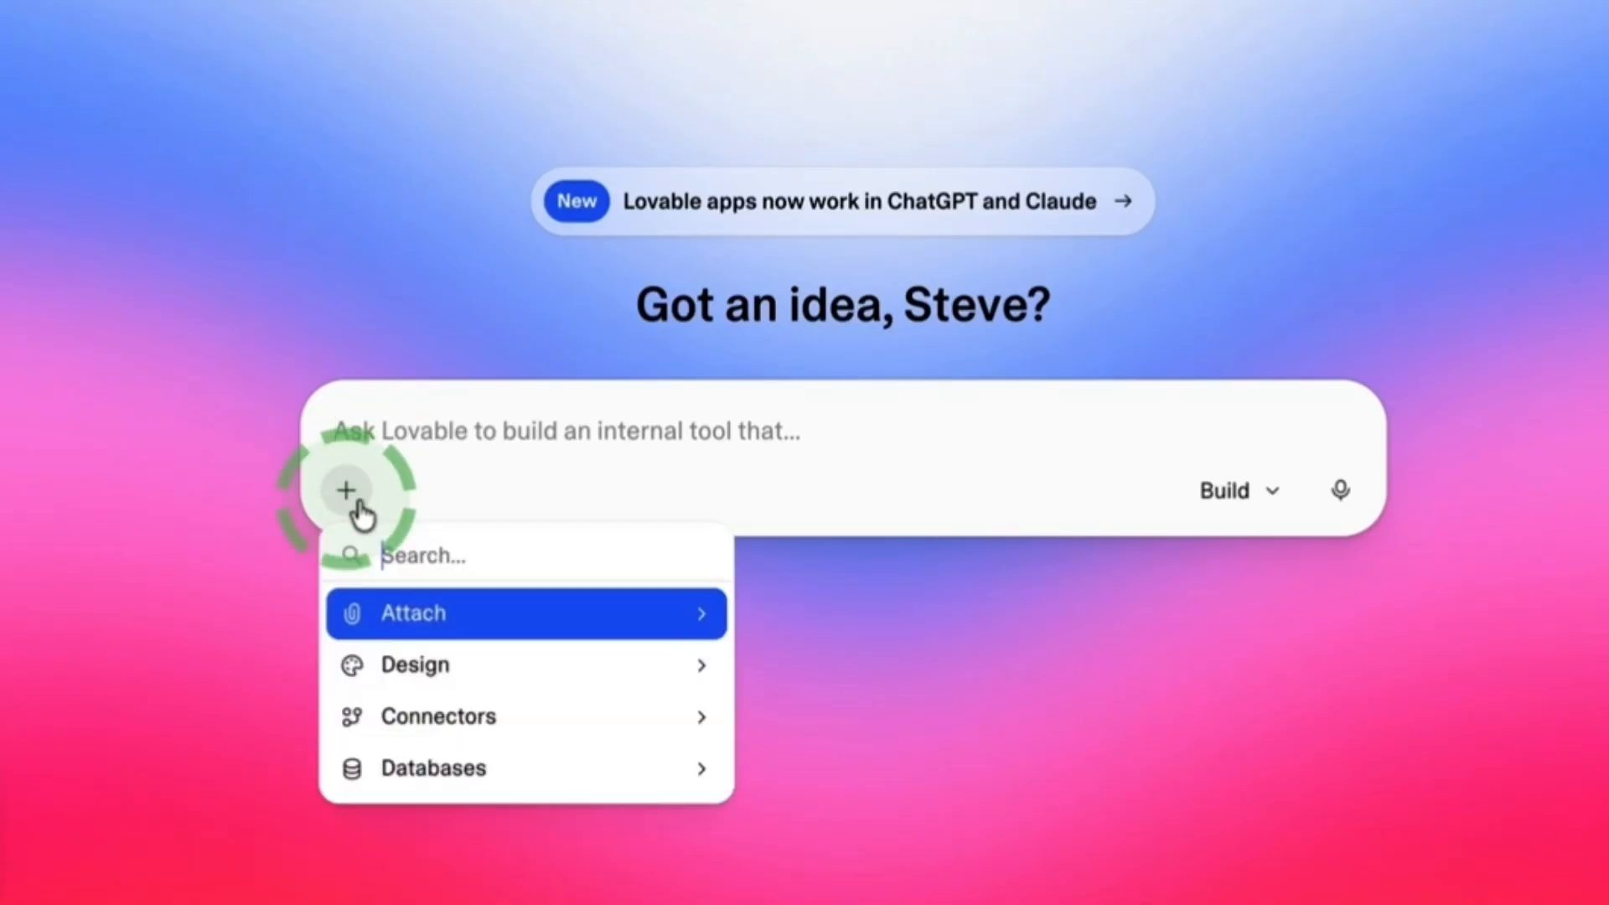
click(415, 633)
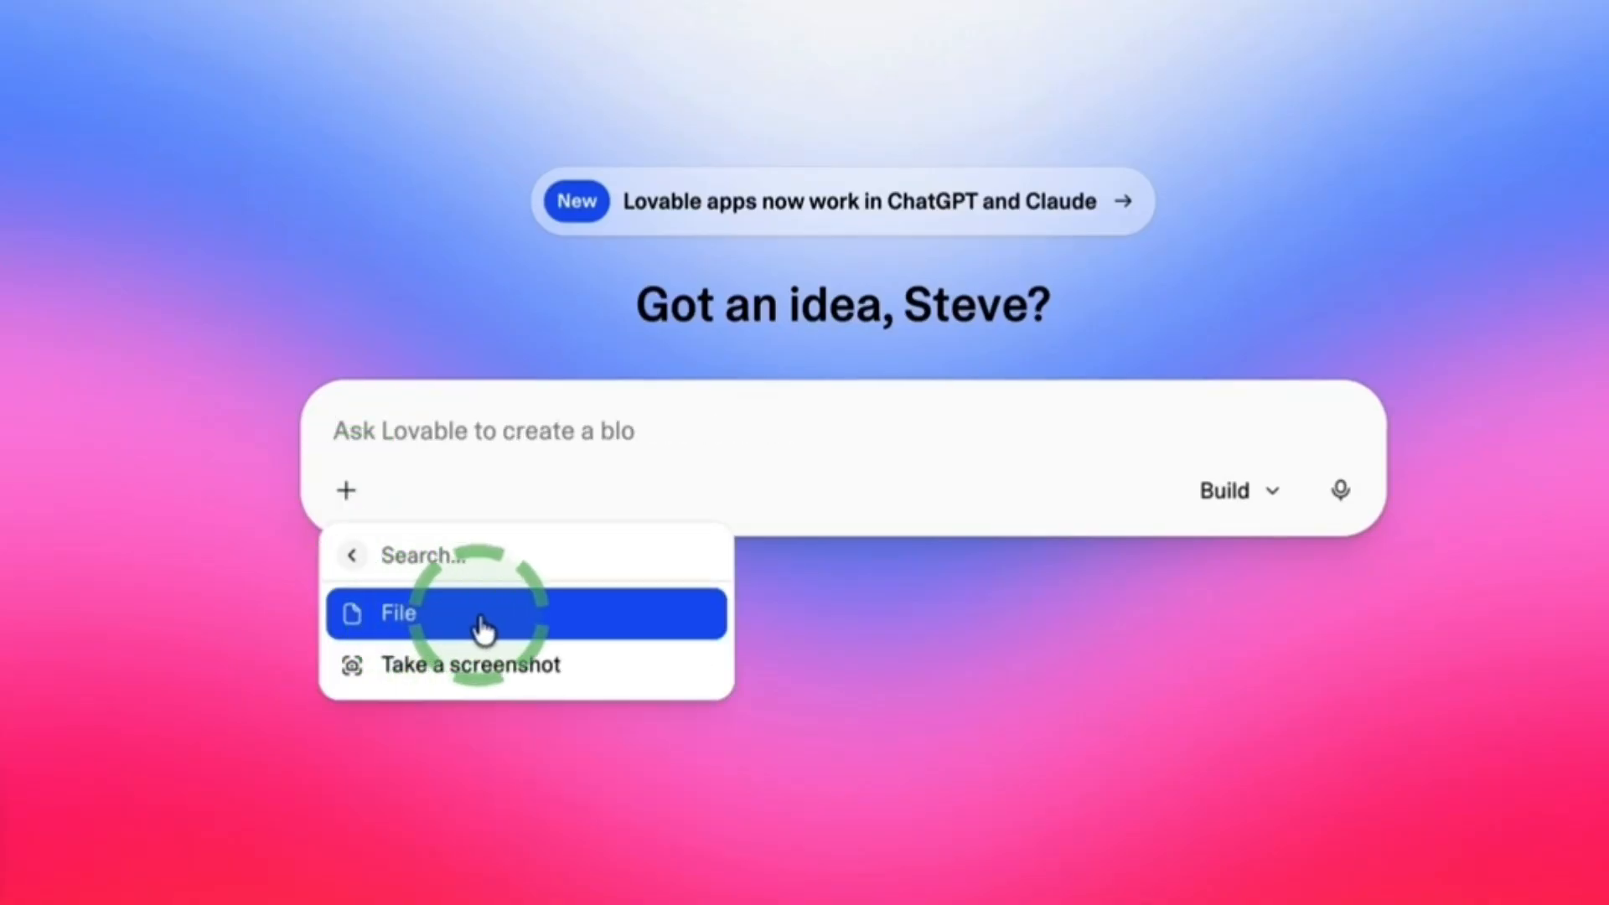
click(435, 624)
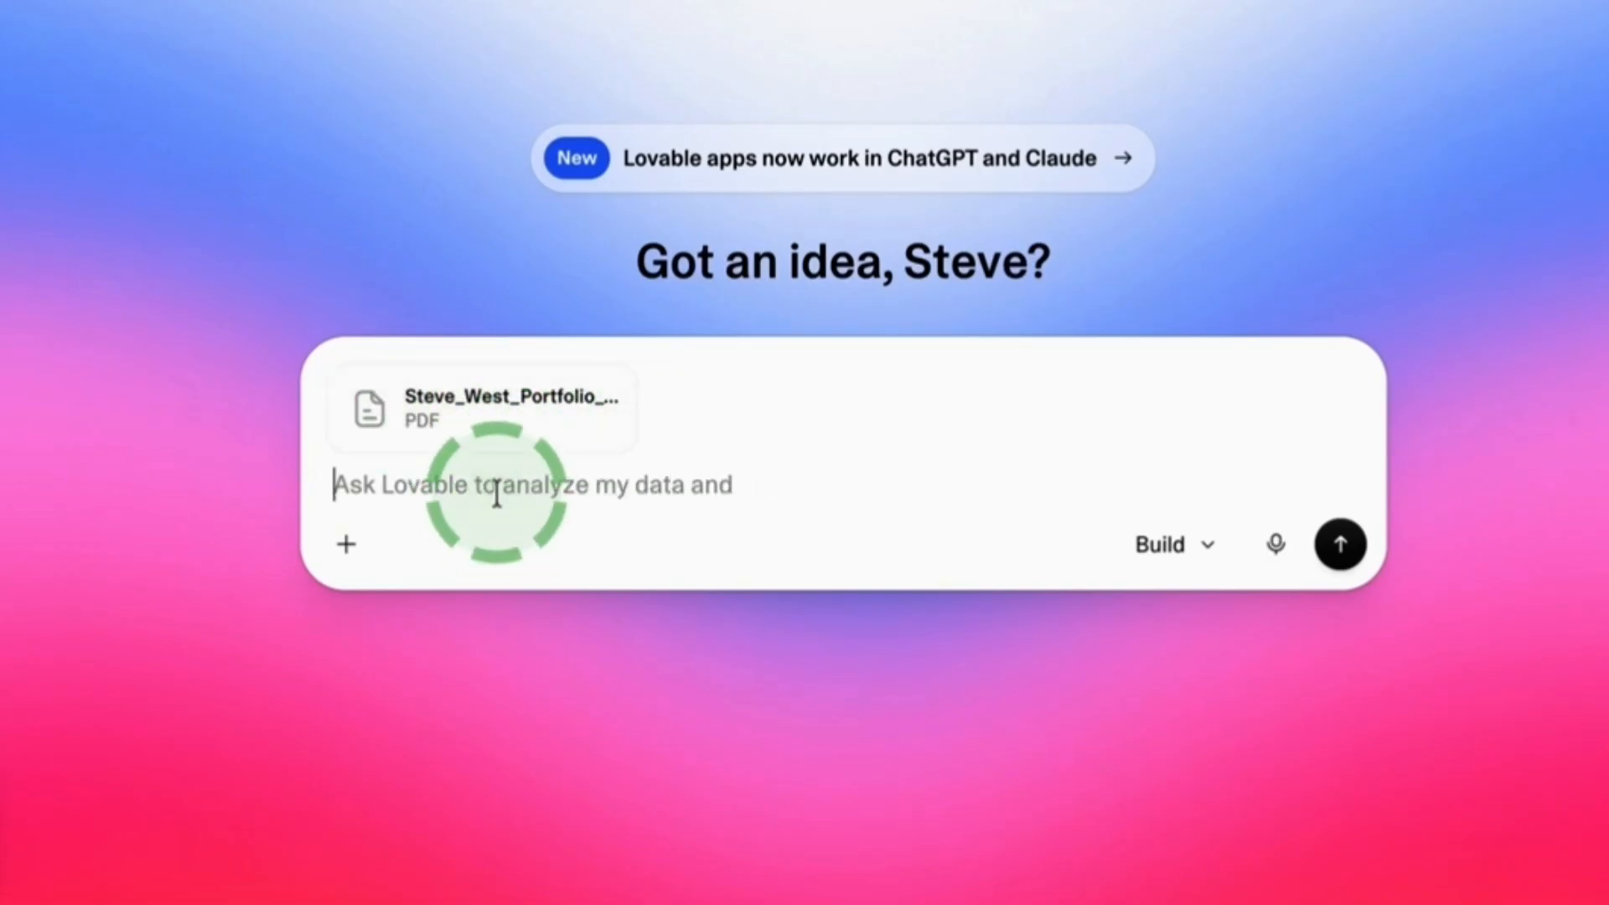
Submit a prompt to build a premium personal portfolio website from the attached PDF's content and brand colours, with modern design, excellent typography and subtle animations.
text(Build a premium personal portfolio website using the attached PDF as the source of truth for all content. Use these brand colours from the attached PDF. Make the design feel modern, visually engaging, premium and trustworthy with excellent typography, thoughtful use of whitespace, subtle animations, a strong visual hierarchy and a memorable first impression.)
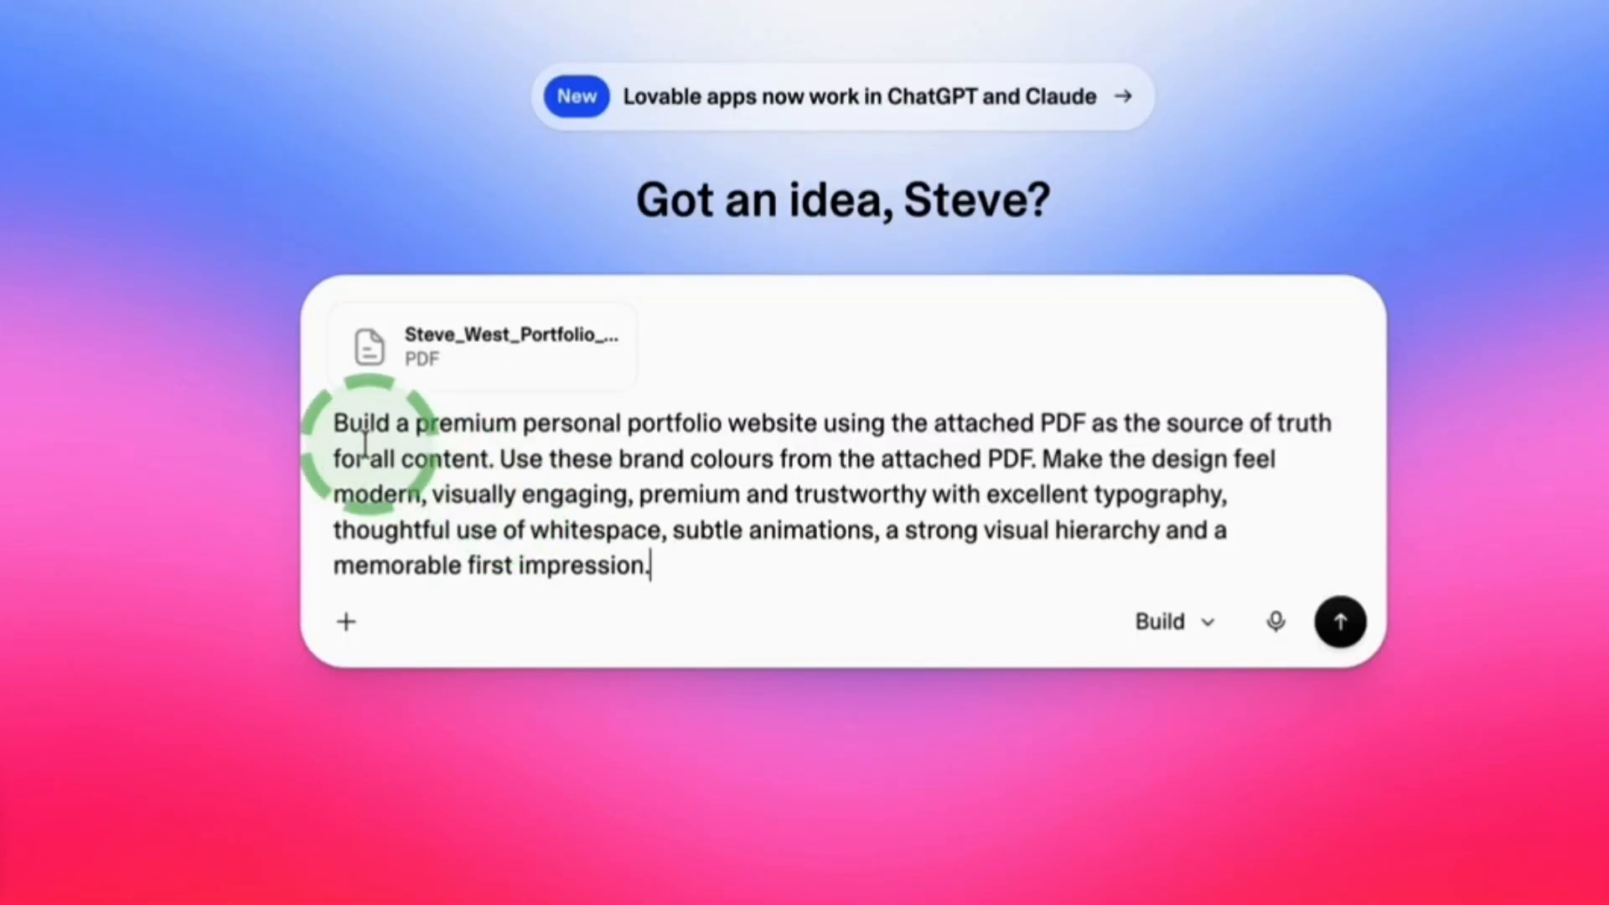
drag(393, 432, 492, 442)
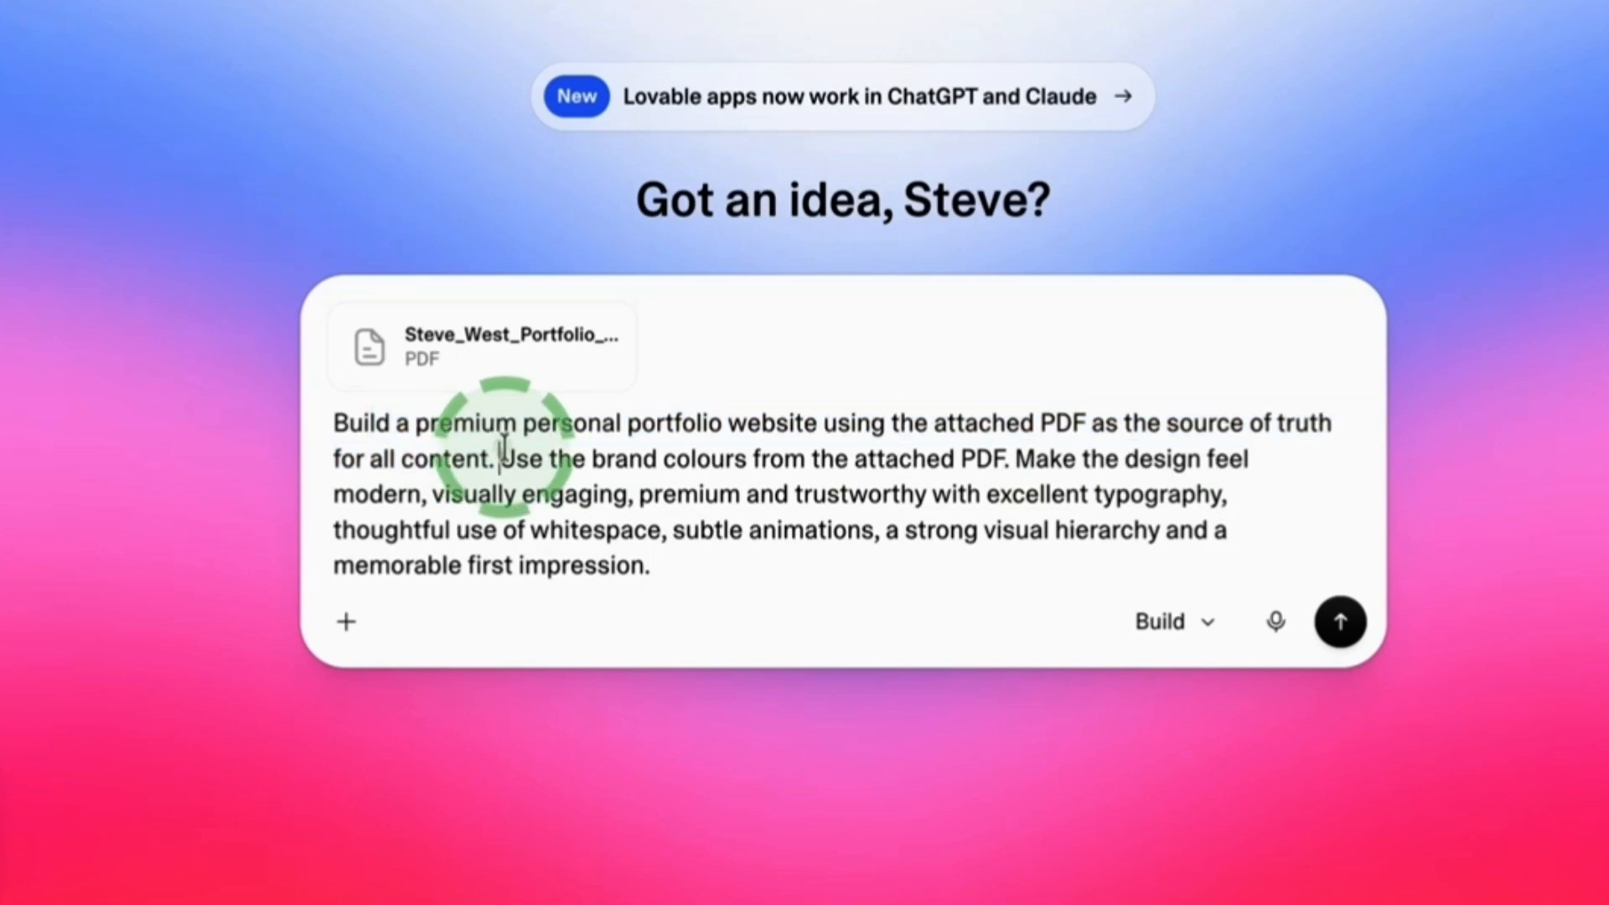
drag(500, 460, 615, 529)
drag(337, 527, 745, 555)
click(746, 555)
click(1340, 621)
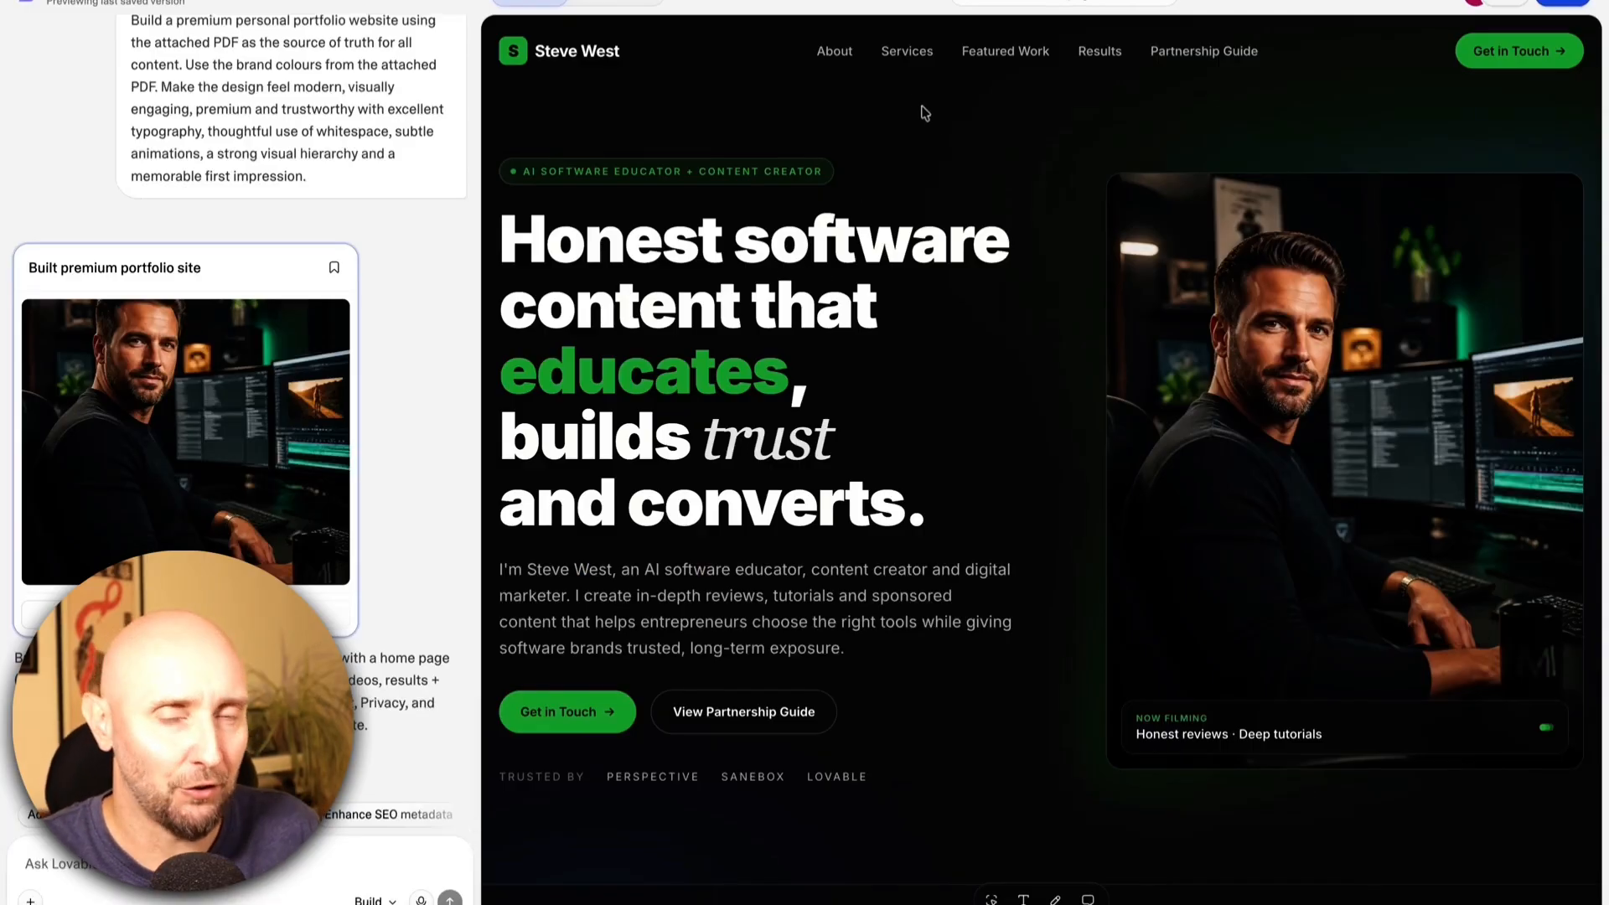
Review the generated portfolio site preview from the hero through about, services, featured videos, results and testimonial to the closing call to action.
scroll(936, 128, down, 12)
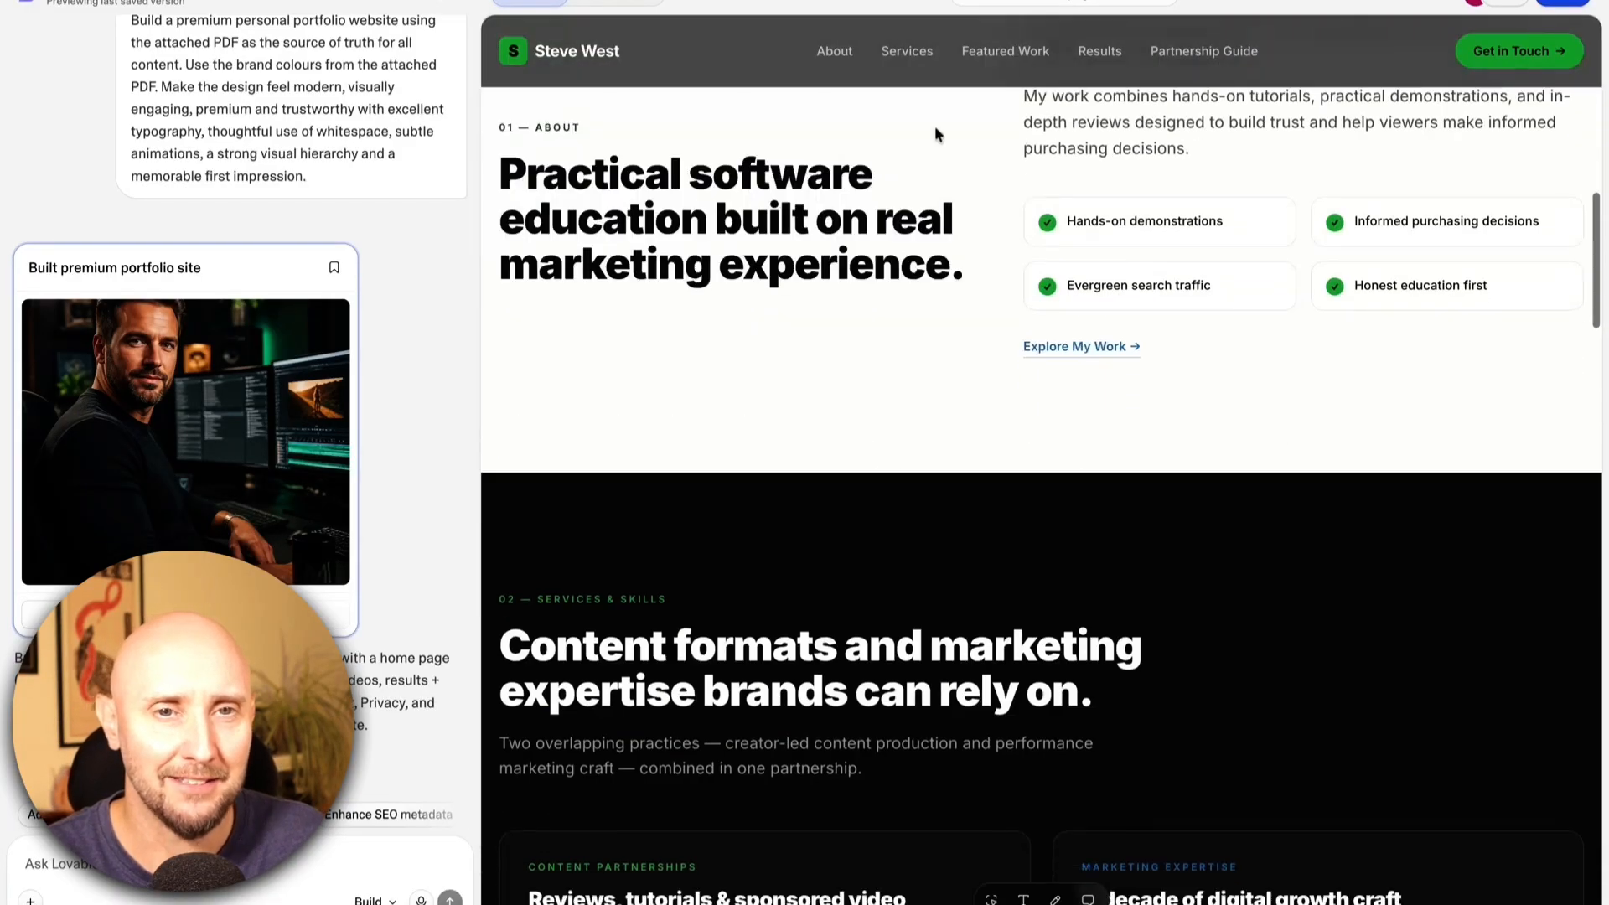
scroll(936, 130, up, 12)
scroll(939, 134, down, 1)
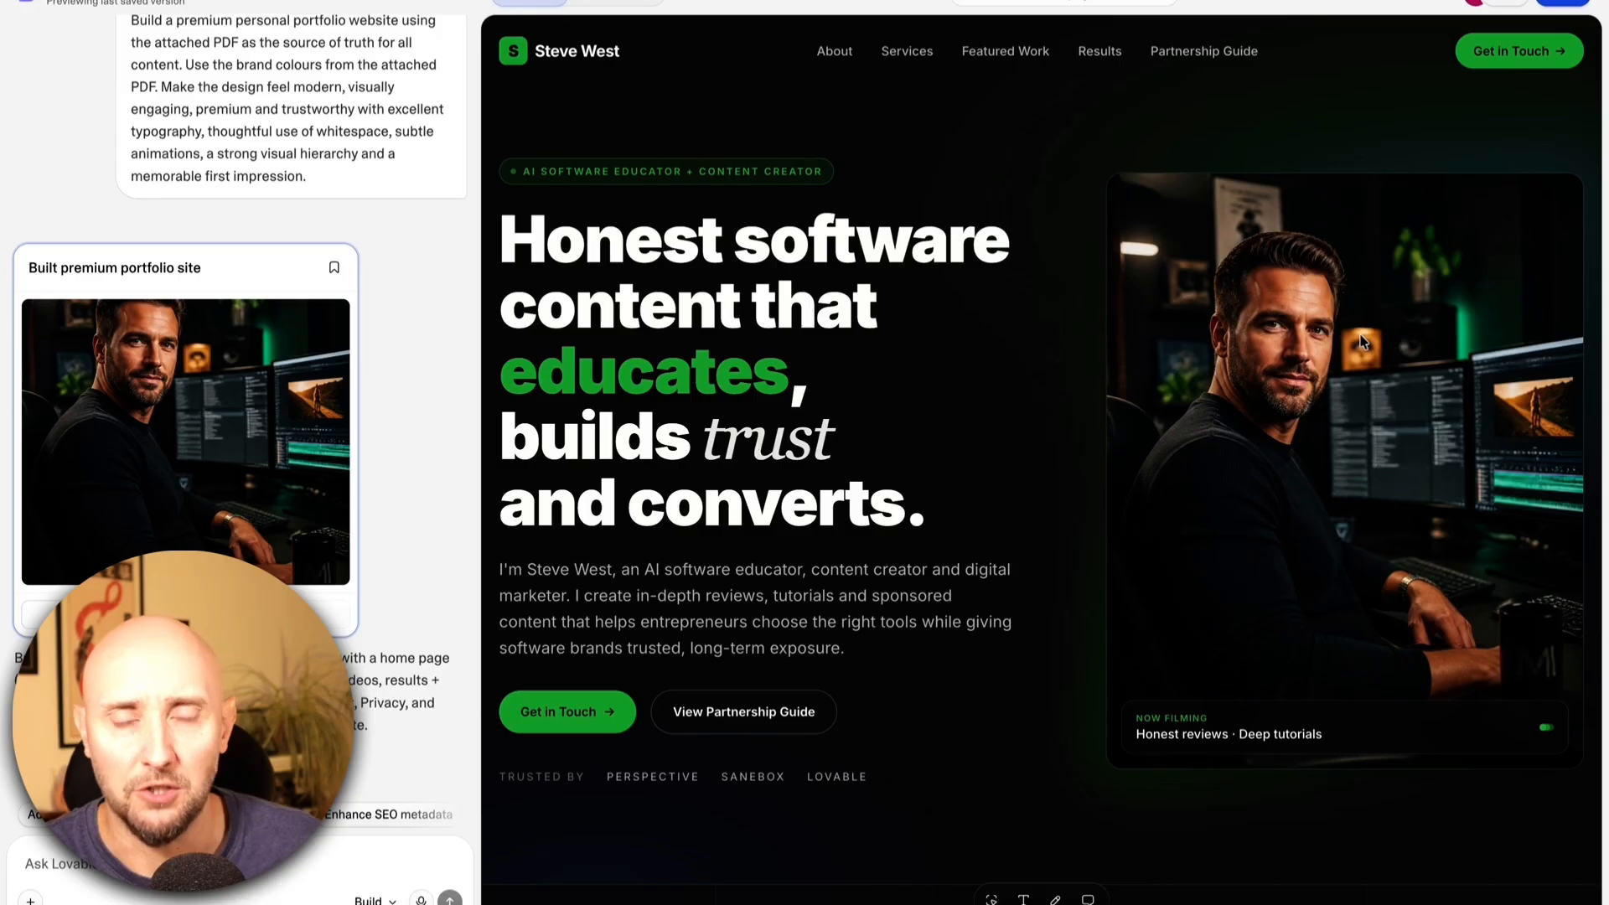
scroll(1389, 290, down, 10)
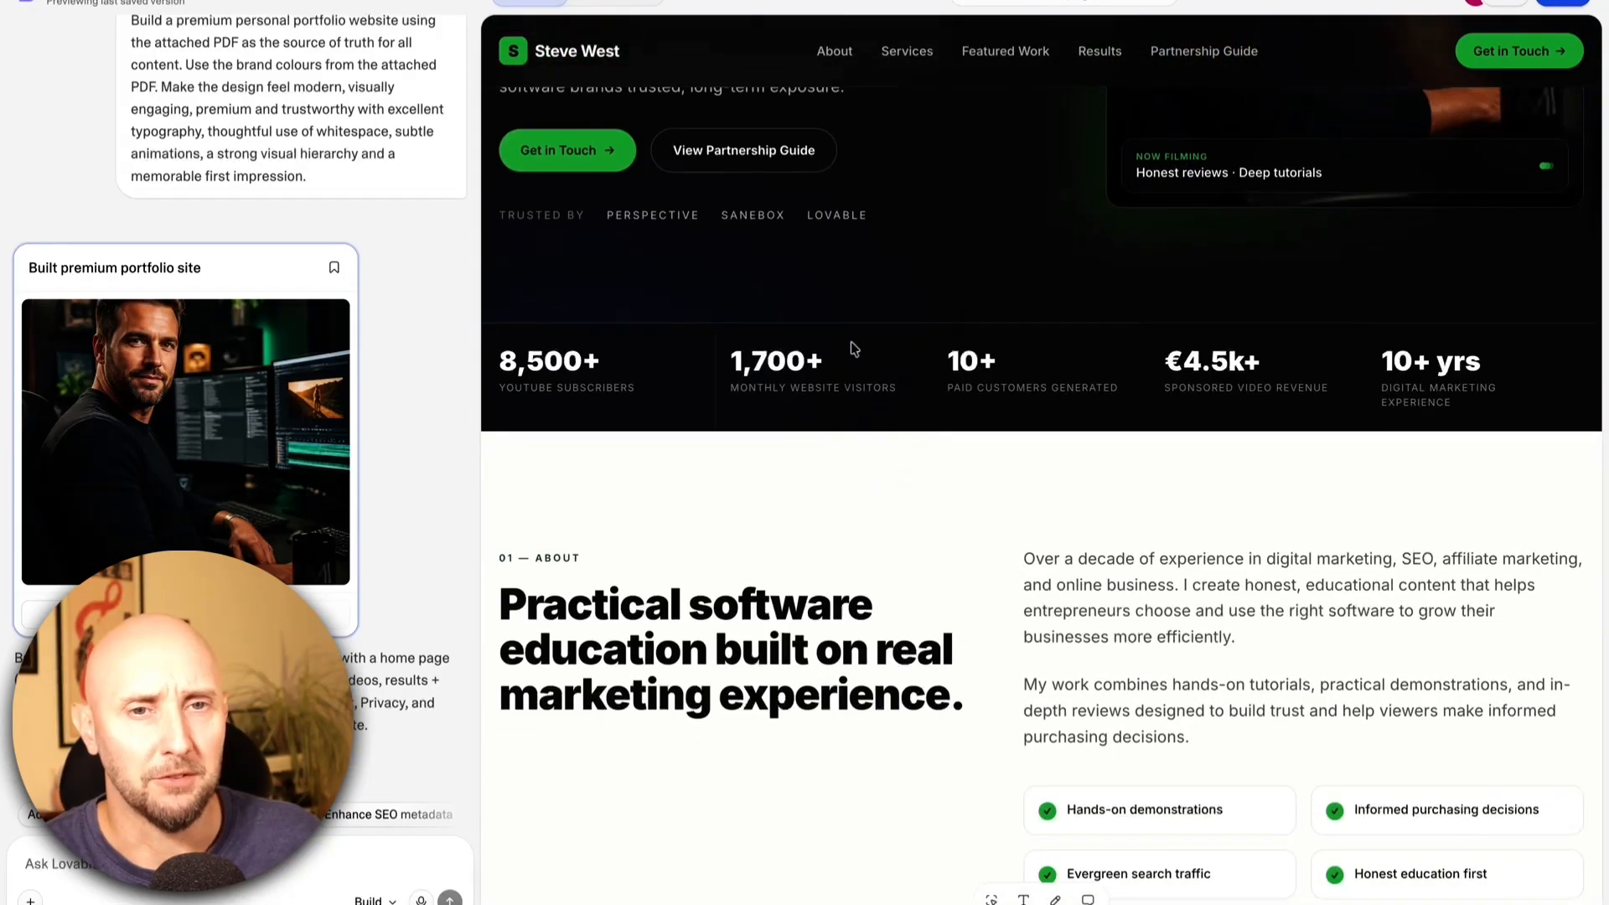
scroll(1230, 369, down, 3)
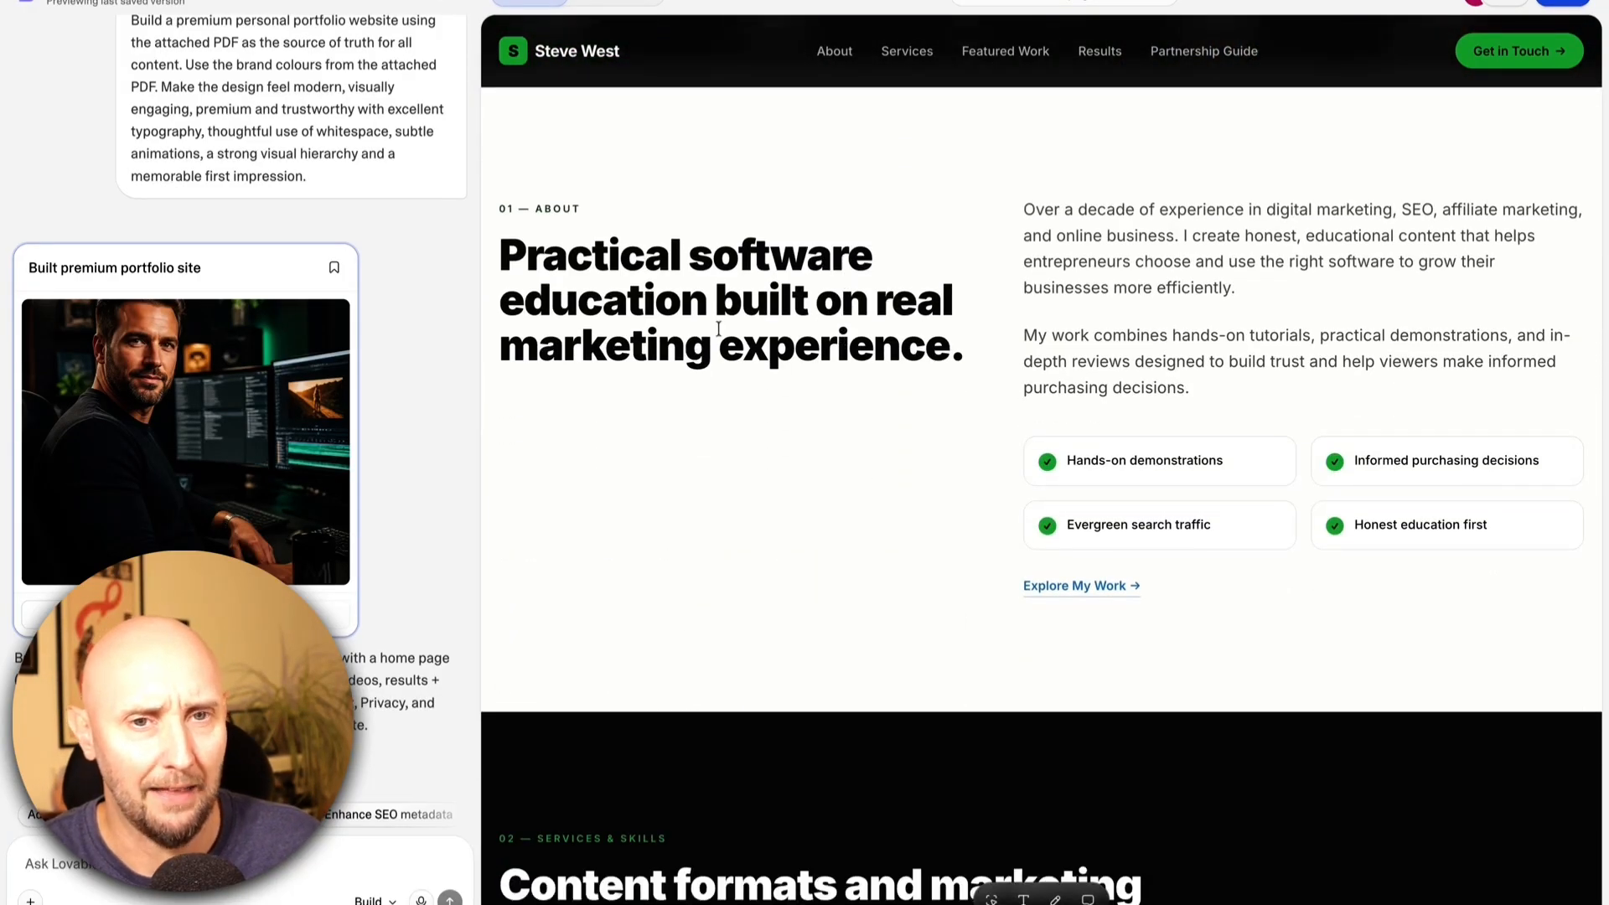
scroll(1038, 335, down, 5)
scroll(973, 348, down, 5)
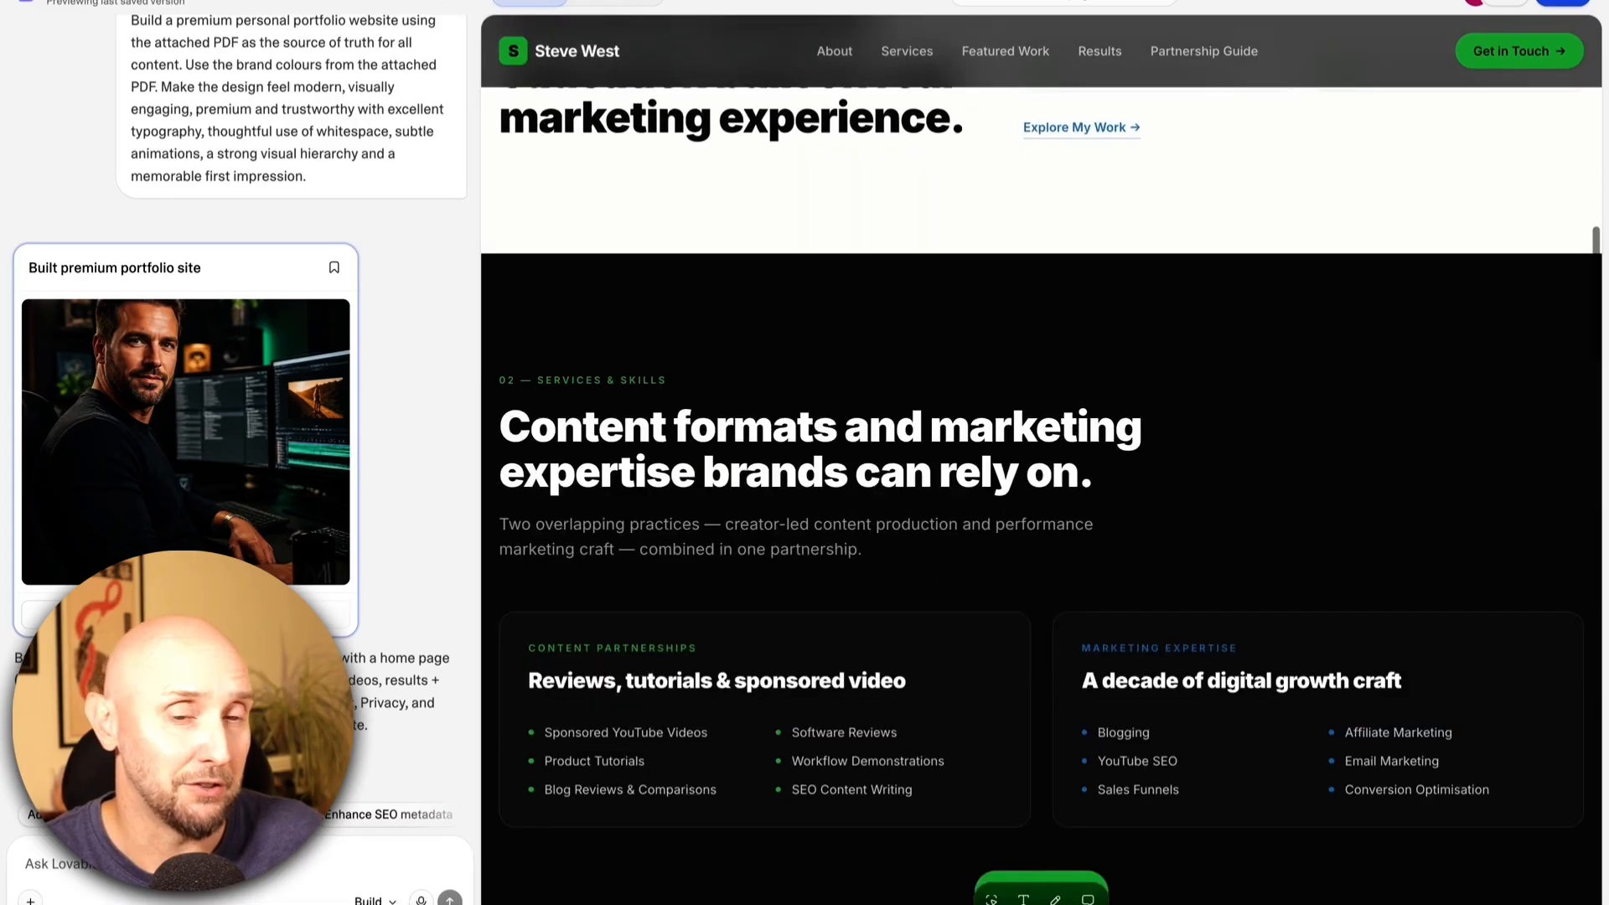
scroll(1041, 476, down, 2)
scroll(969, 360, down, 10)
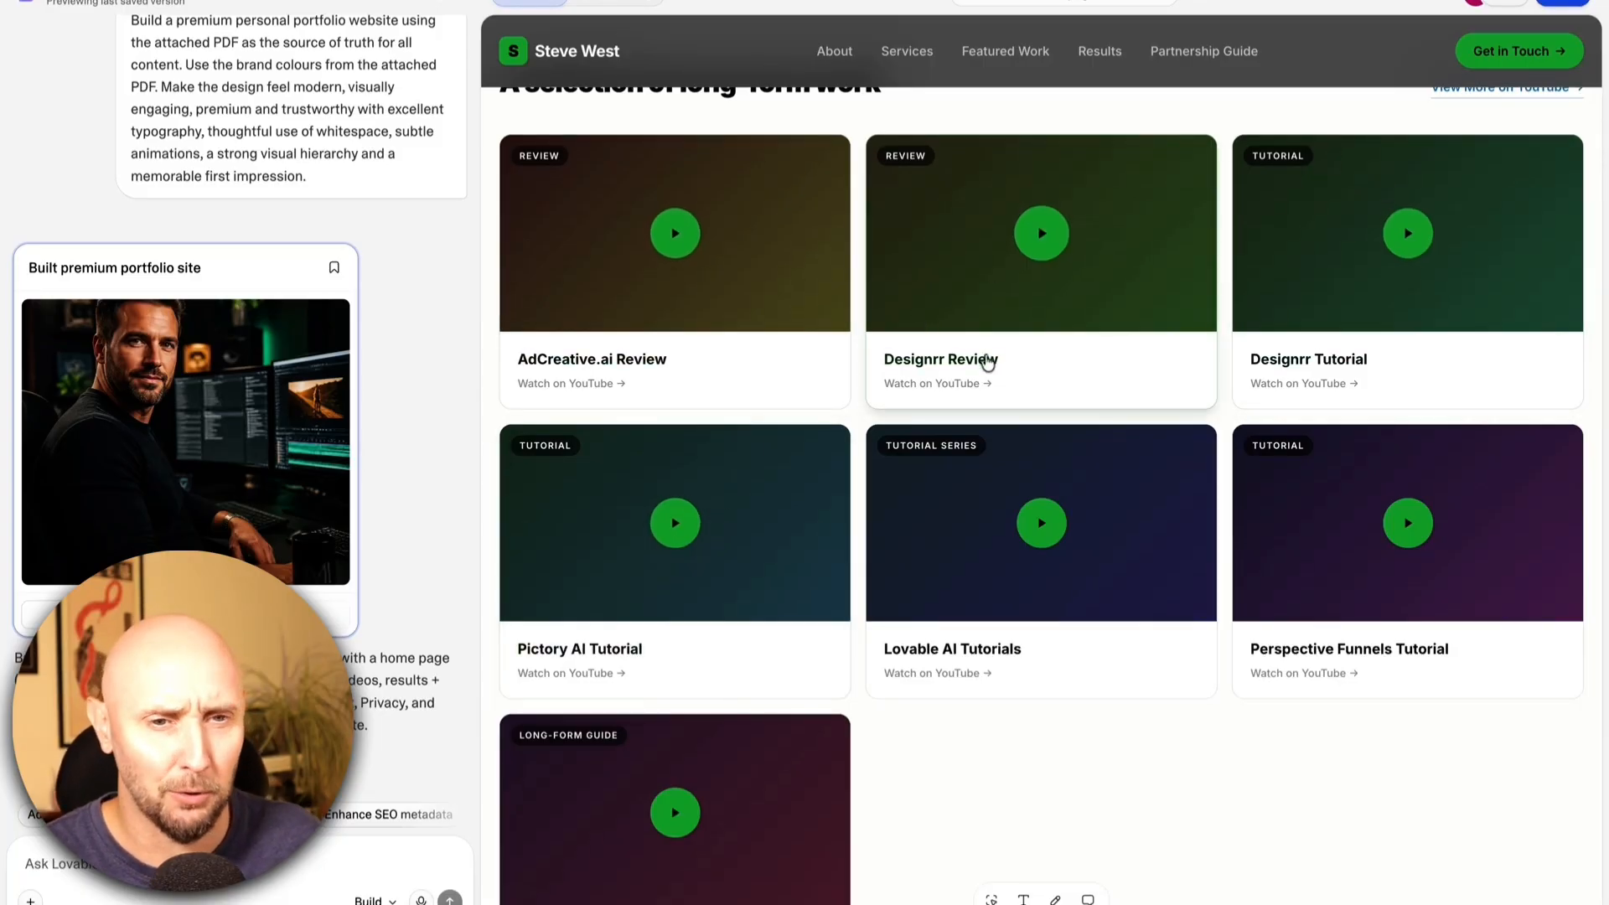
scroll(987, 361, down, 8)
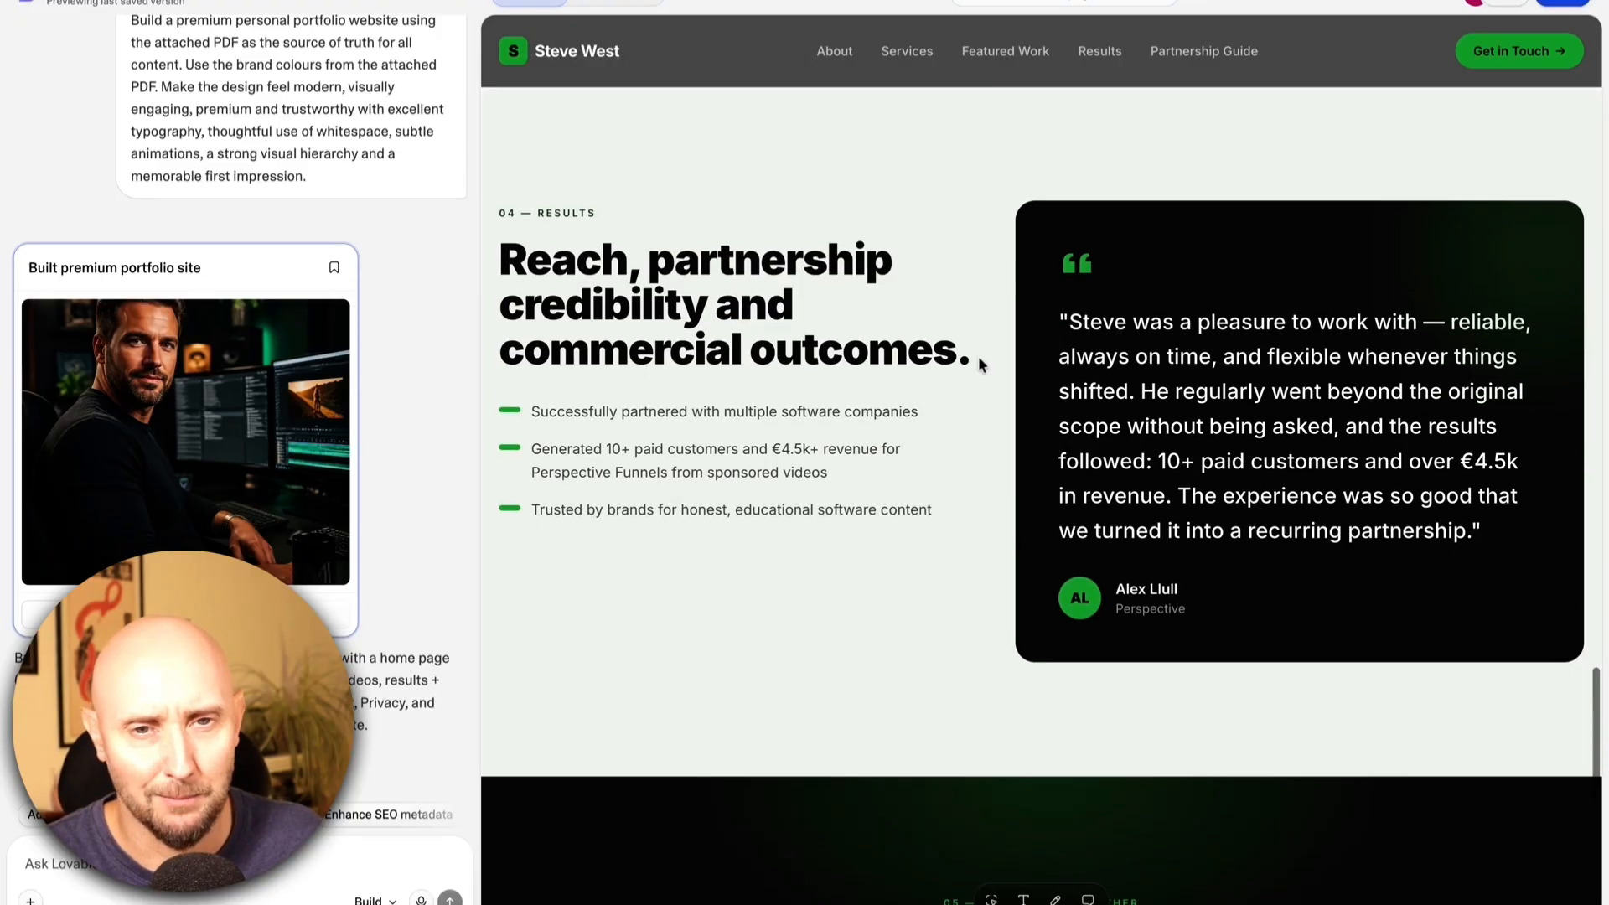
scroll(978, 356, down, 6)
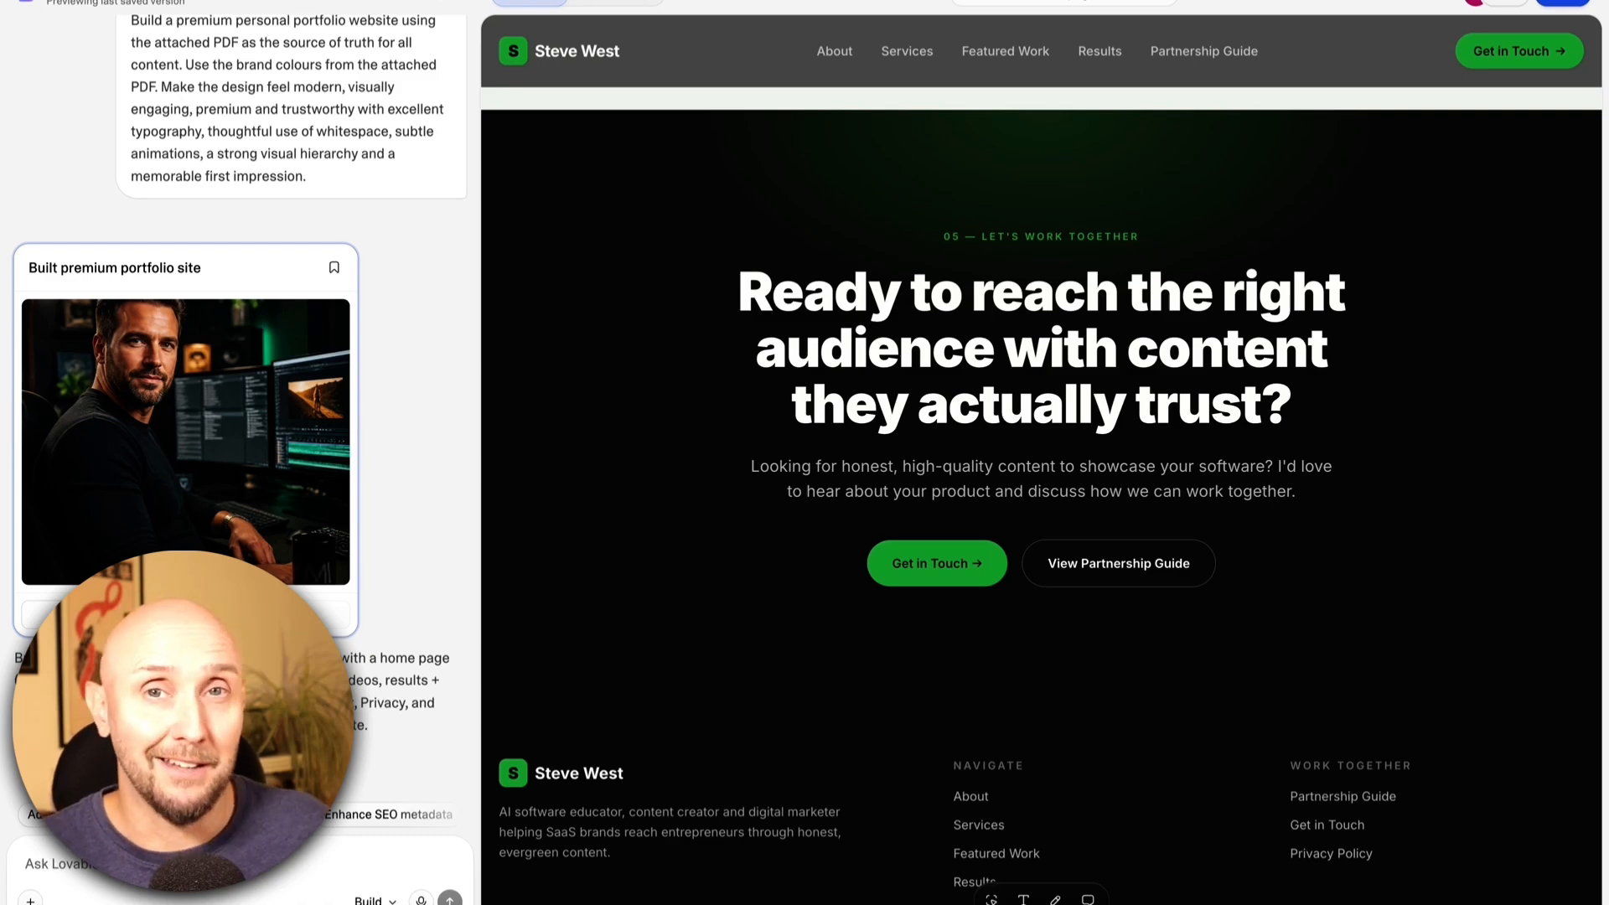
Attach the portrait photo and ask Lovable to replace the image in the hero section with the attached image.
scroll(1041, 469, up, 15)
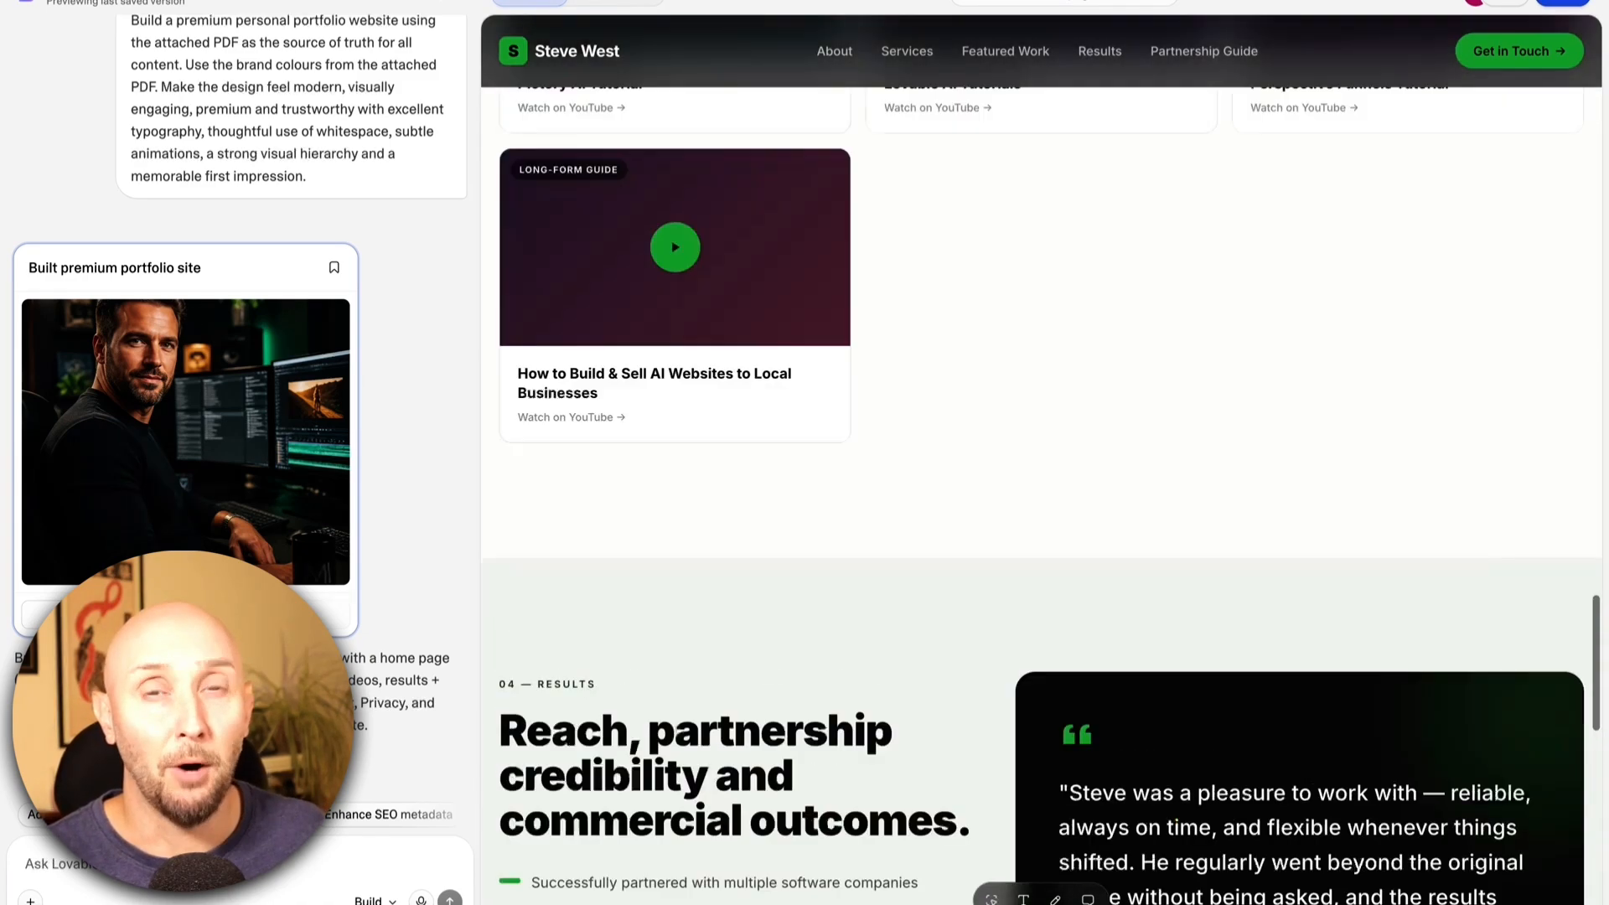
scroll(1042, 469, up, 10)
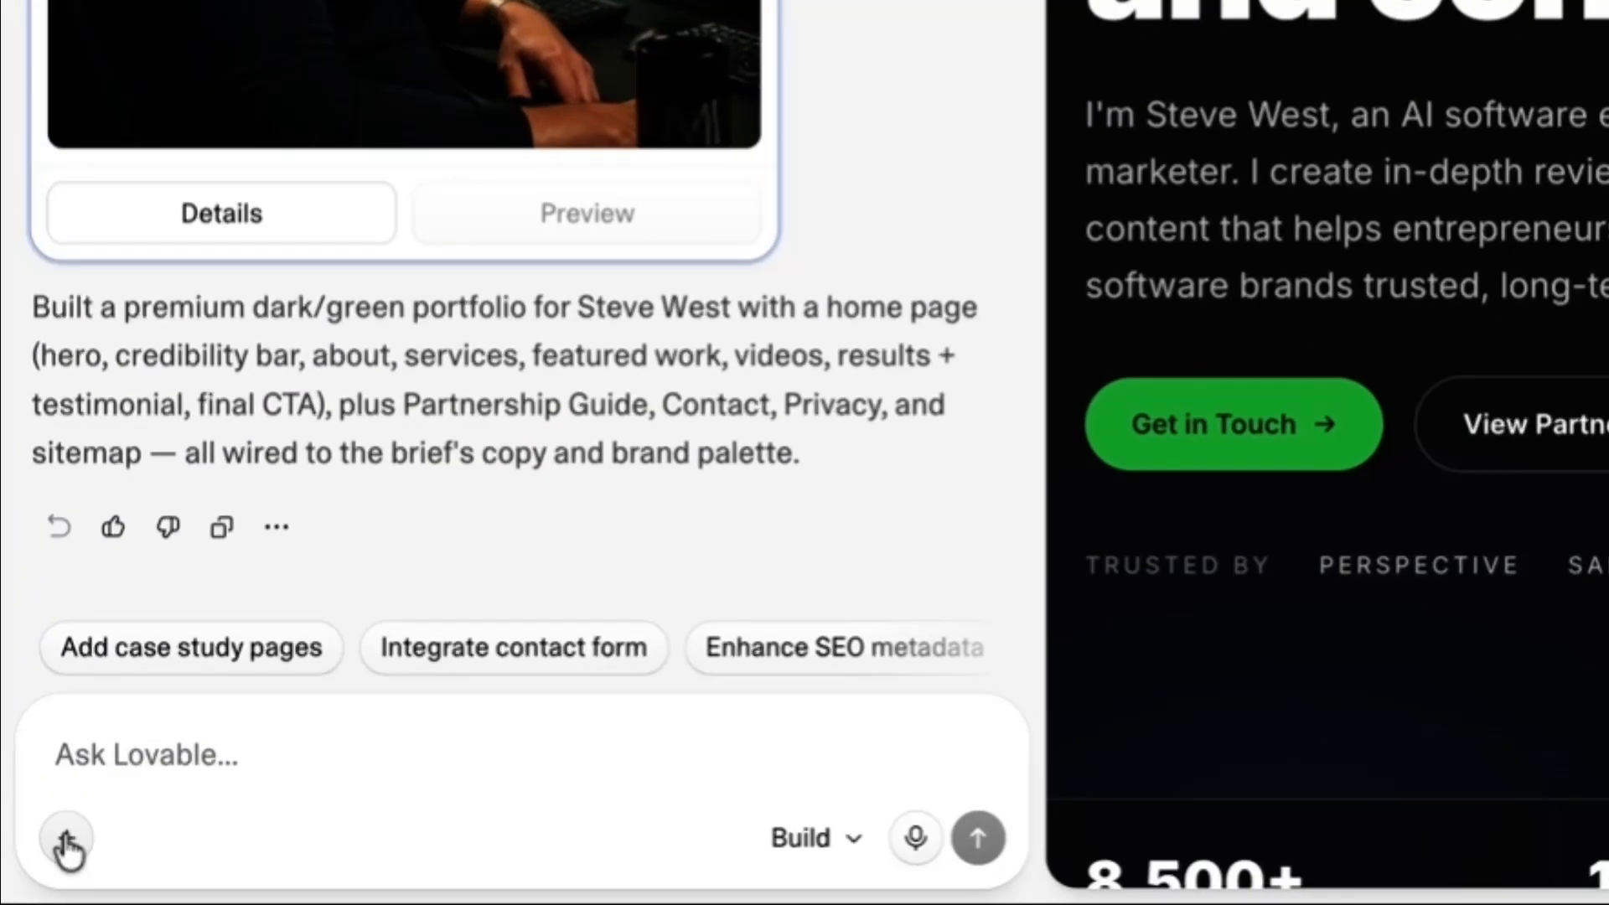
click(35, 870)
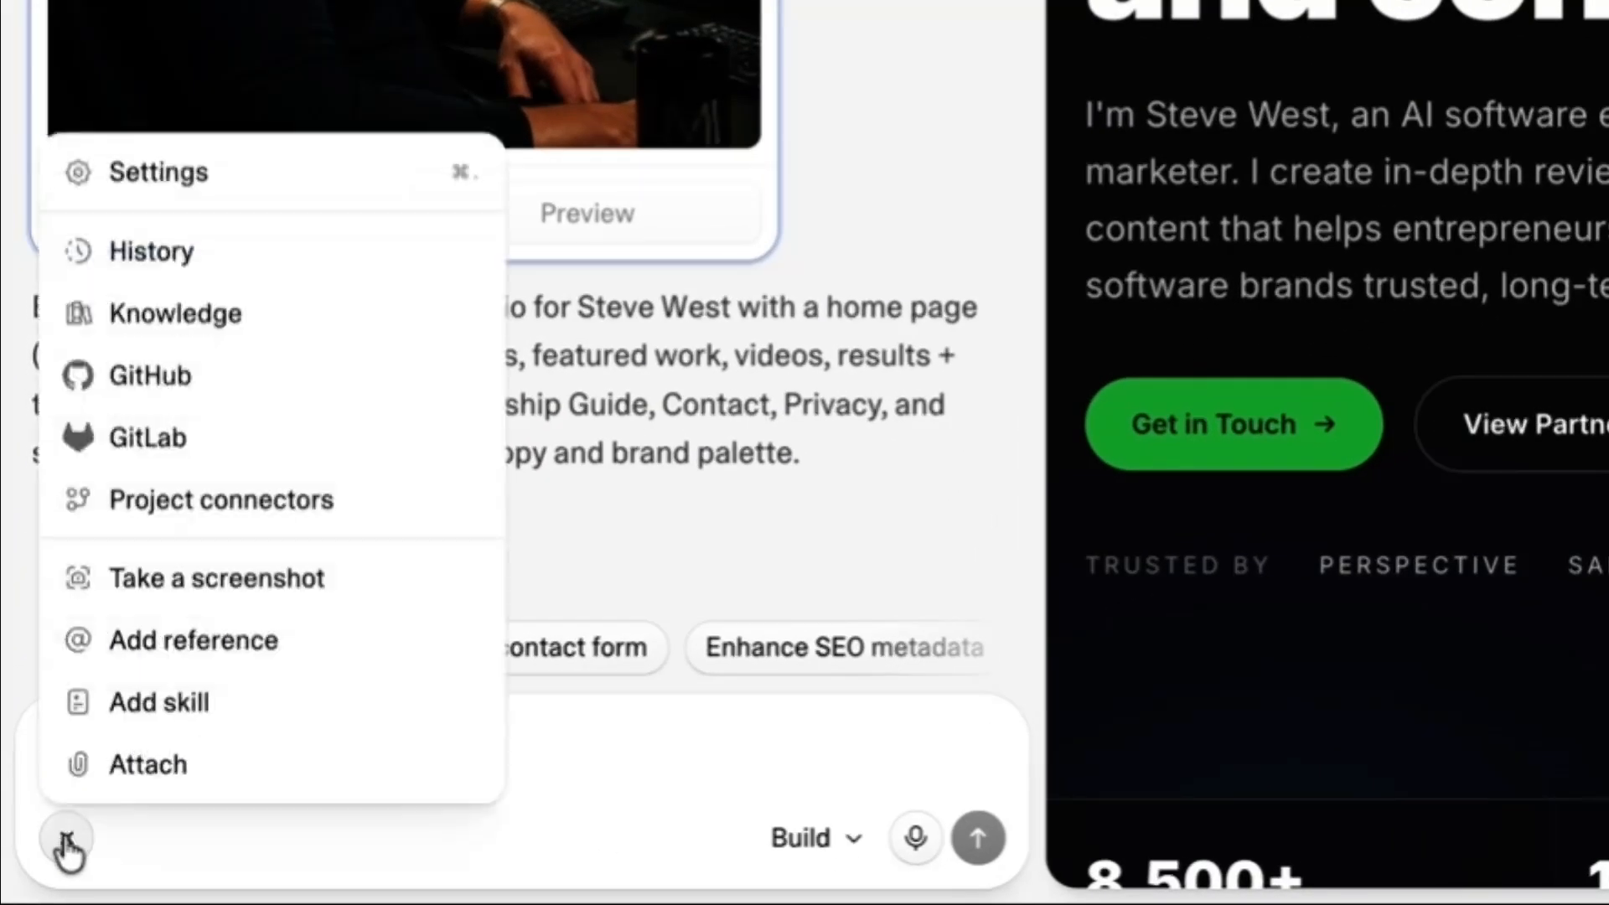
click(135, 771)
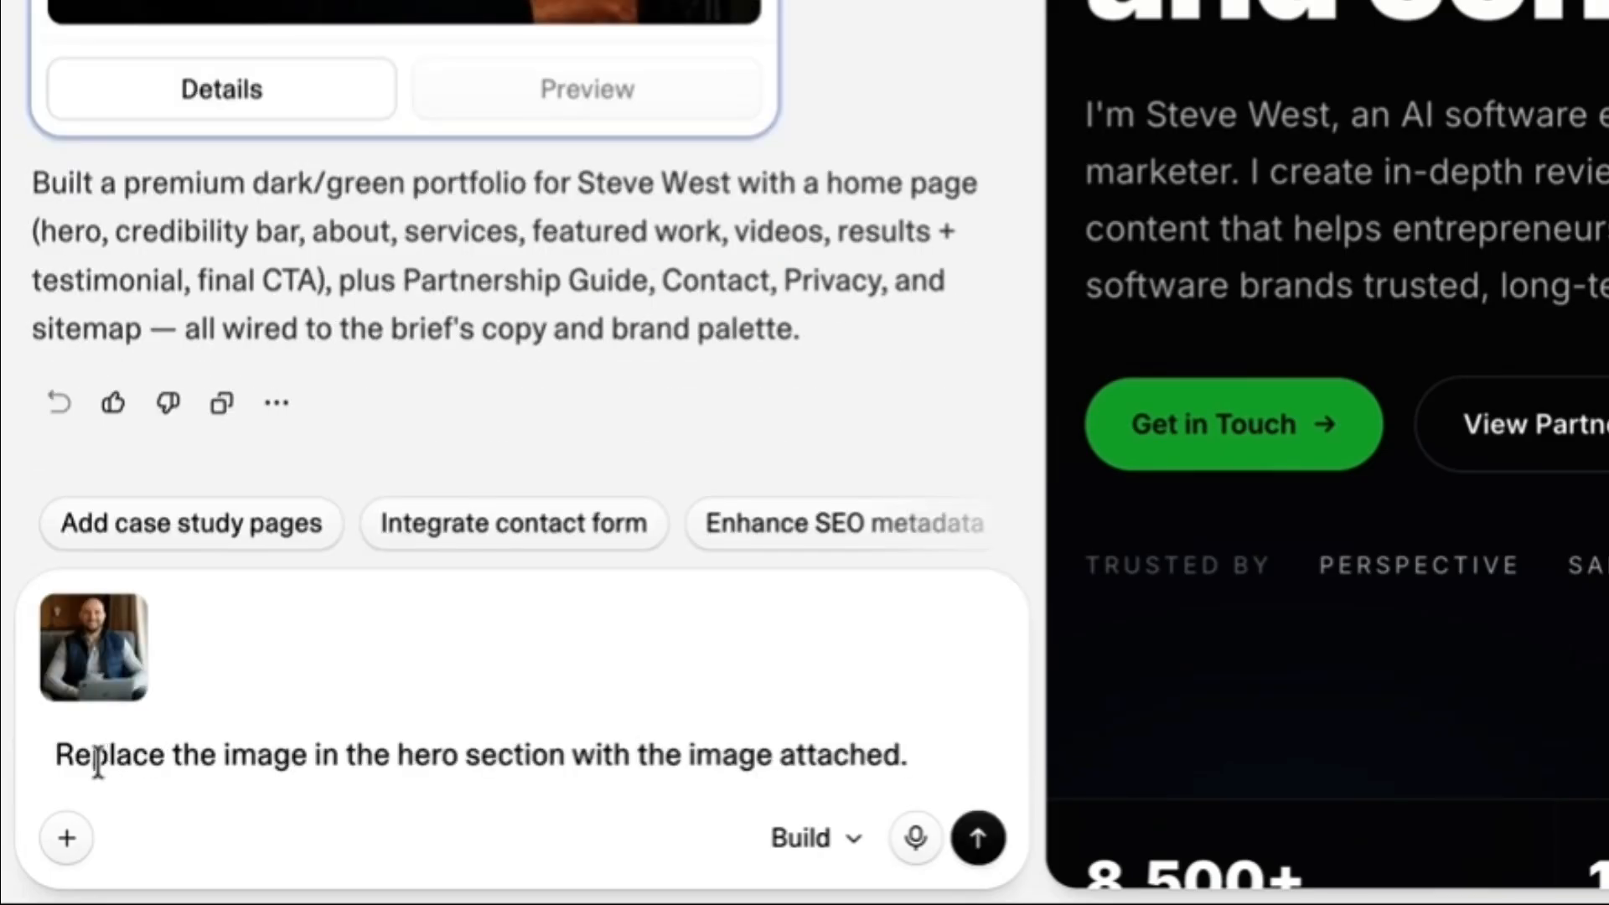
drag(65, 765, 412, 758)
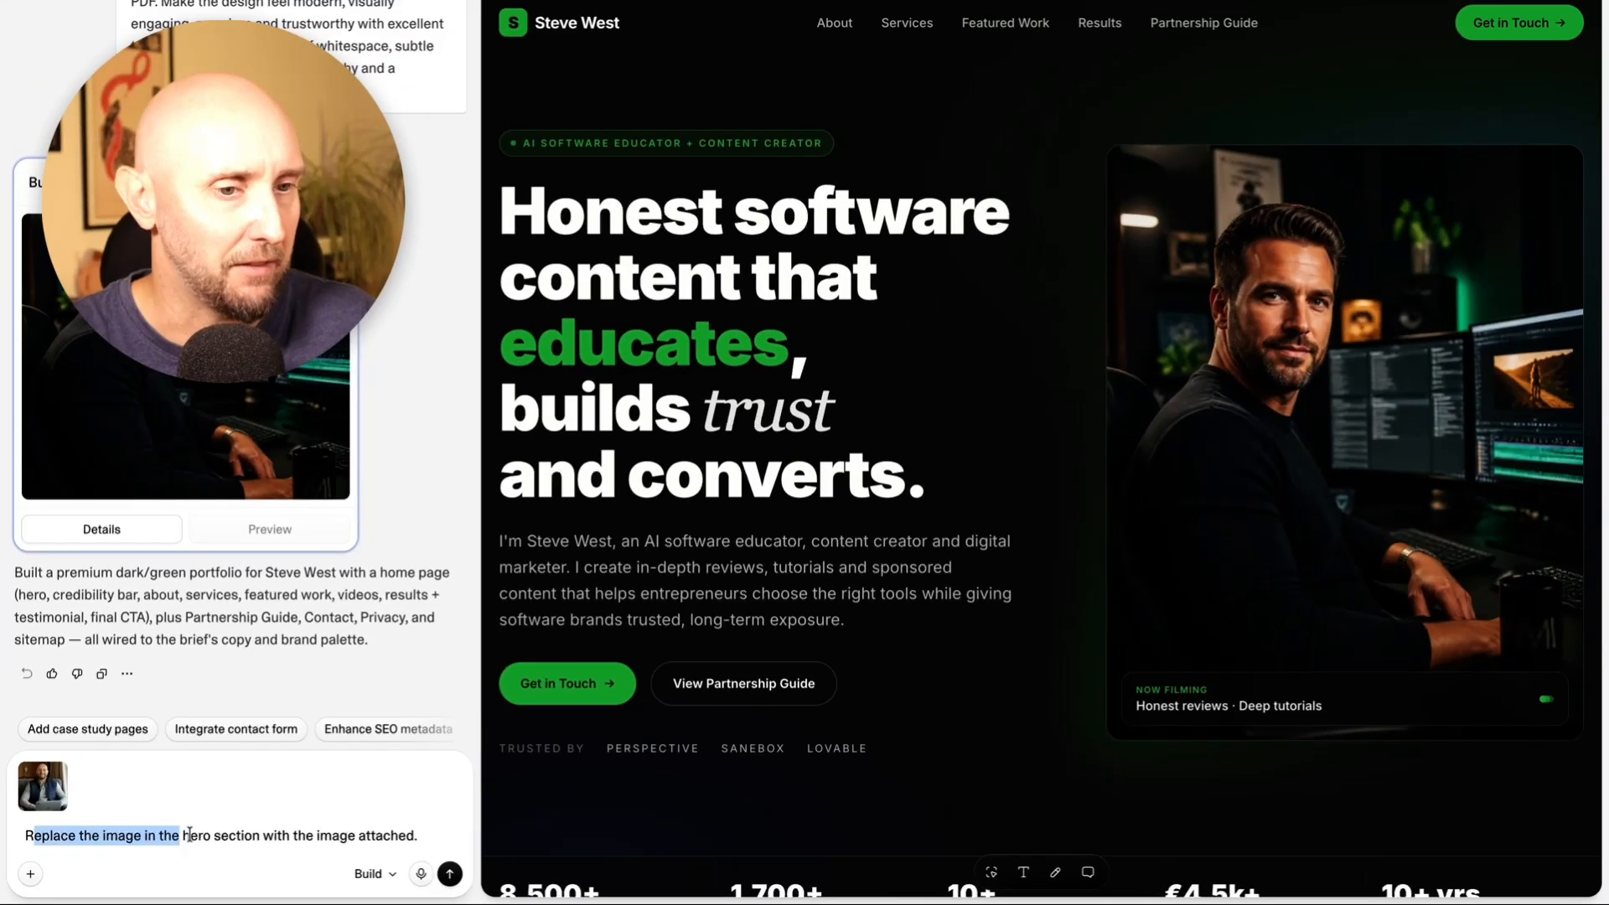
click(273, 841)
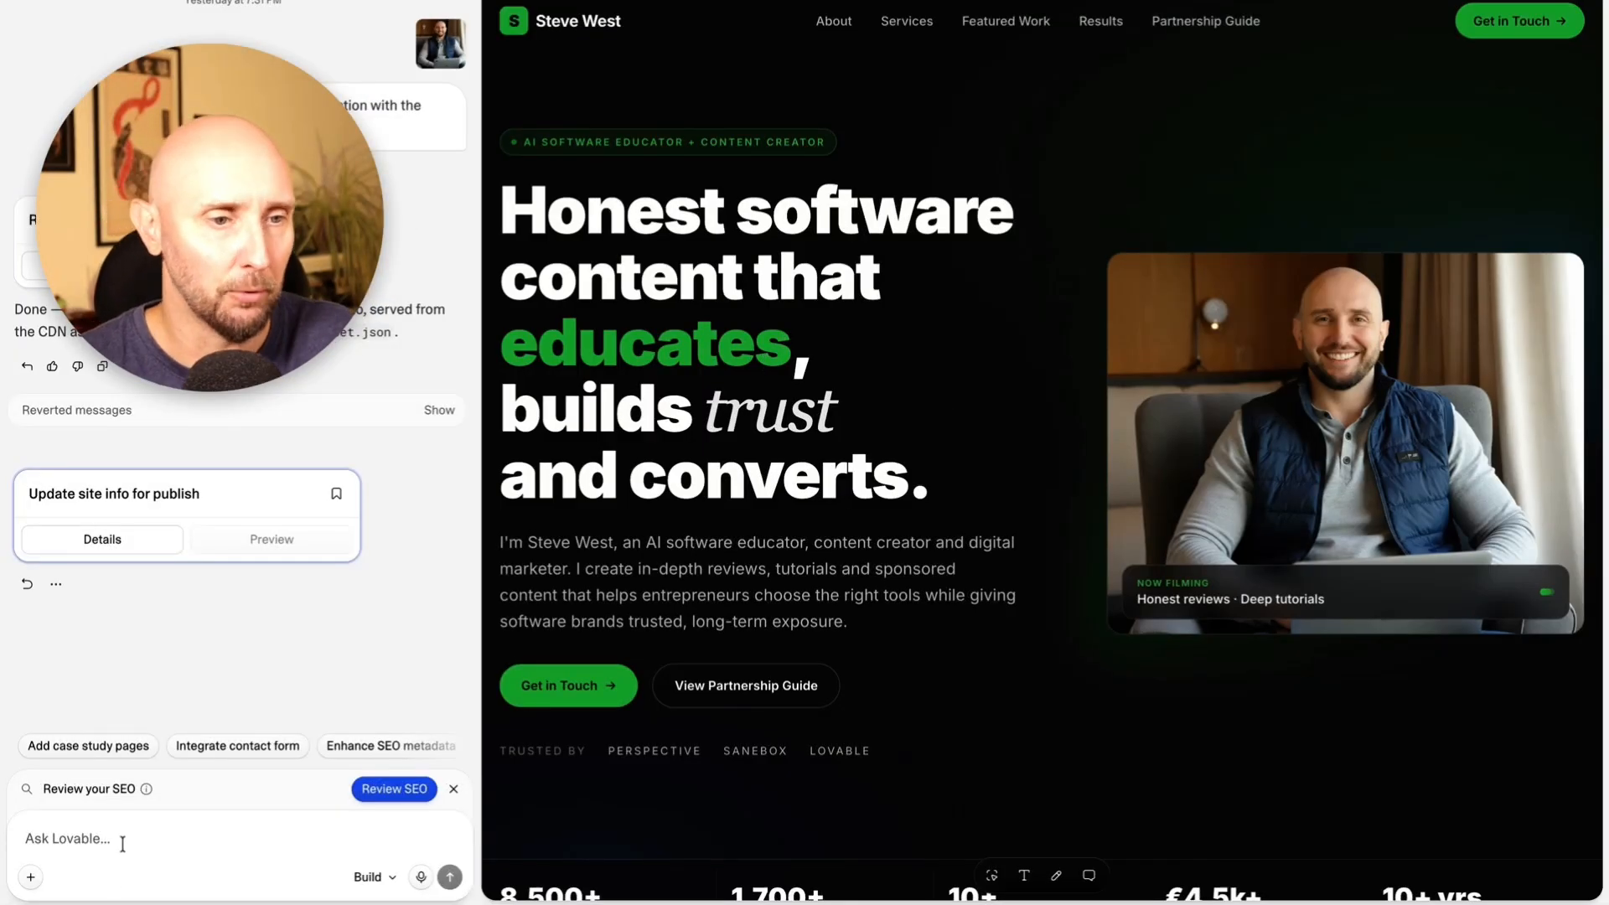
Submit a prompt to refine the hero section for a stronger first impression, with better visual balance, clearer messaging and a more compelling call to action.
text(Refine the hero section to create a stronger first impression with better visual balance, clearer messaging and a more compelling call to action.)
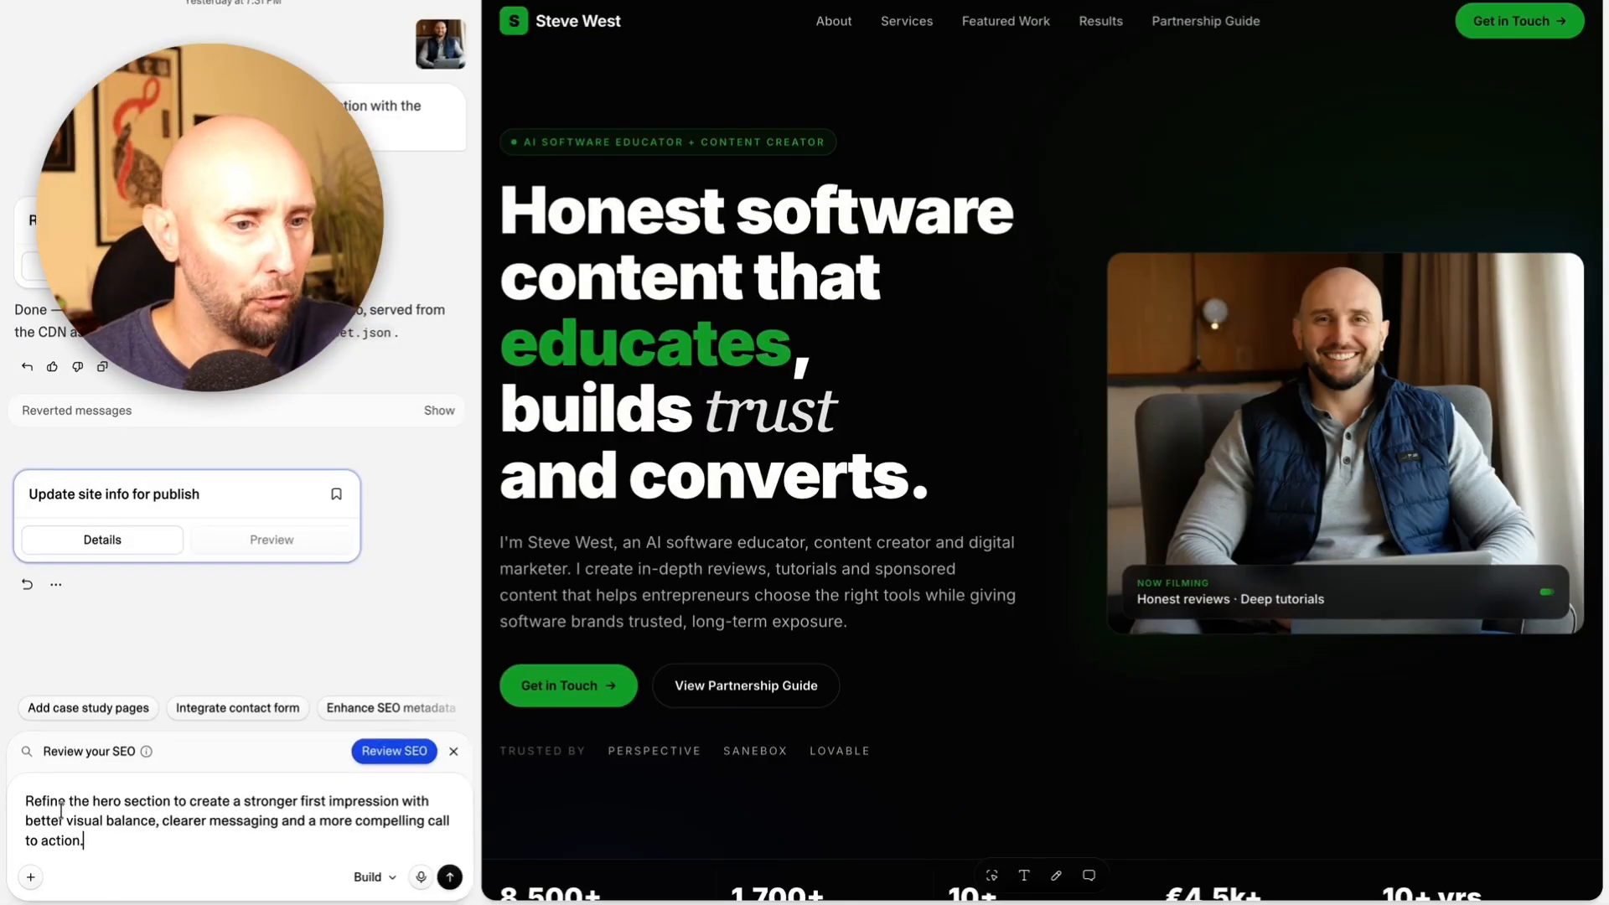
drag(180, 803, 115, 823)
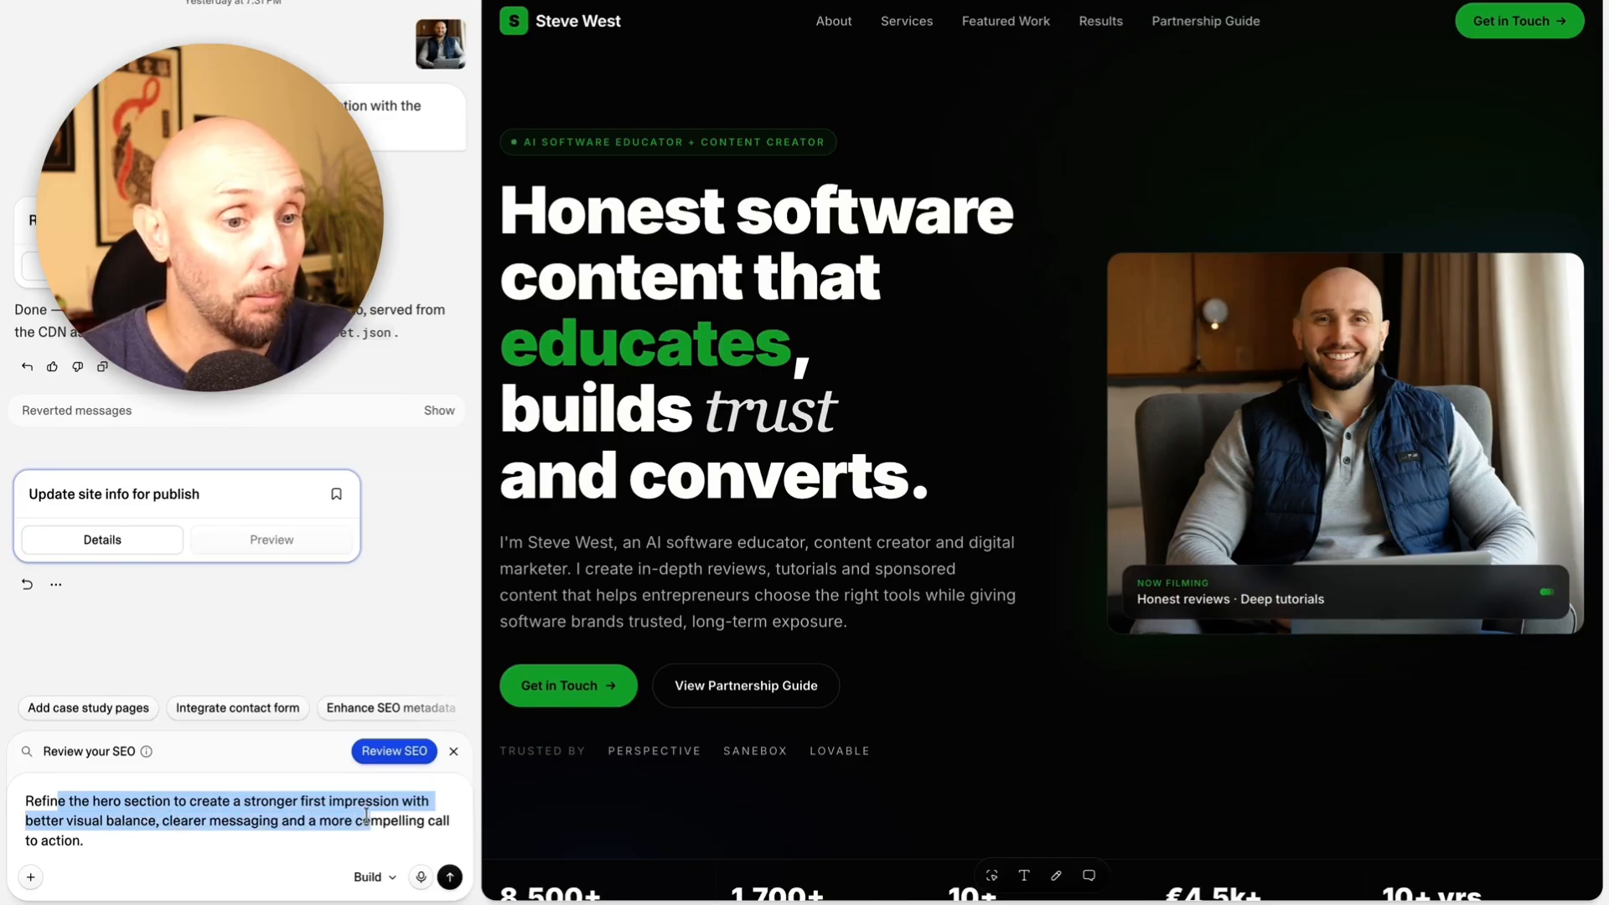
click(266, 850)
click(452, 881)
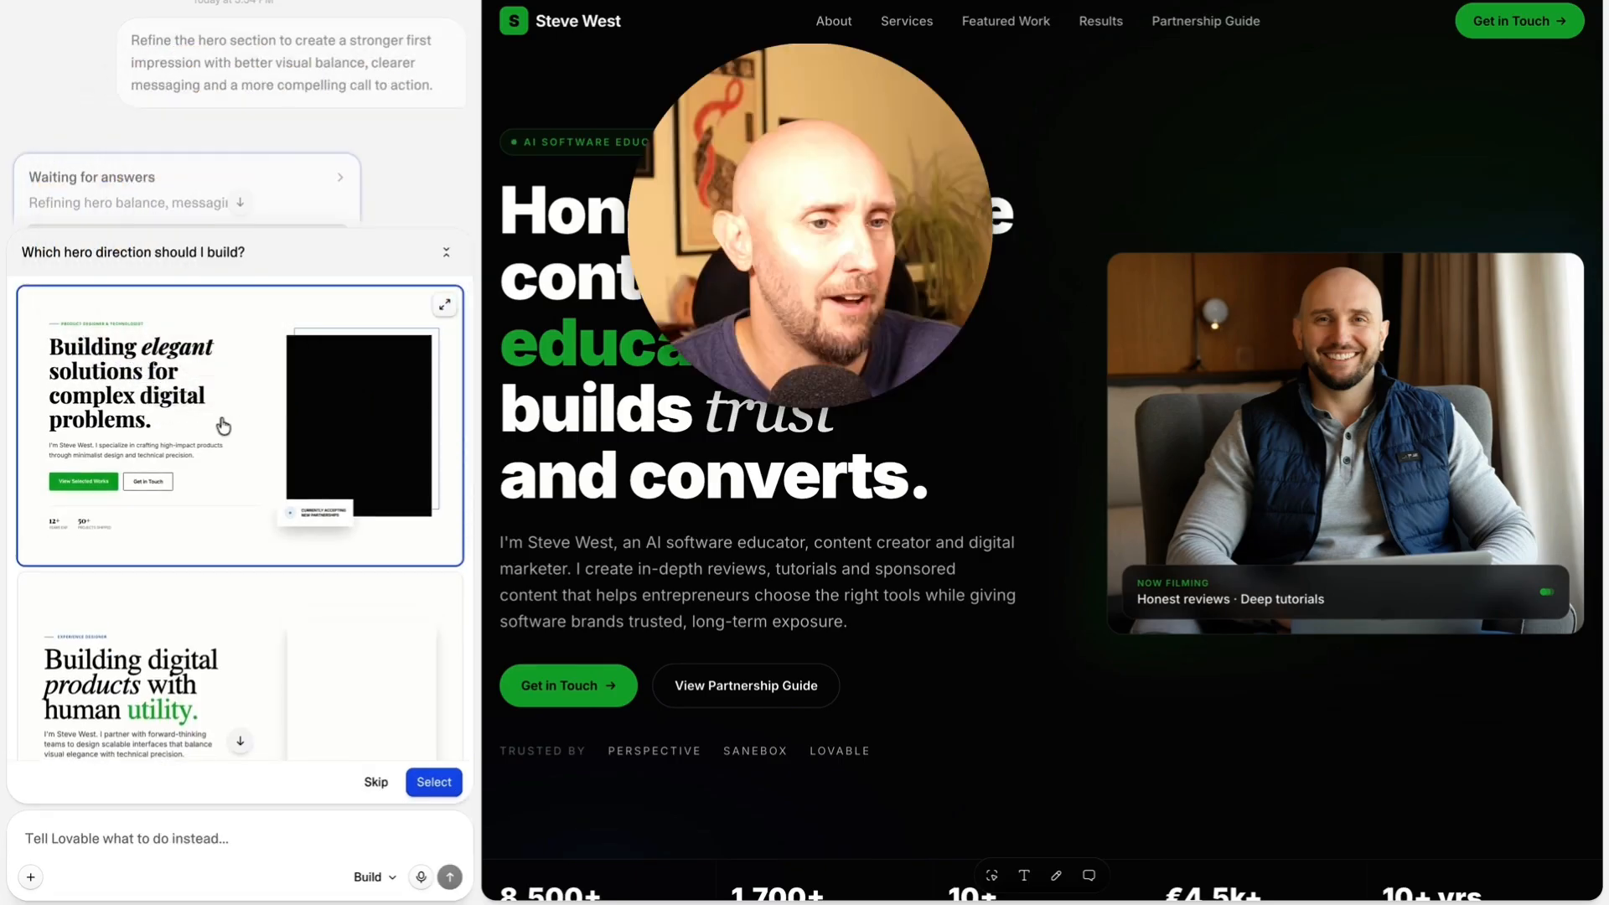
Reject the proposed hero directions and request the same typography, improved headline, messaging and call to action, more visible trust factors, and an image size balancing the text.
scroll(226, 394, down, 5)
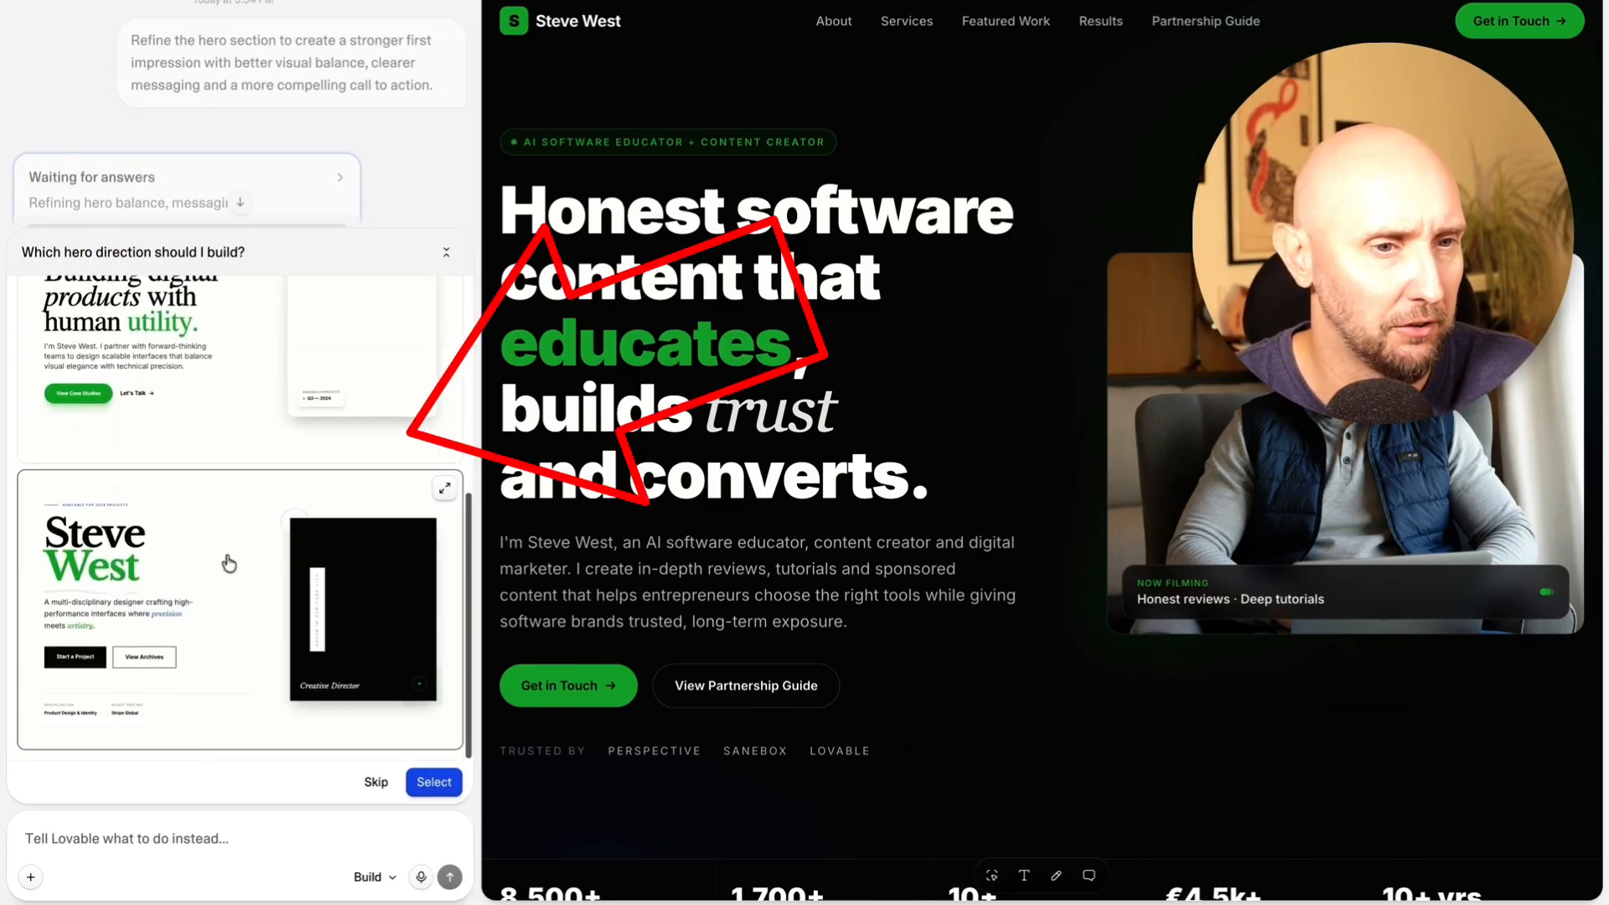
scroll(186, 560, up, 5)
scroll(229, 424, down, 5)
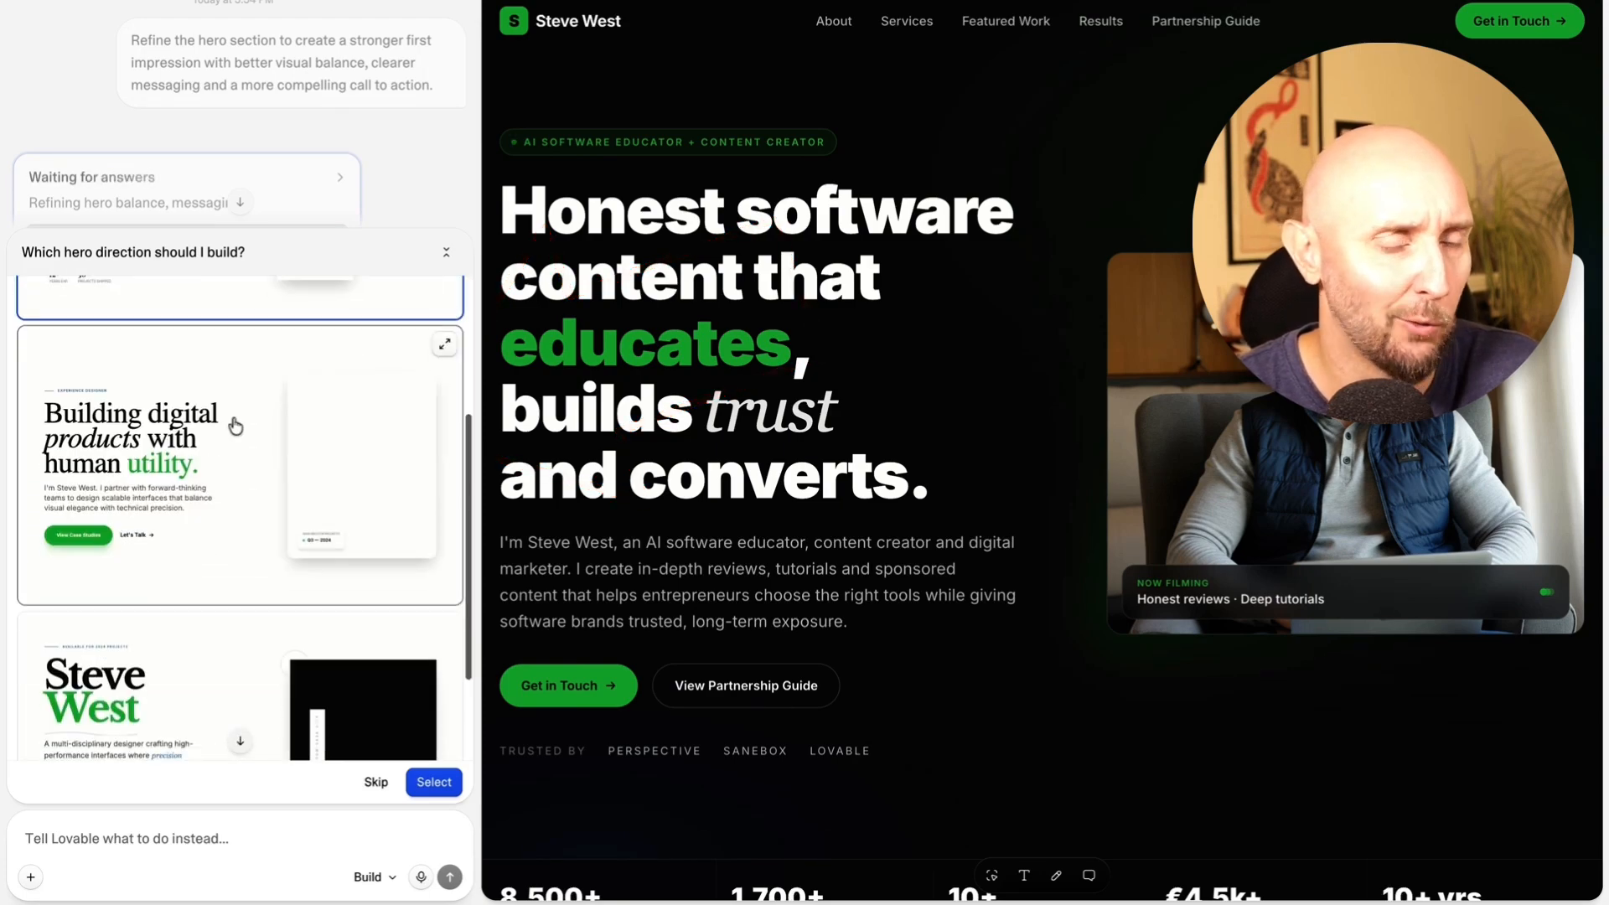
scroll(225, 434, down, 1)
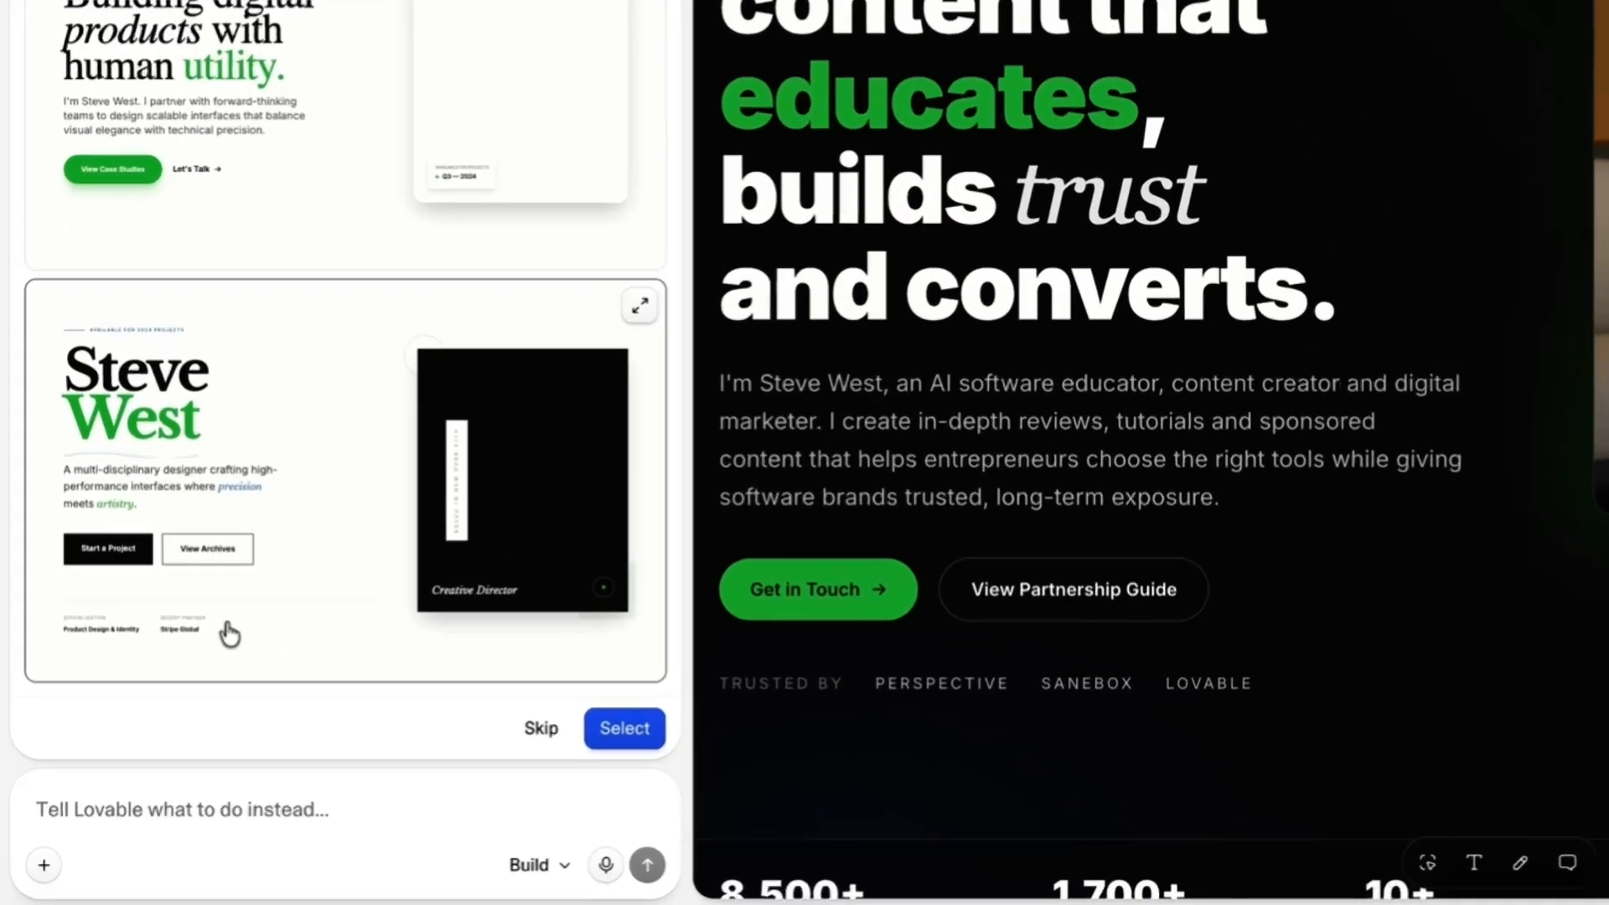
text(None of these. Keep typography the same, just improve the headline, messaging, call to action, and make trust factors more visible. Adjust the image size to balance the text on the left side of the hero section to give better visual balance.)
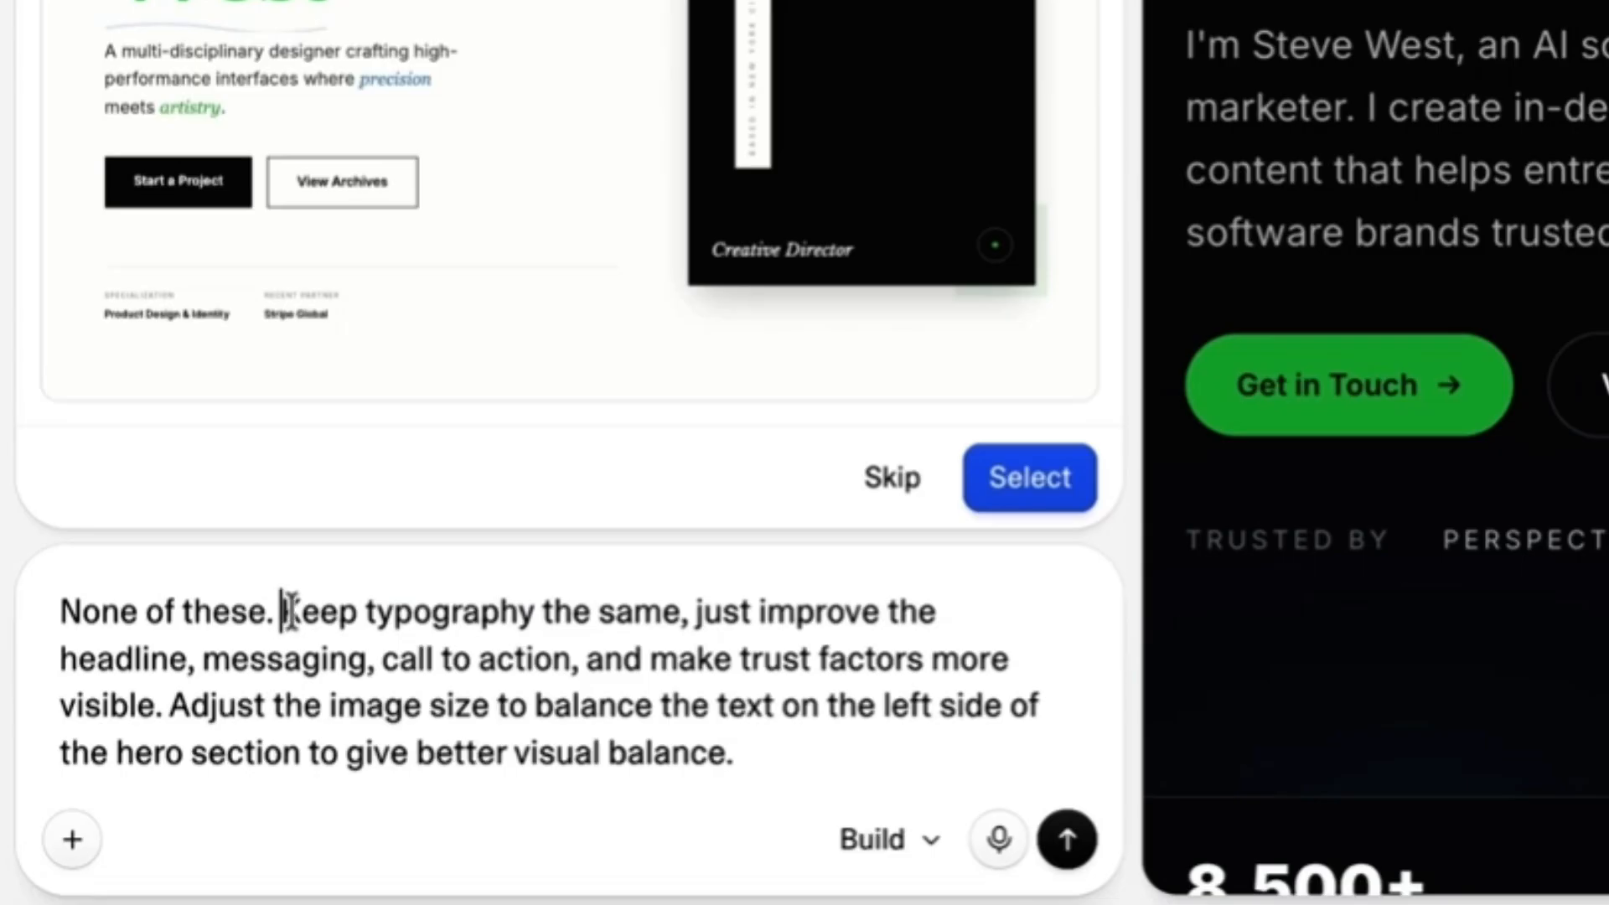
drag(289, 612, 893, 714)
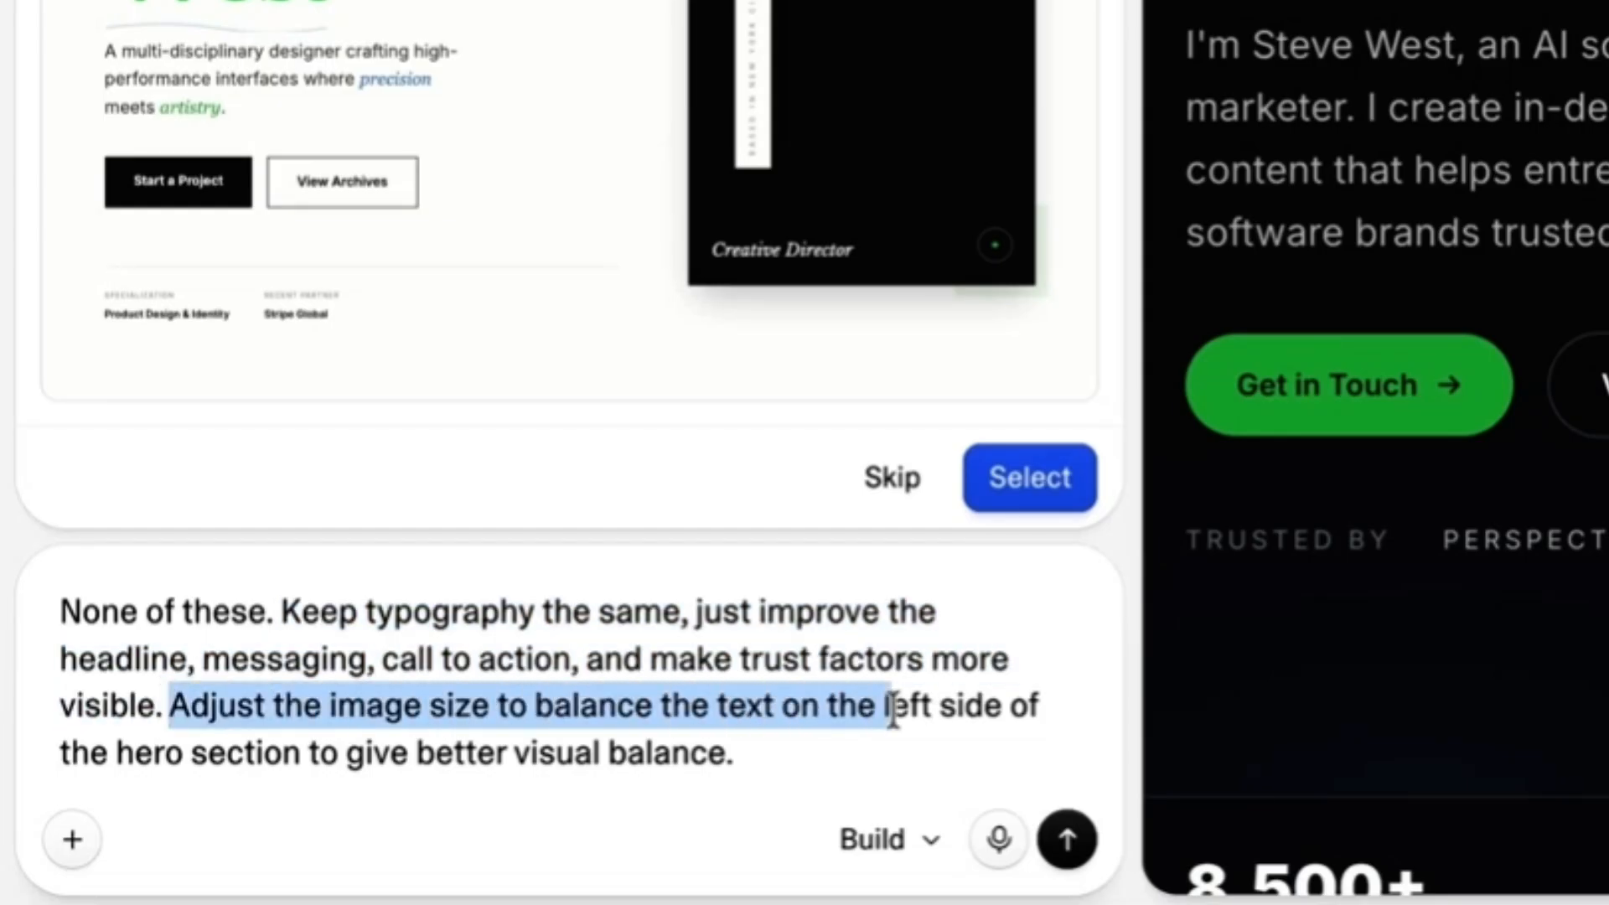
drag(1034, 708, 693, 780)
click(862, 791)
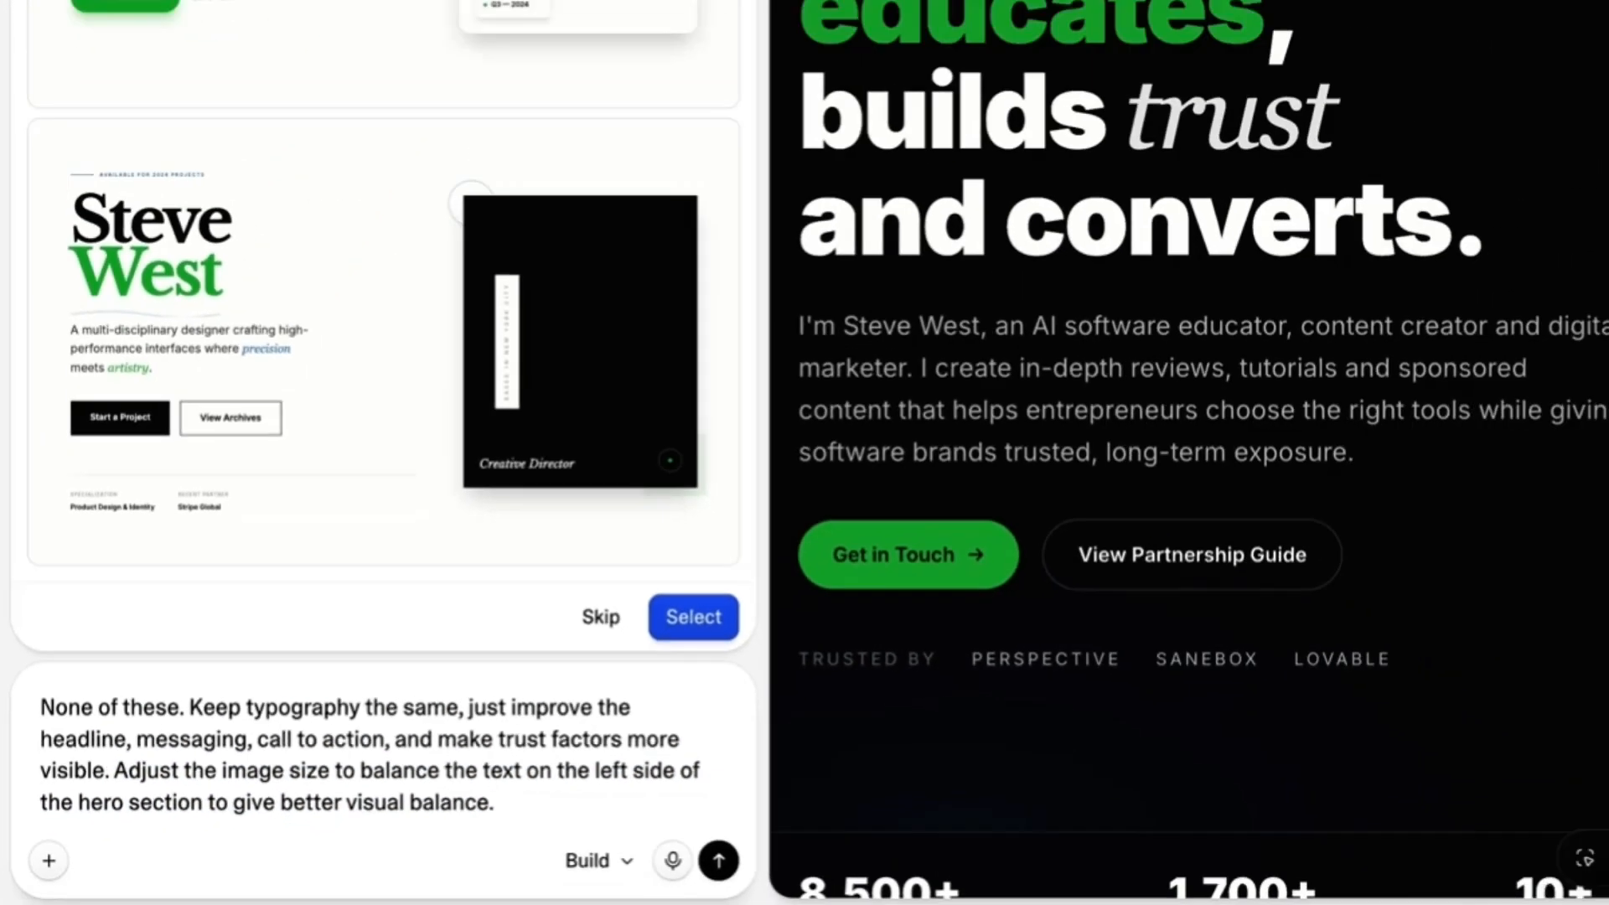
key(Return)
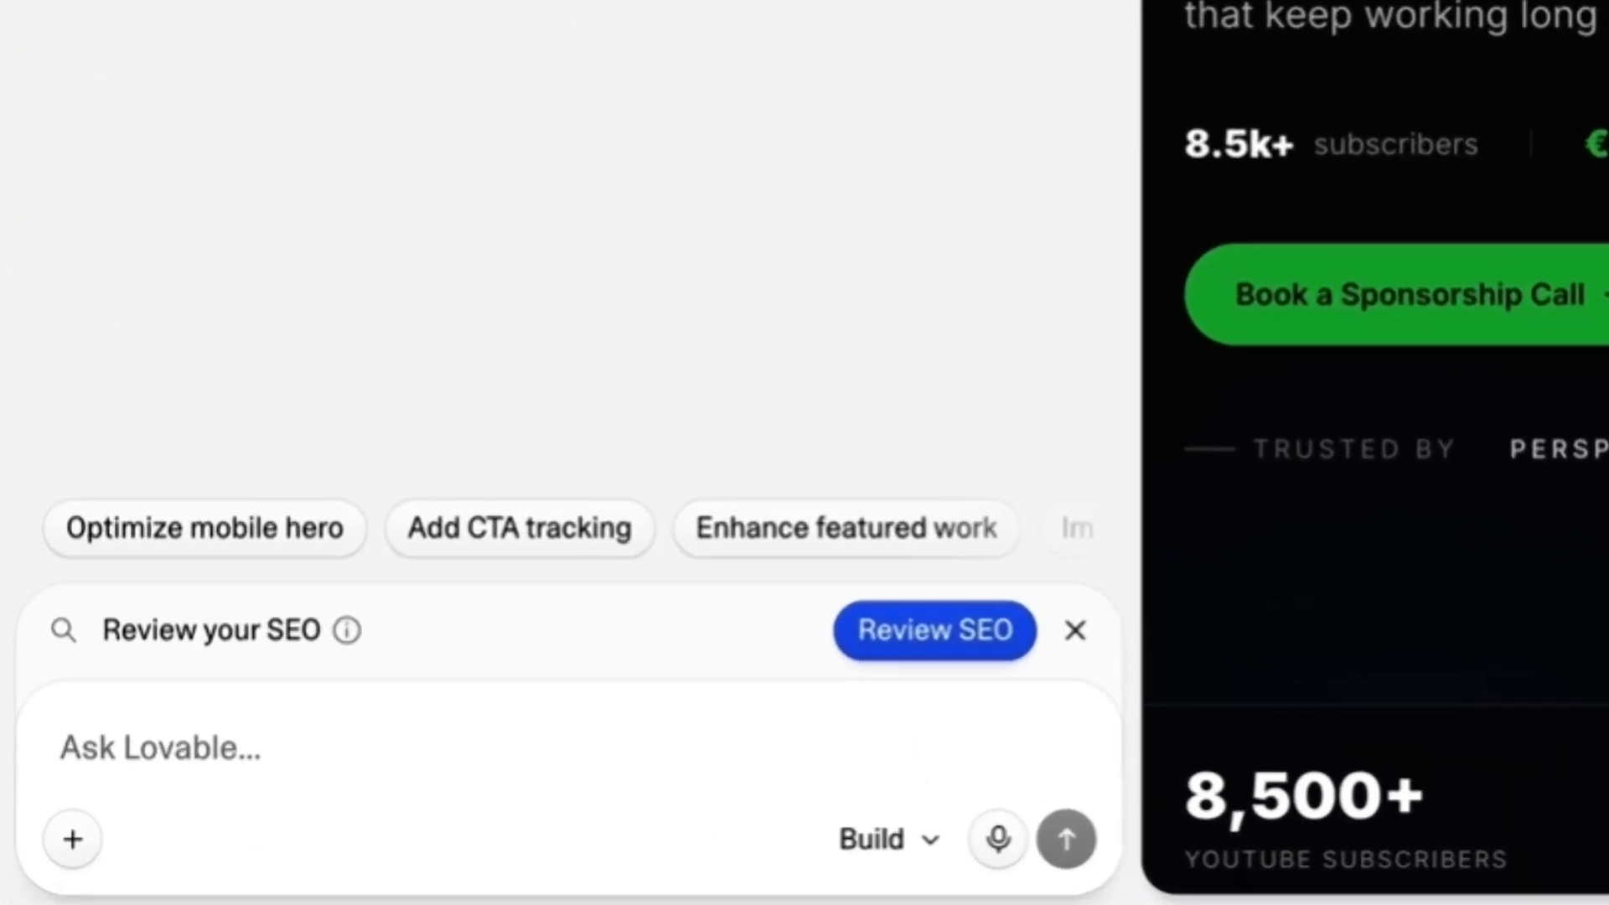
Submit a prompt to improve spacing, visual hierarchy and consistency throughout the website for a more polished and cohesive user experience.
text(Improve the spacing, visual hierarchy and consistency throughout the website to create a more polished and cohesive user experience.)
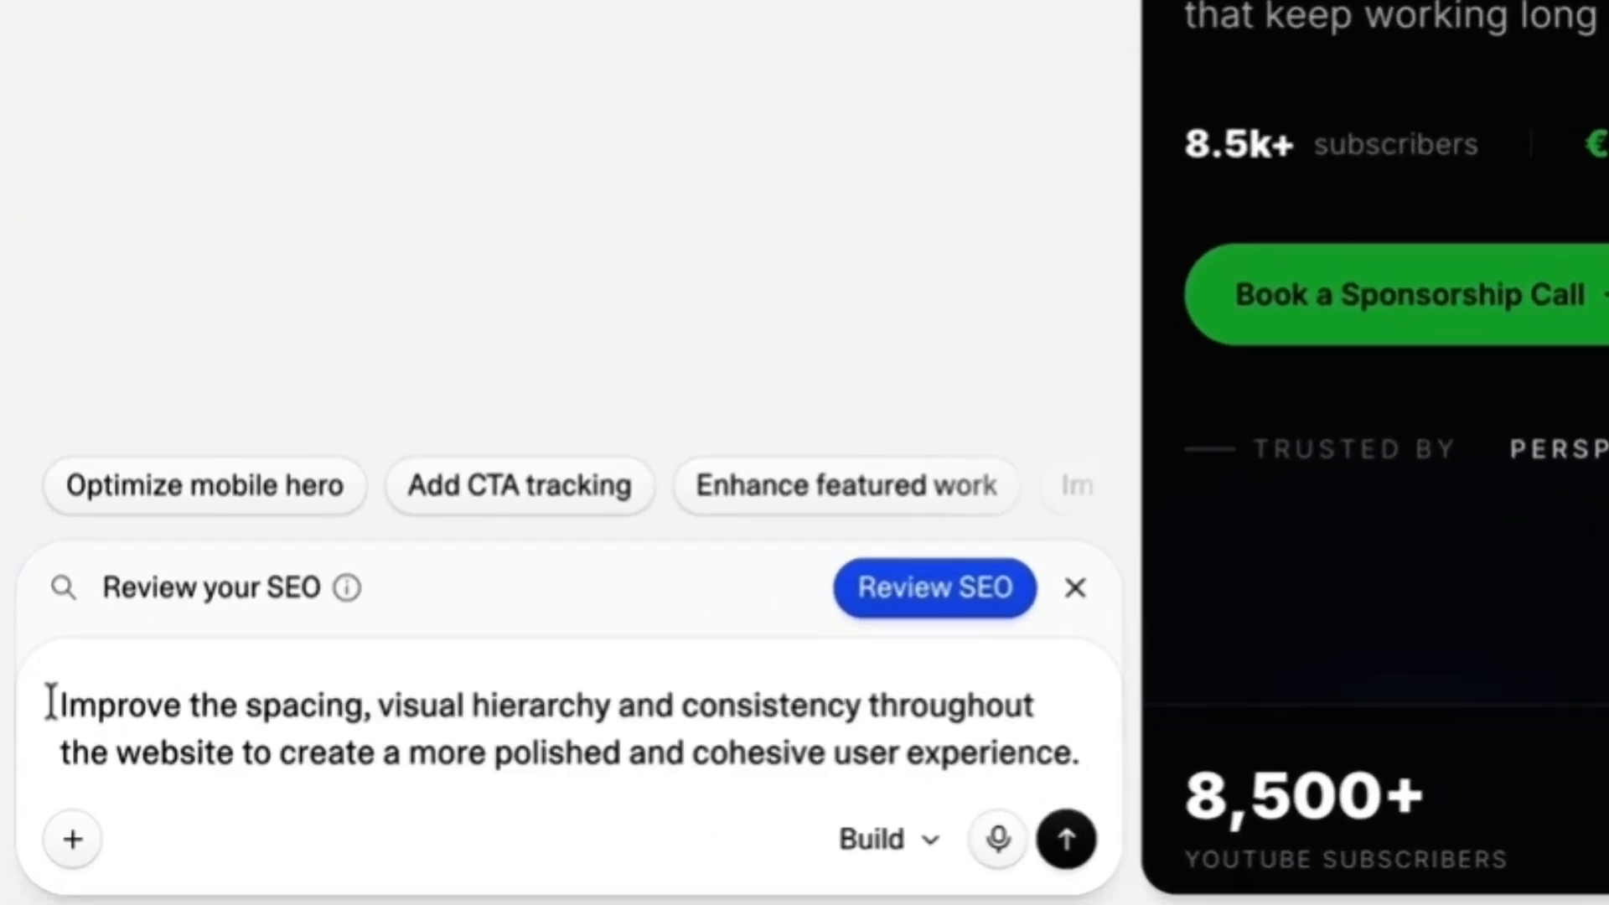
drag(59, 702, 1006, 786)
click(1013, 788)
click(499, 875)
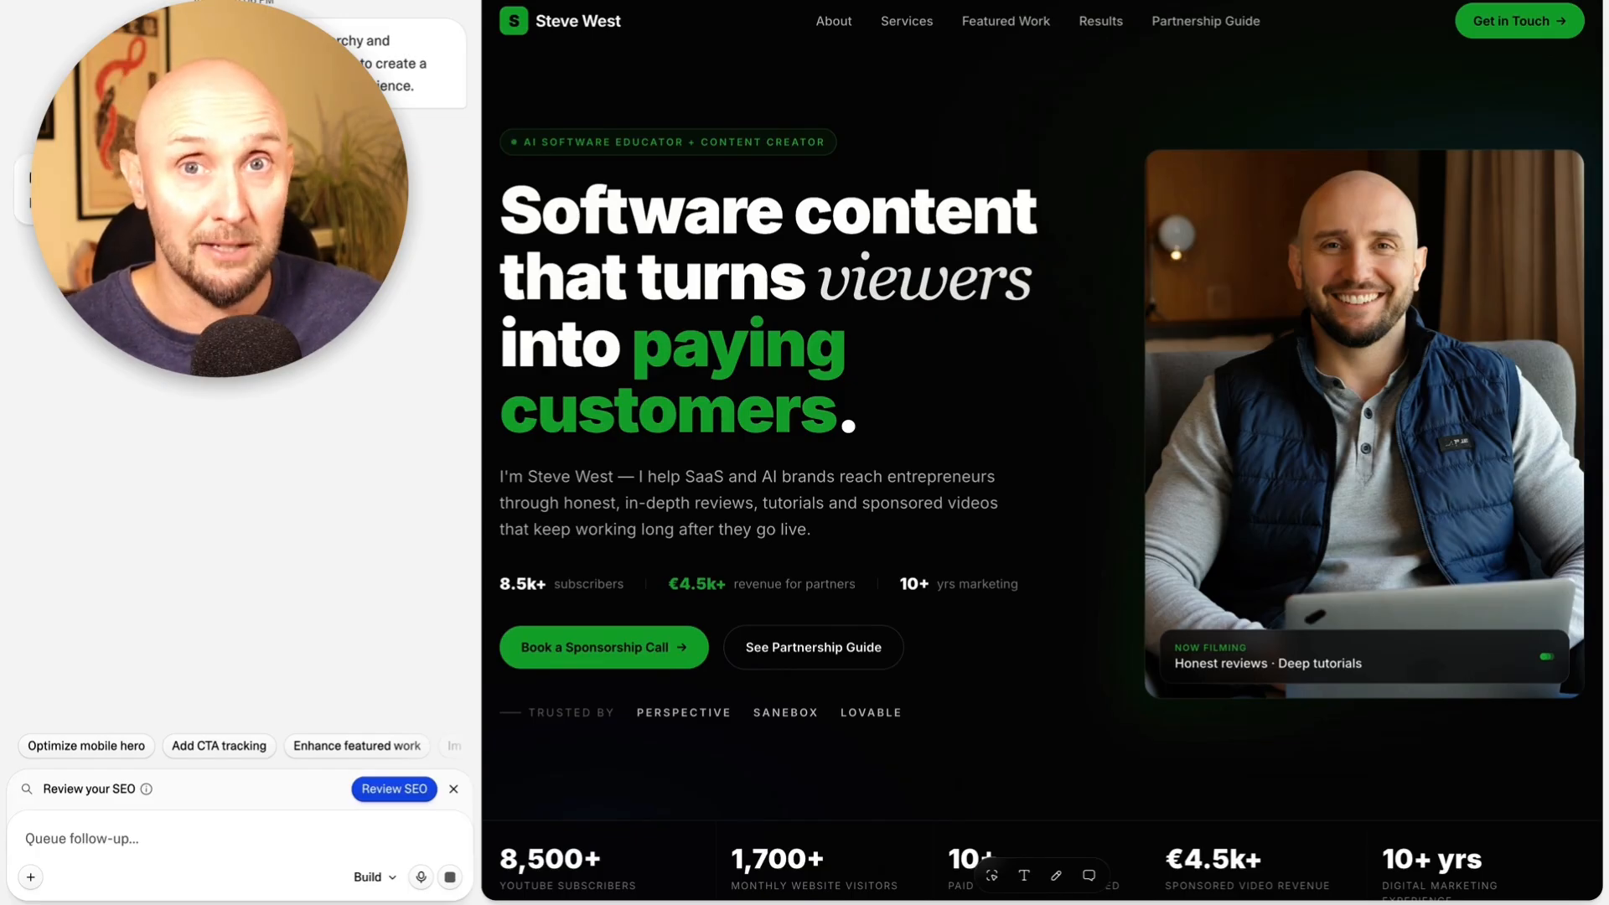
Review the polished site preview from the hero and statistics through the about, services and featured work sections.
scroll(919, 131, down, 3)
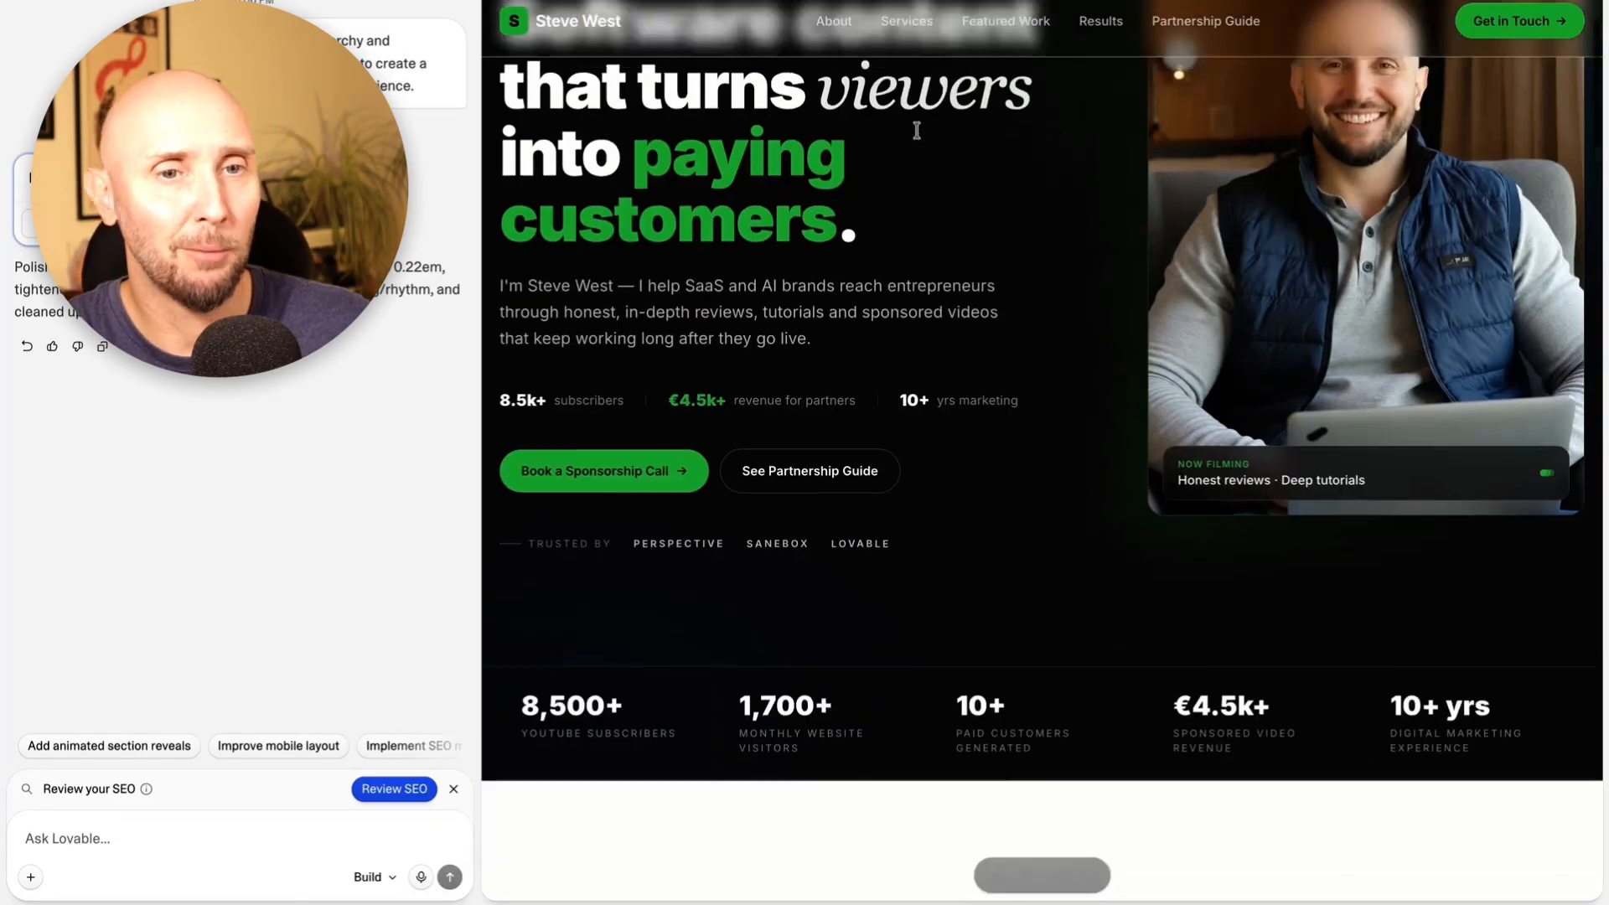
scroll(968, 530, up, 3)
scroll(969, 530, down, 7)
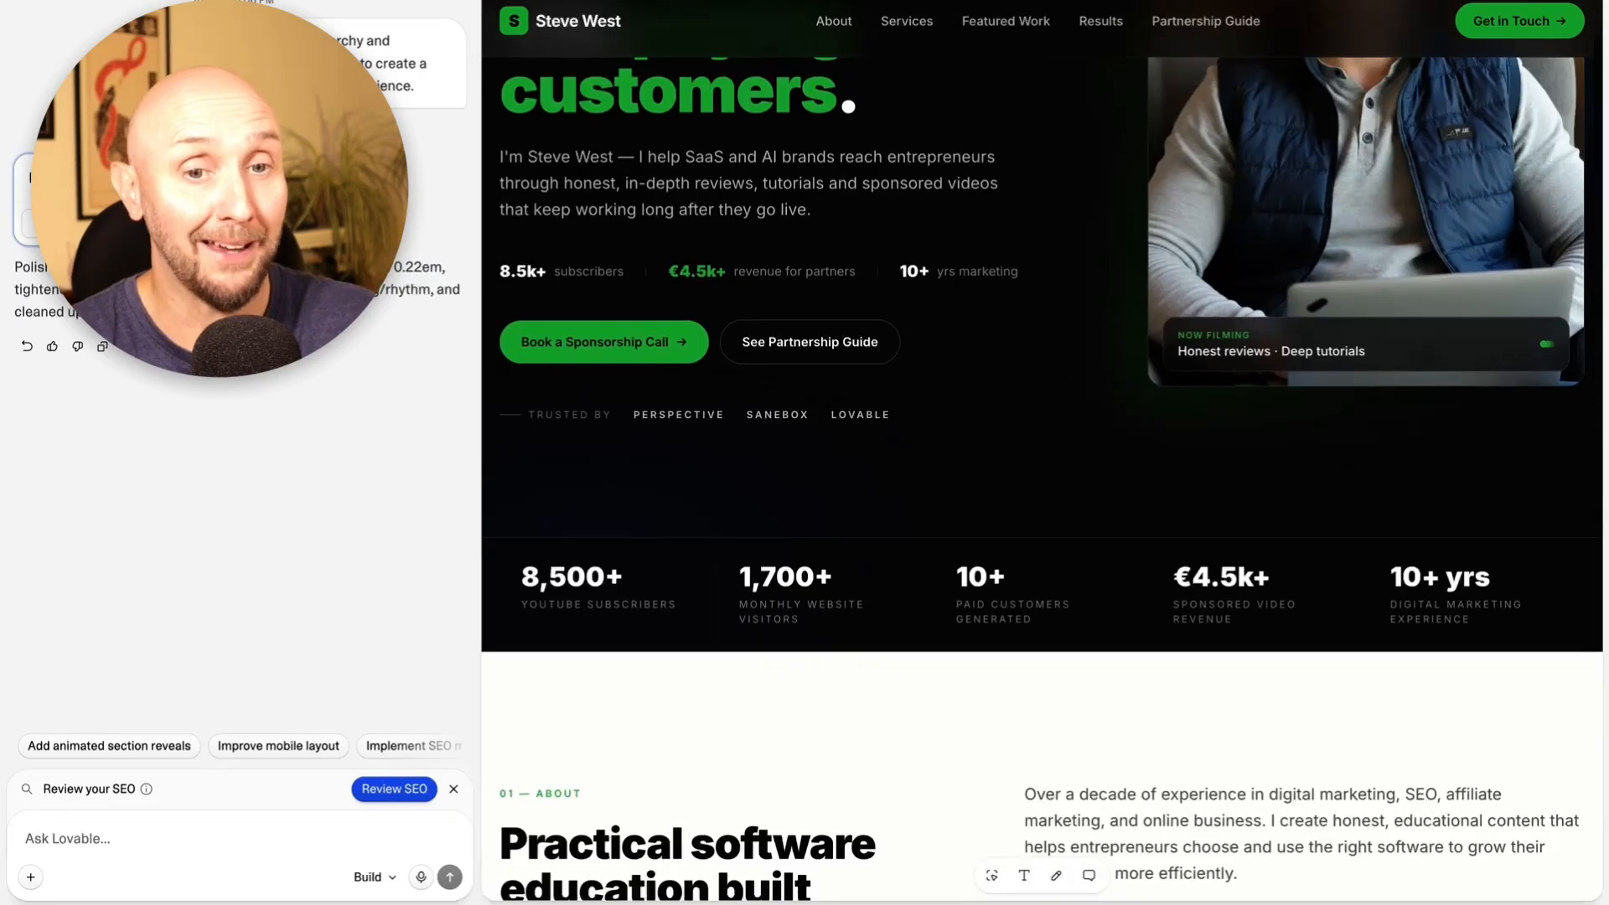
scroll(968, 528, down, 3)
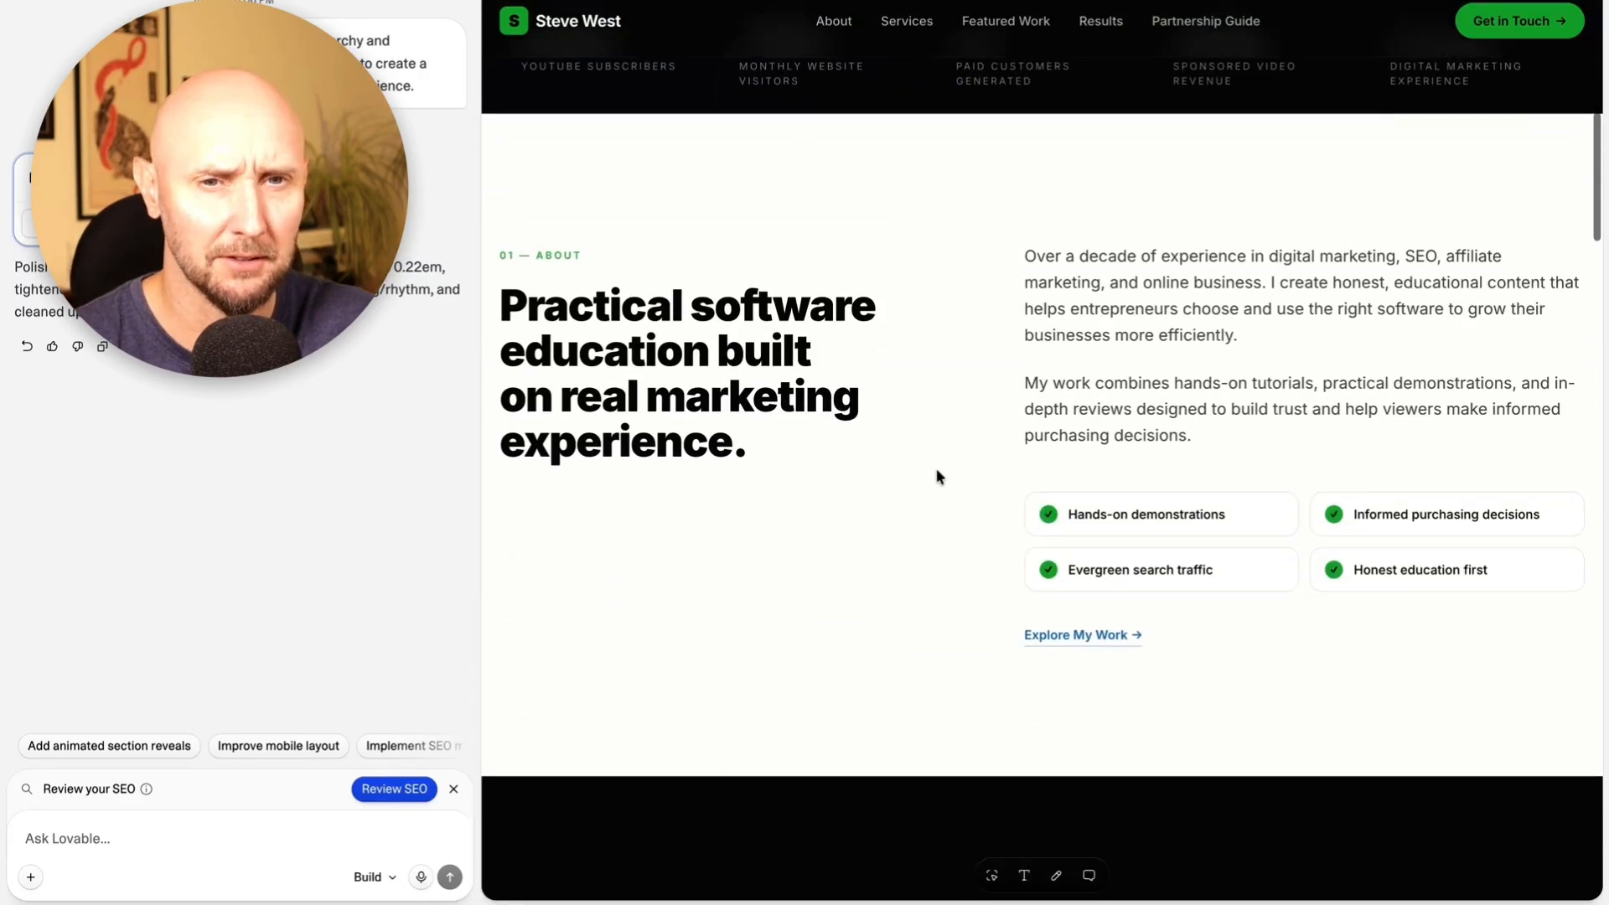
scroll(891, 530, down, 2)
scroll(891, 530, down, 4)
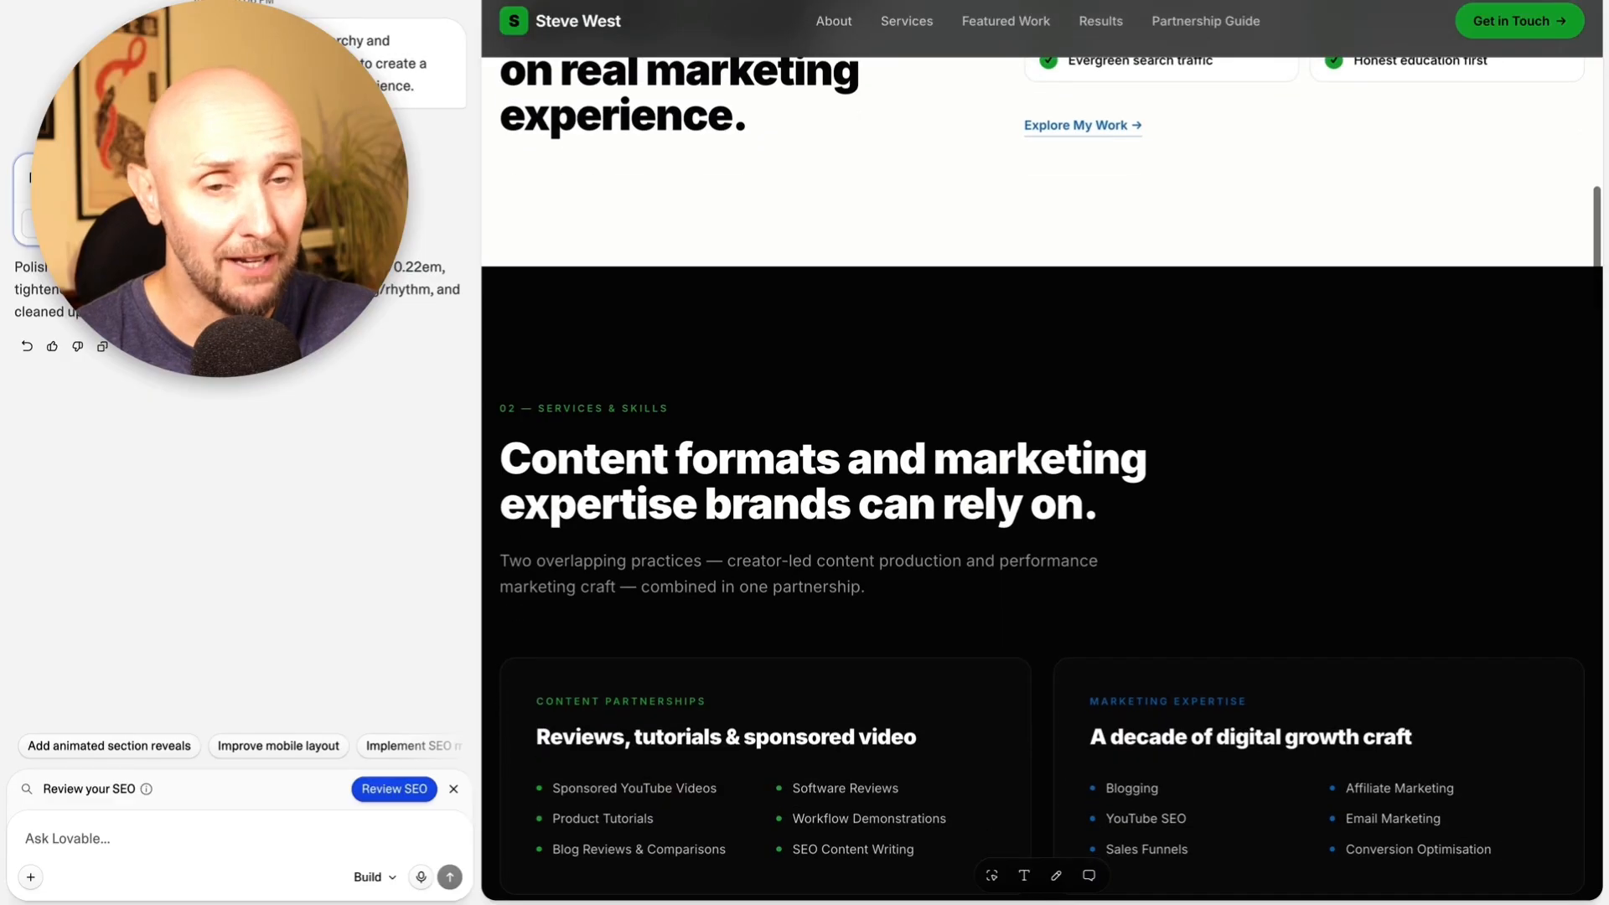
scroll(886, 359, down, 3)
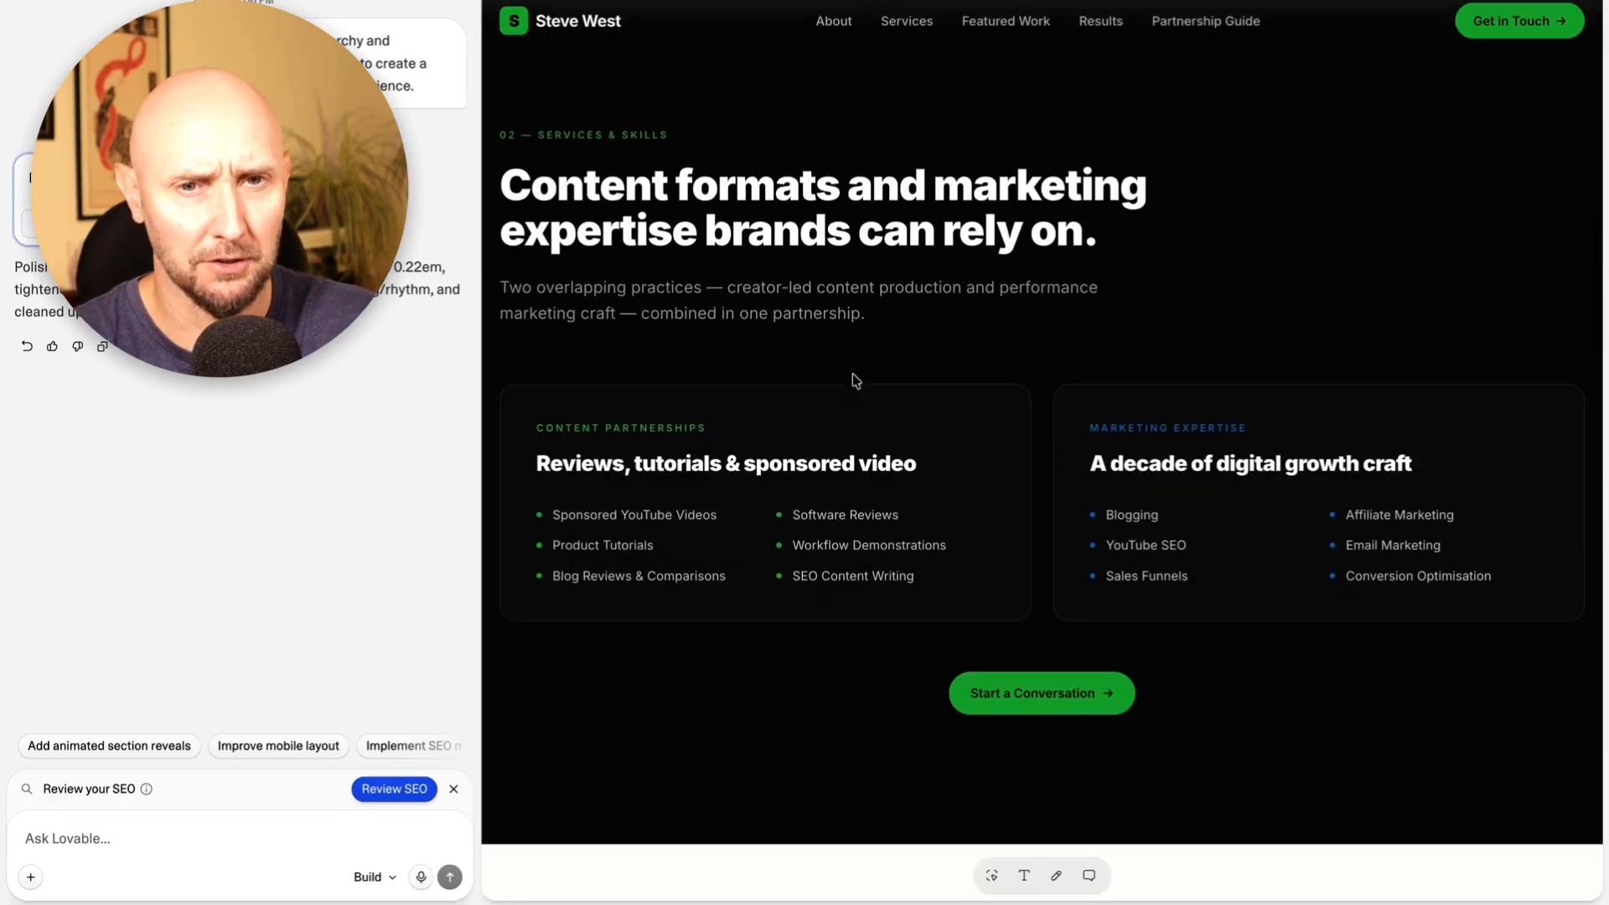
scroll(869, 338, down, 14)
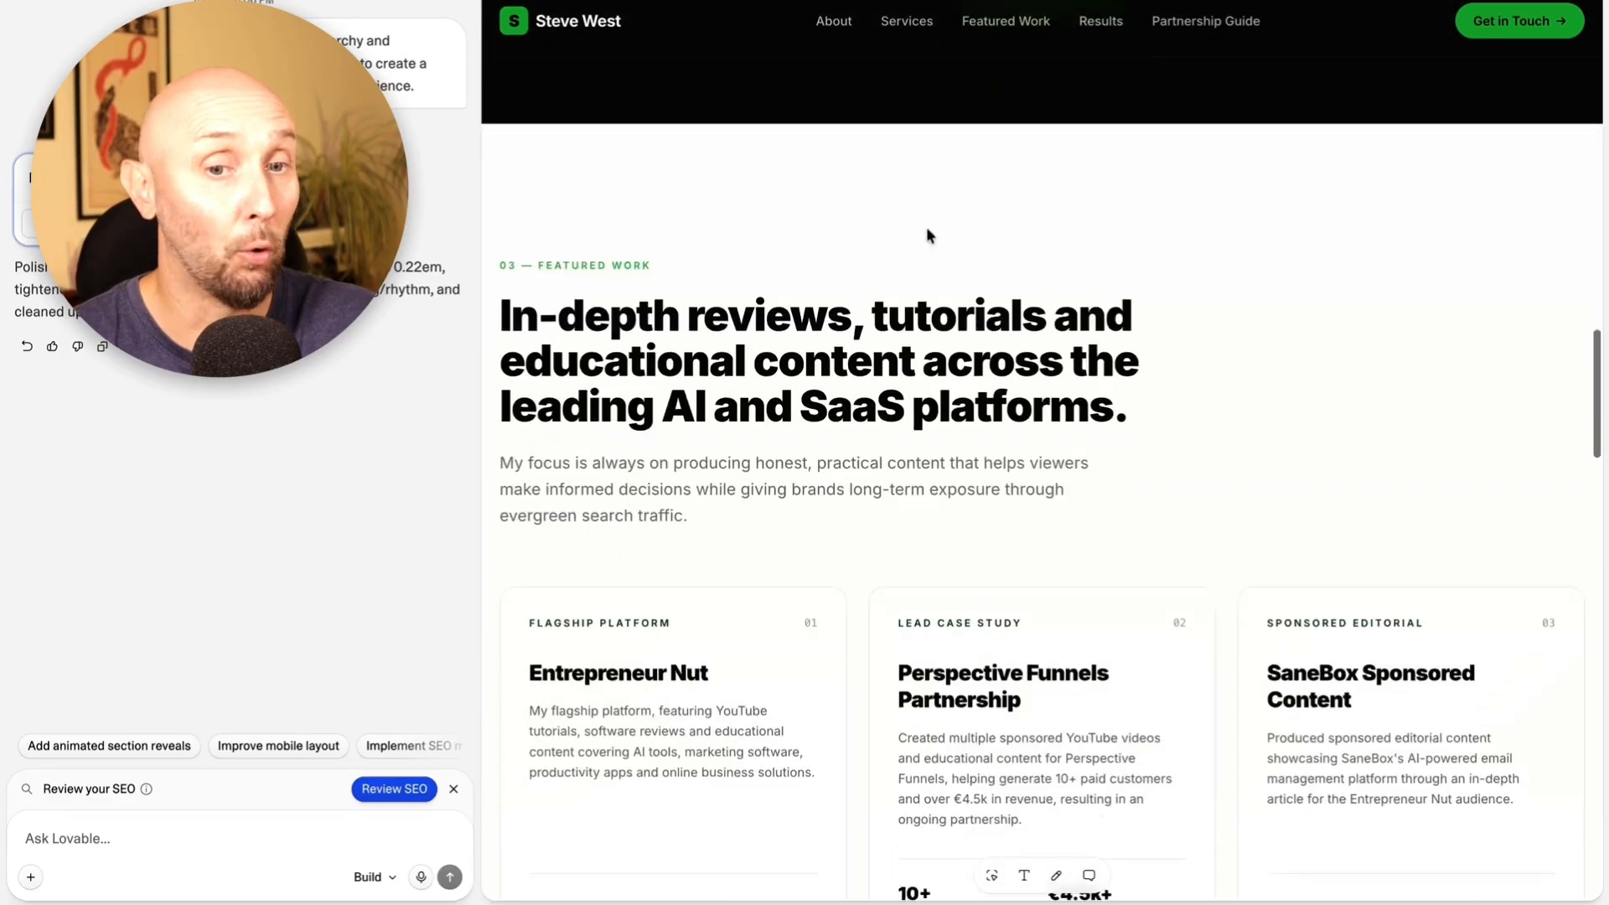
scroll(927, 234, up, 6)
scroll(1042, 503, down, 20)
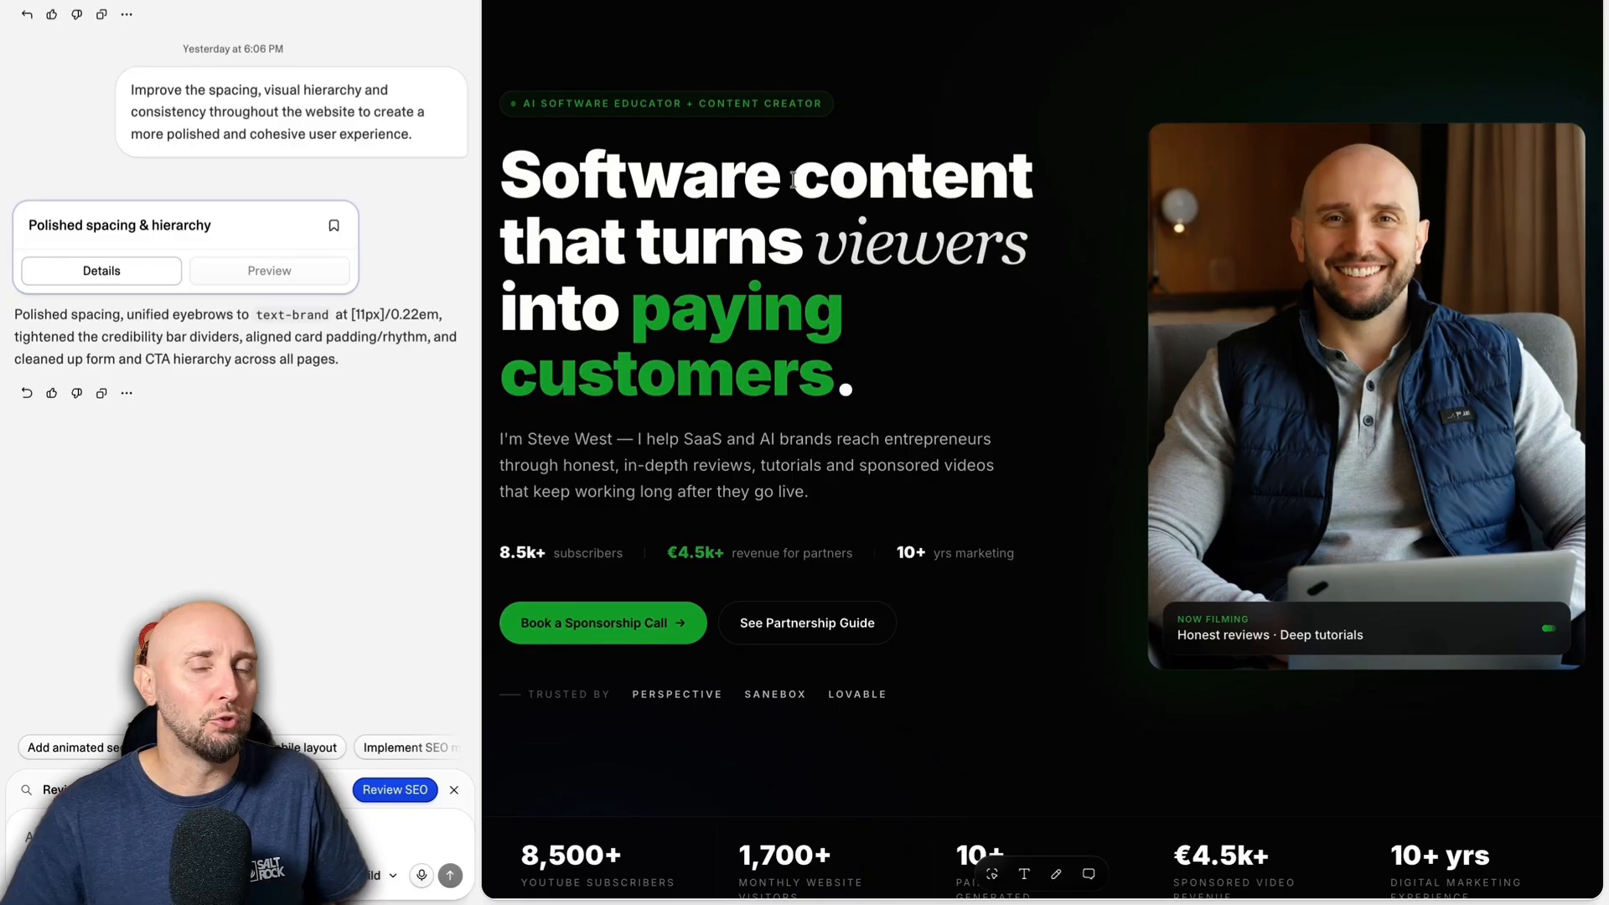
Check the hero call to action and about section, and examine the video placeholders in the 'A selection of long-form work' section.
scroll(855, 369, down, 3)
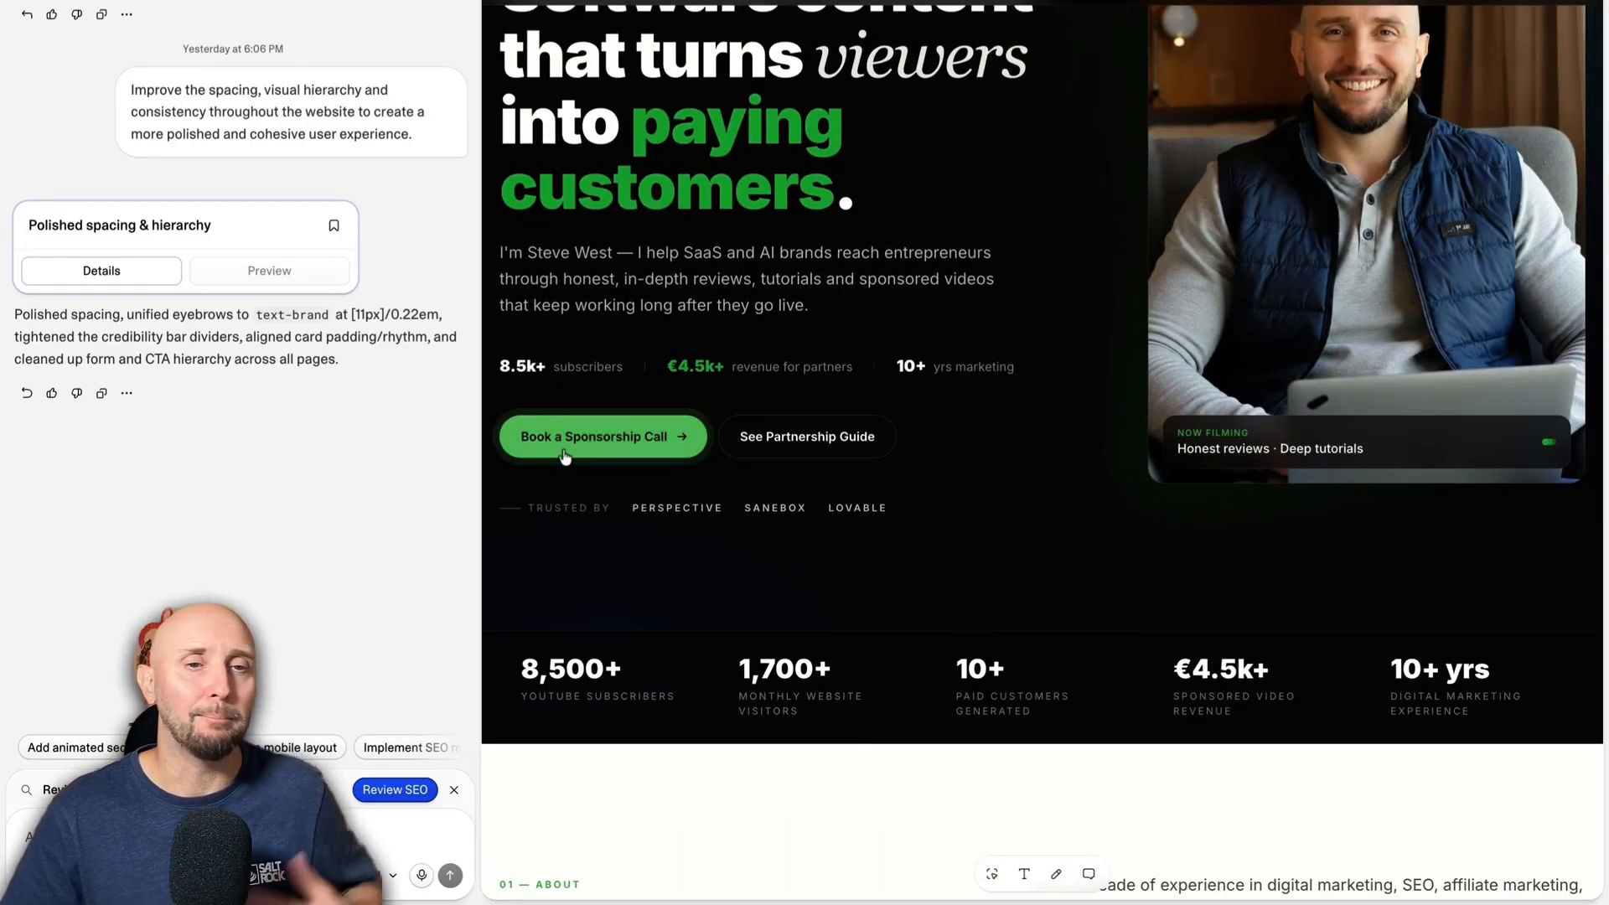
scroll(604, 435, down, 9)
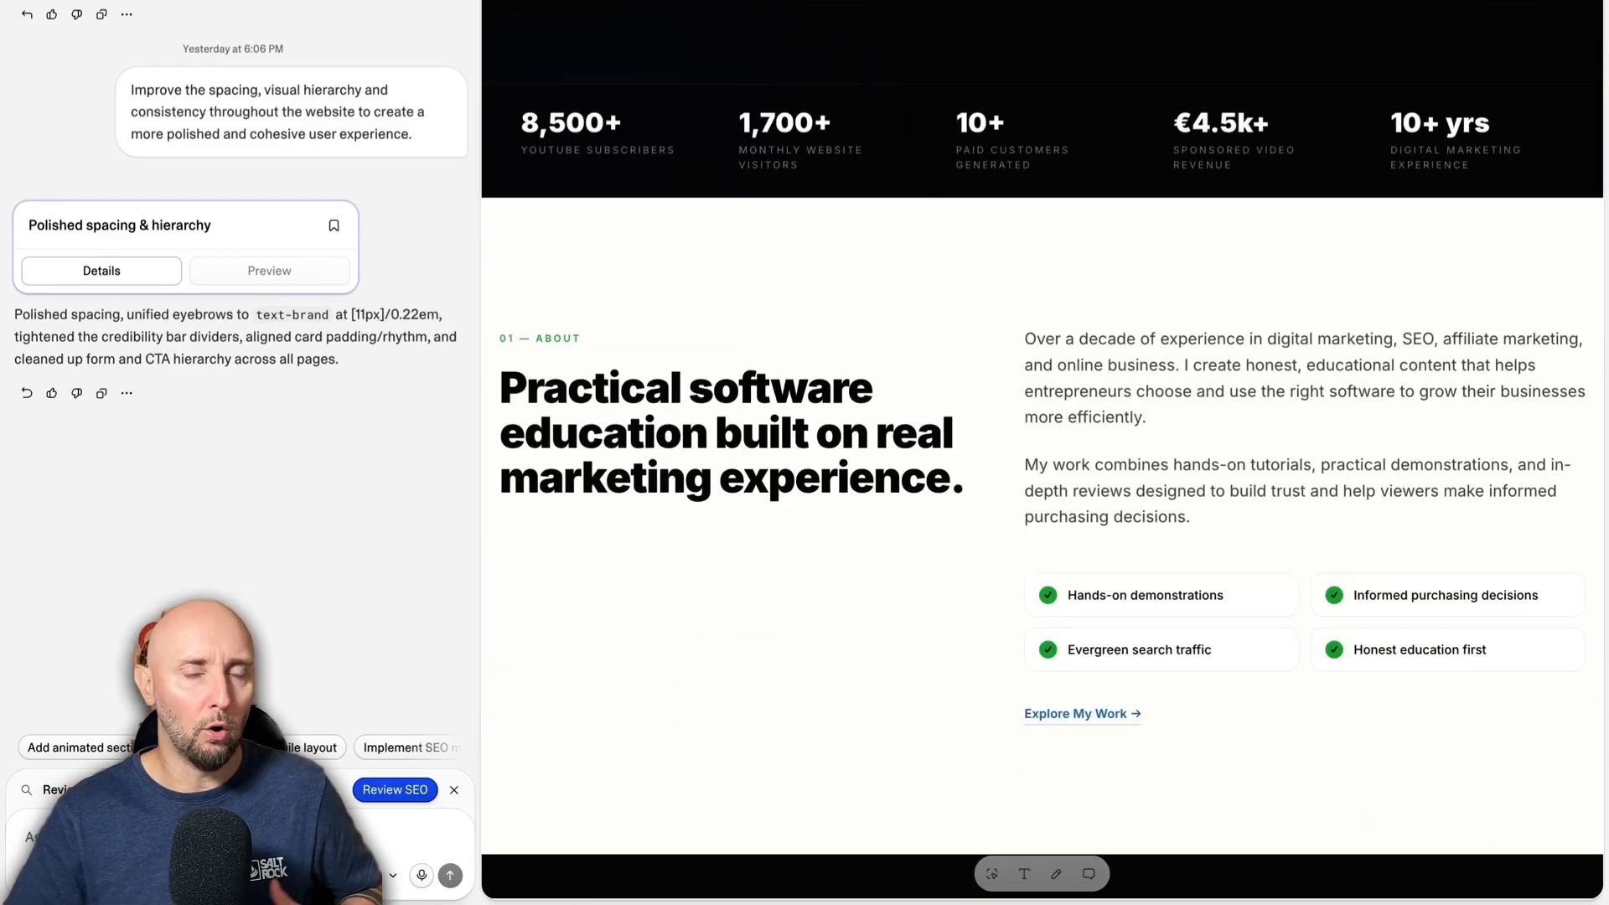
drag(742, 432, 503, 384)
scroll(806, 453, down, 15)
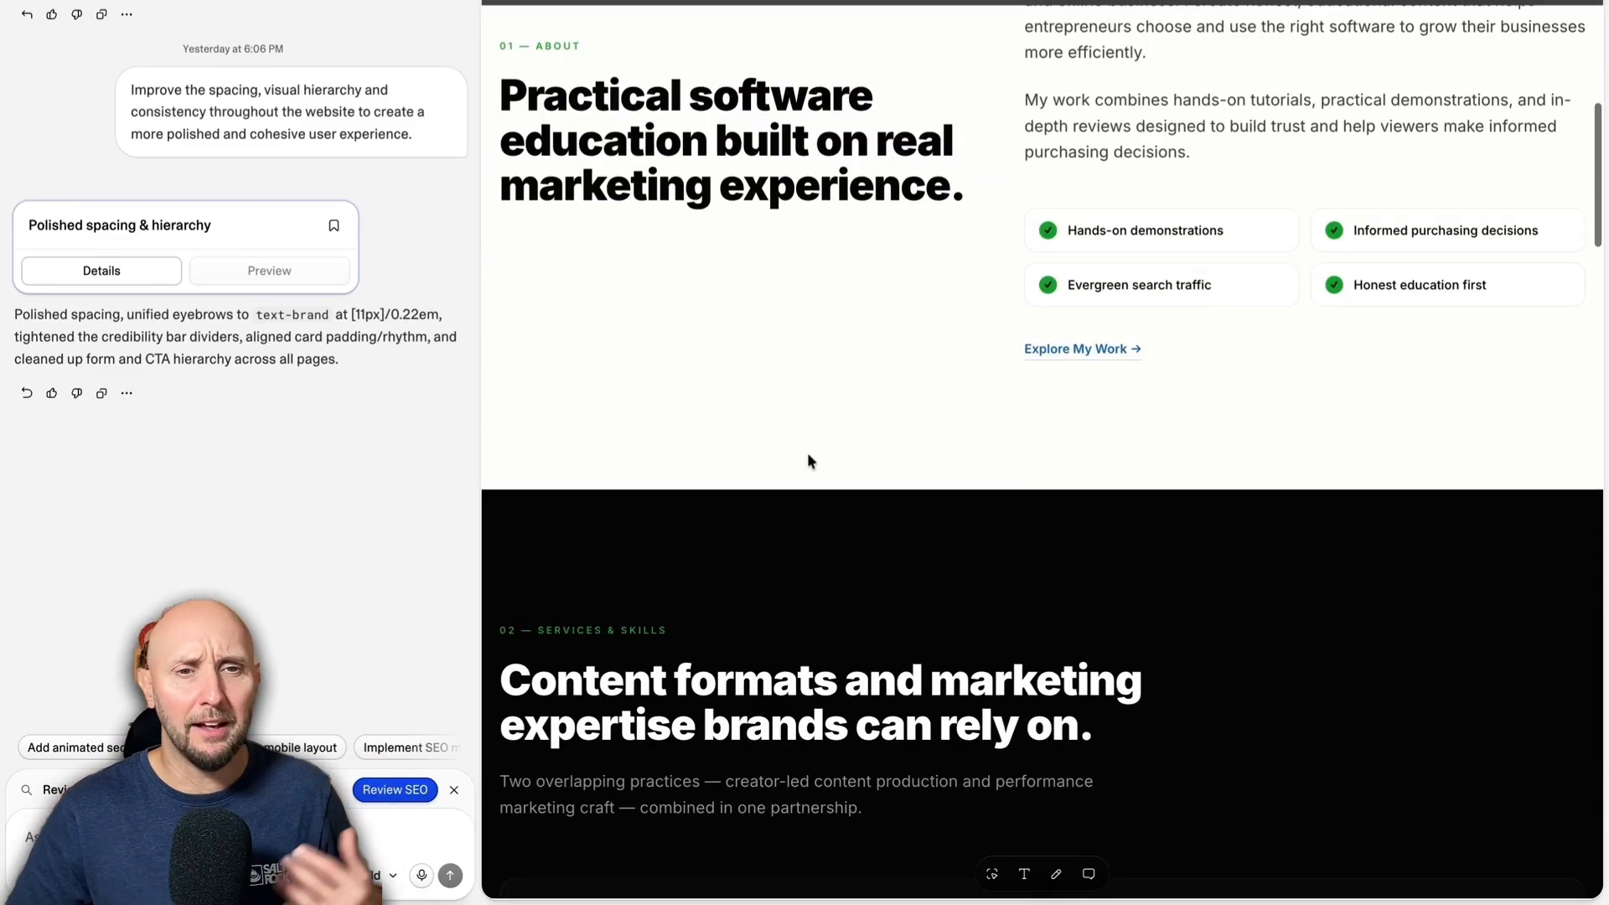
scroll(808, 459, down, 4)
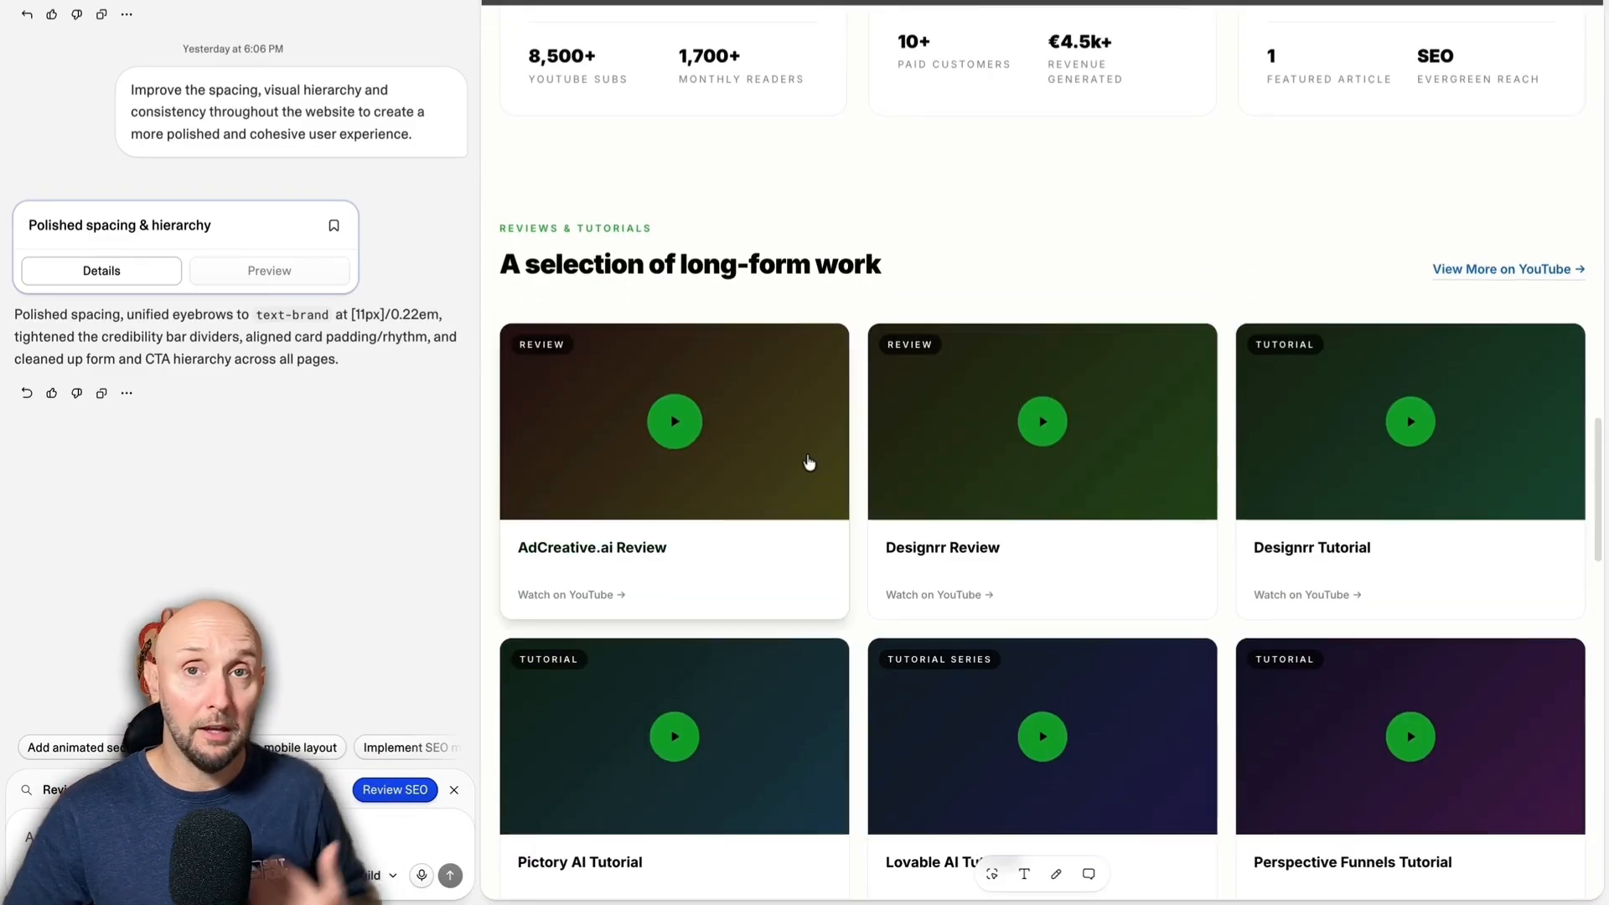
scroll(812, 463, down, 3)
scroll(729, 335, down, 1)
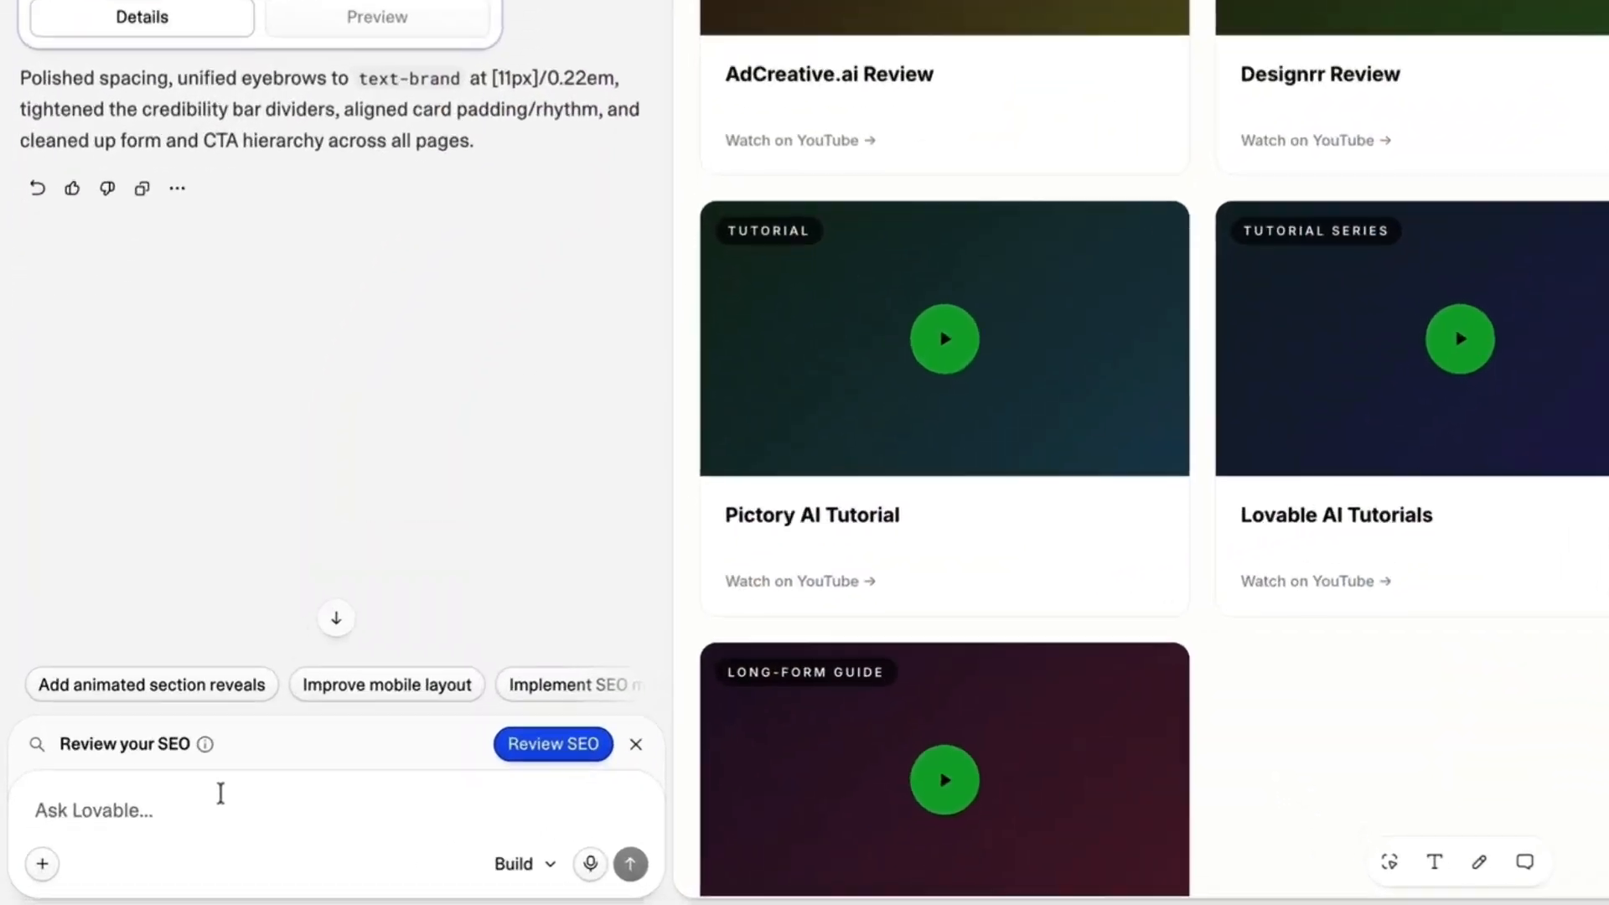
Submit a prompt with the thumbnail attached to link the 'AdCreative.ai Review' placeholder to its YouTube URL in a new window, thumbnail background and centred green play button.
text(In the 'a selection of long-form work' section, please make the 'AdCreative.ai Review' video placeholder open the following YouTube video URL in a new window when clicked. Use the attached thumbnail image as the video element background, and maintain the green play button in the centre of the video element: https://www.youtube.com/watch?v=xXOV48NdECc&pp=0gcJCaMLAYcqIYzv)
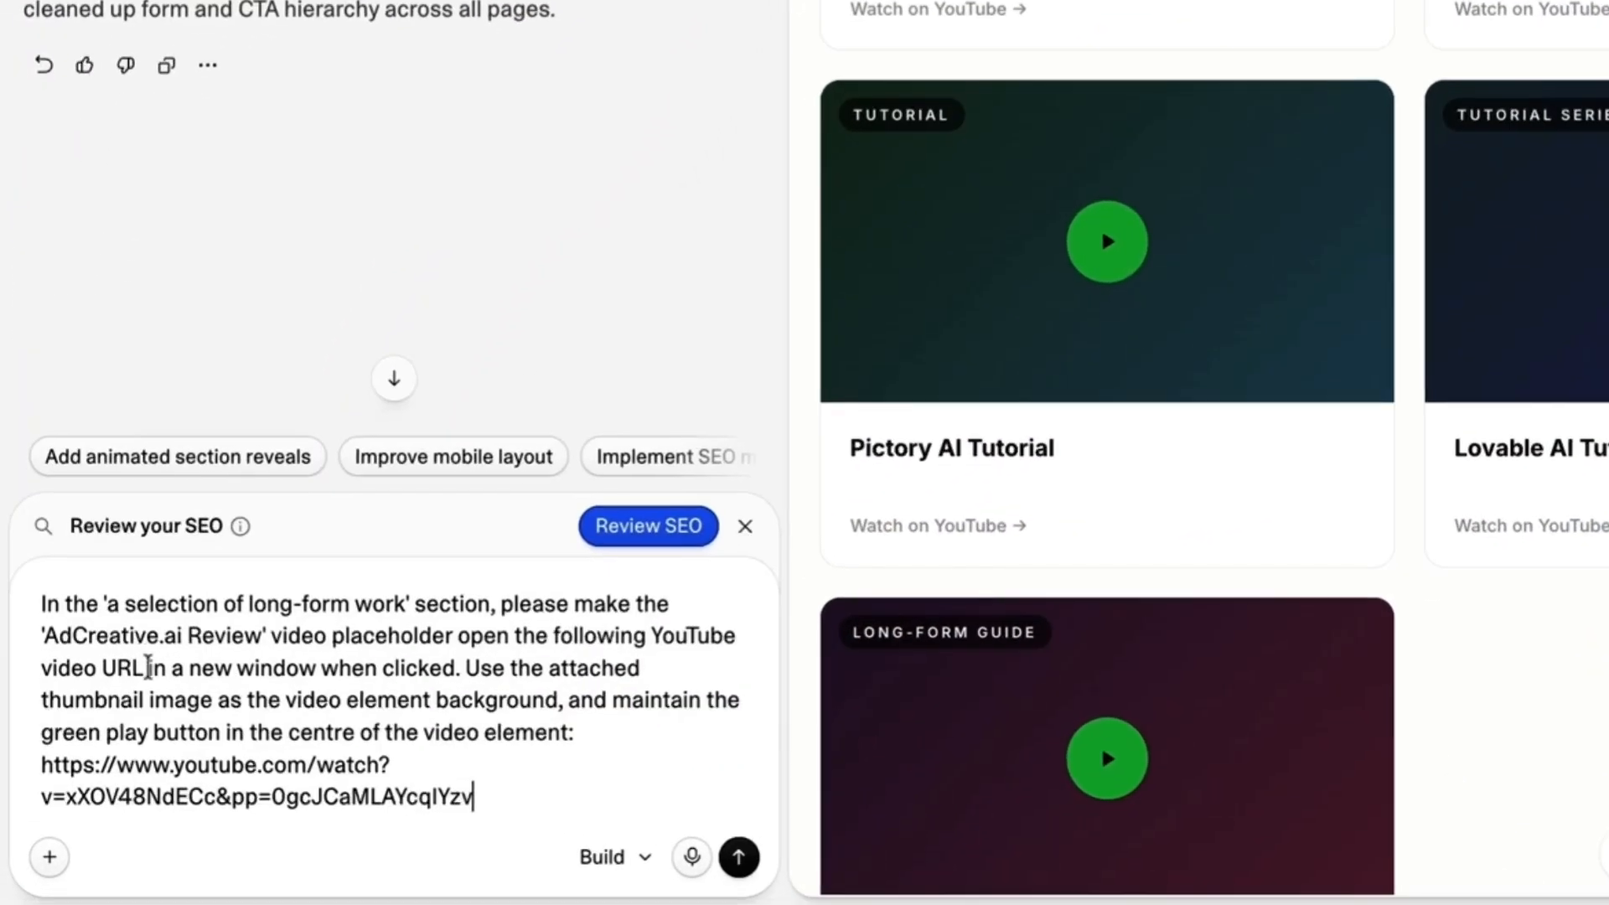
mouse_move(99, 605)
mouse_down()
mouse_move(537, 605)
mouse_move(226, 637)
mouse_move(711, 637)
mouse_move(153, 668)
mouse_move(642, 668)
mouse_move(173, 700)
mouse_move(412, 700)
mouse_move(575, 732)
mouse_move(560, 700)
mouse_move(120, 732)
mouse_move(168, 733)
mouse_up()
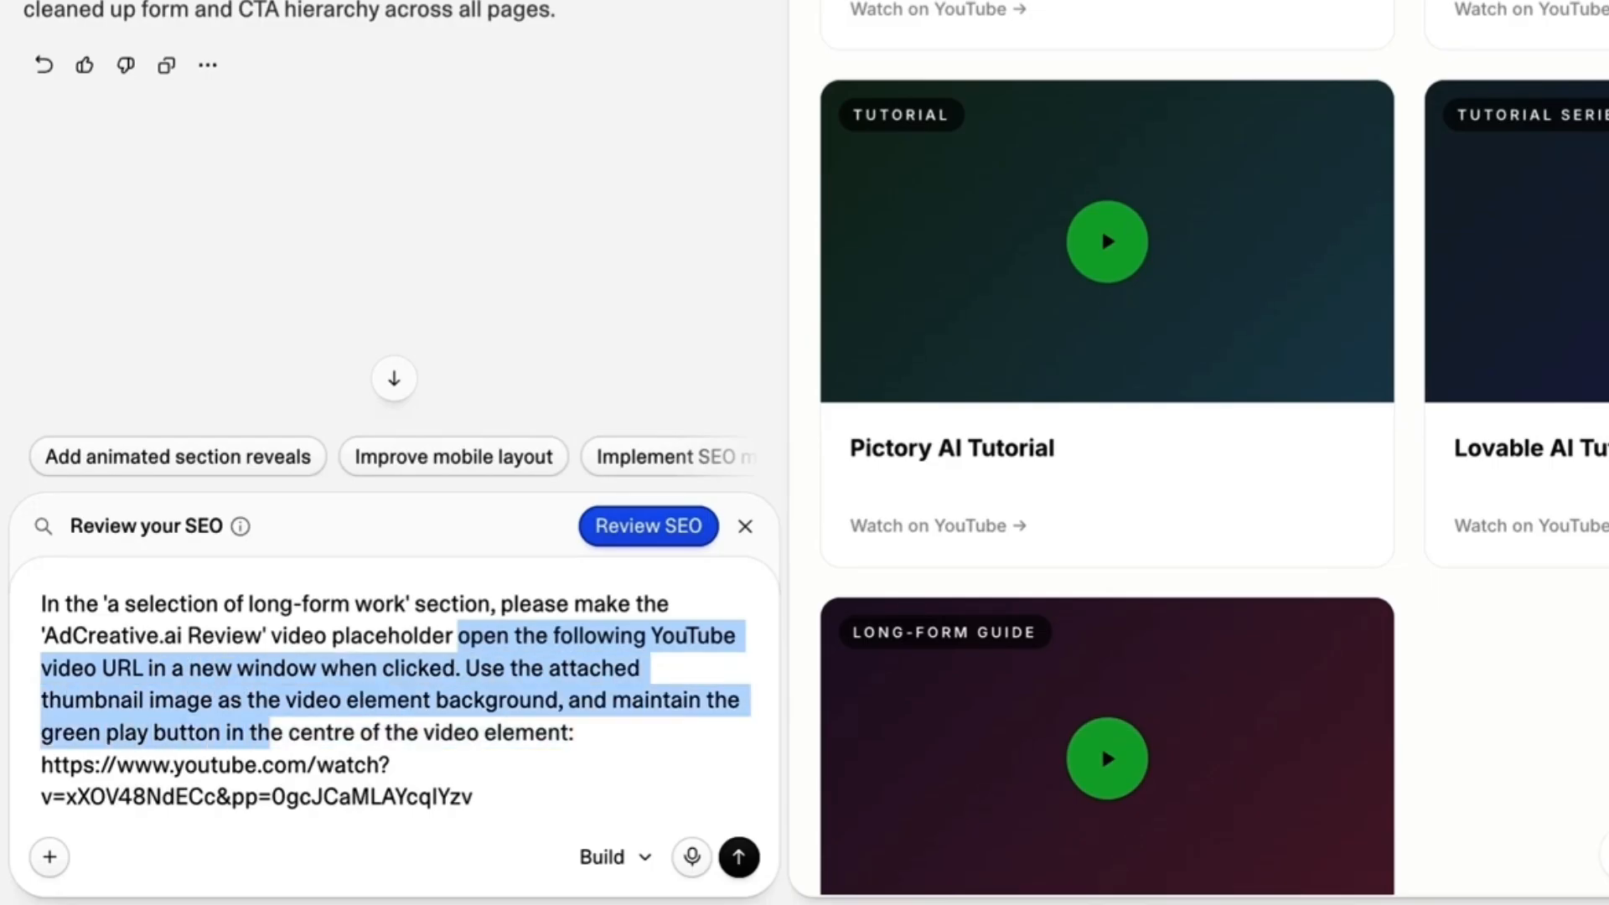
drag(269, 733, 579, 733)
click(475, 797)
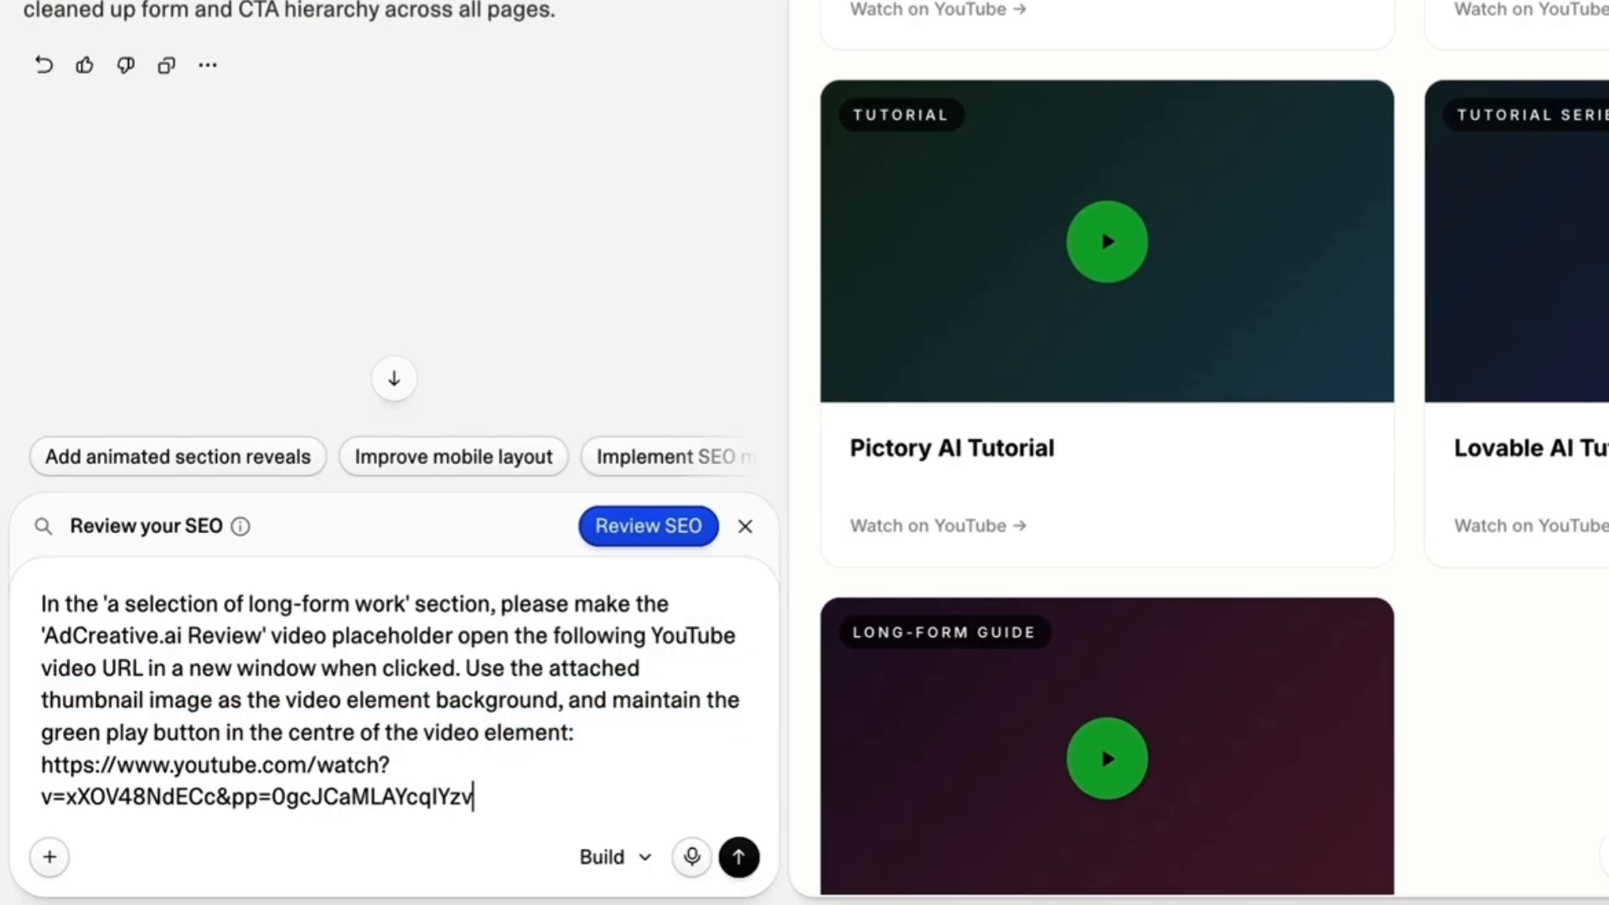
drag(475, 797, 41, 765)
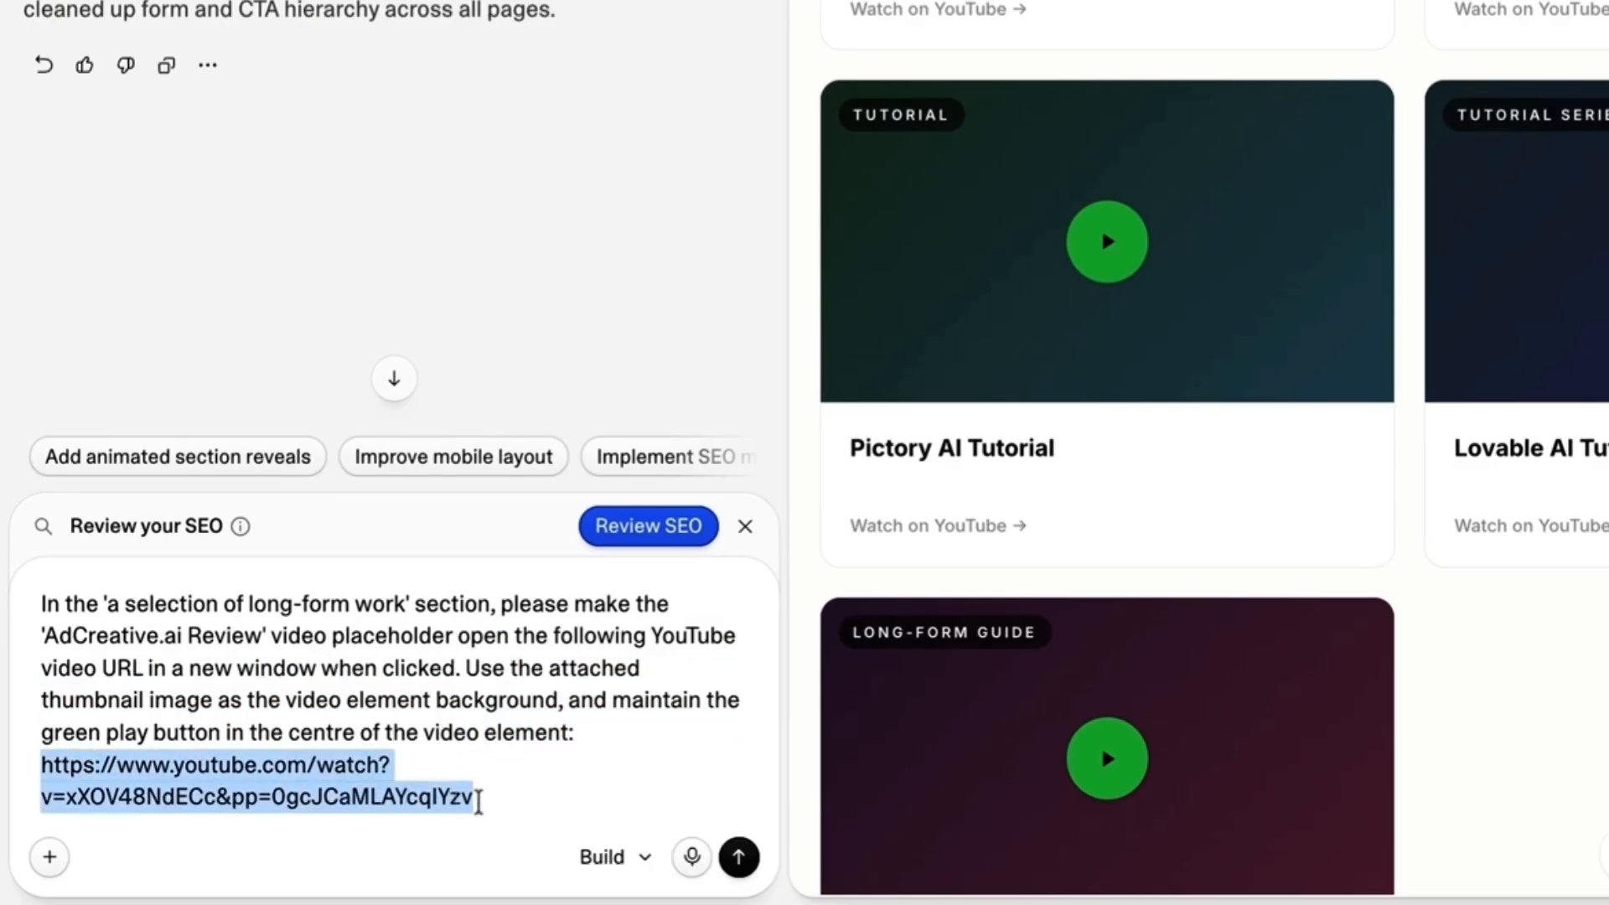
click(478, 802)
click(50, 861)
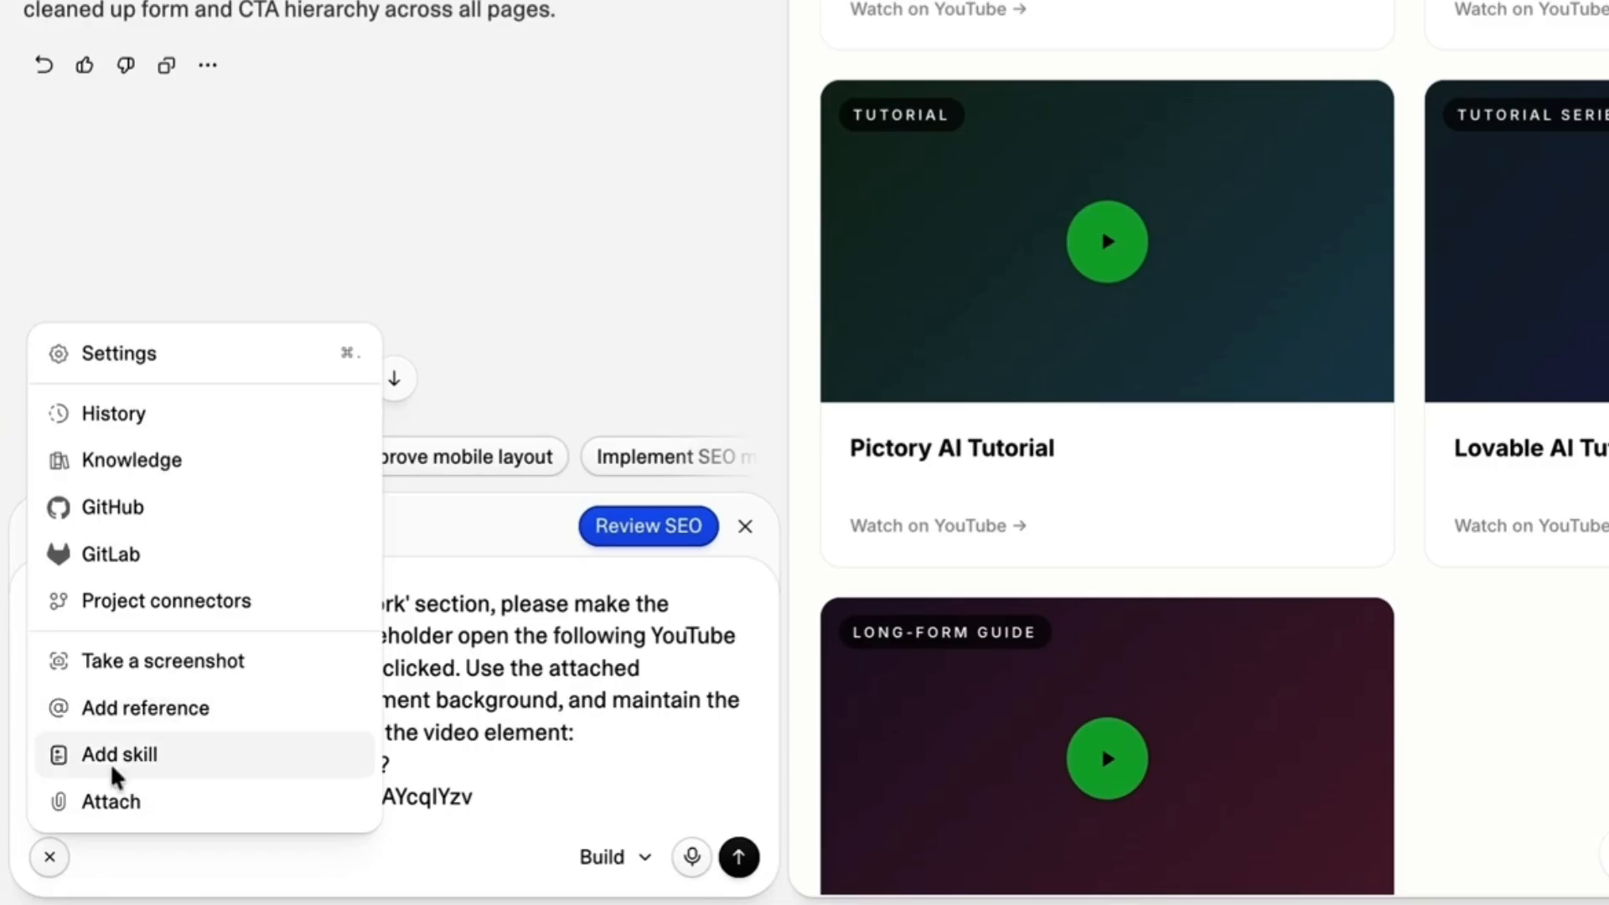
click(125, 805)
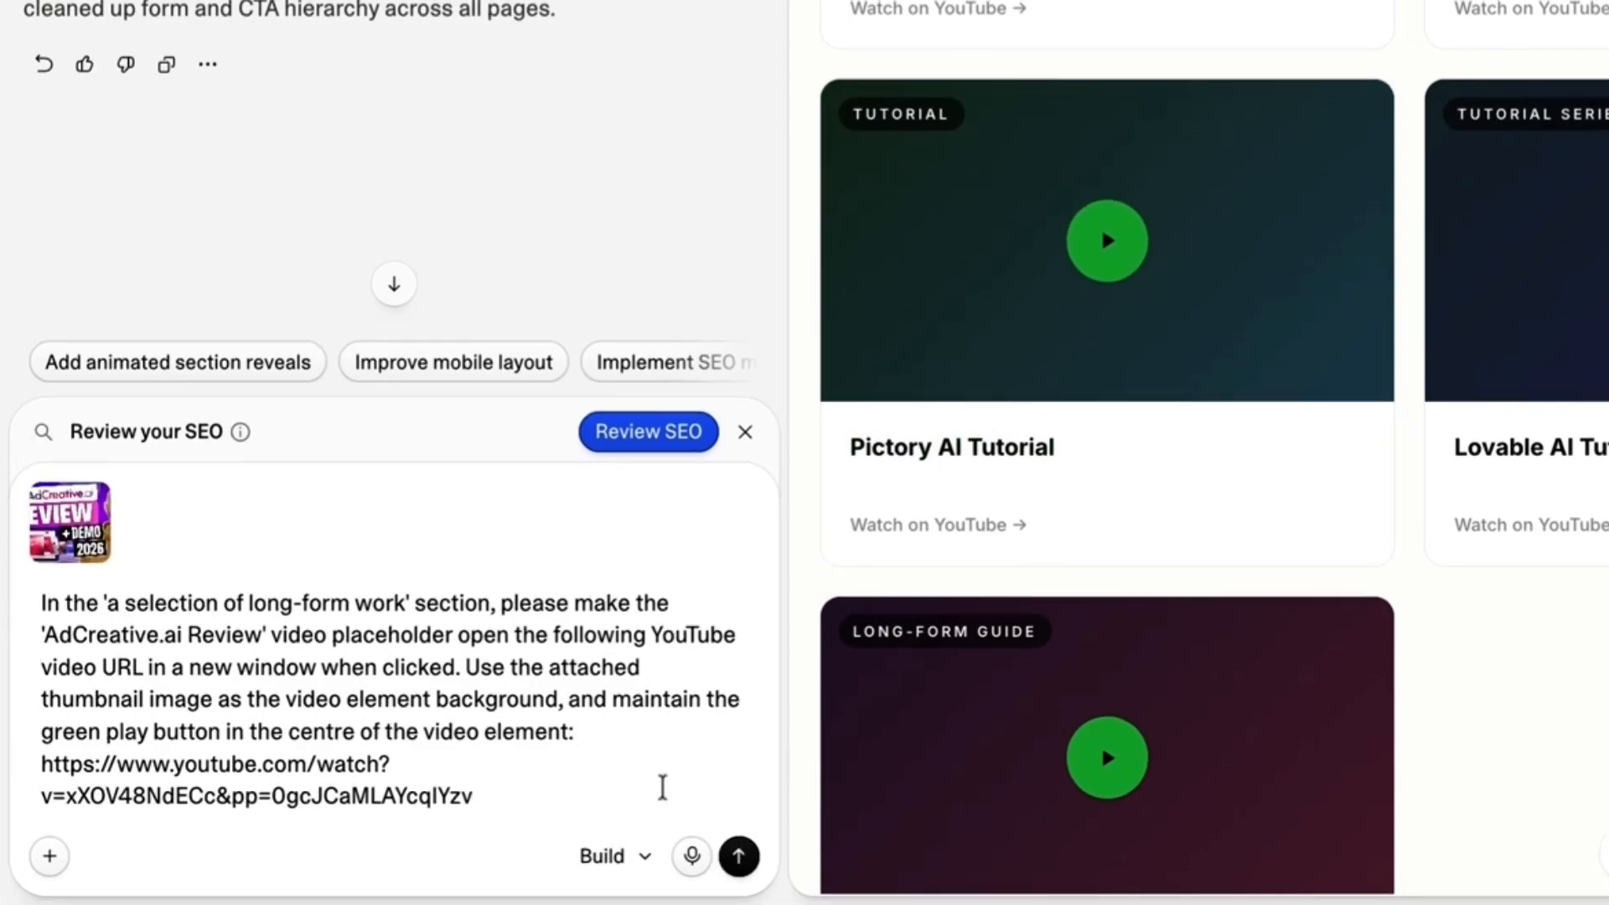
click(720, 858)
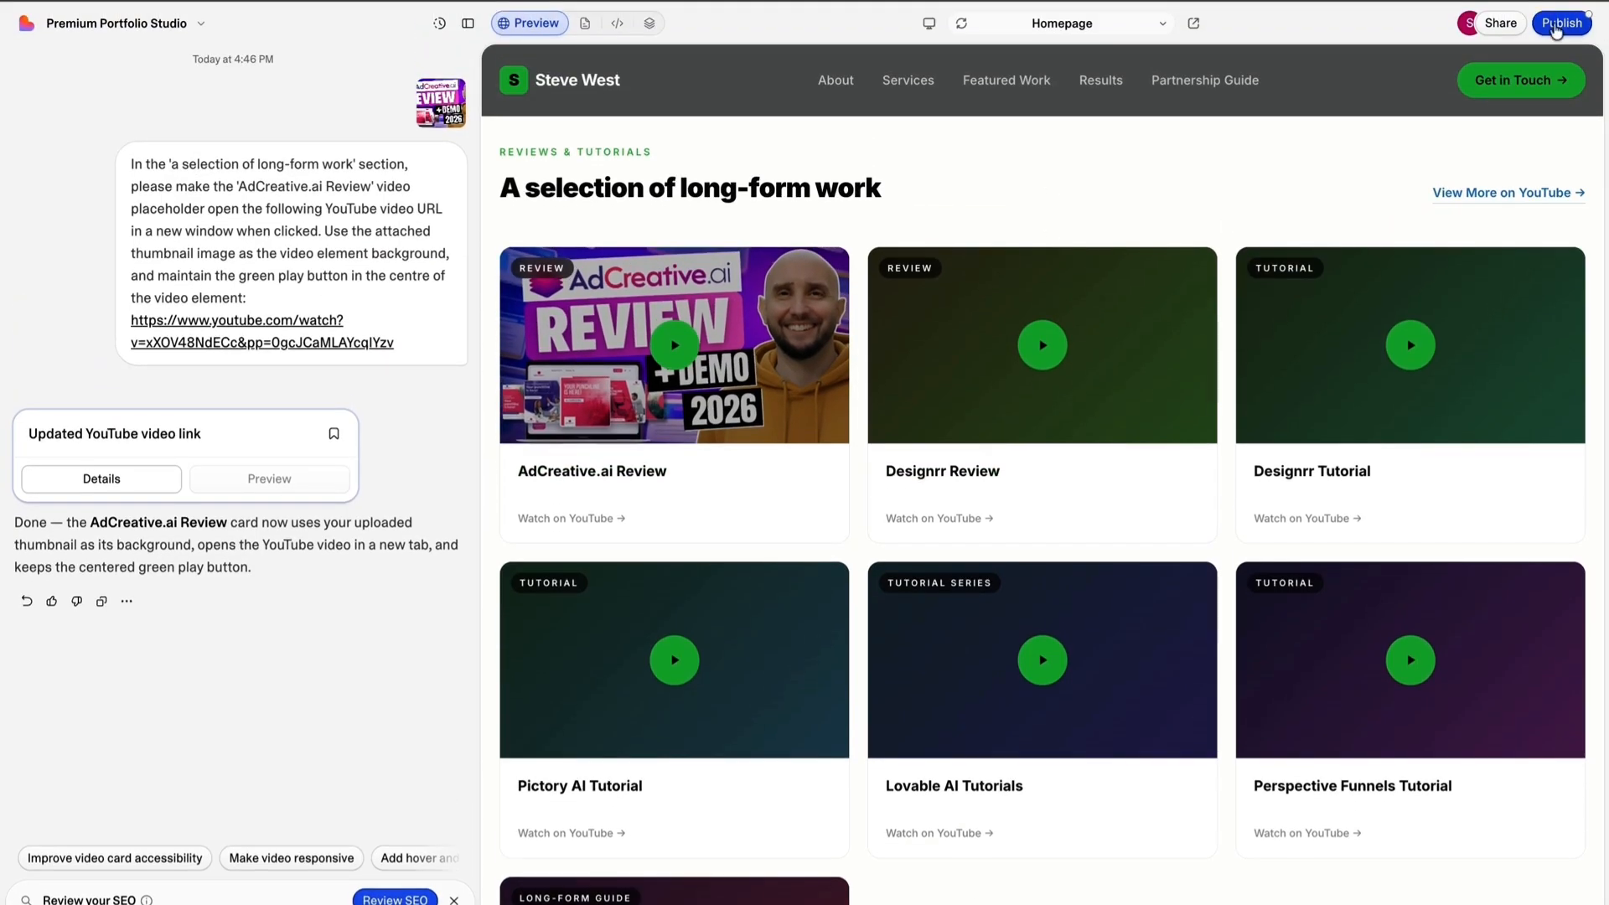
Publish the website and test the AdCreative.ai Review video link in the 'A selection of long-form work' section.
click(1556, 25)
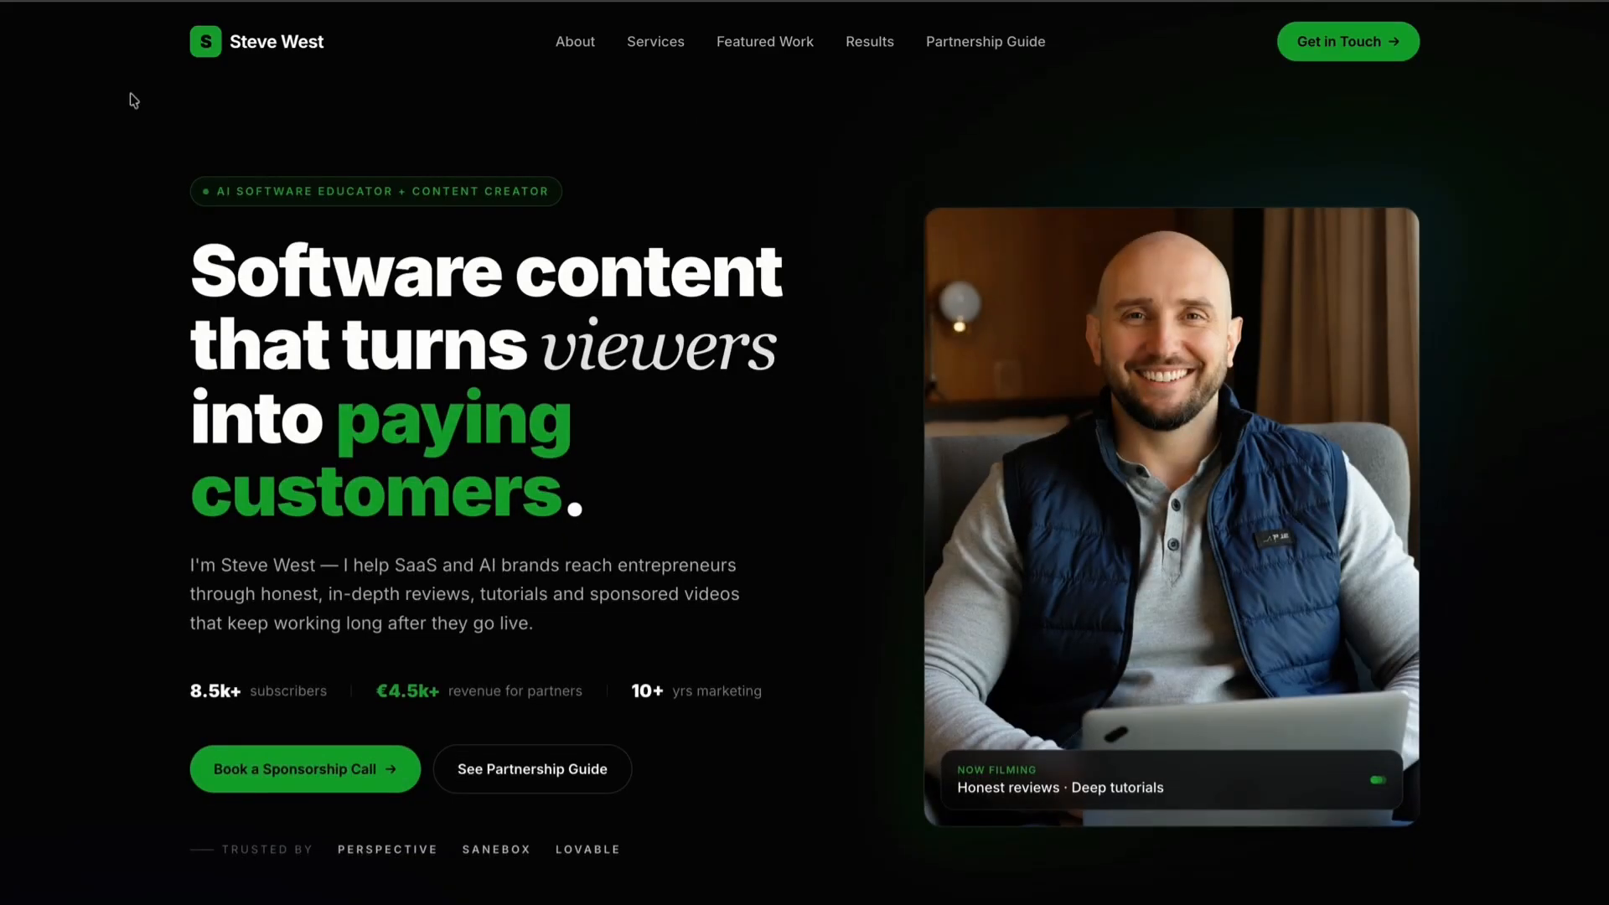
scroll(1076, 151, down, 20)
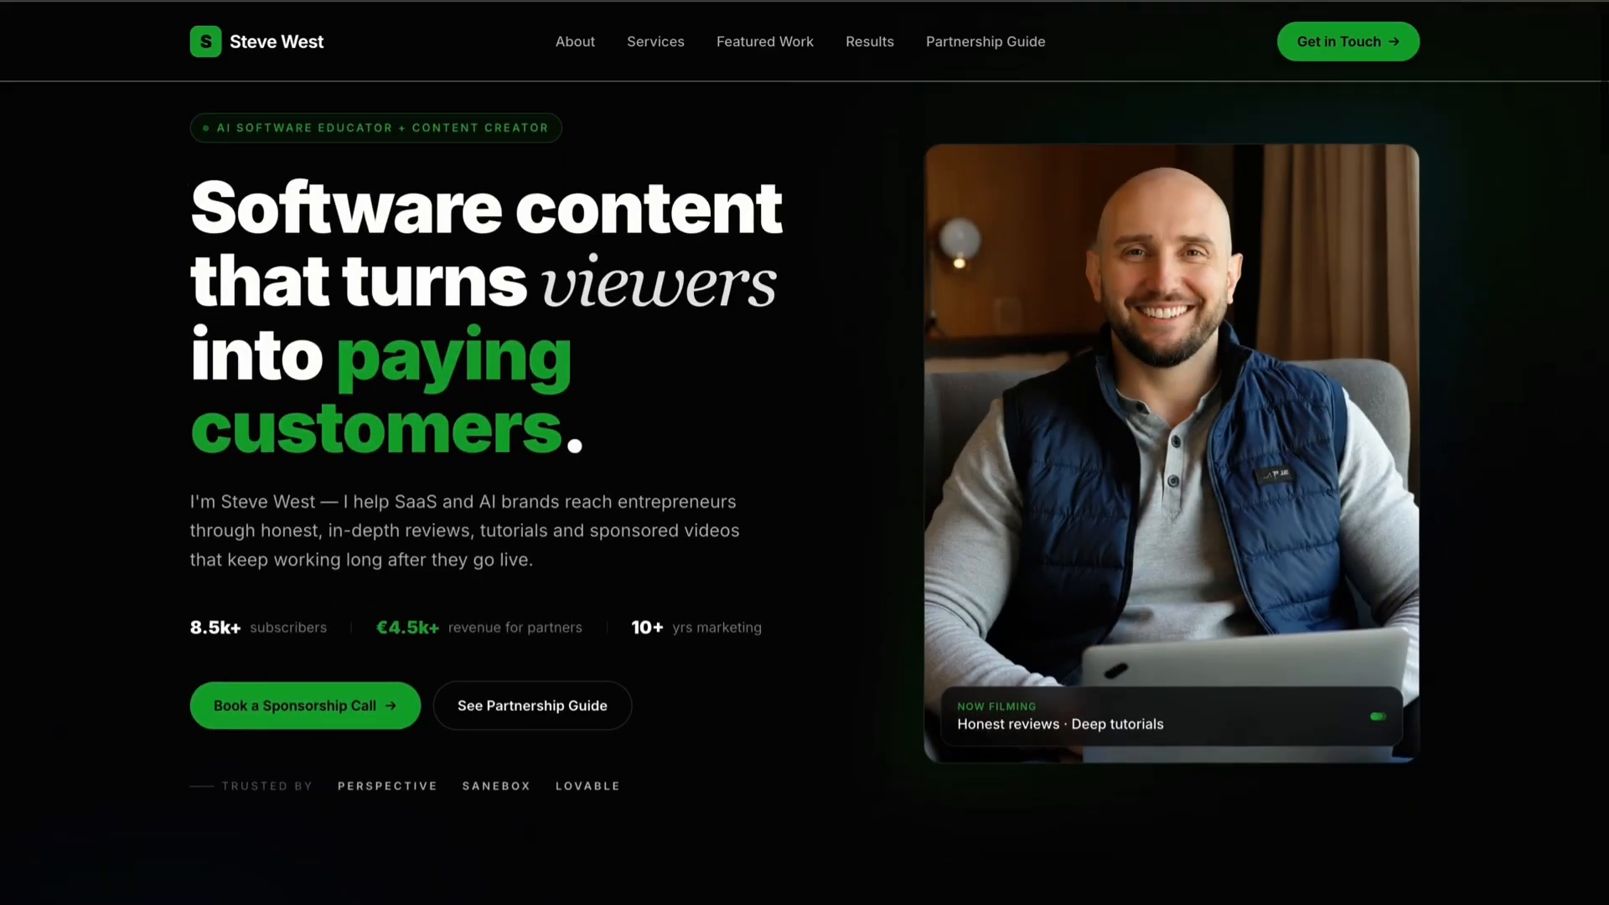
scroll(804, 495, down, 10)
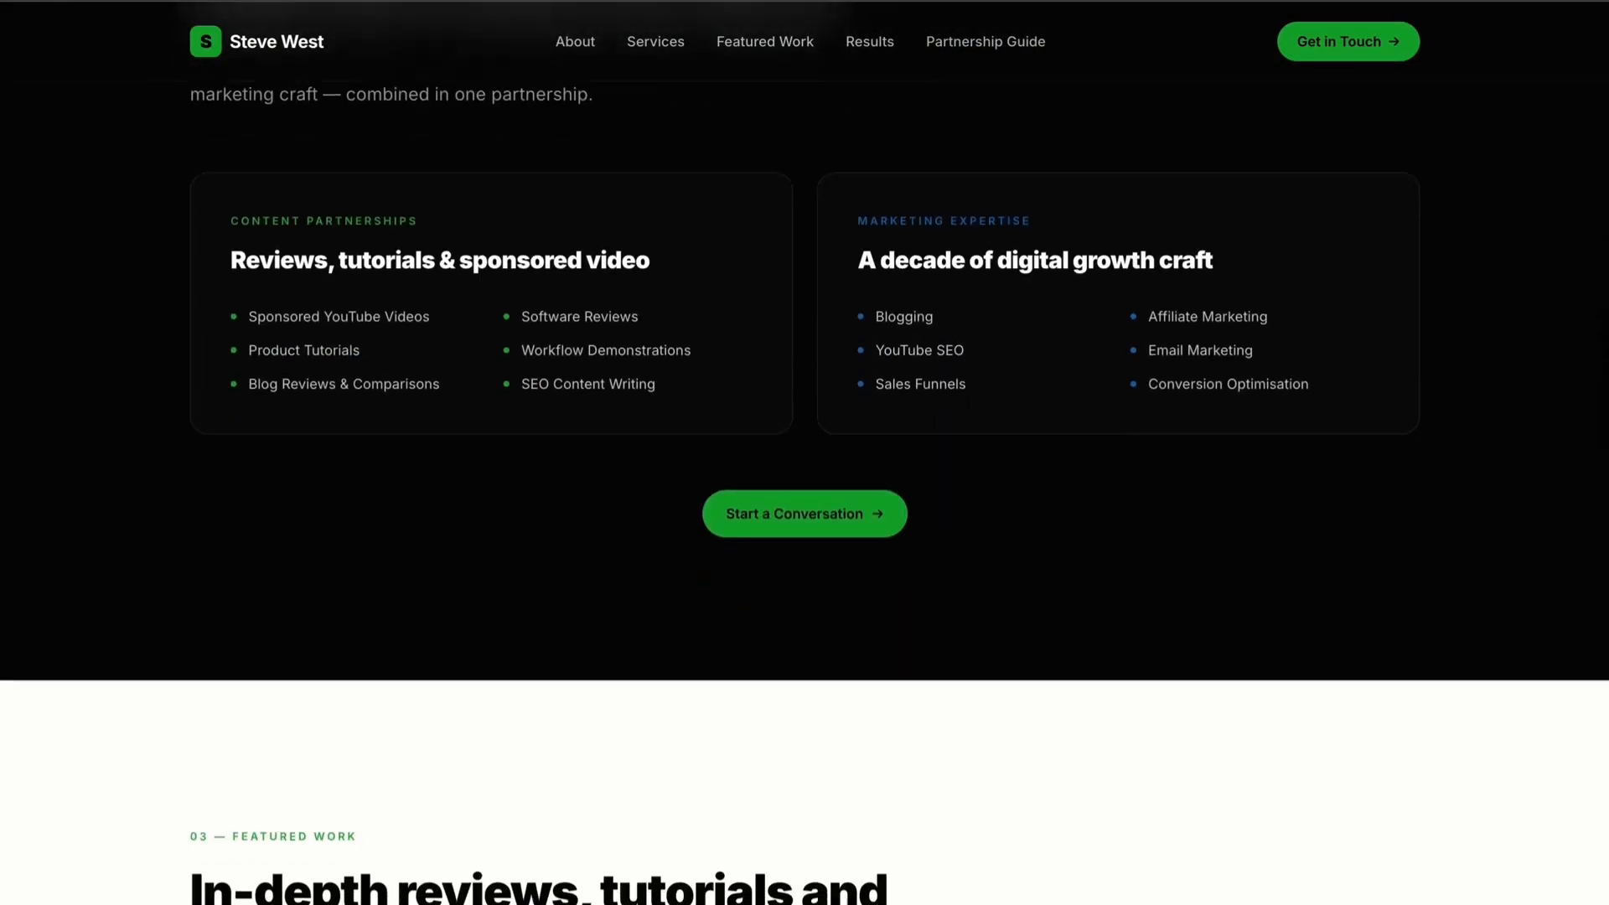
scroll(317, 289, down, 10)
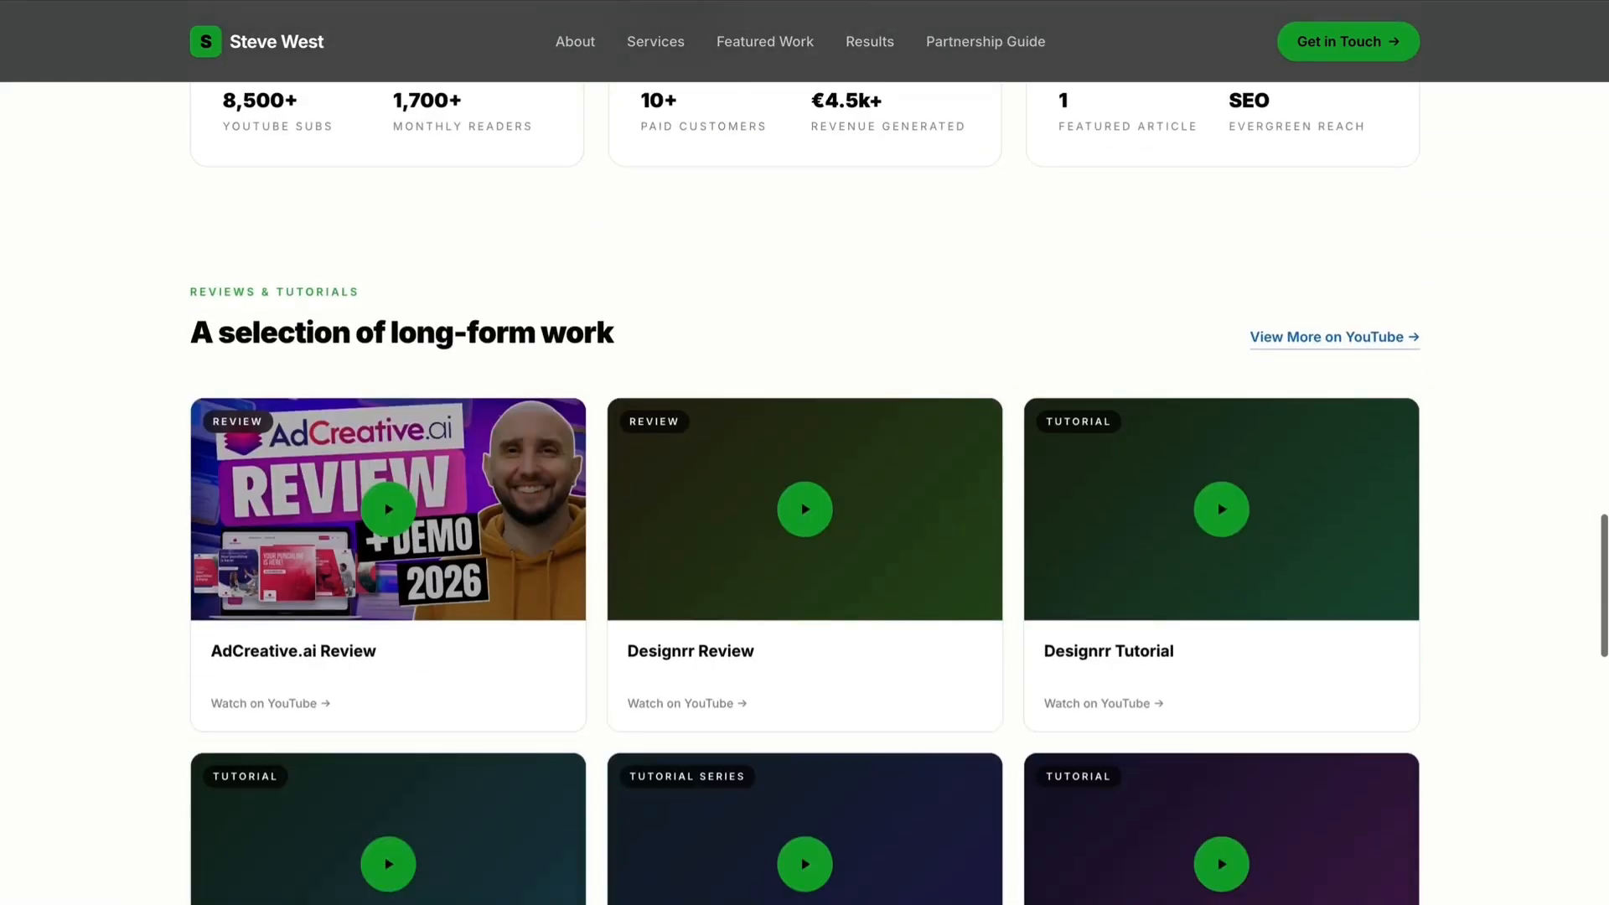
click(316, 290)
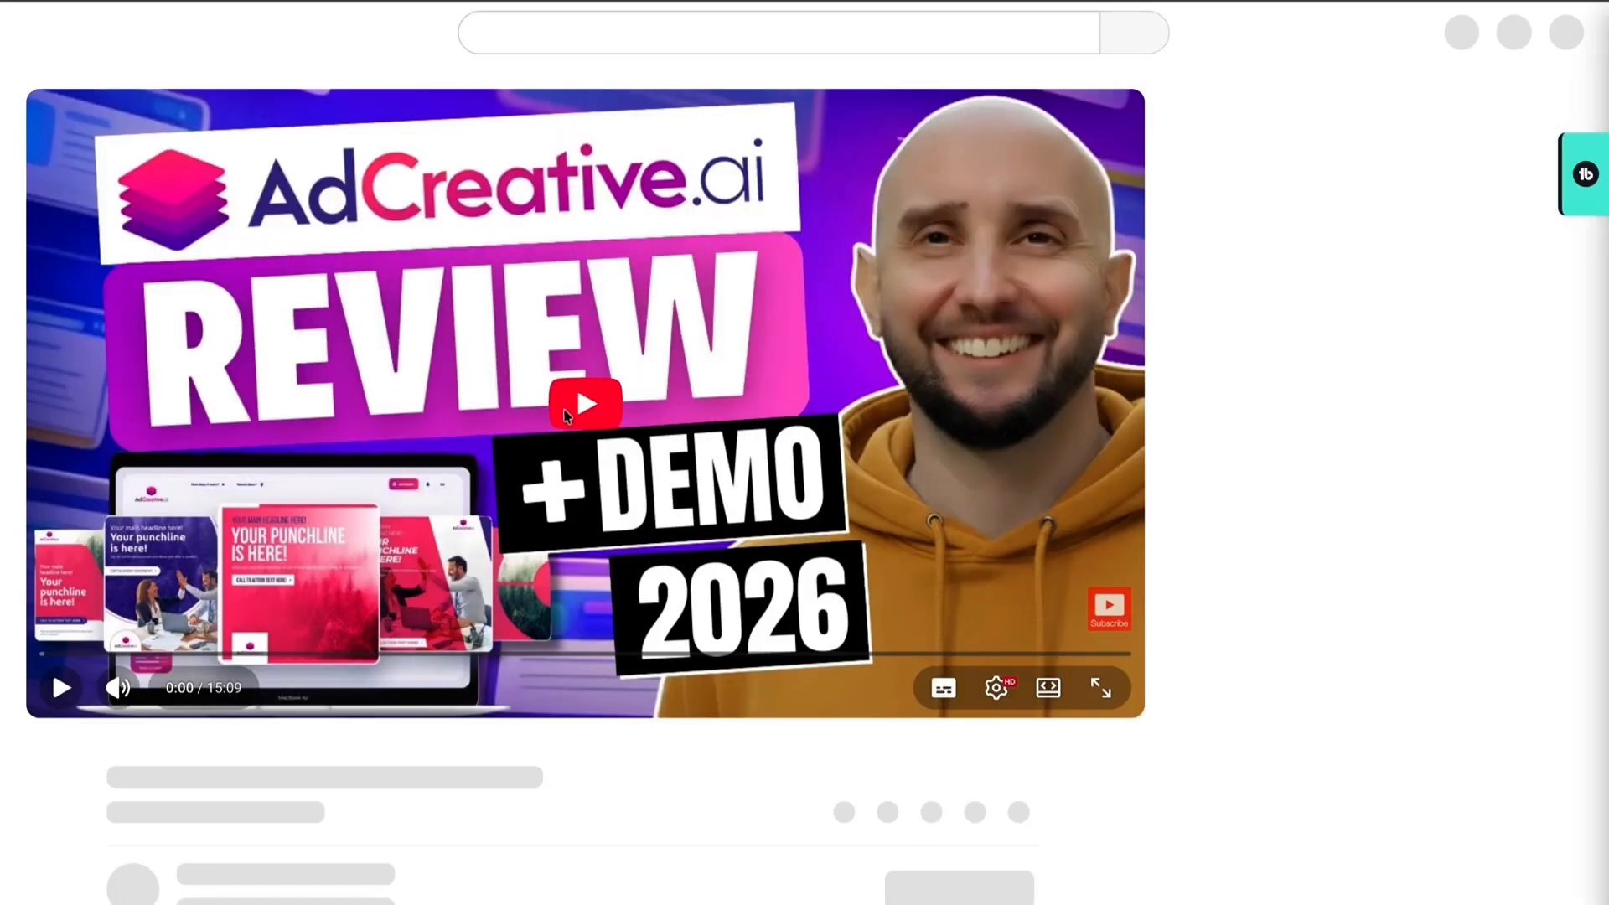
click(585, 405)
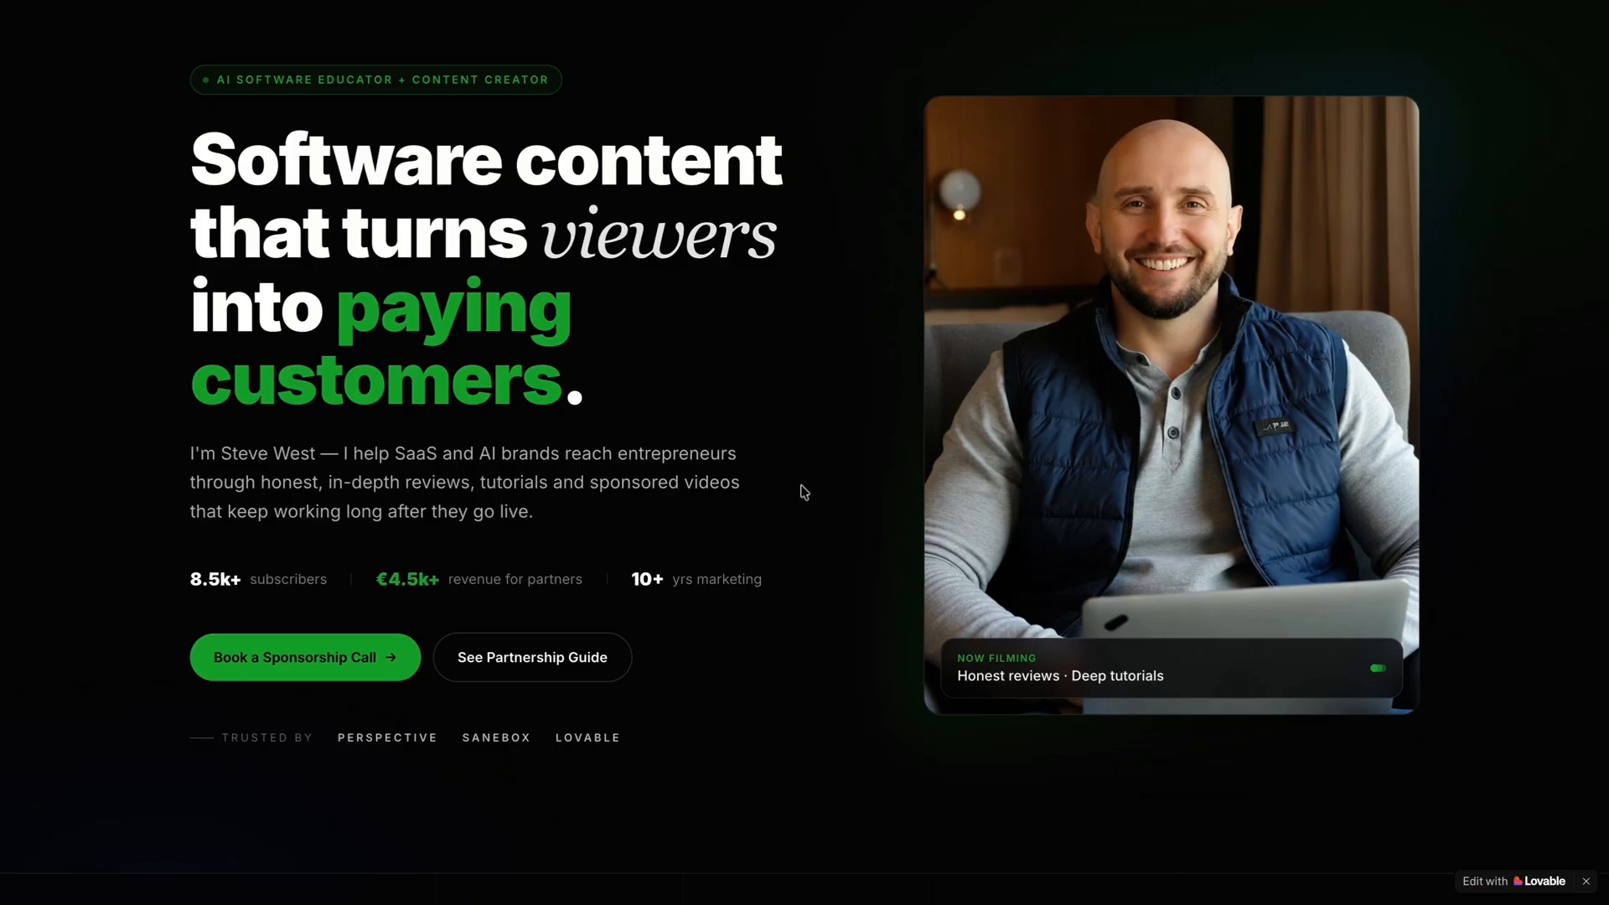
Inspect the published homepage for the 'Edit with Lovable' badge around the hero and statistics sections.
scroll(805, 492, down, 3)
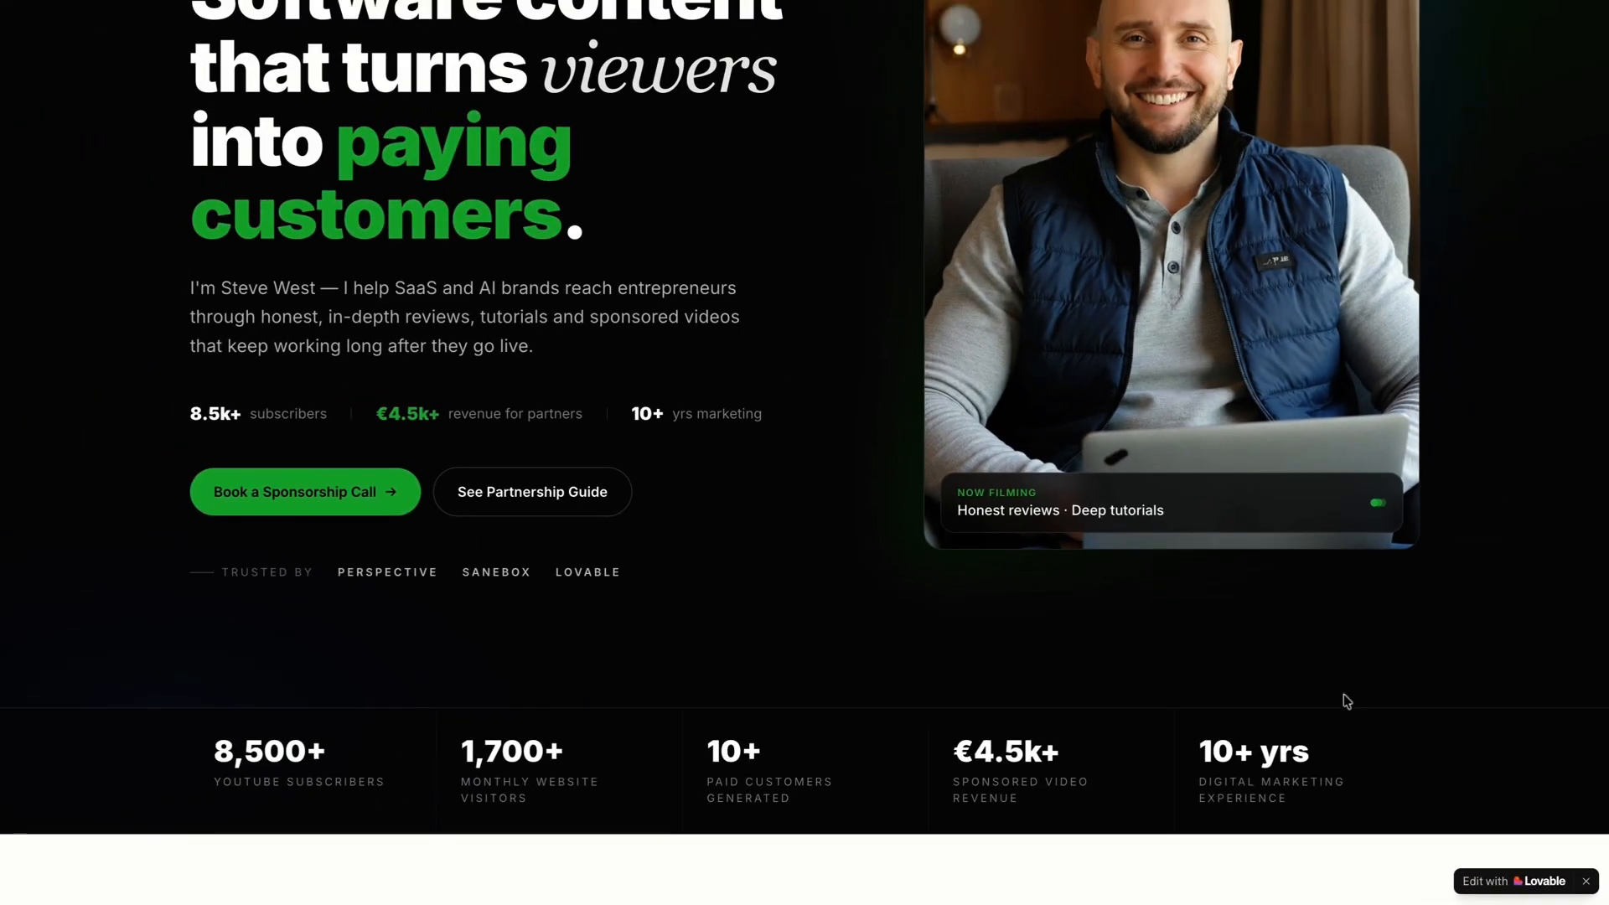
scroll(896, 226, down, 1)
scroll(1330, 646, down, 2)
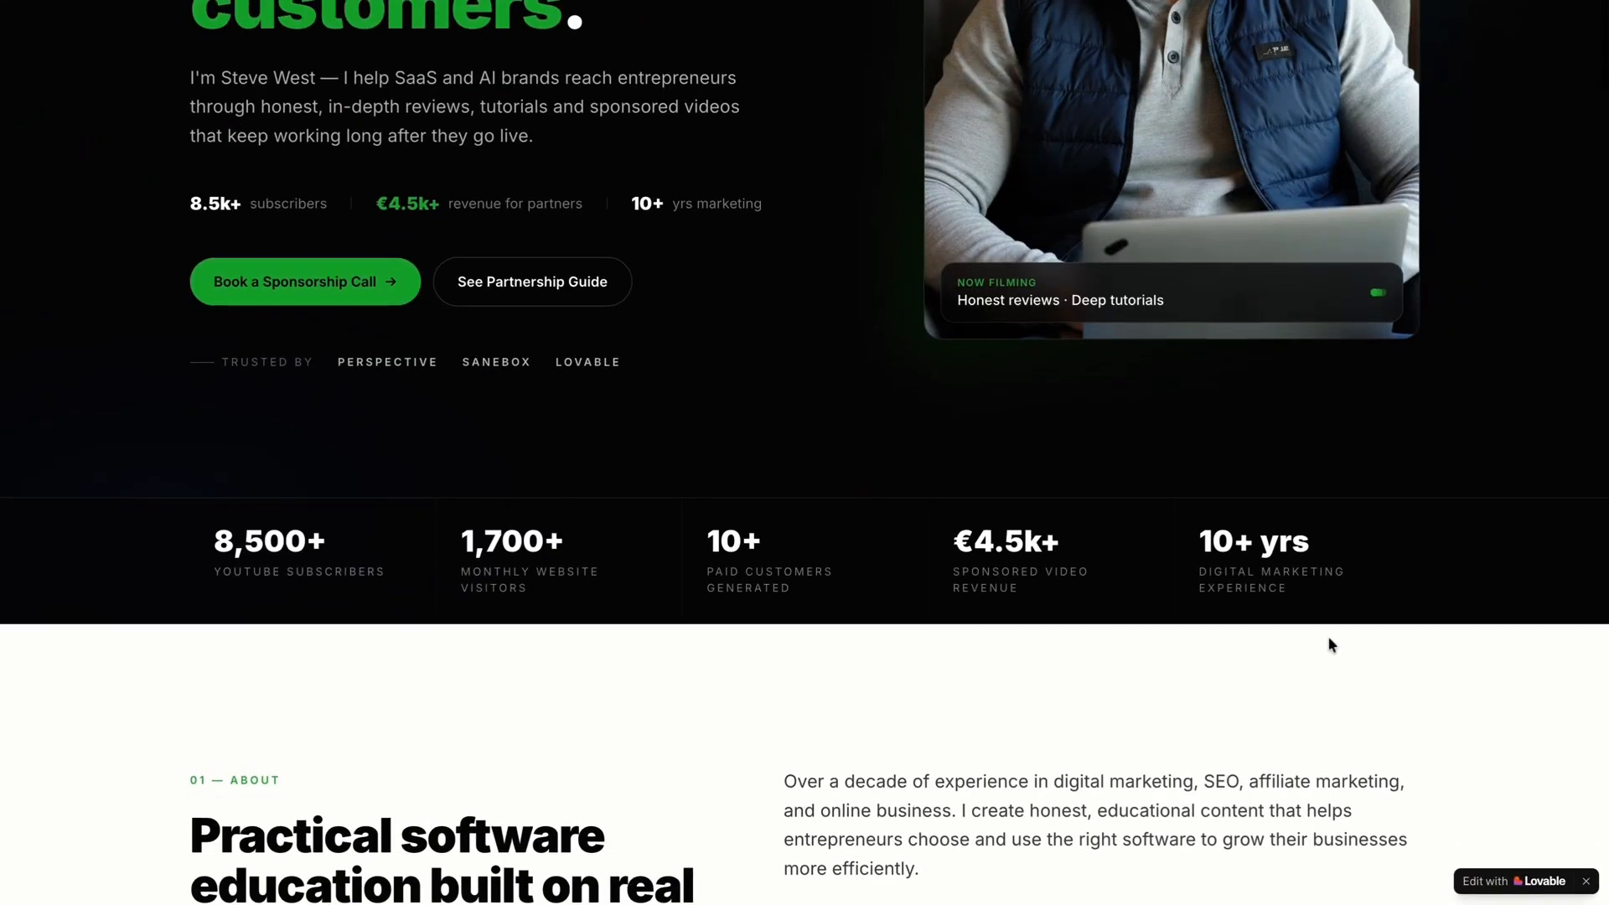
scroll(1374, 721, up, 5)
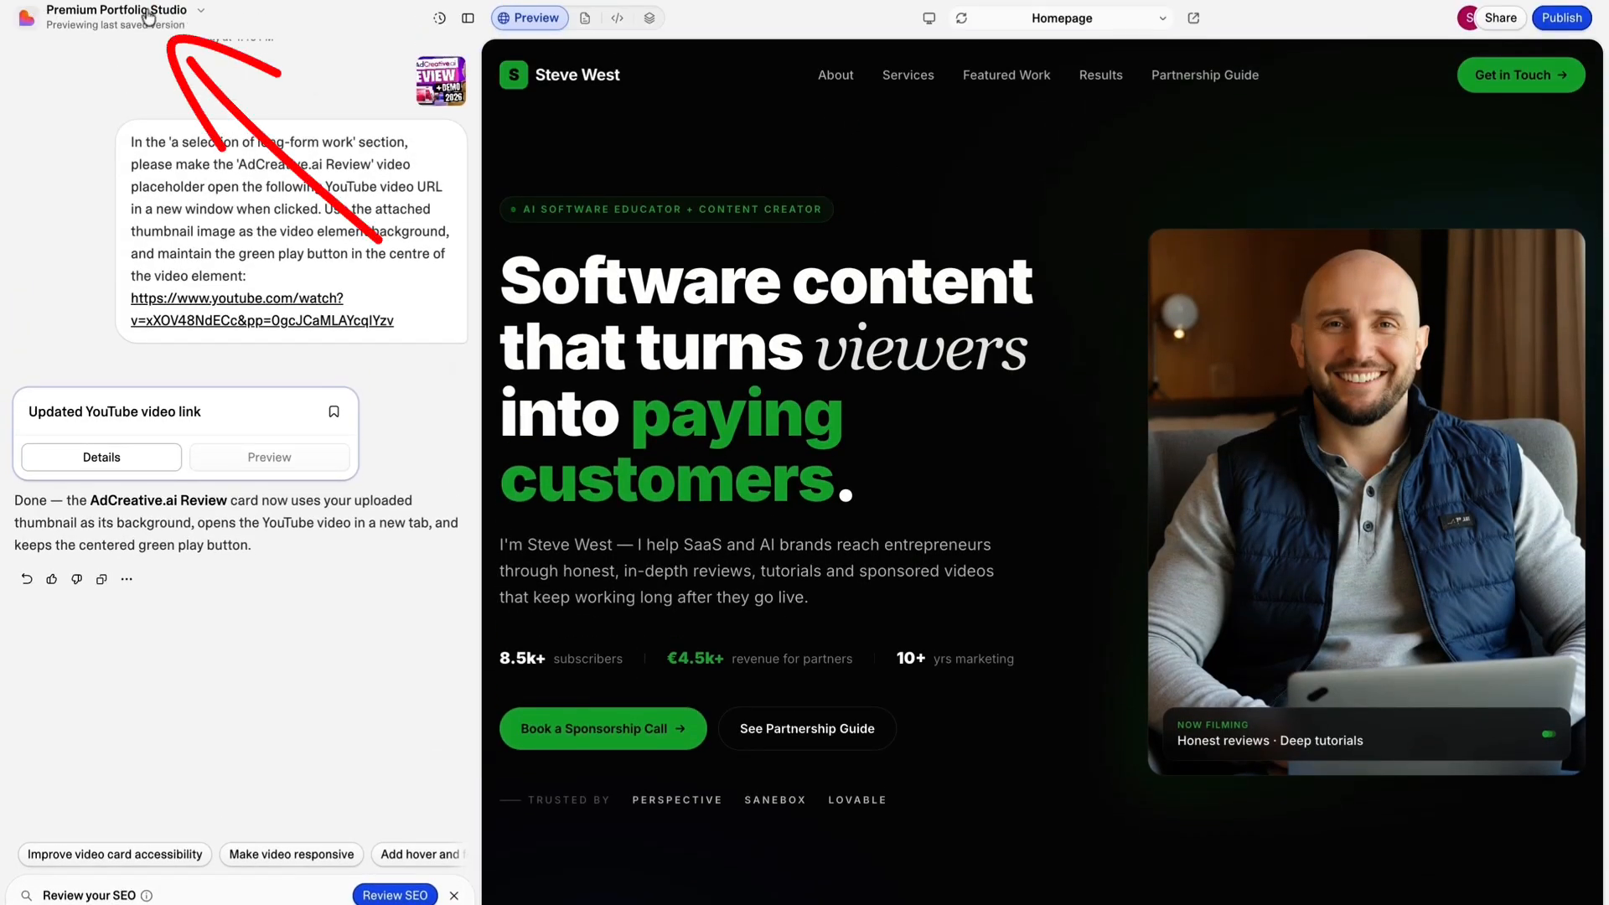
Turn on 'Hide Lovable badge' in the project's publishing settings.
click(191, 17)
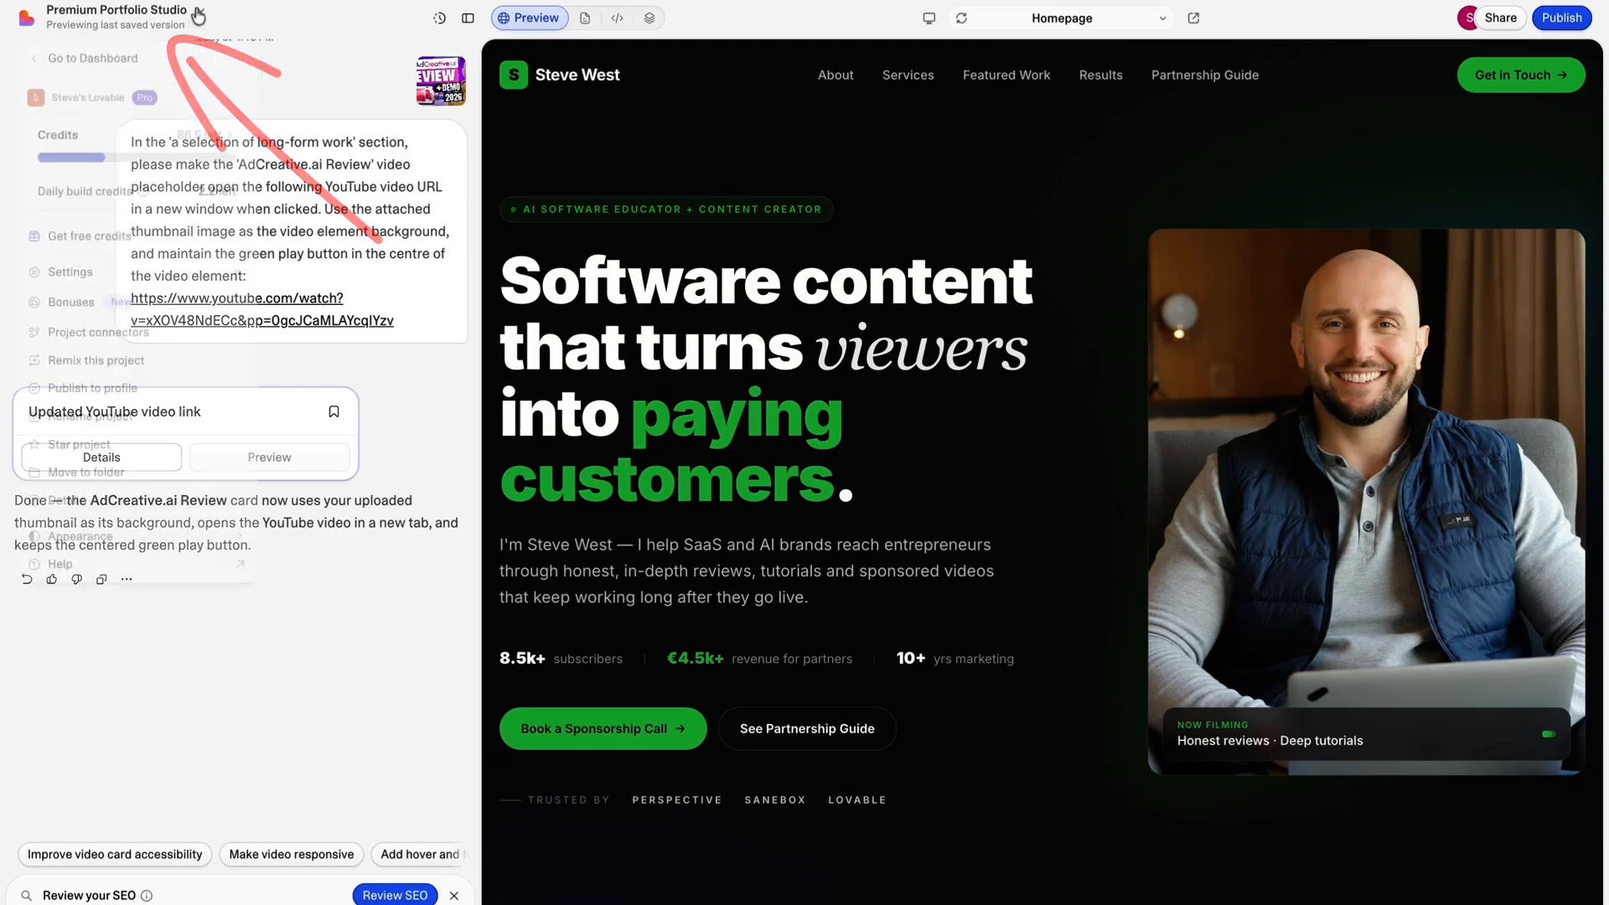
click(77, 276)
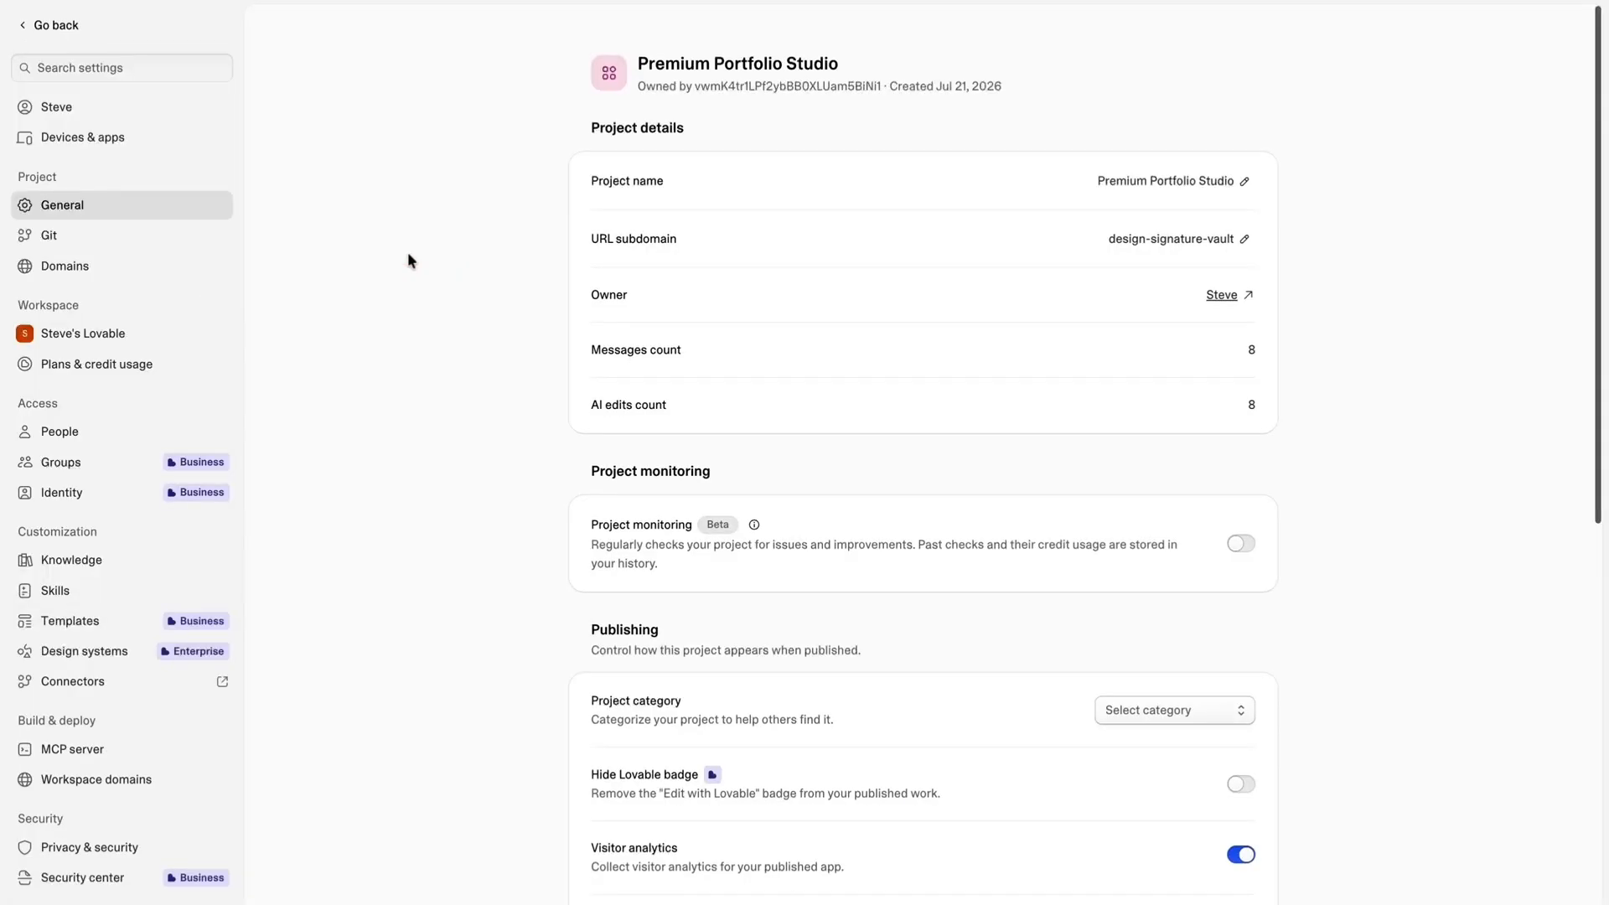
scroll(436, 172, down, 2)
scroll(517, 503, down, 1)
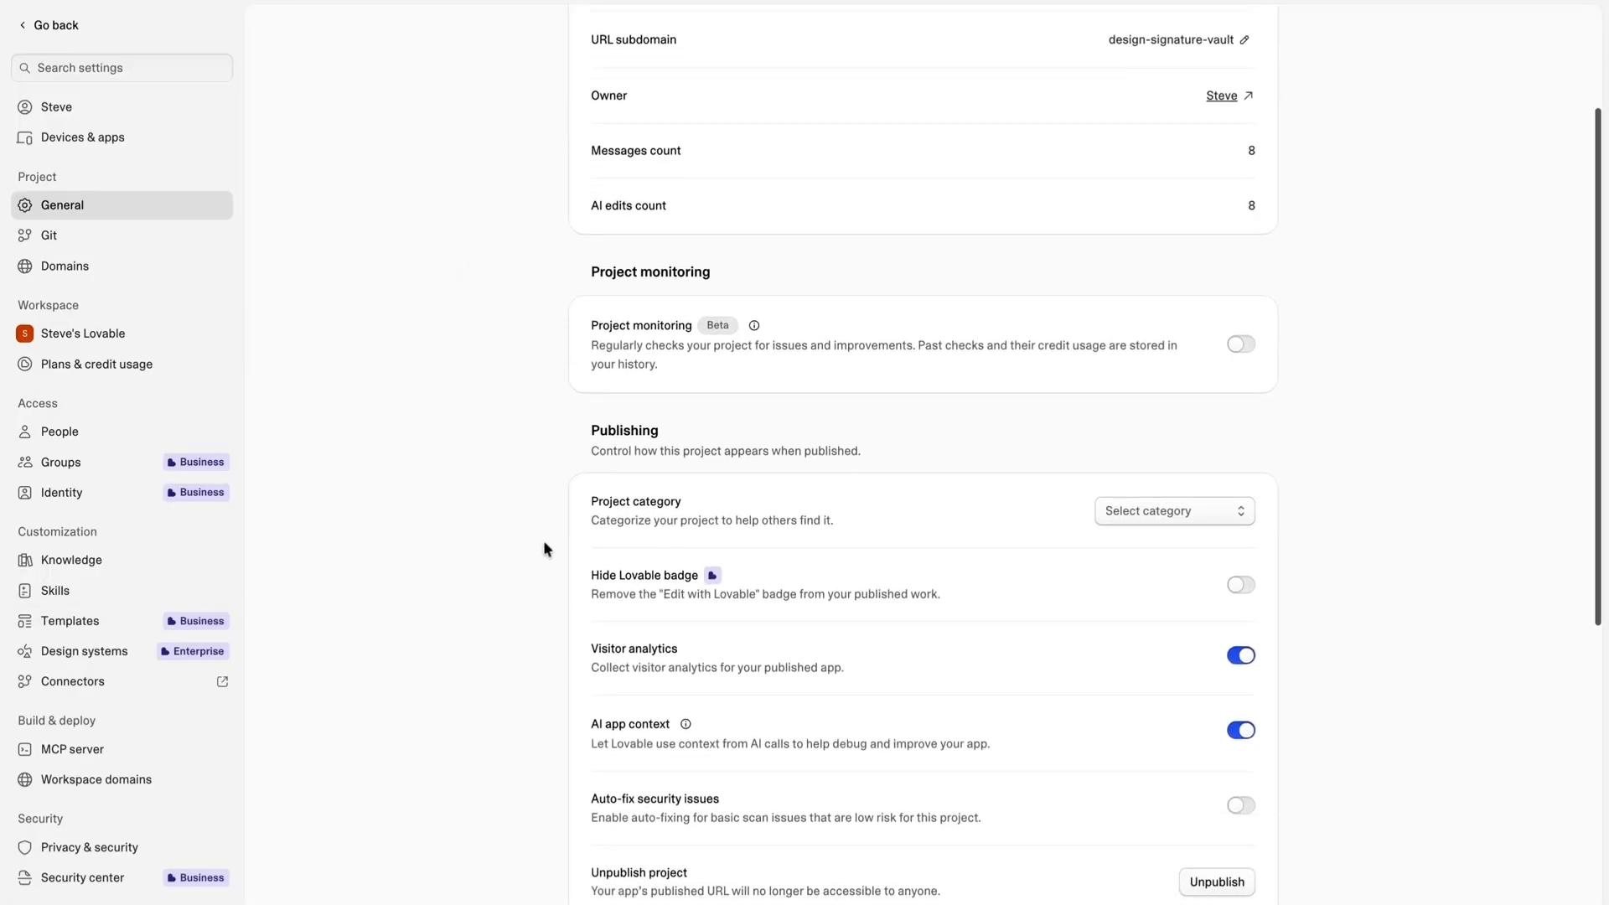
drag(660, 433, 582, 428)
click(550, 574)
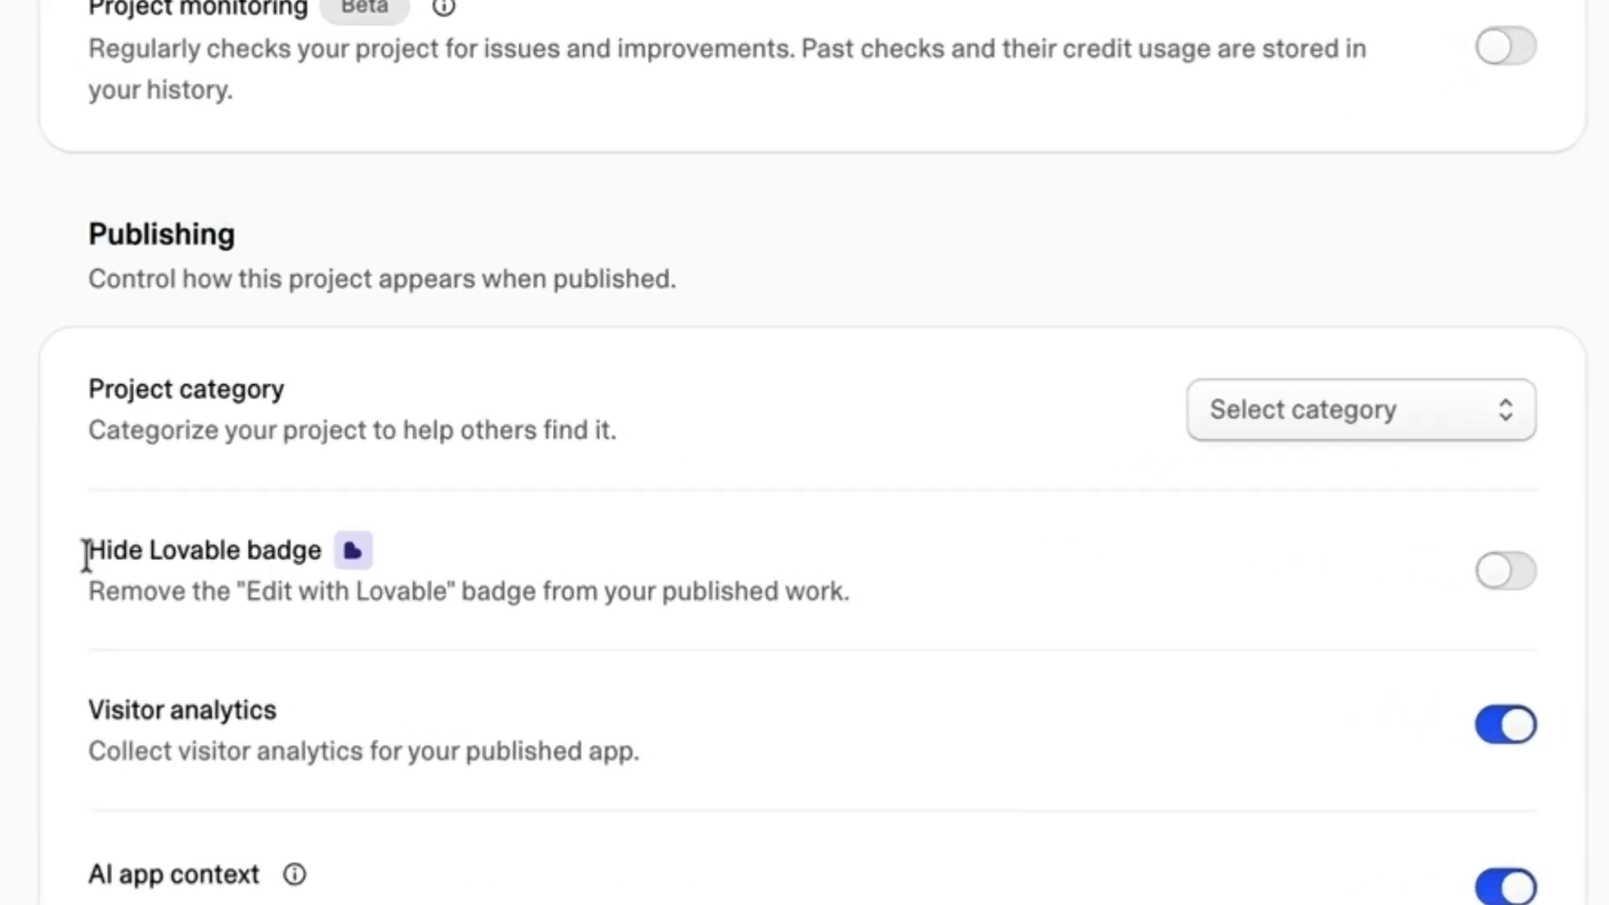
drag(372, 554, 523, 554)
click(759, 347)
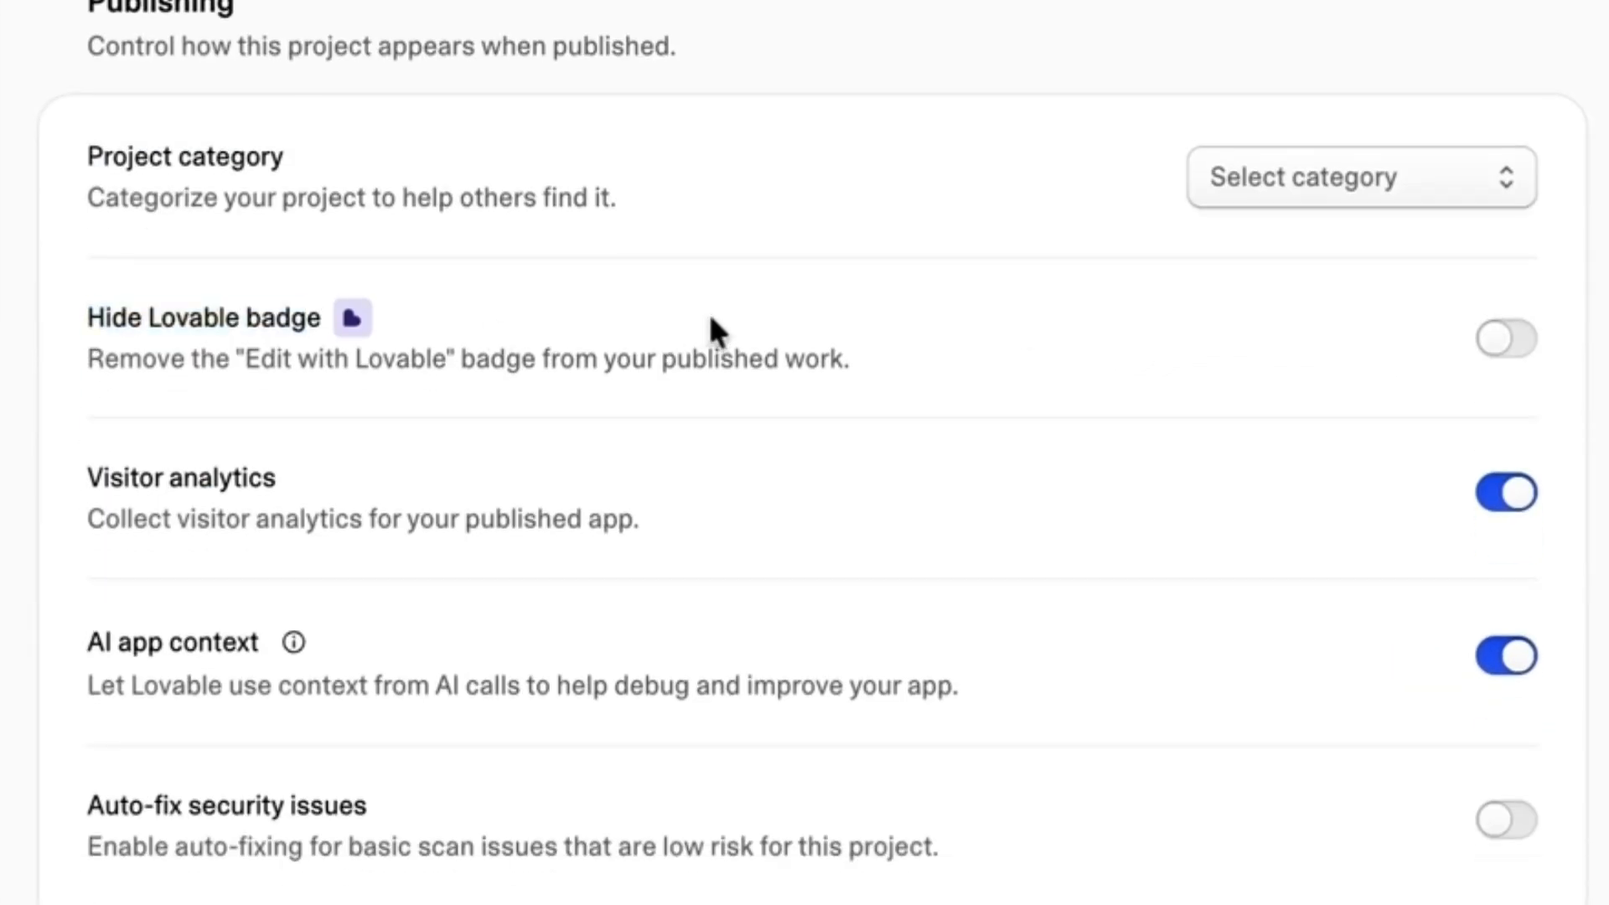
click(1506, 354)
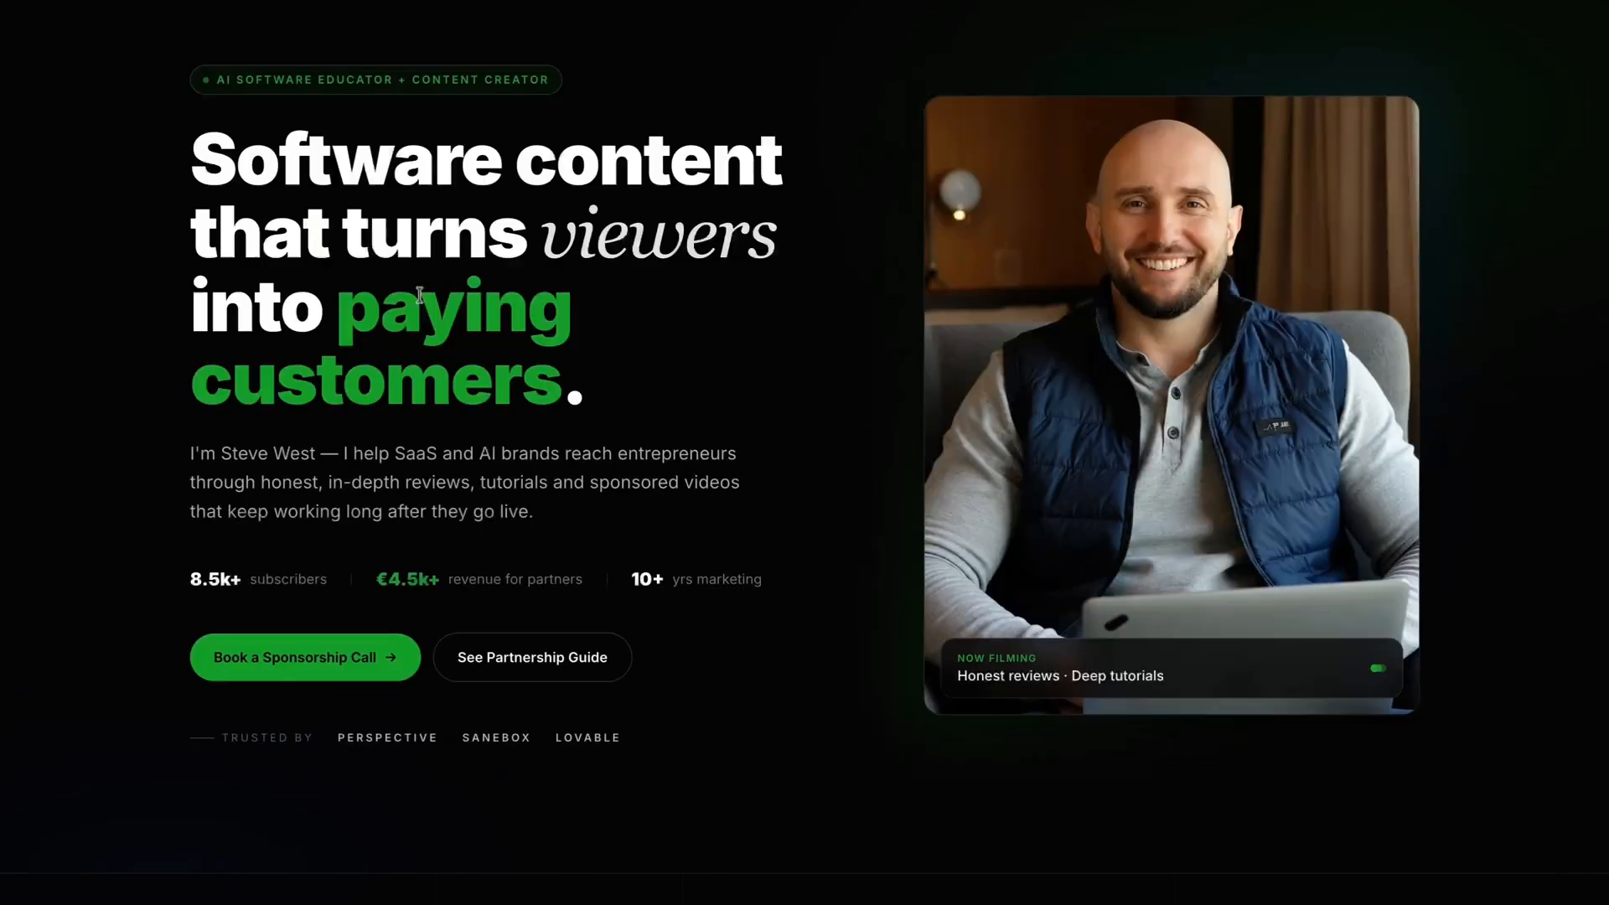
Look over the desktop version of the homepage from the hero to the about section.
scroll(708, 460, down, 3)
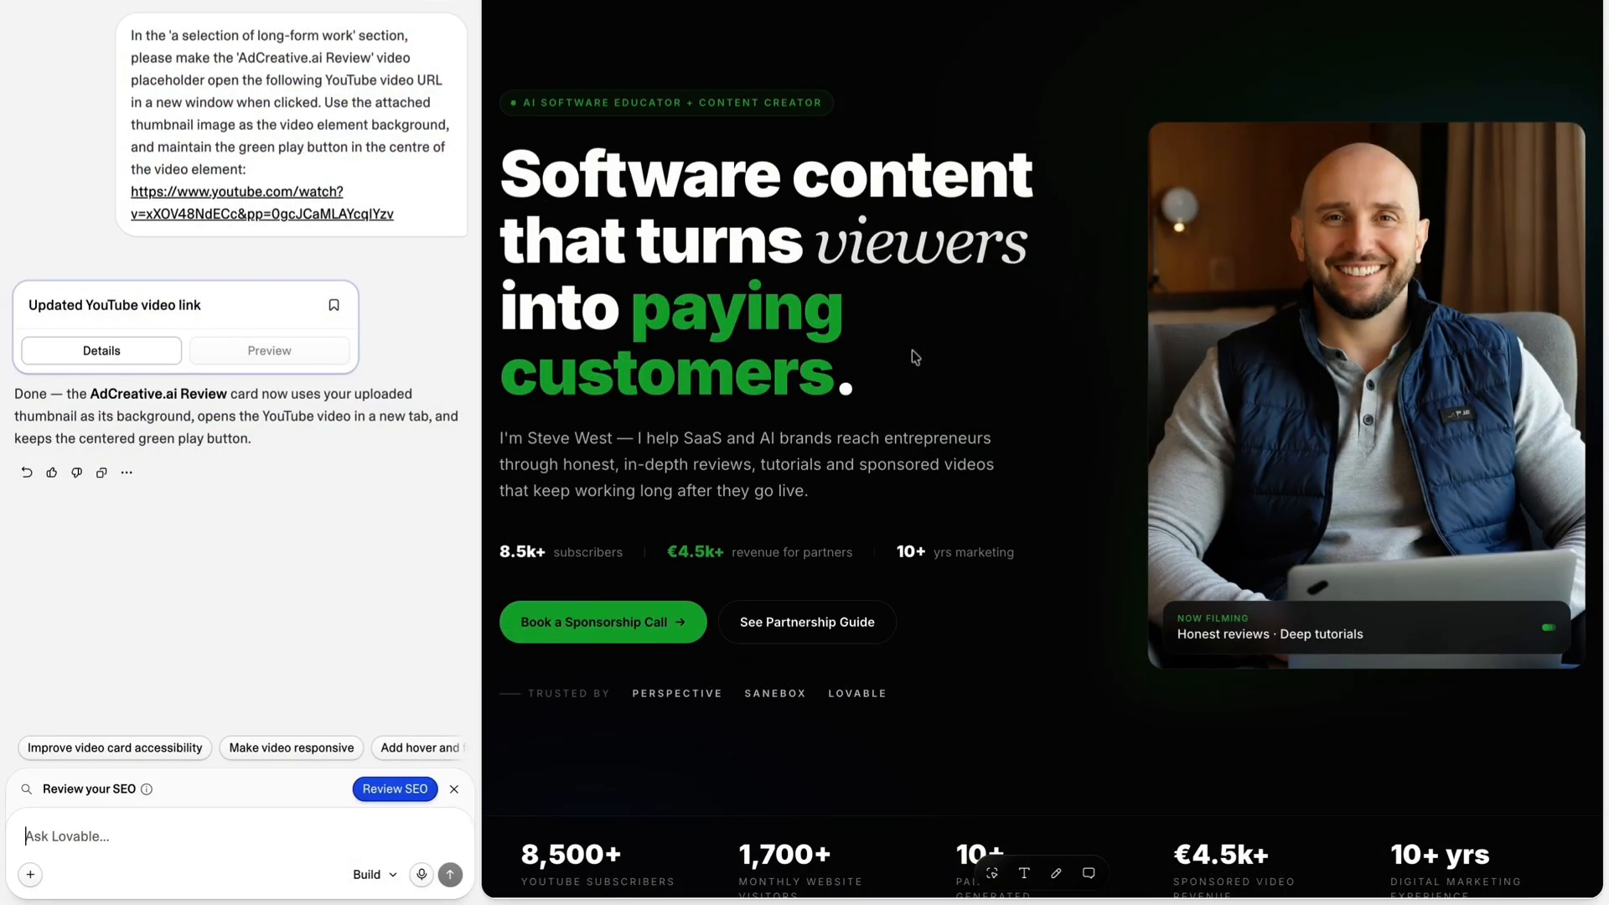
scroll(931, 104, down, 9)
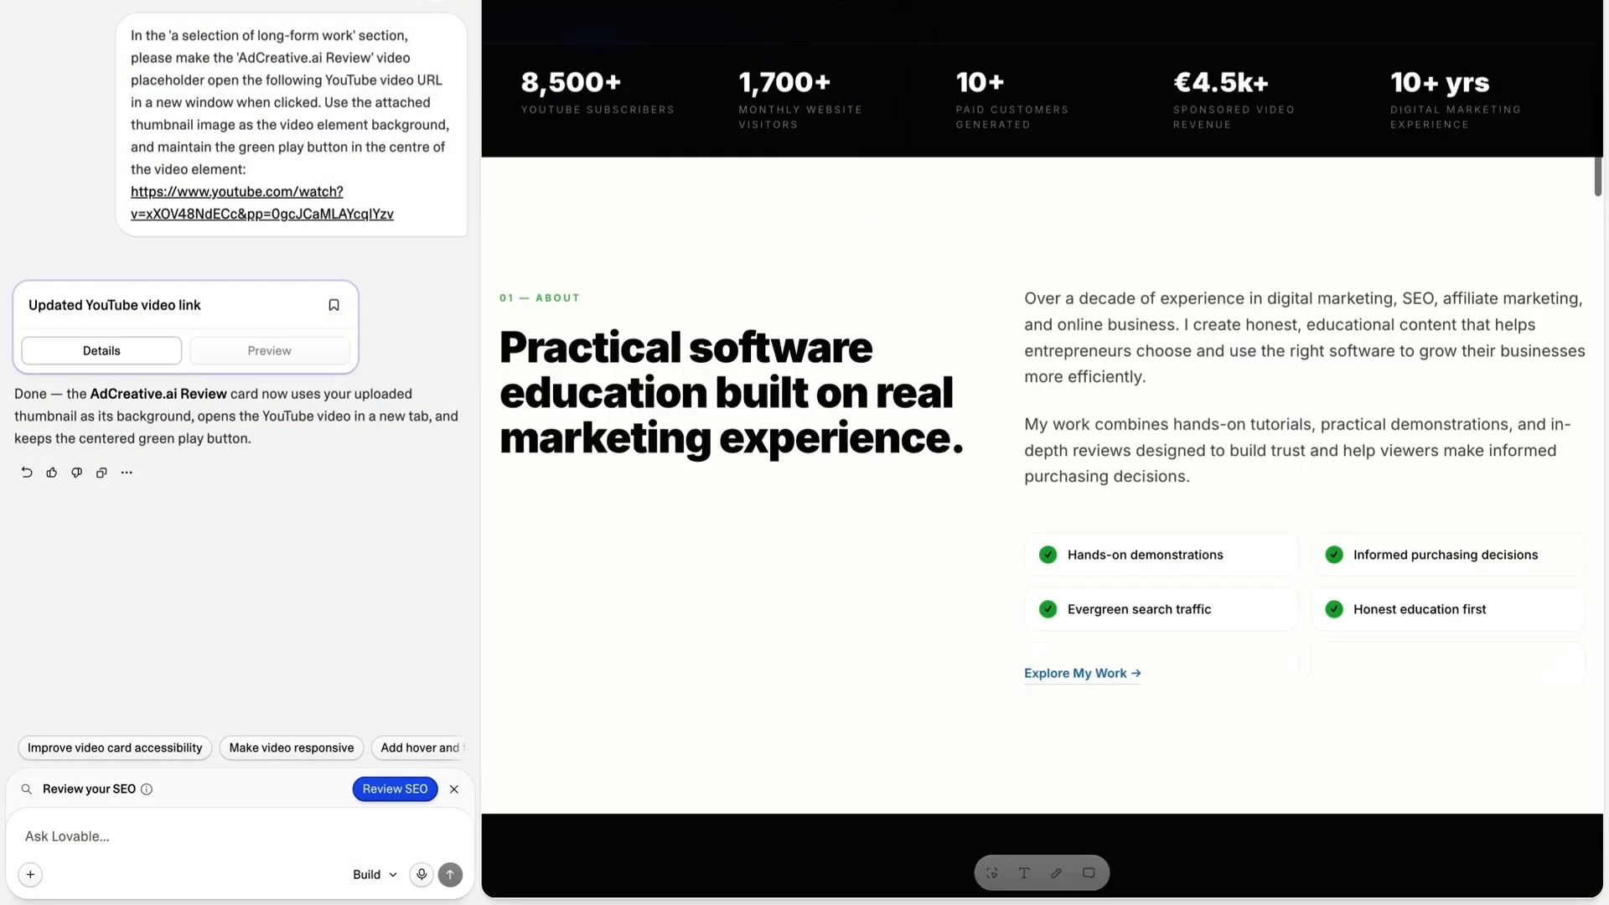
scroll(930, 105, up, 10)
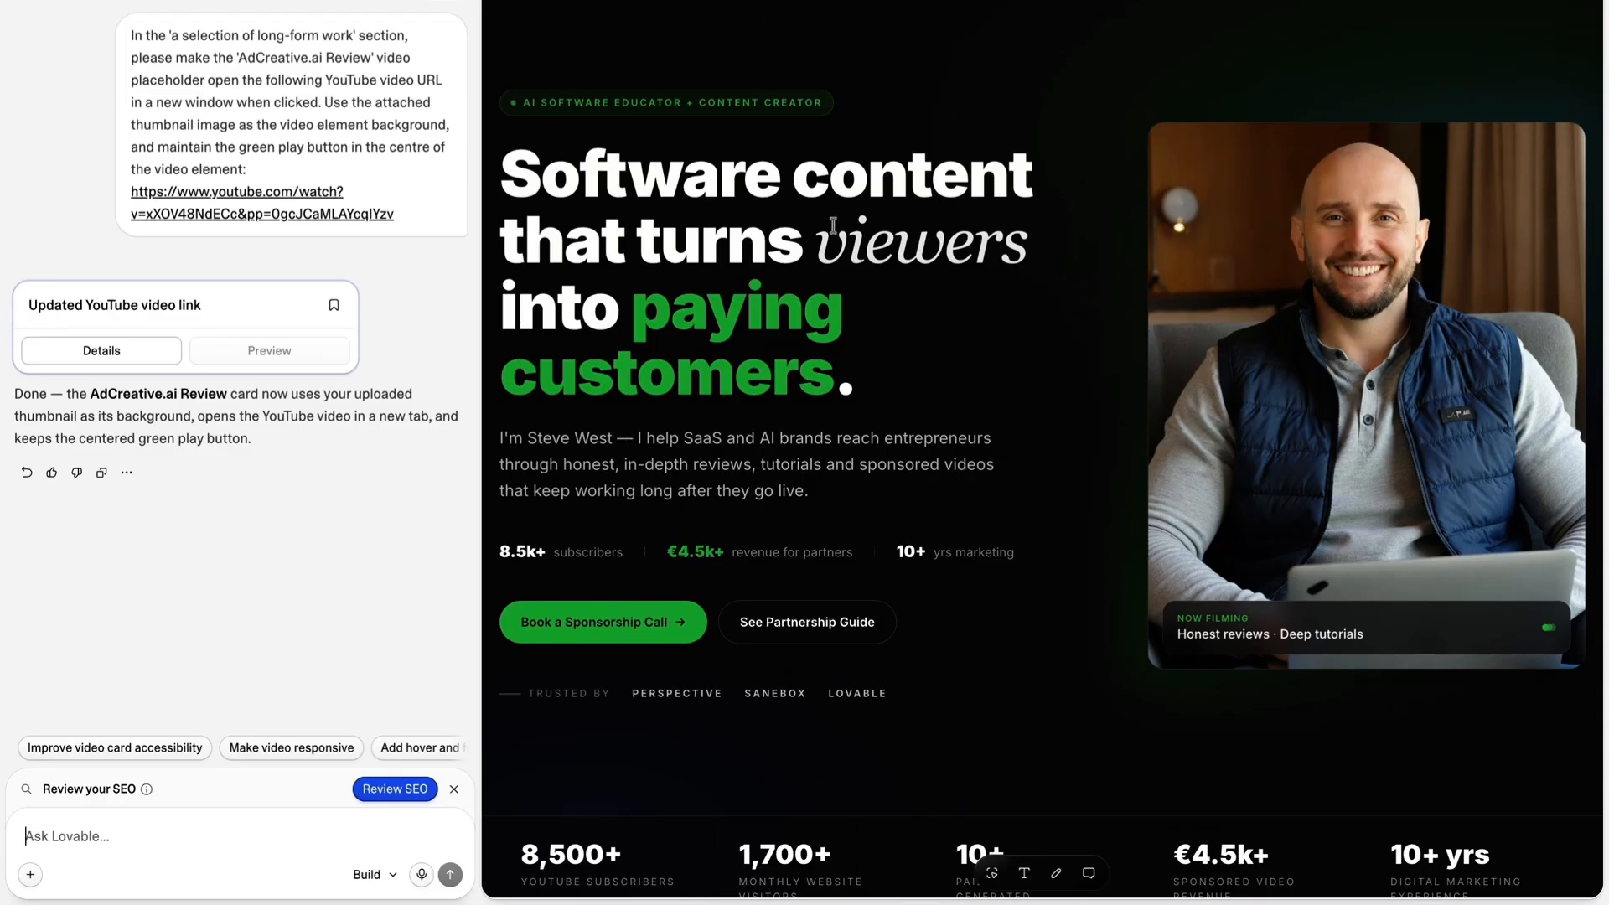
scroll(906, 198, down, 3)
scroll(908, 199, up, 3)
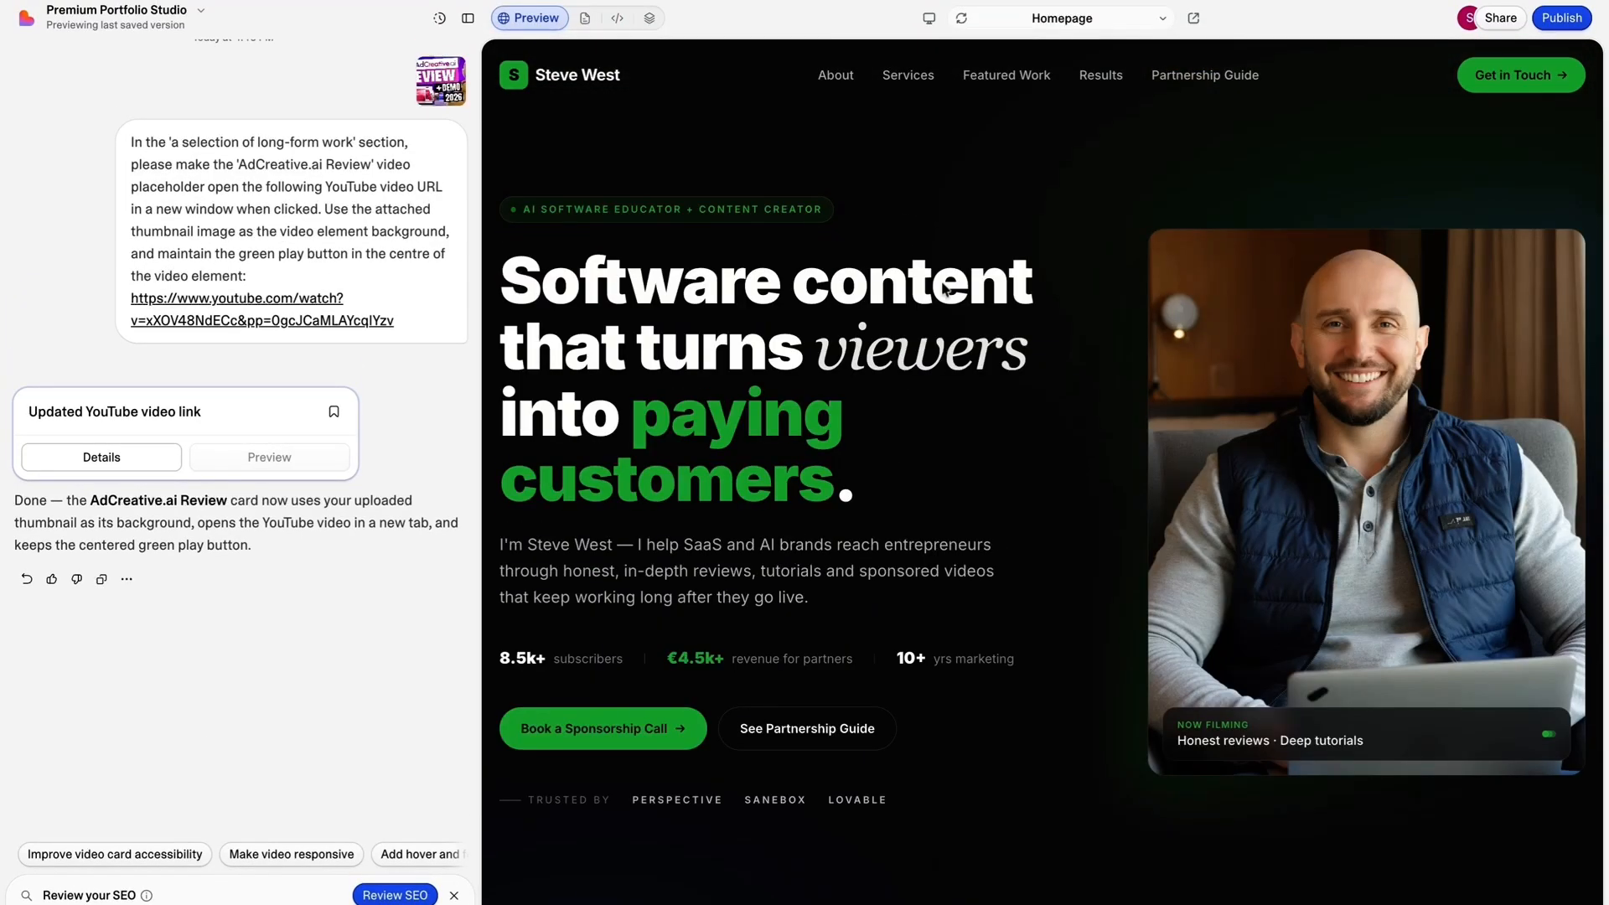
Switch the preview to tablet view and review the layout from the hero through services and featured work to the long-form video cards.
click(929, 18)
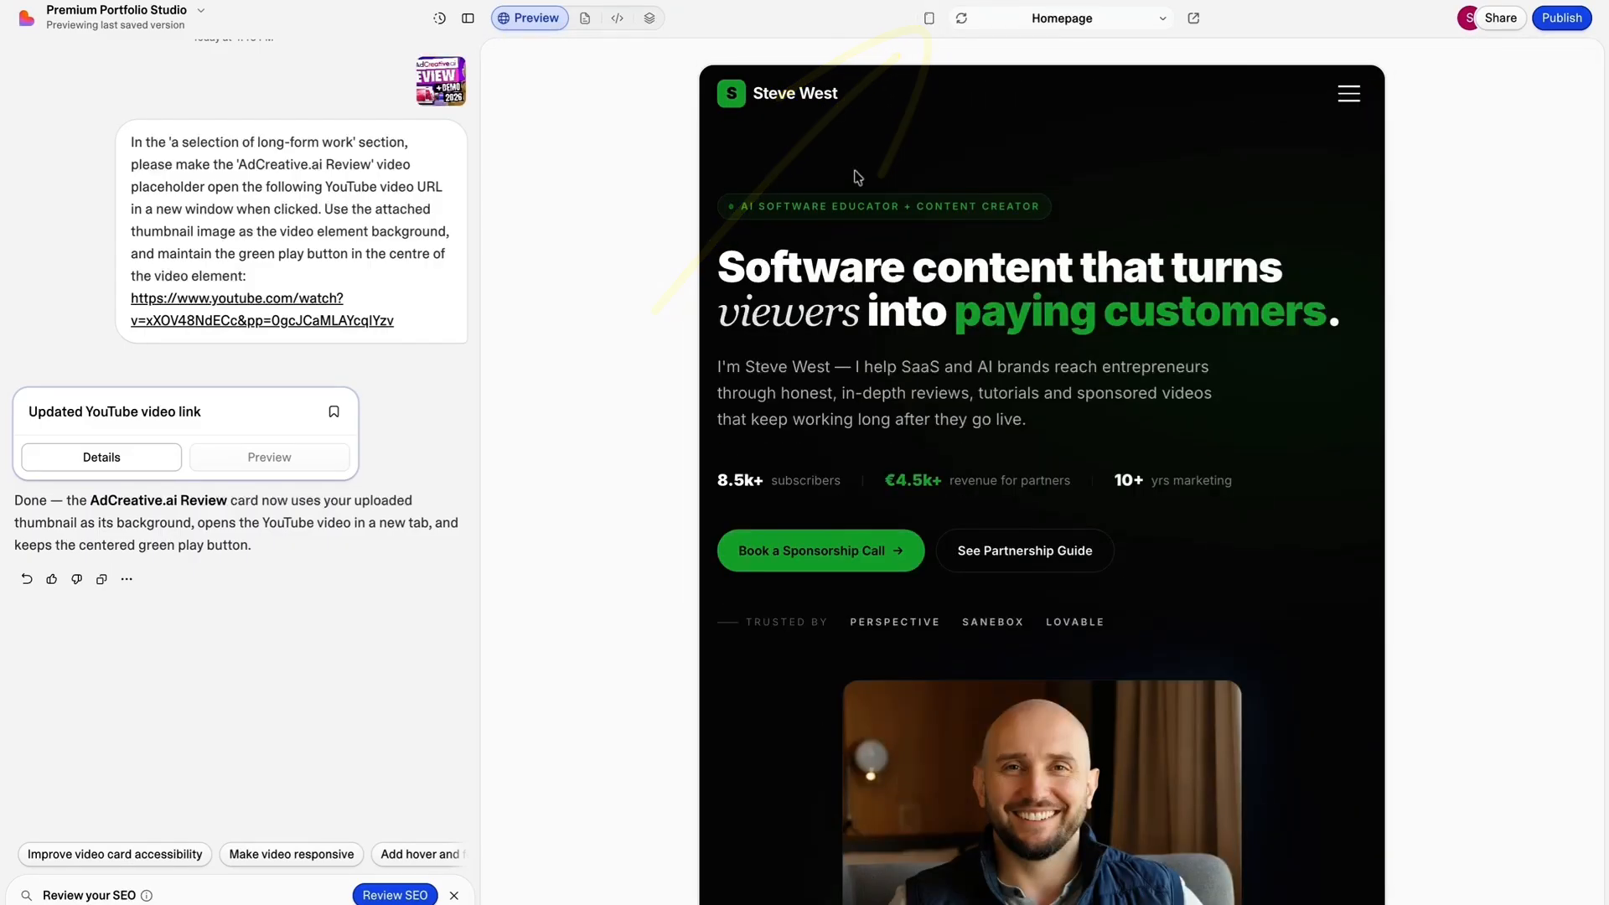
scroll(771, 129, down, 3)
scroll(783, 127, down, 10)
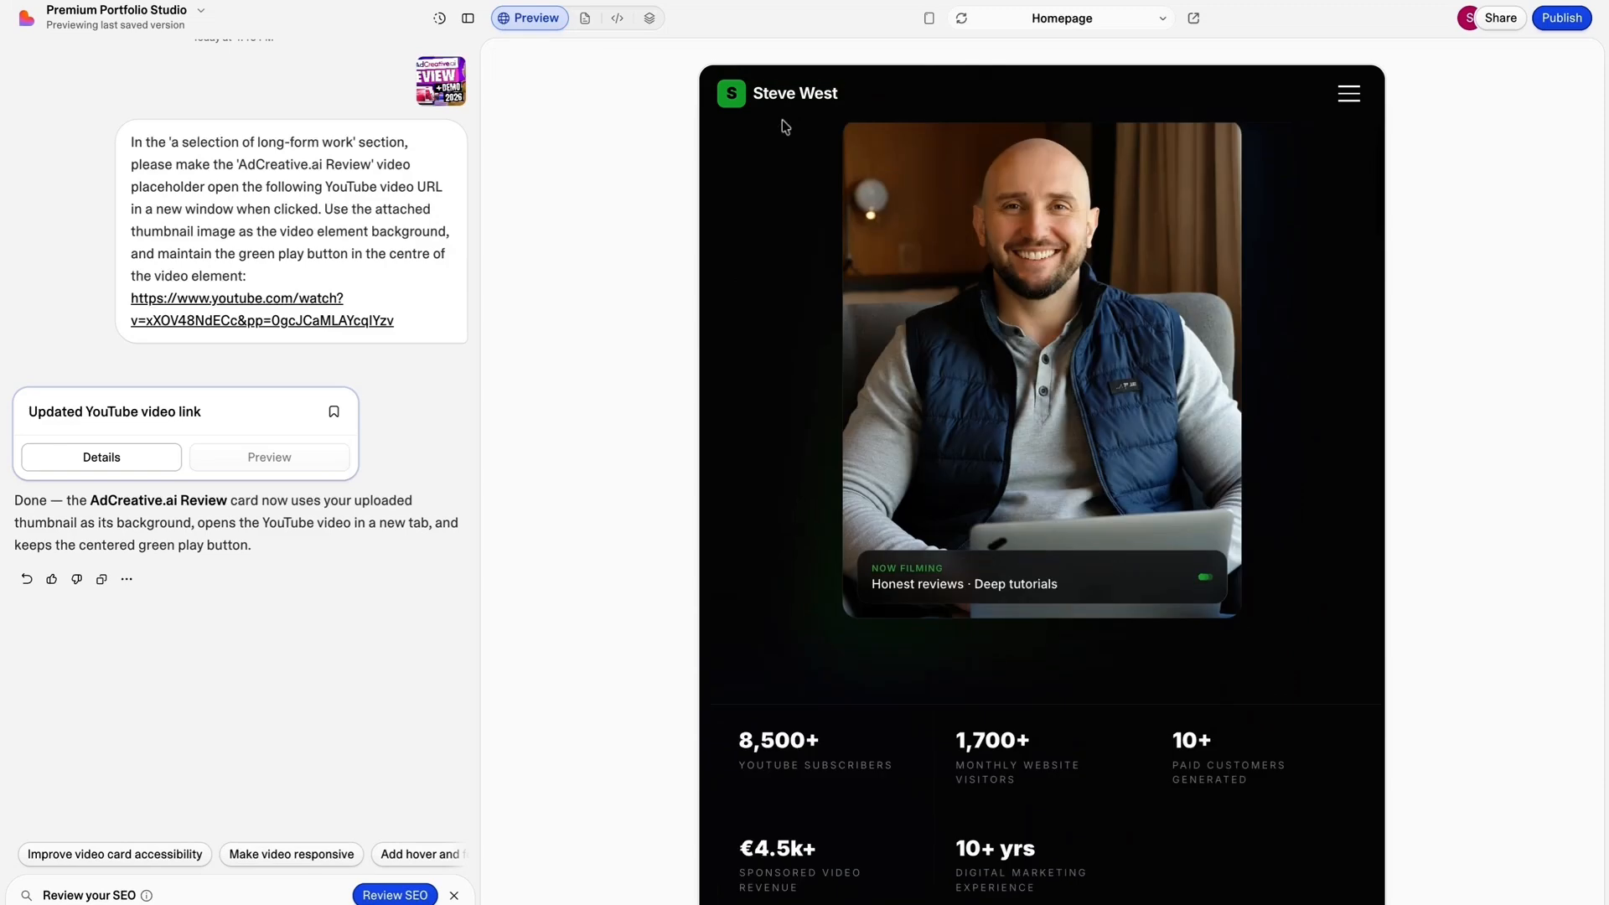
scroll(784, 128, down, 12)
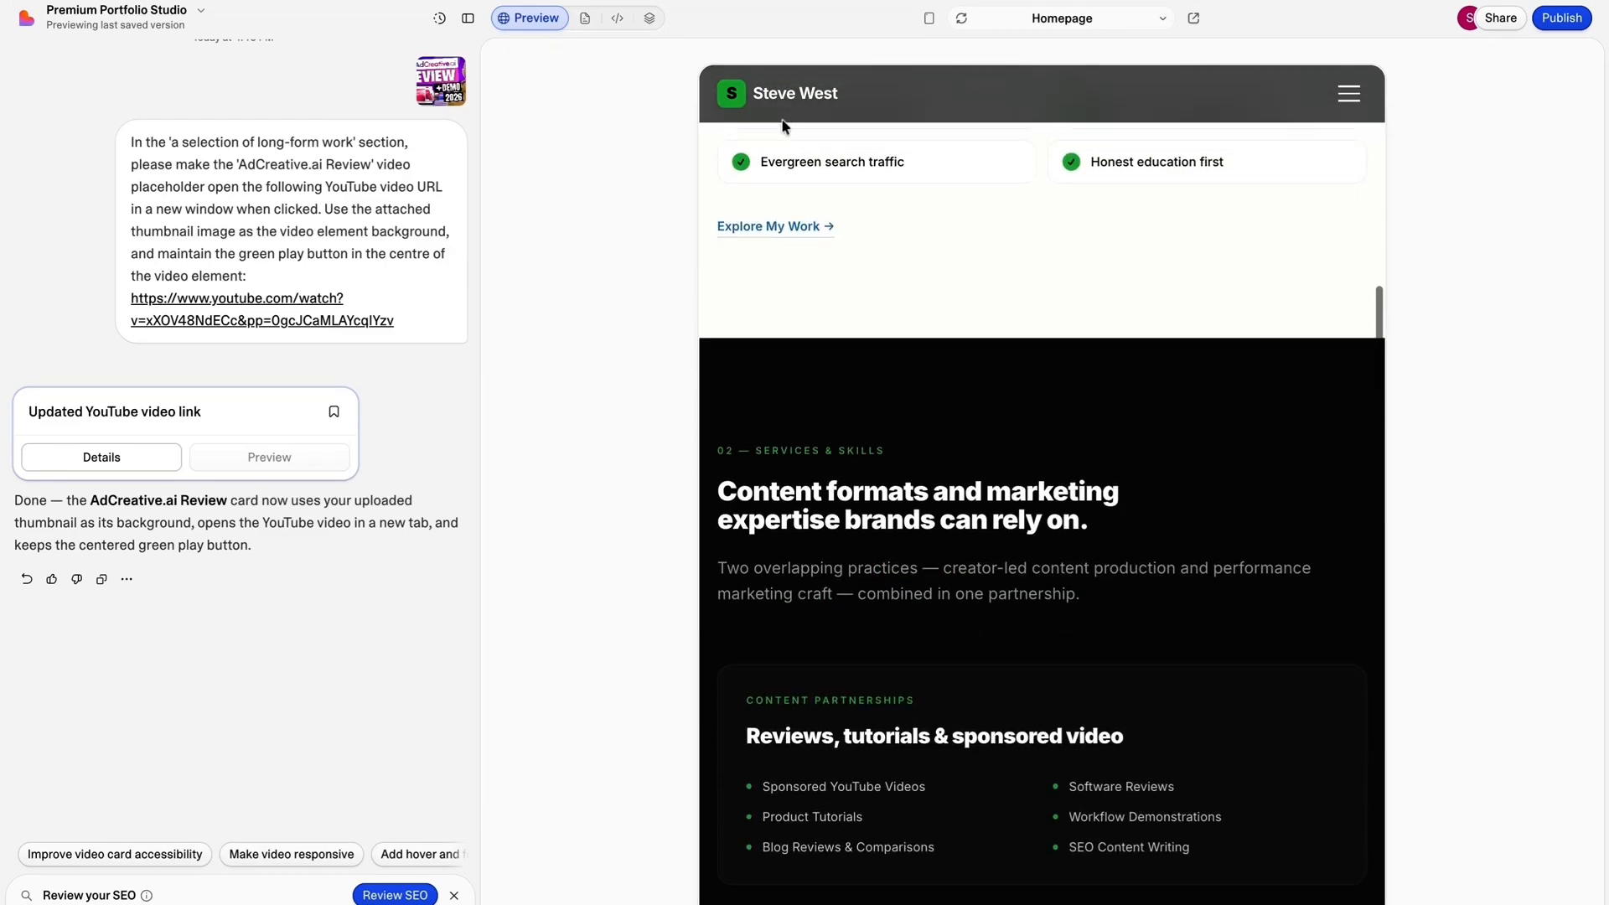
scroll(788, 134, down, 4)
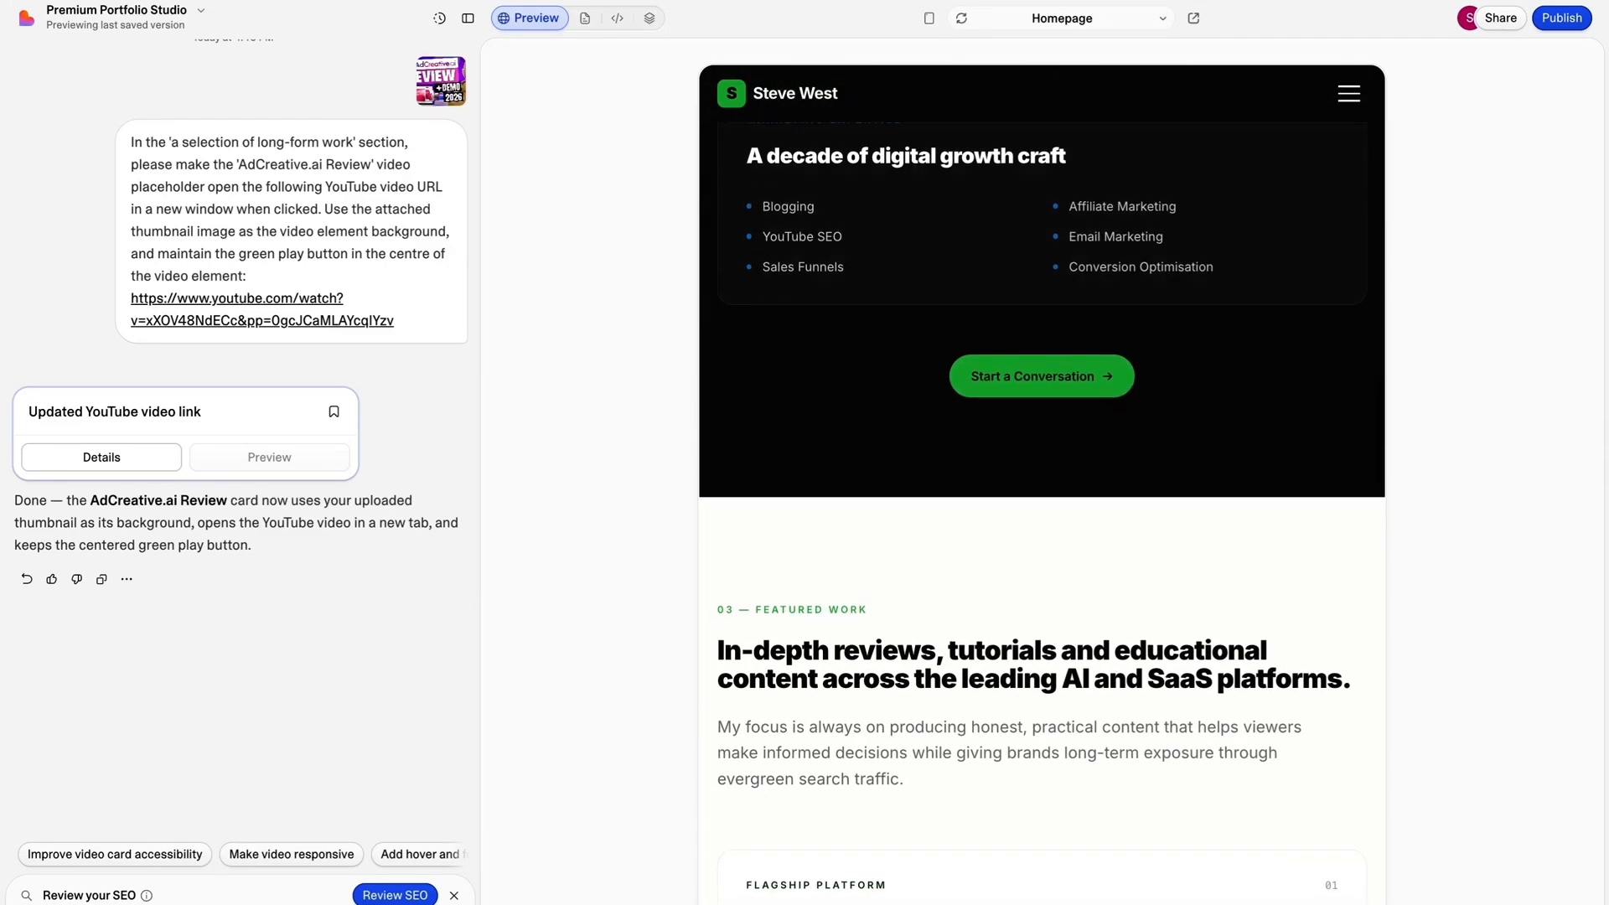
scroll(819, 220, down, 3)
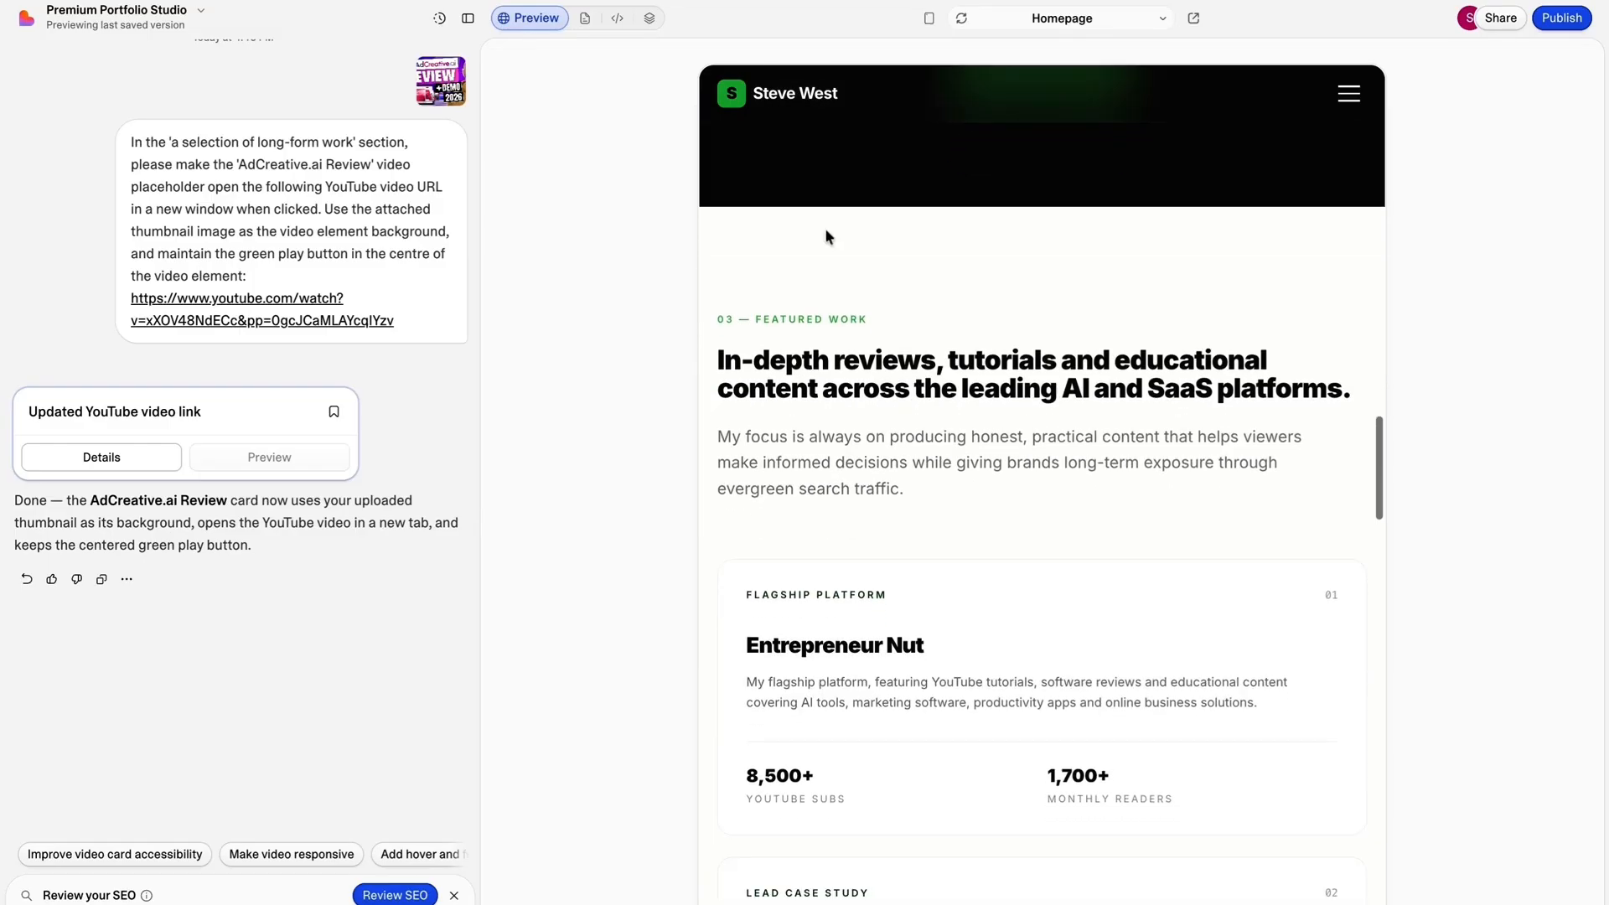
scroll(865, 455, down, 8)
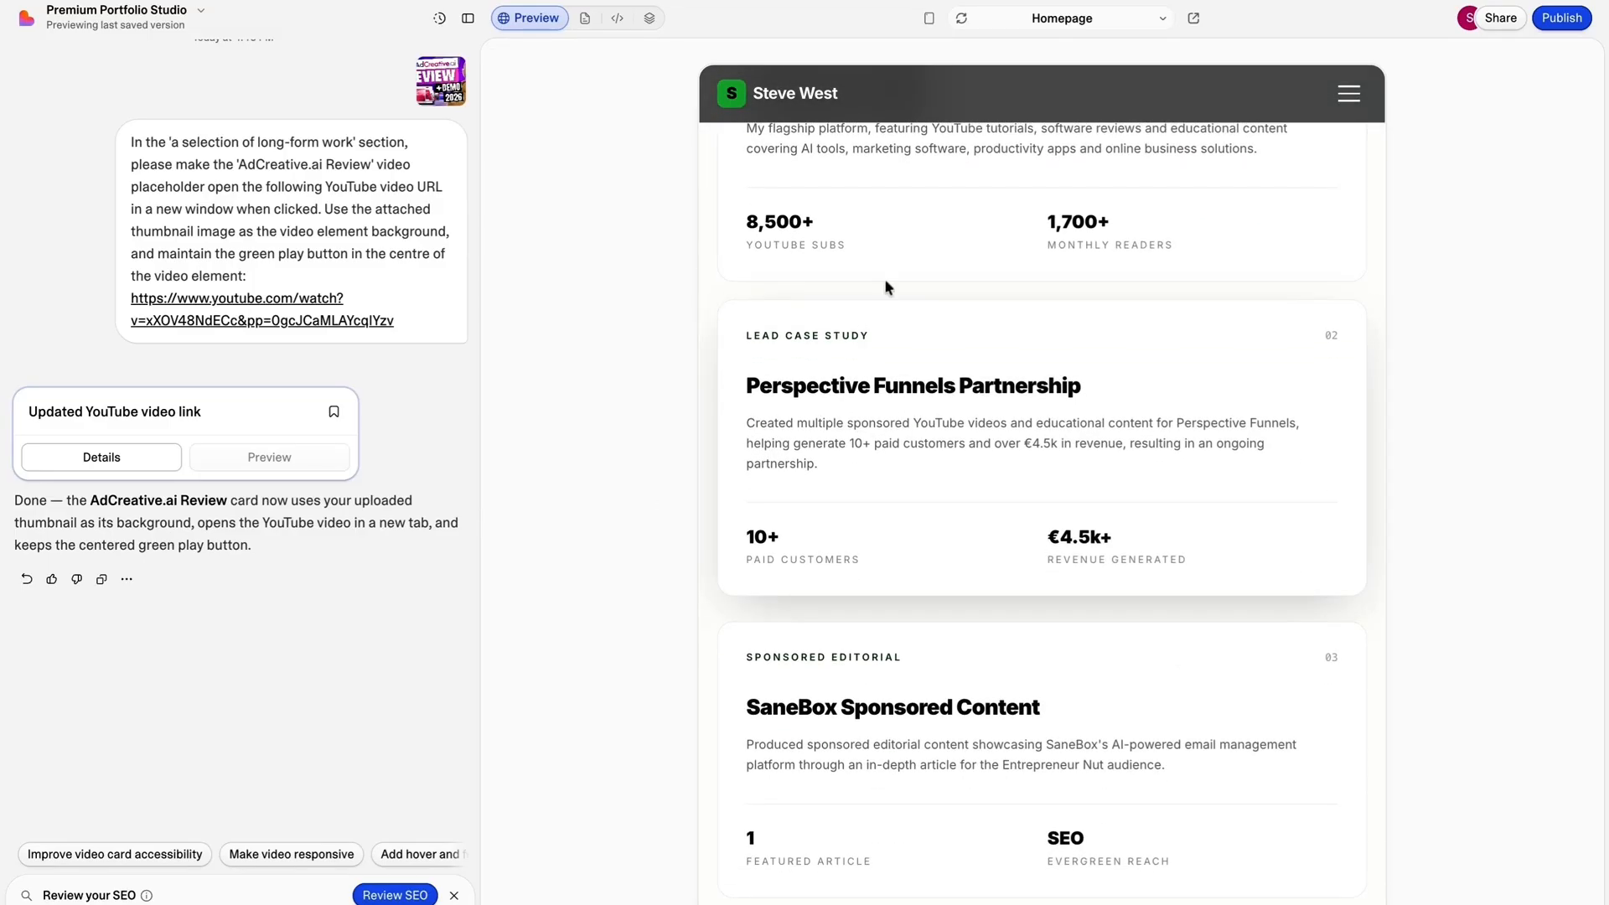
scroll(884, 278, down, 10)
scroll(893, 278, down, 5)
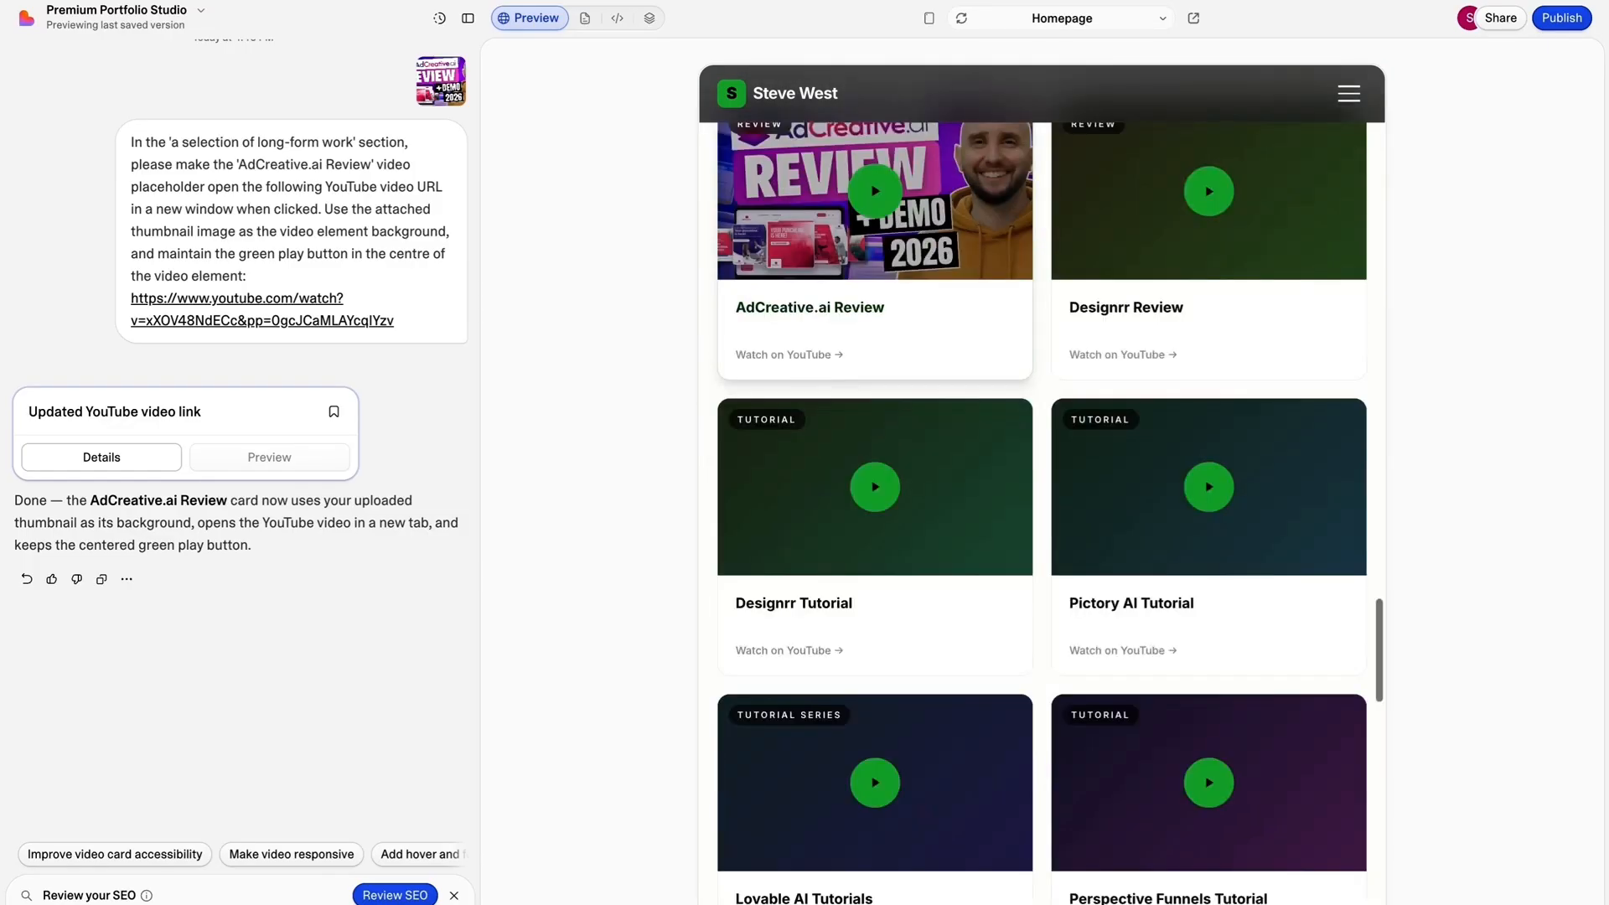
scroll(893, 278, up, 20)
scroll(893, 278, up, 20)
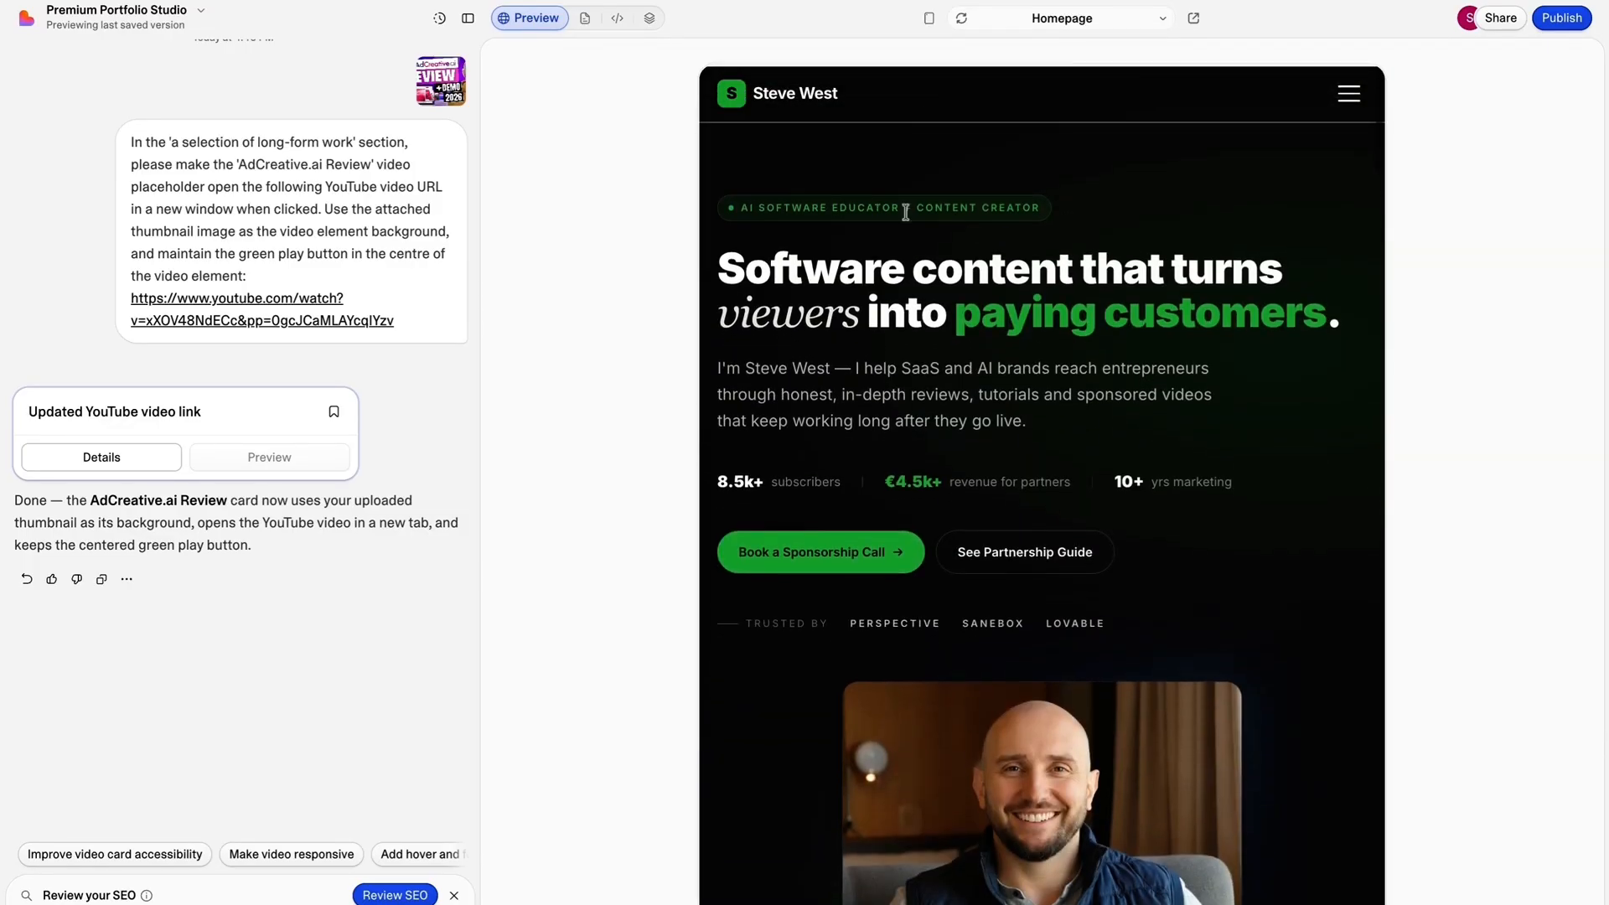
Switch the preview to mobile view and review the layout from the hero through the about section to services and skills.
click(931, 18)
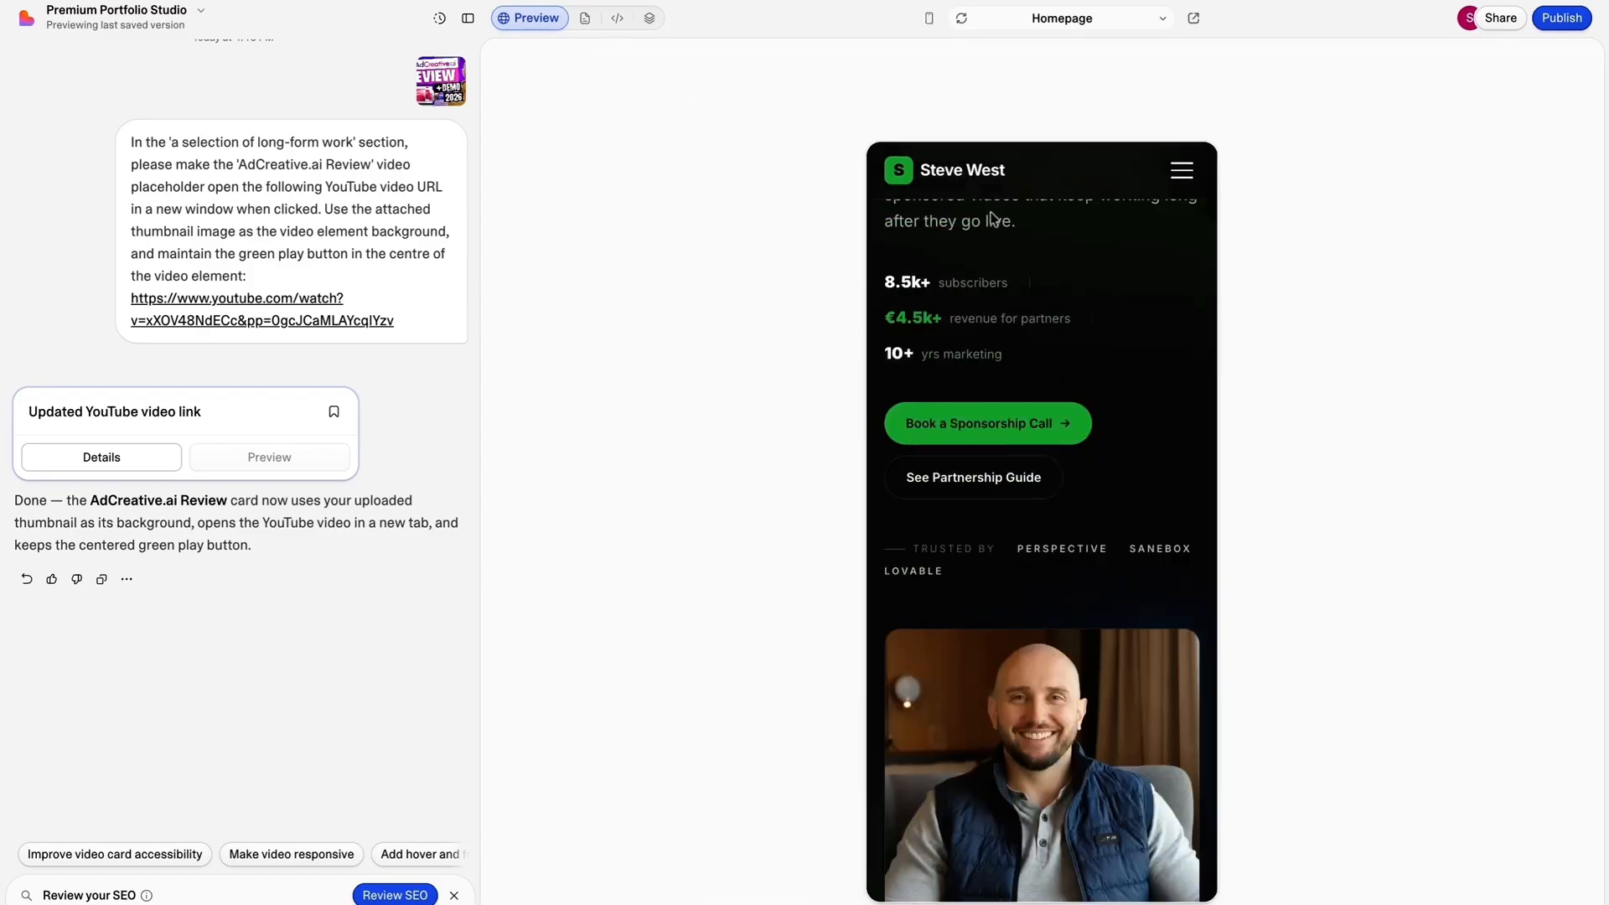
scroll(962, 224, down, 5)
scroll(962, 228, down, 10)
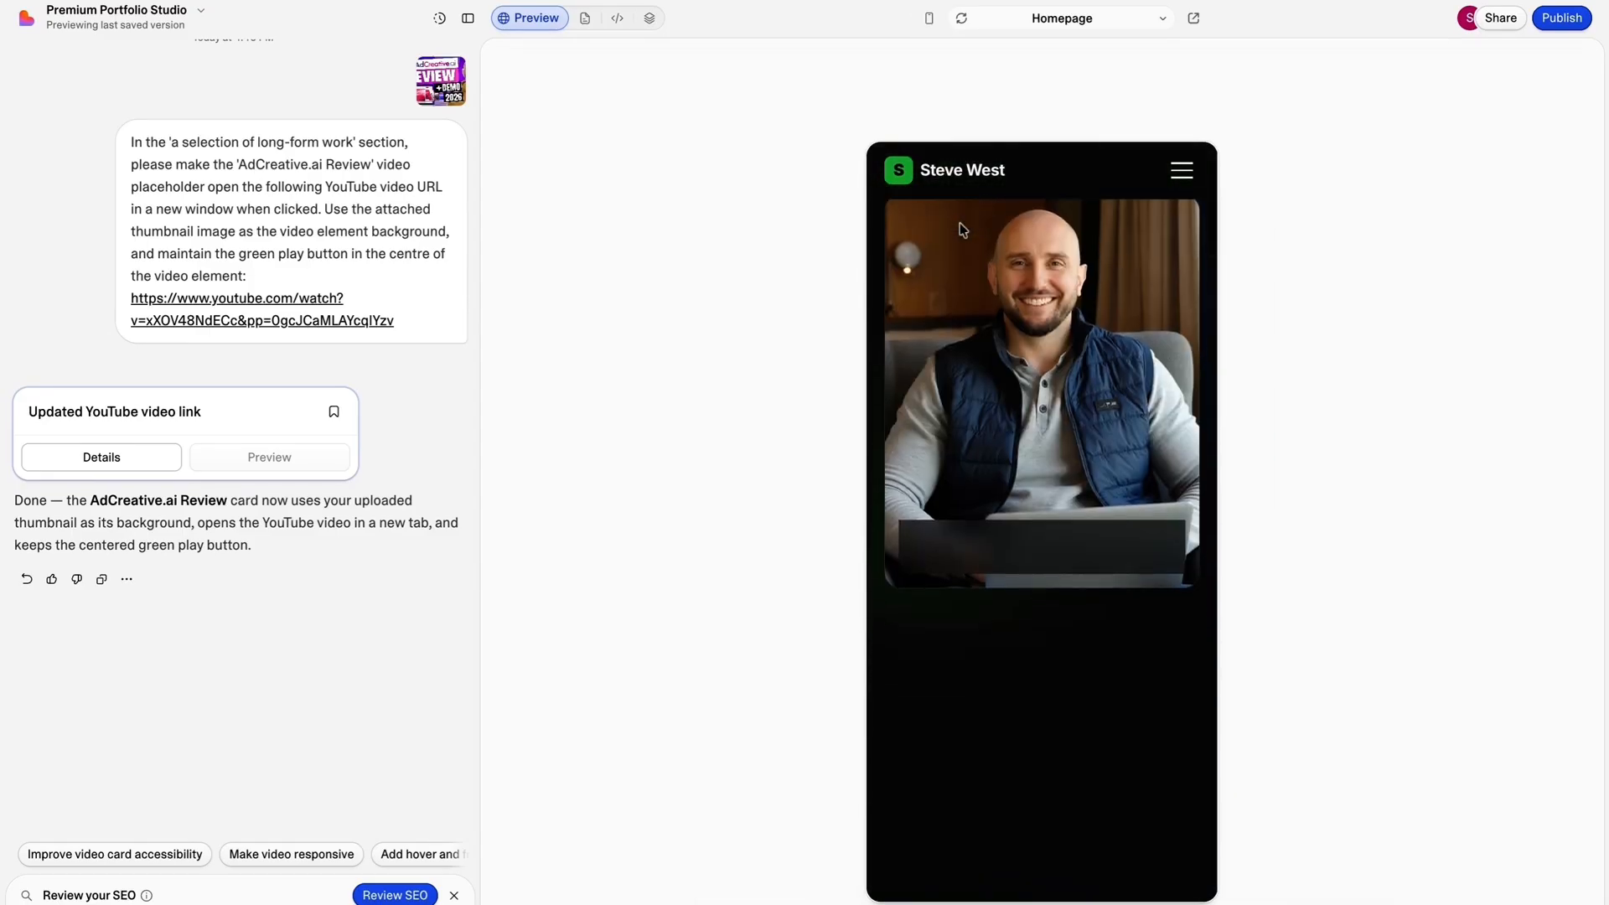
scroll(959, 220, down, 15)
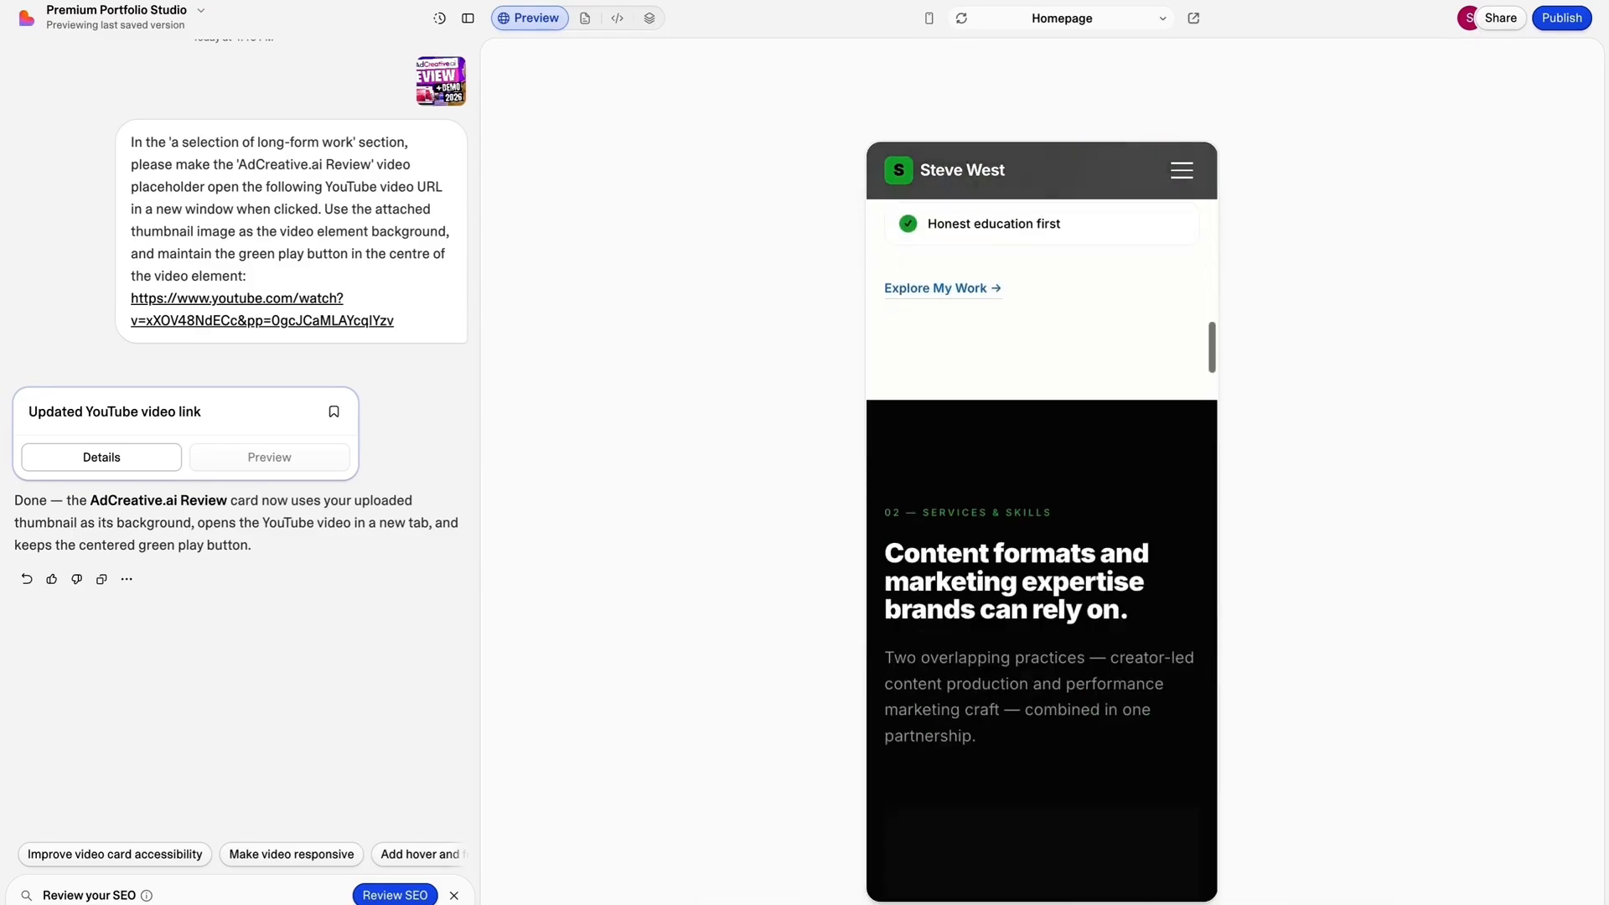
scroll(1042, 419, down, 4)
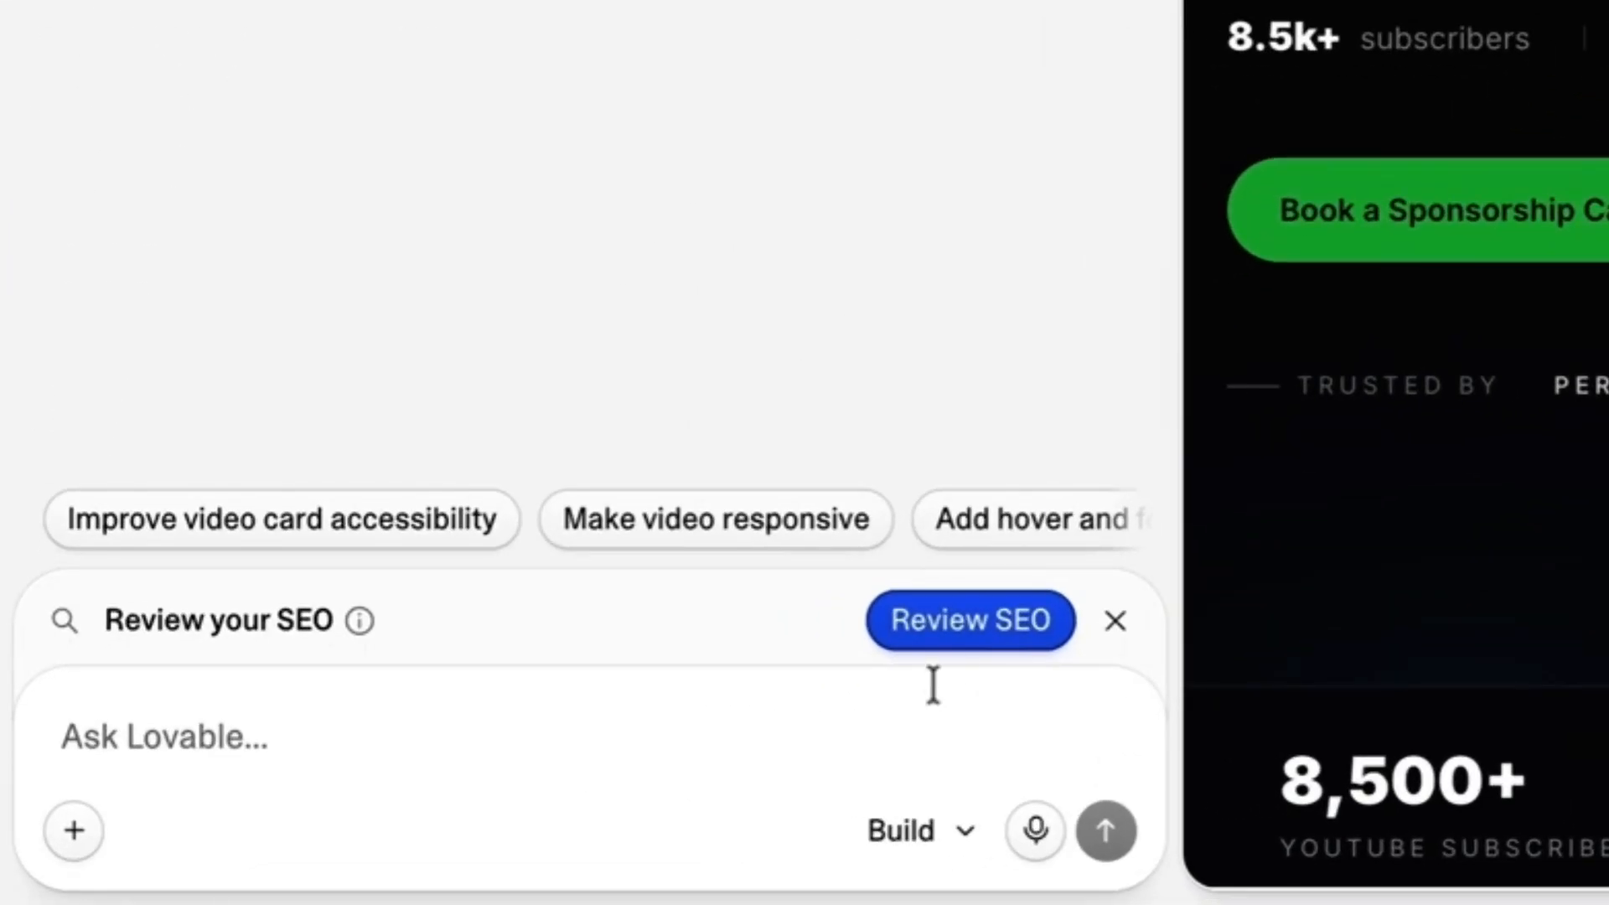
Run the SEO review on the project and look through the SEO and AI search findings.
click(939, 637)
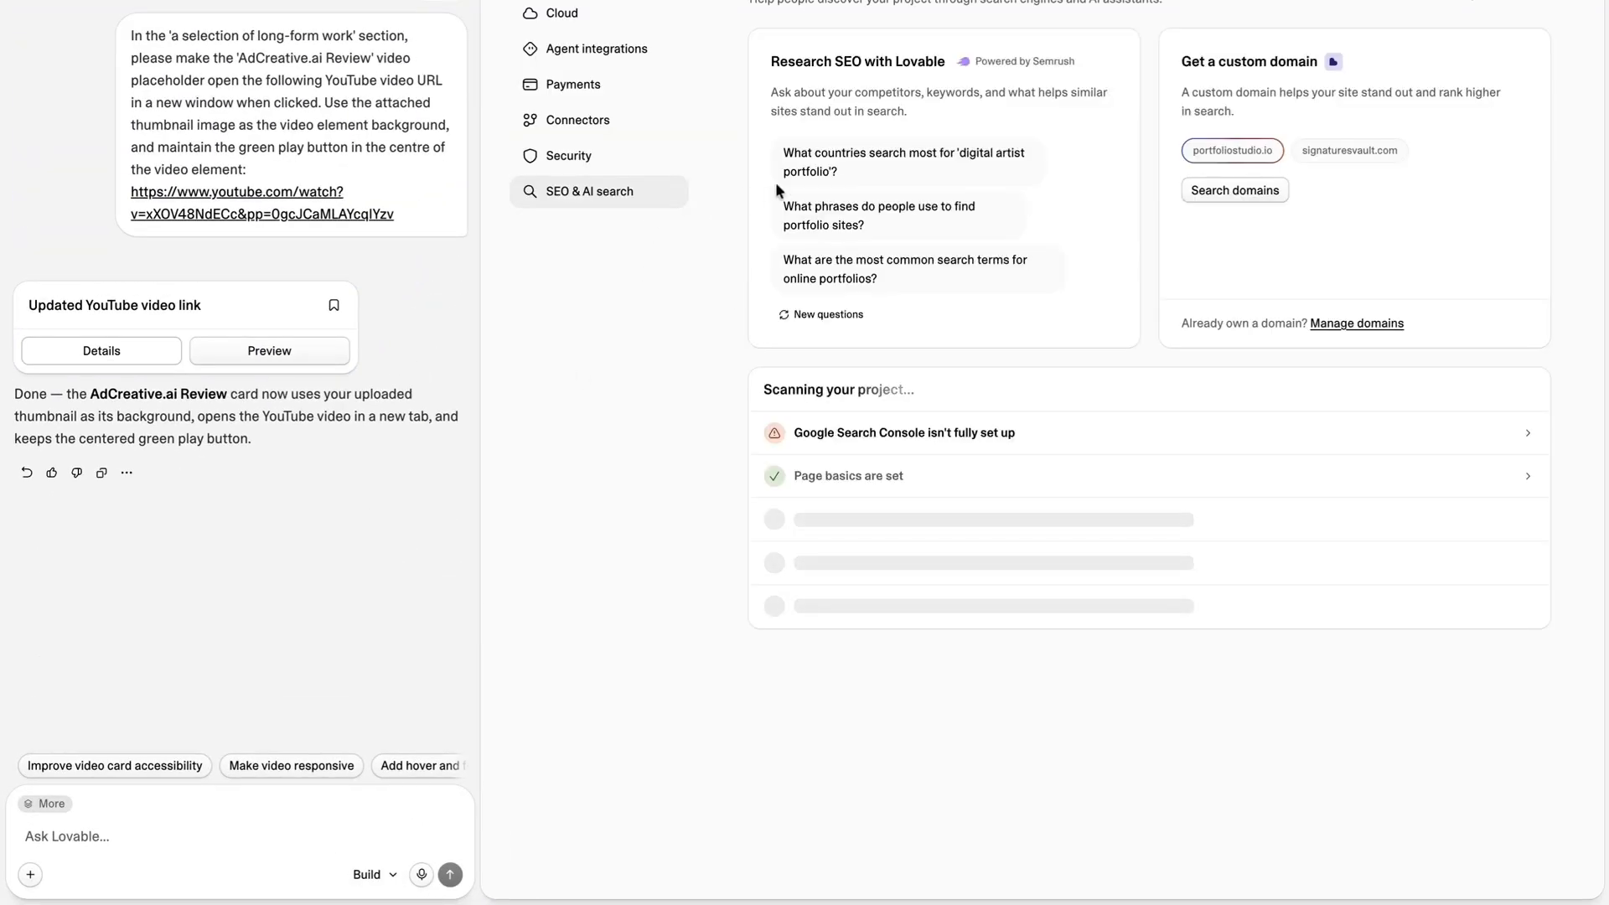
scroll(958, 134, down, 1)
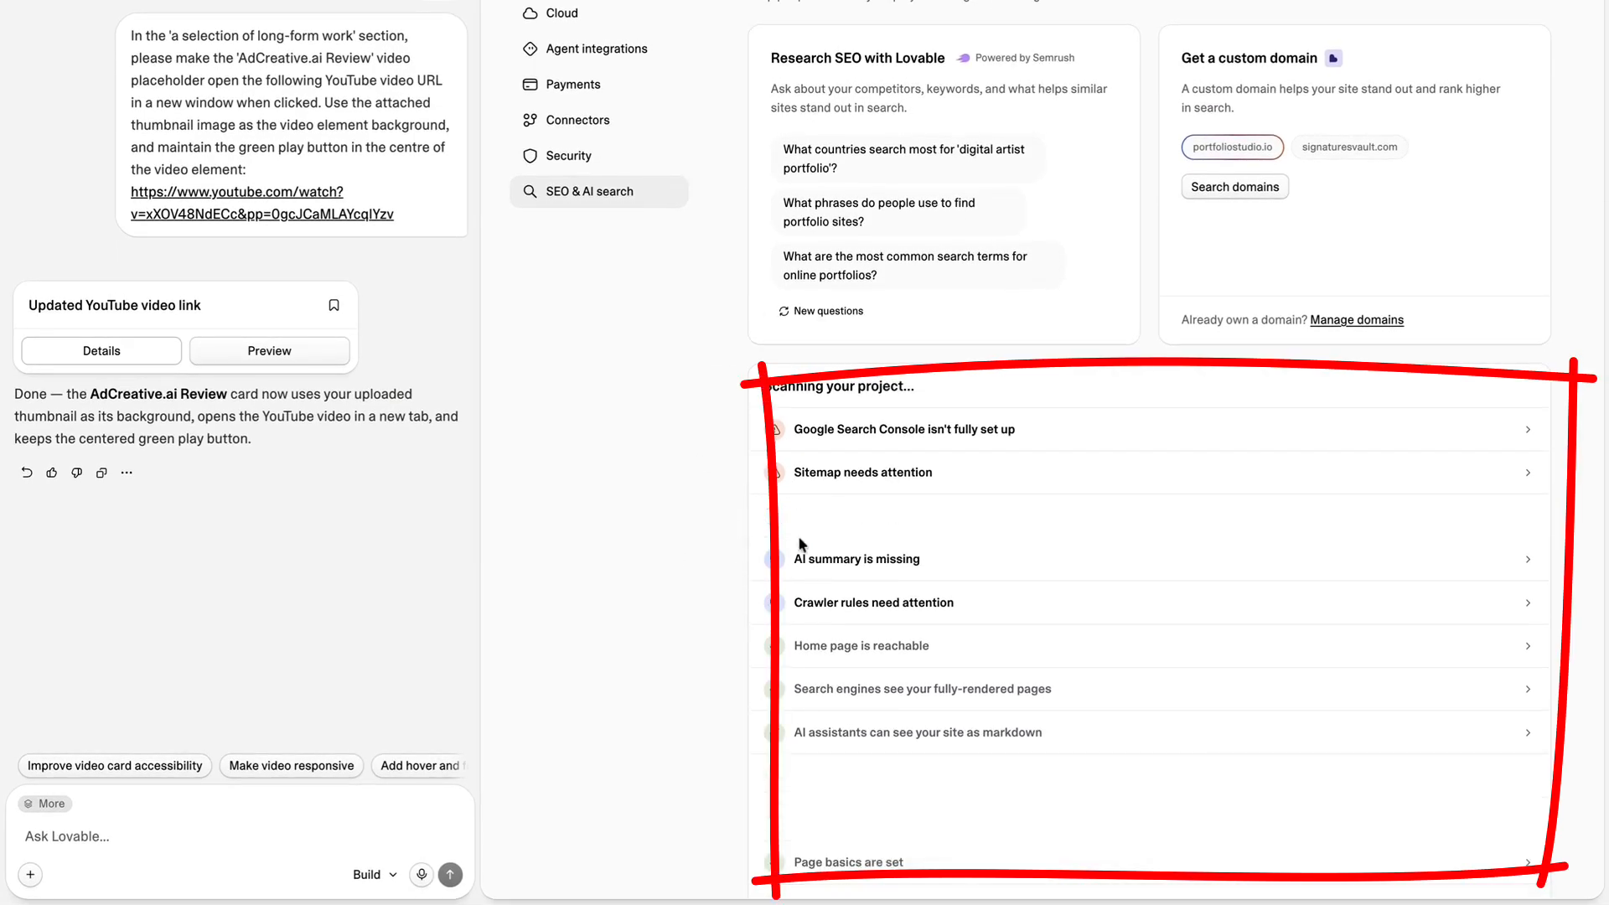
scroll(825, 598, down, 2)
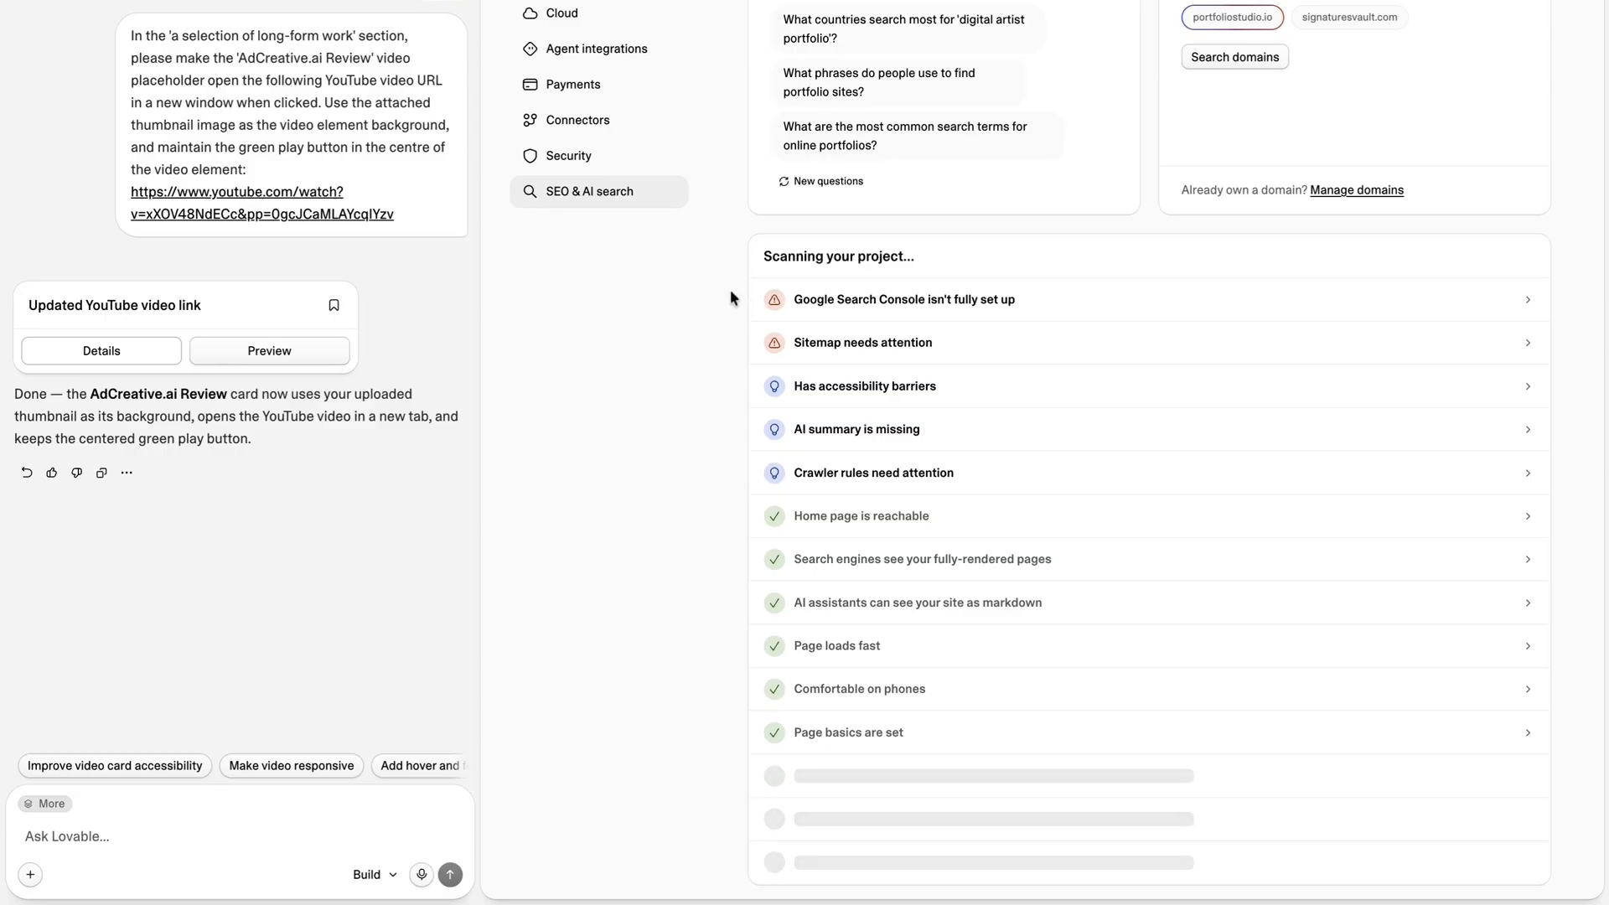
scroll(731, 291, up, 2)
scroll(731, 291, down, 2)
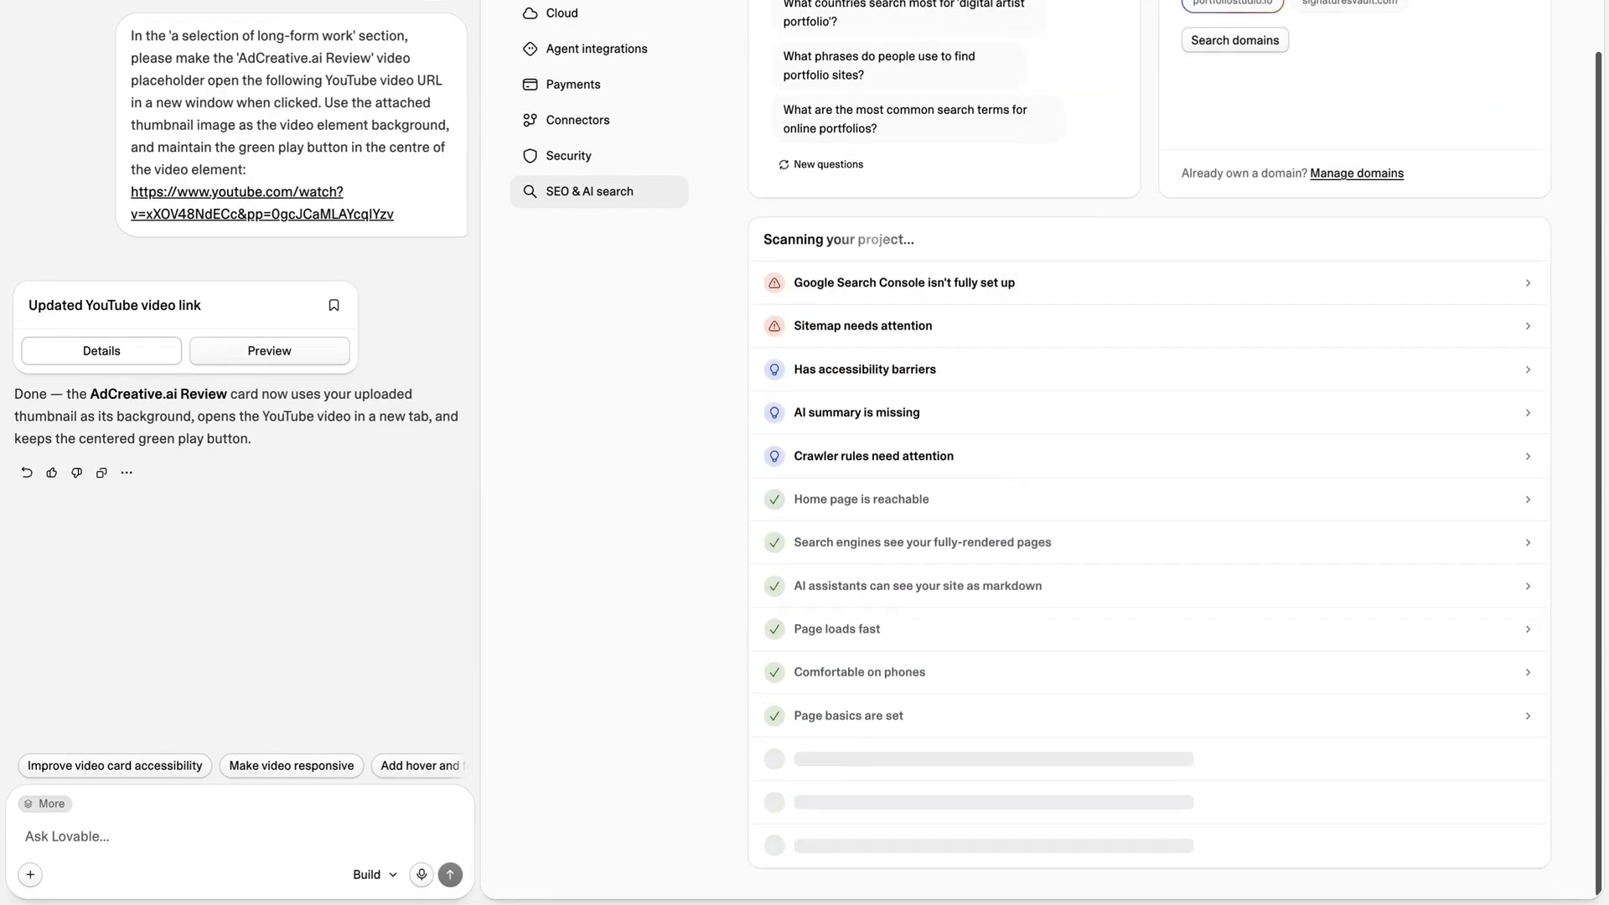
scroll(813, 363, down, 1)
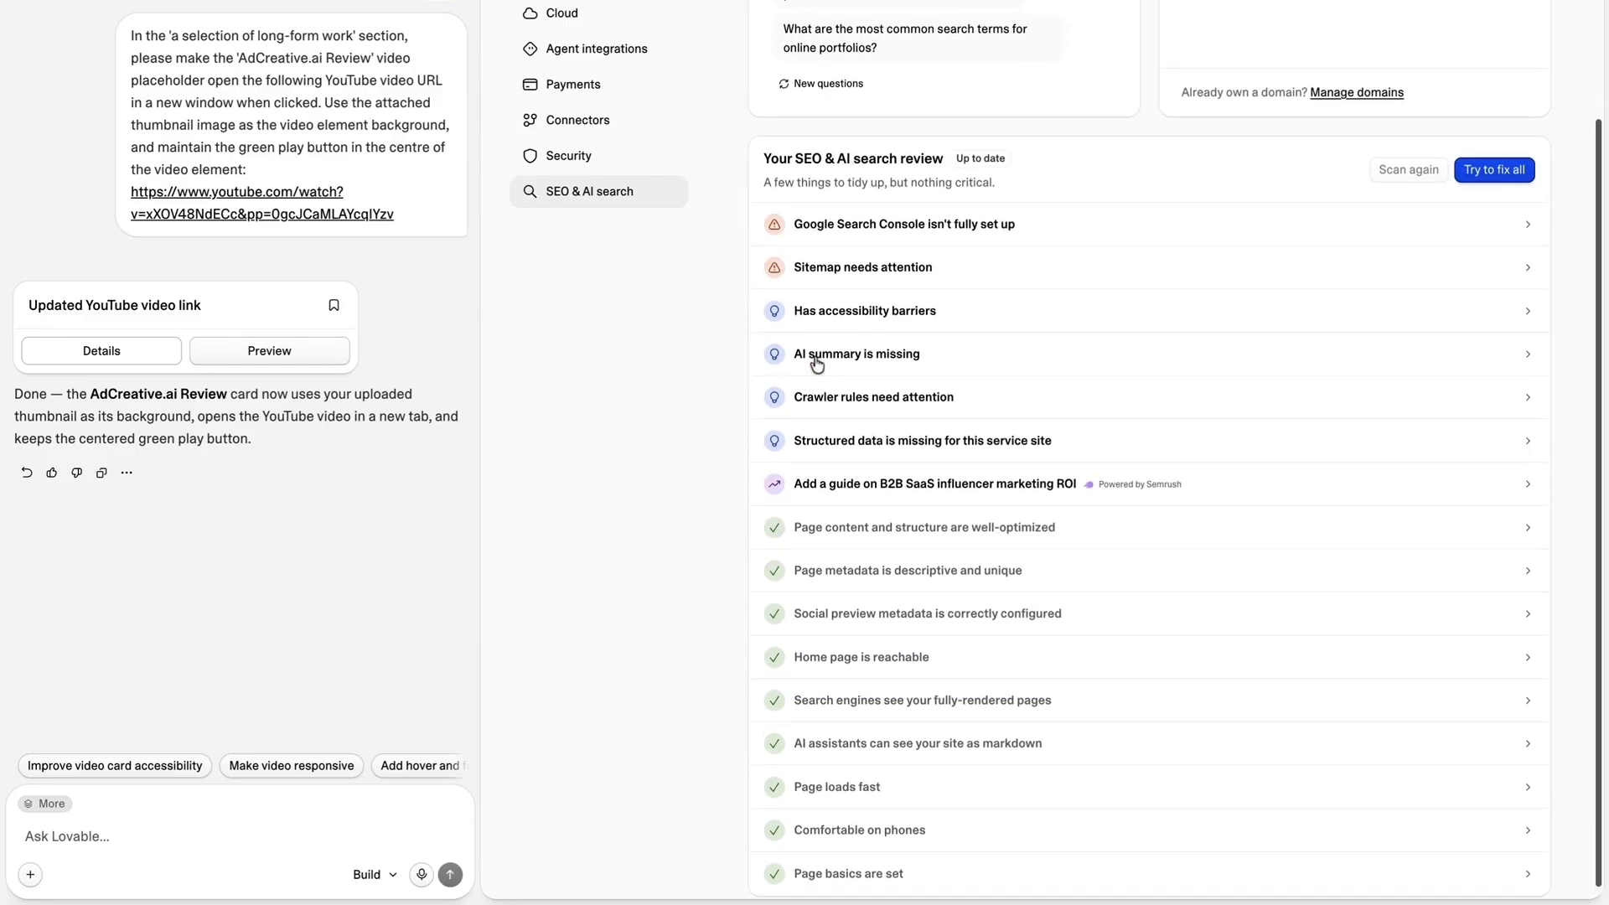
scroll(743, 384, up, 2)
scroll(746, 369, down, 1)
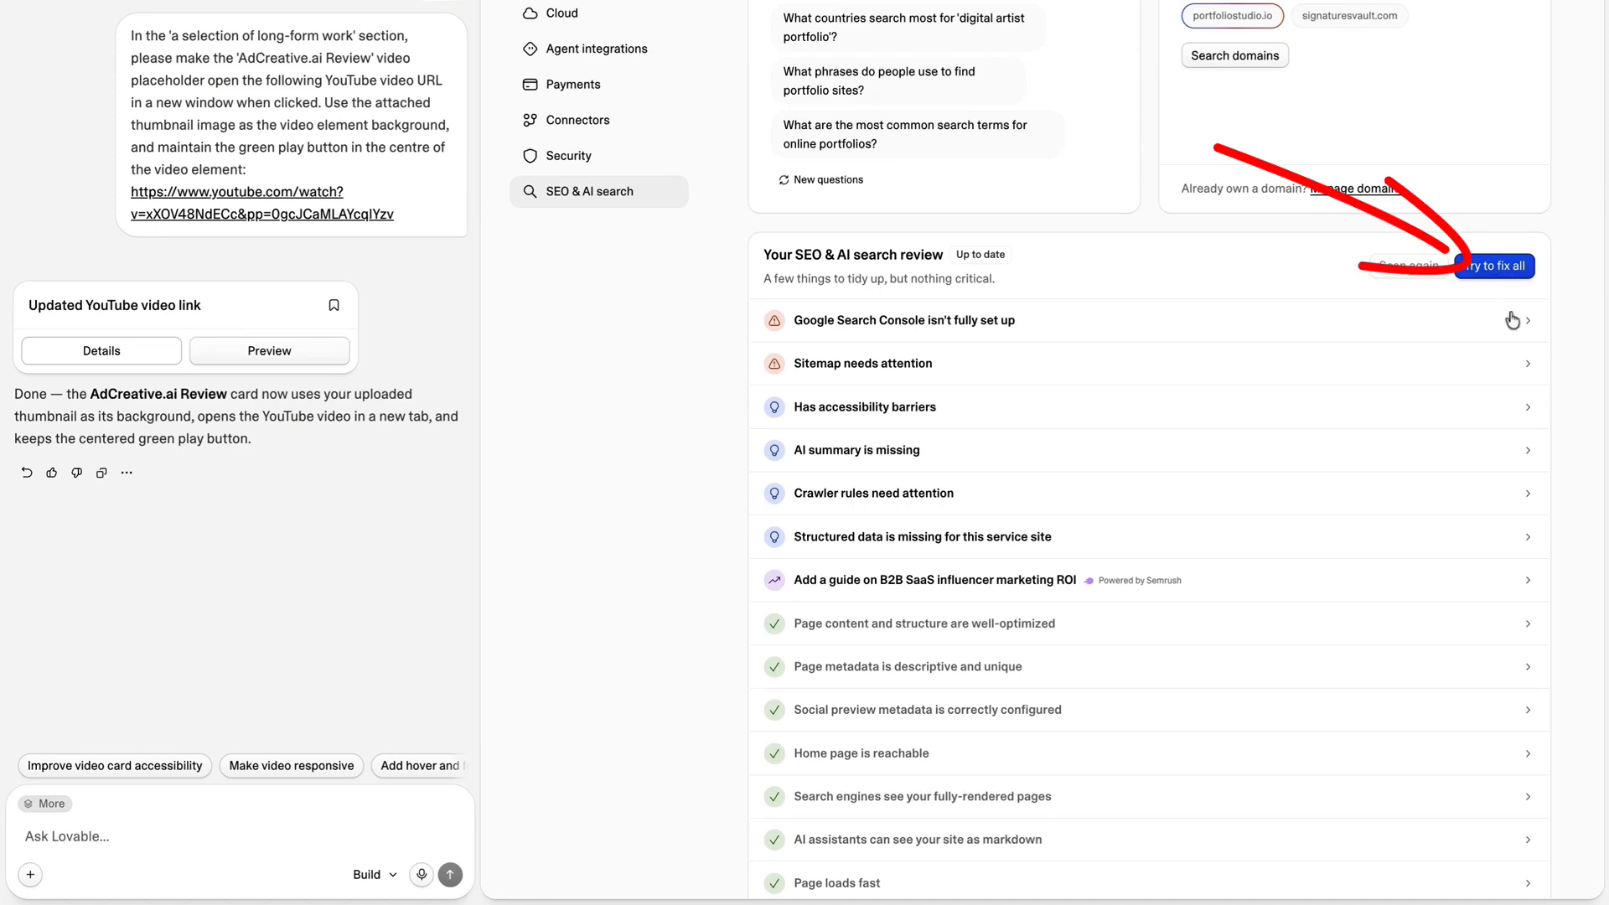
Ignore the Google Search Console finding and have all remaining SEO and AI search findings fixed automatically.
click(870, 323)
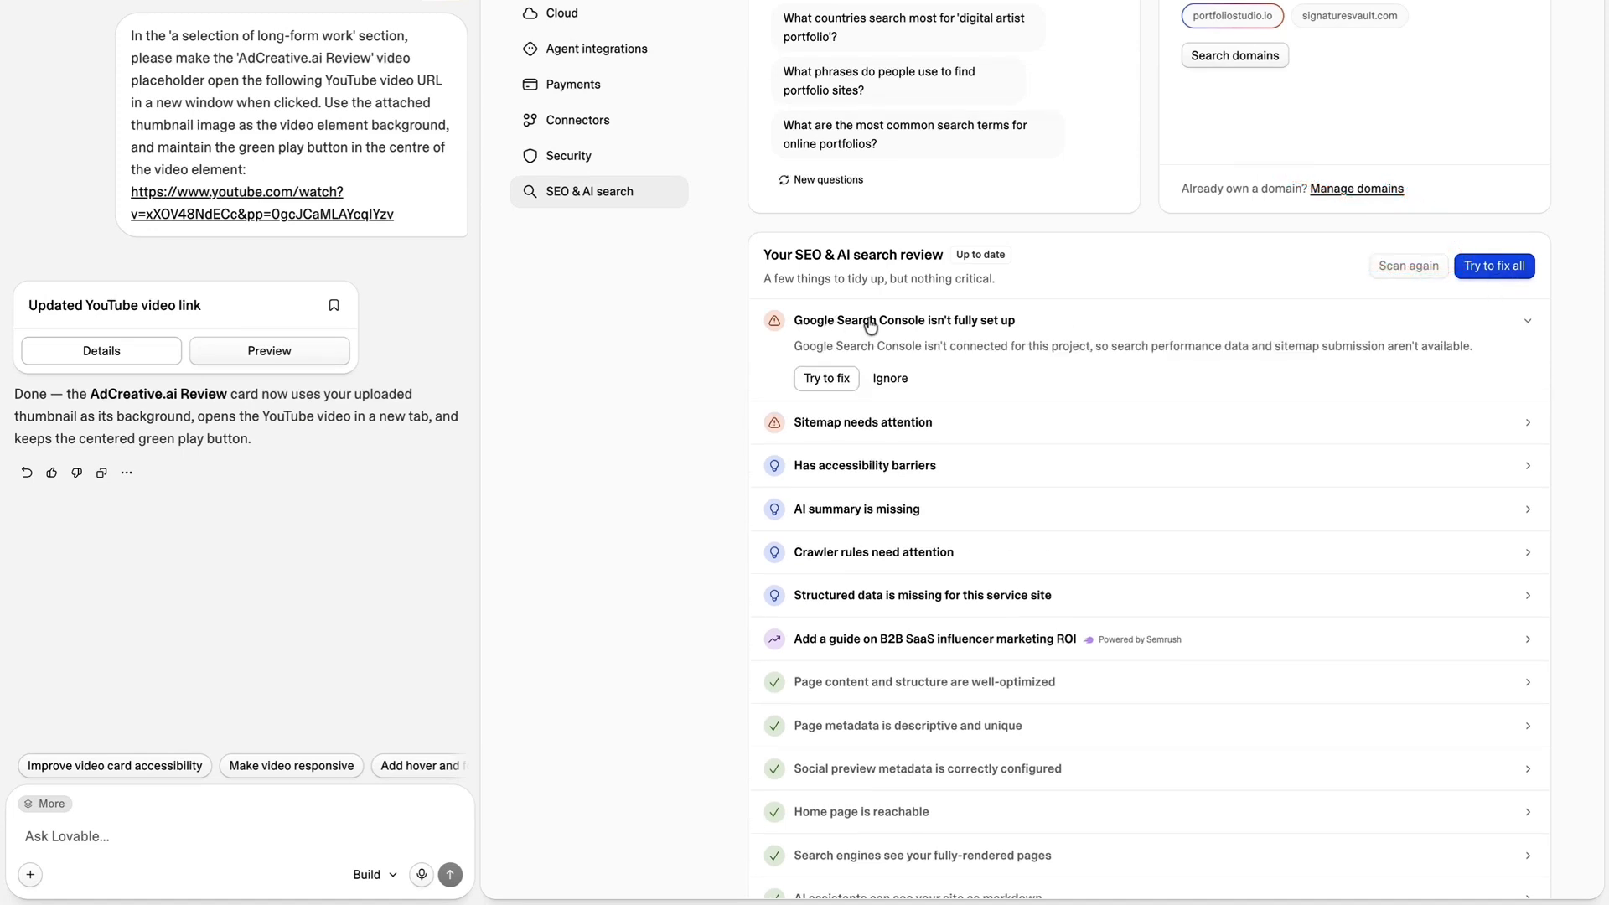
click(893, 381)
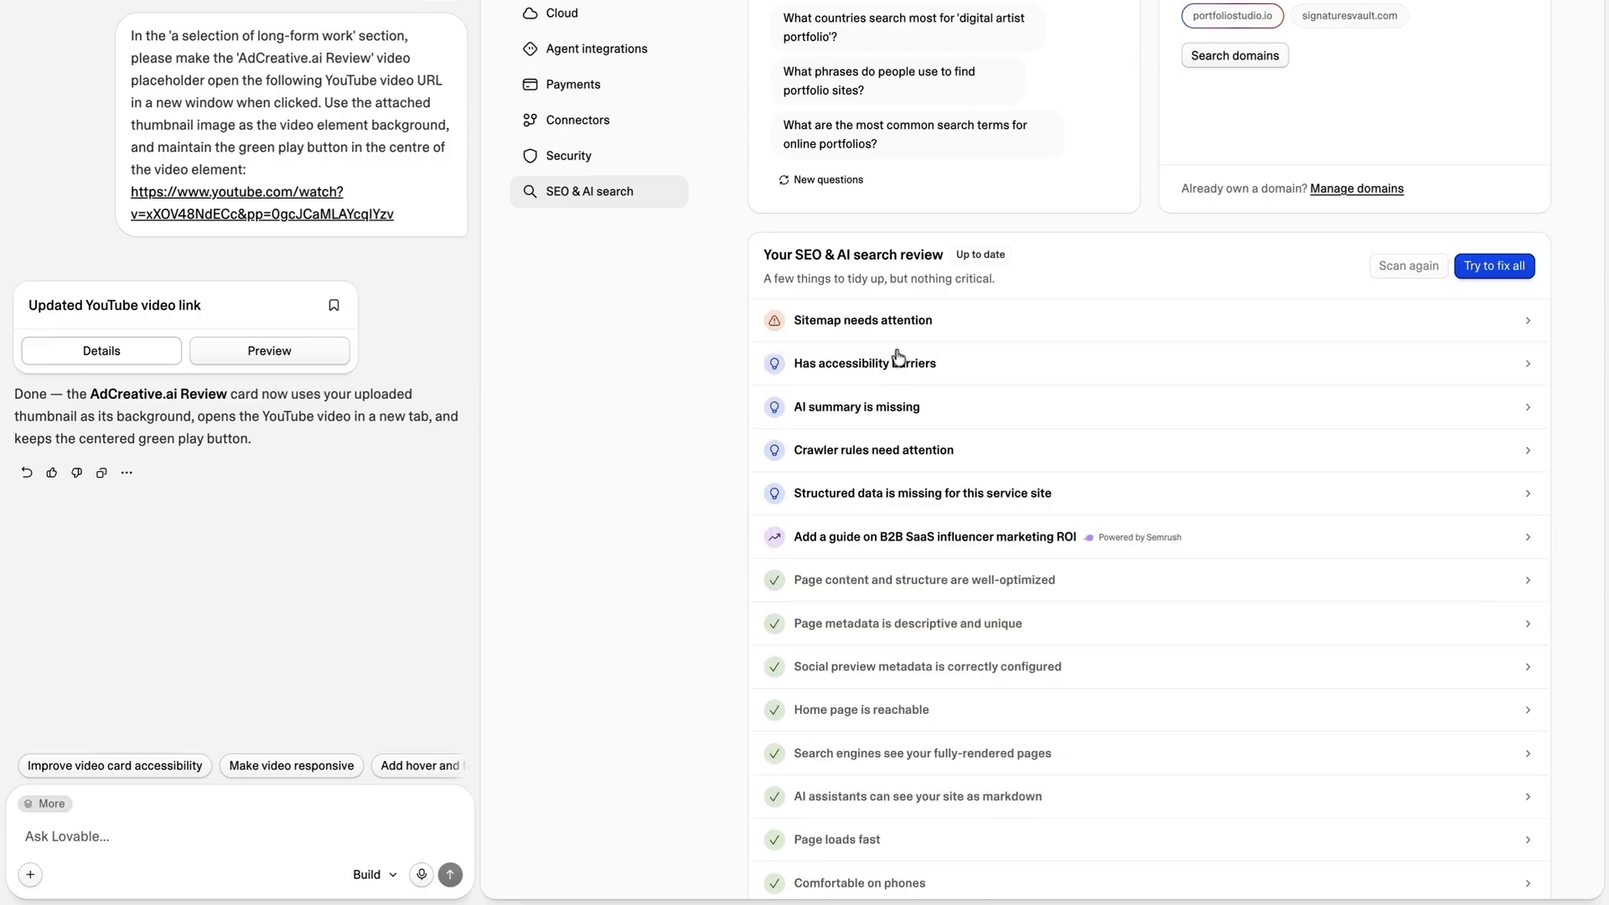
click(1497, 267)
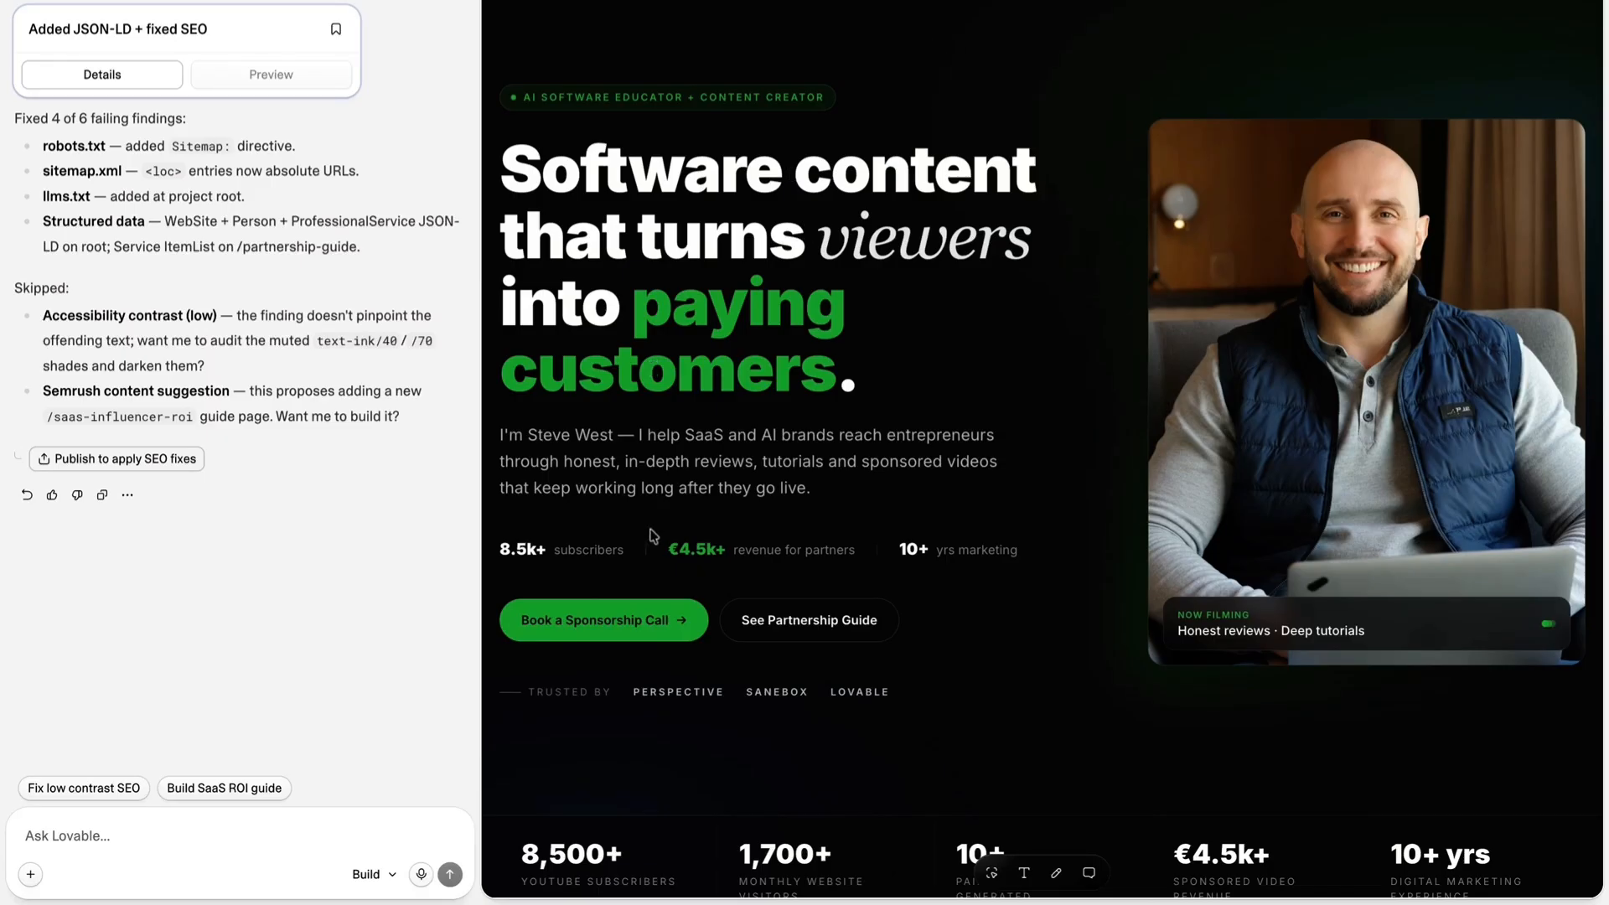
Prompt for a professional contact section above the footer with name, email and message fields, consistent with the site's design, and check it in the preview.
click(271, 828)
text(Add a professional contact section above the footer with fields for name, email and message. Keep the design consistent with the rest of the website.)
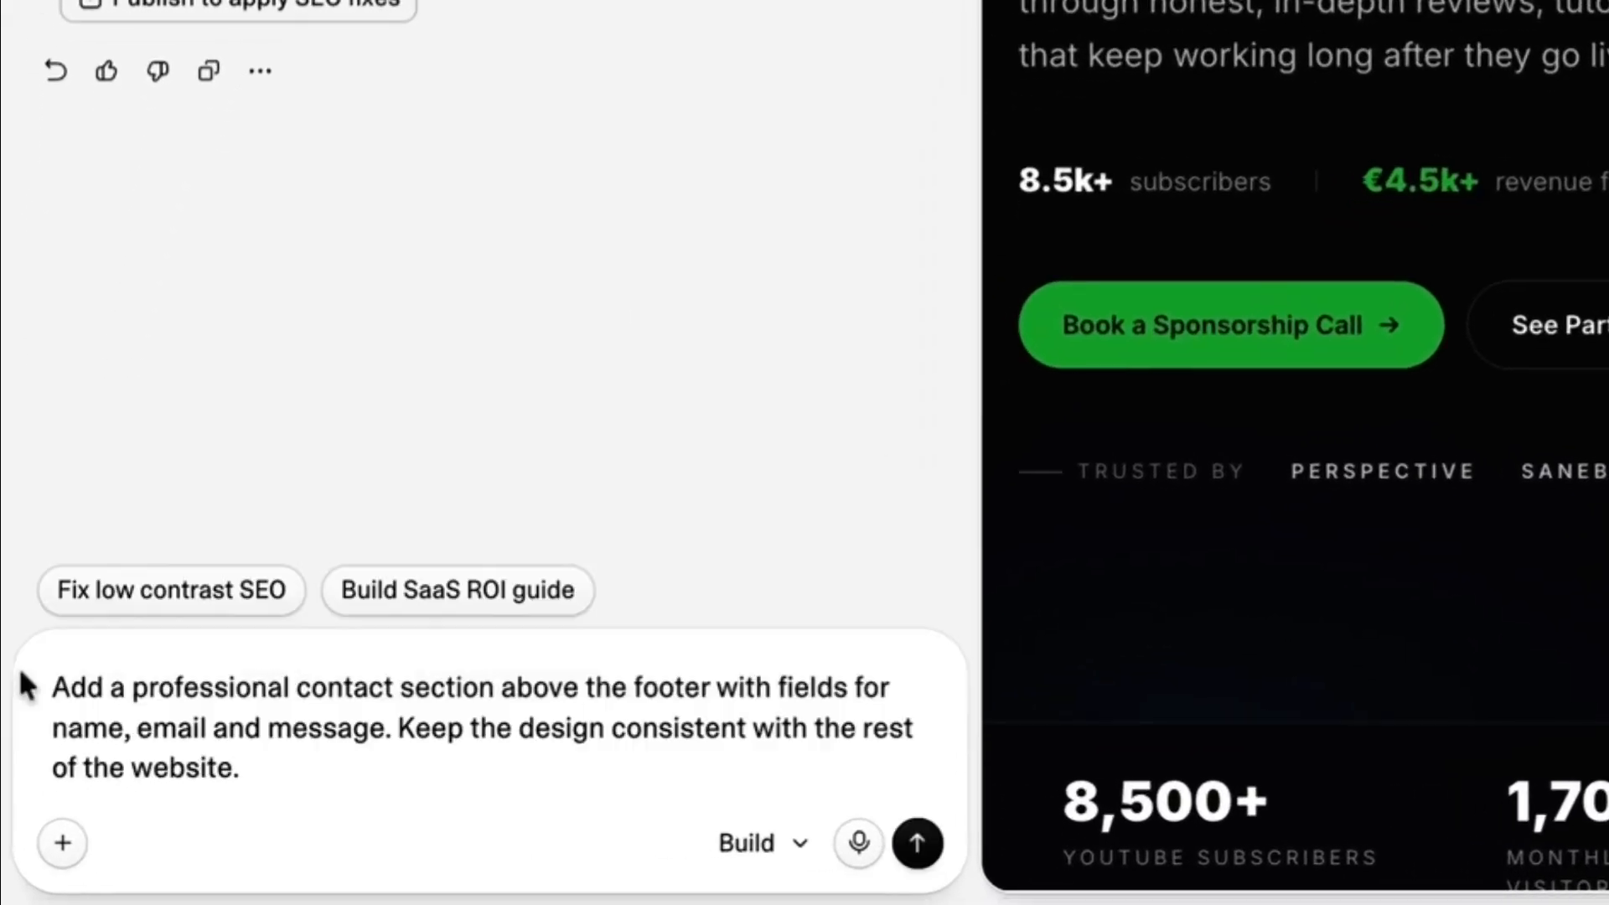
drag(52, 687, 292, 727)
key(shift+Right)
key(shift+Right)
key(shift+Right)
key(shift+Right)
key(shift+Right)
key(shift+Right)
key(shift+Right)
key(shift+Right)
key(shift+Right)
key(shift+Right)
key(shift+Right)
key(shift+Right)
key(shift+Right)
key(shift+Right)
key(shift+Right)
key(shift+Right)
key(shift+Right)
key(shift+Right)
key(shift+Right)
key(shift+Right)
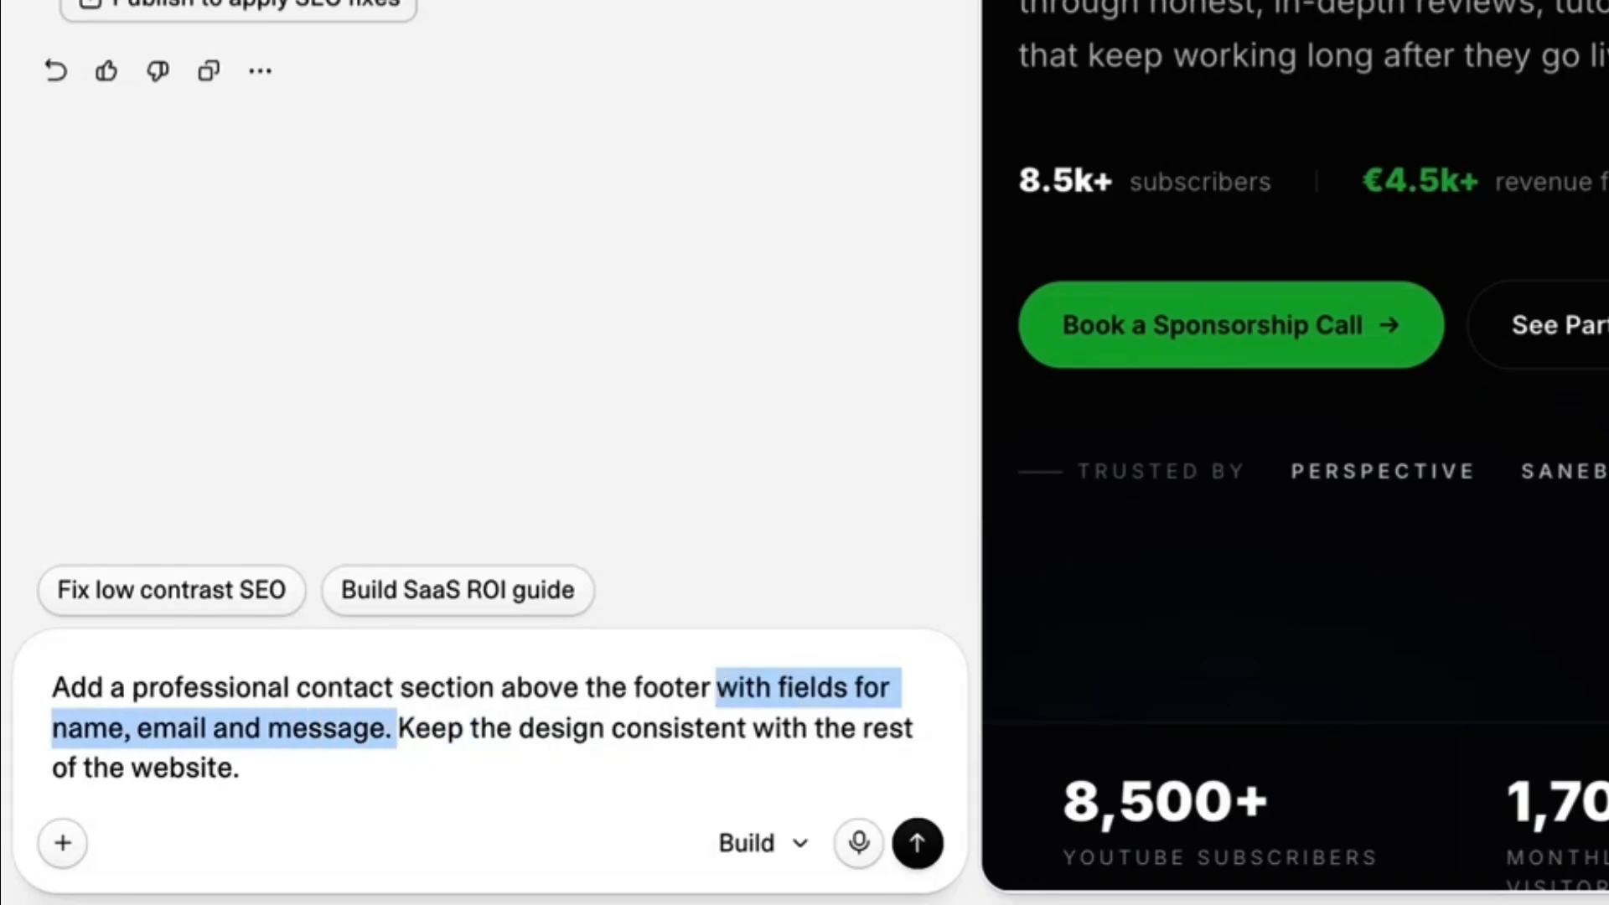
key(shift+Right)
key(shift+Right)
key(shift+Right)
key(shift+Right)
key(shift+Right)
key(shift+Right)
key(shift+Right)
key(shift+Right)
key(shift+Right)
key(shift+Right)
key(shift+Right)
key(shift+Right)
key(shift+Right)
key(shift+Right)
key(shift+Right)
key(shift+Right)
key(shift+Right)
key(shift+Right)
key(shift+Right)
key(shift+Right)
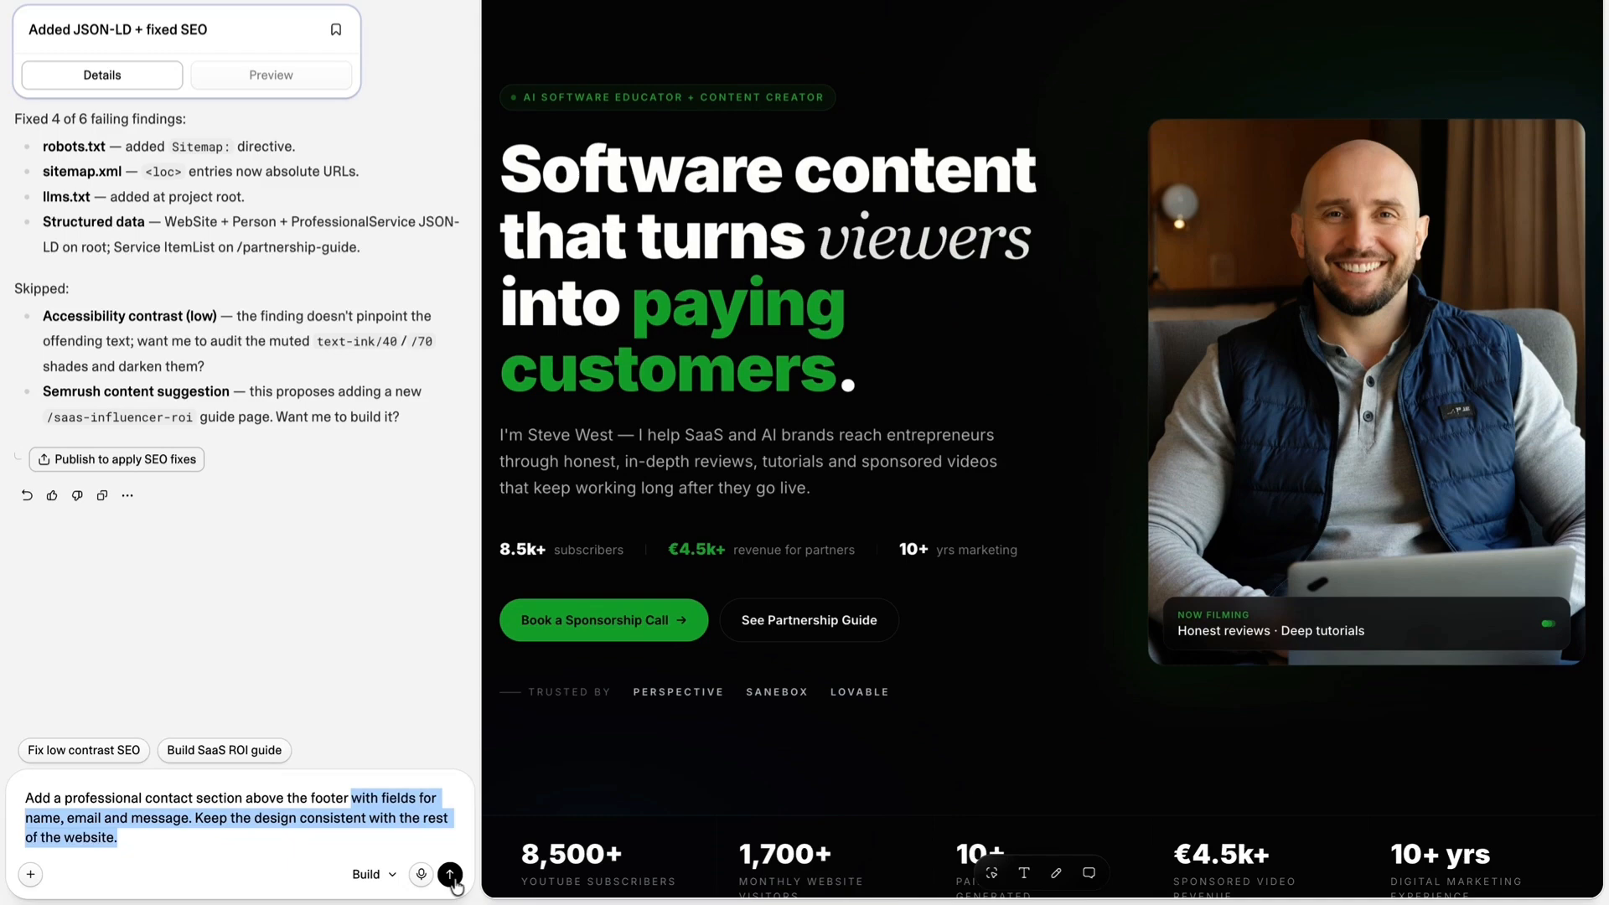
click(451, 876)
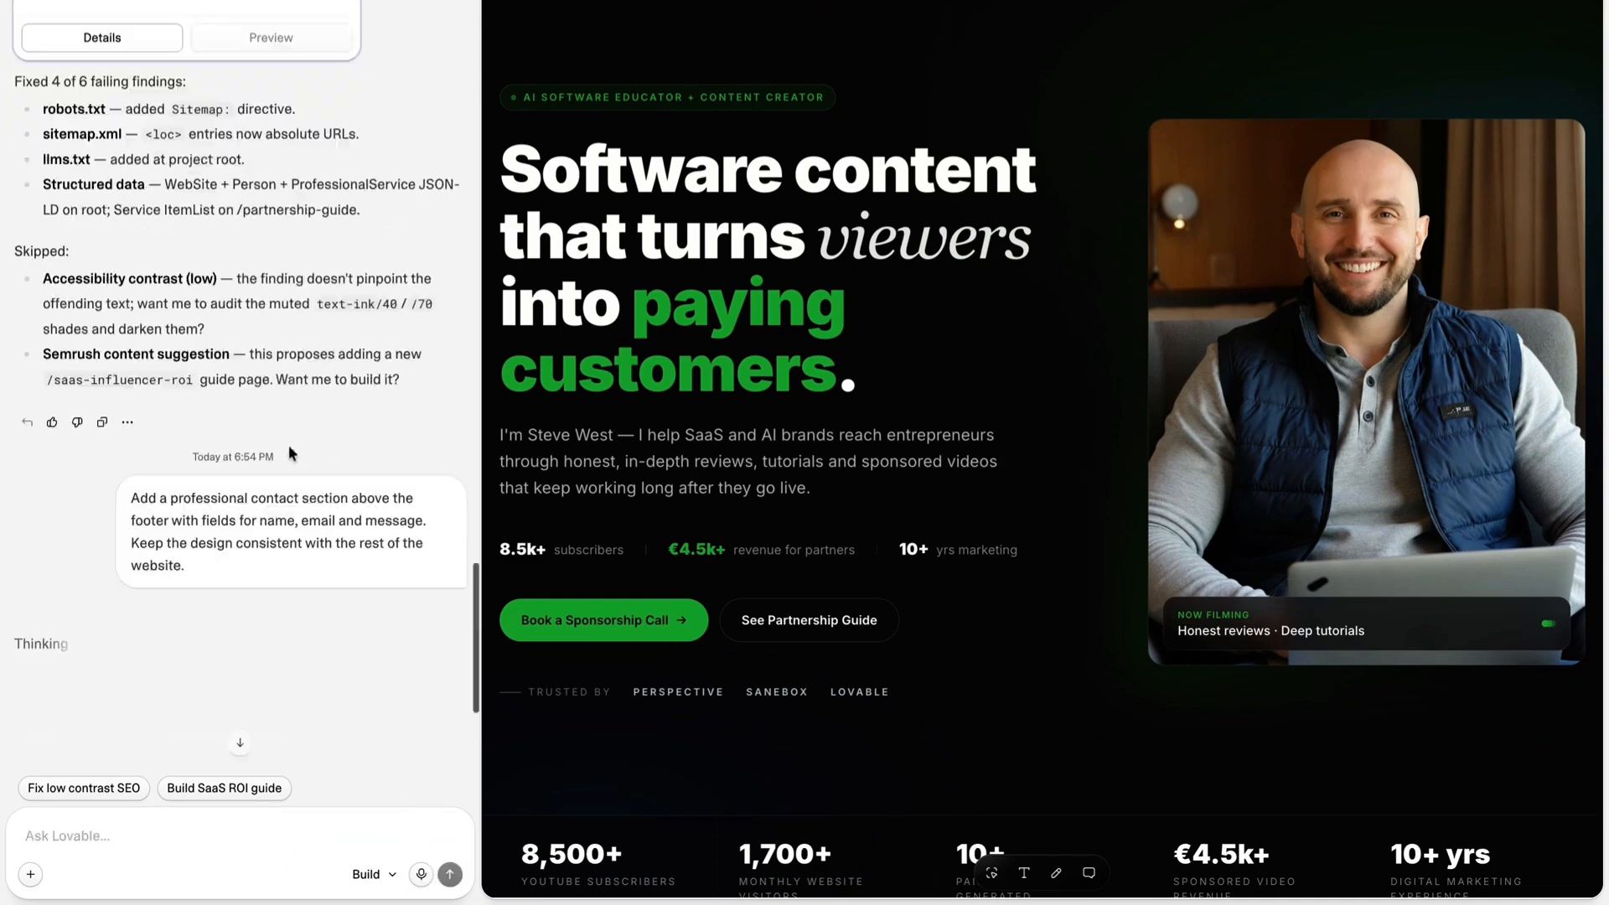
scroll(812, 109, down, 20)
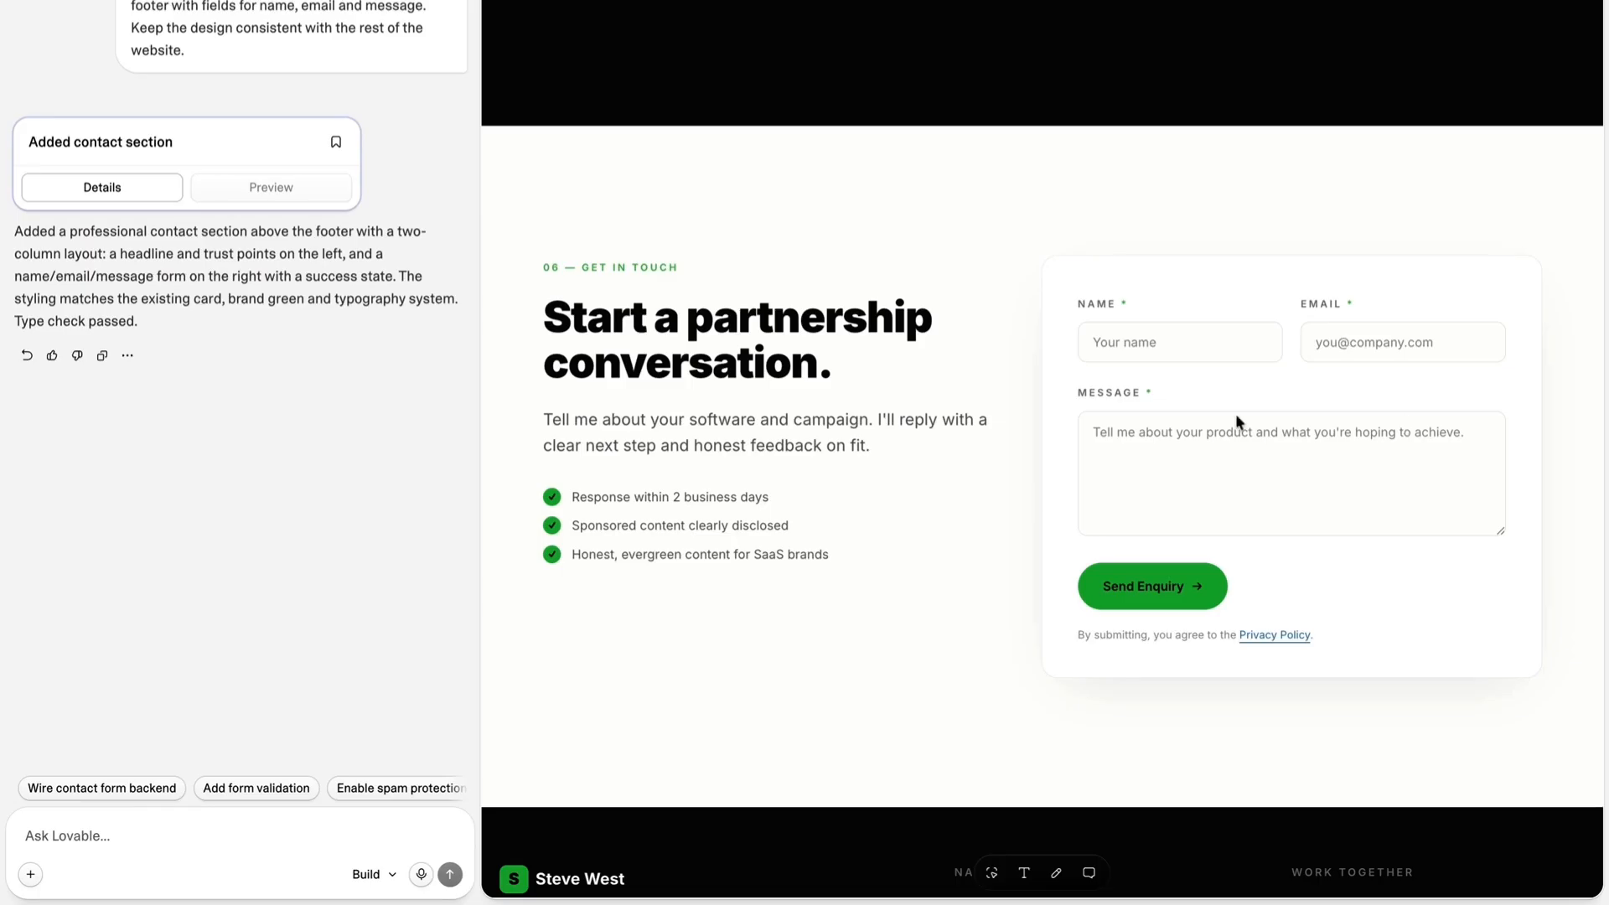
scroll(1237, 417, down, 2)
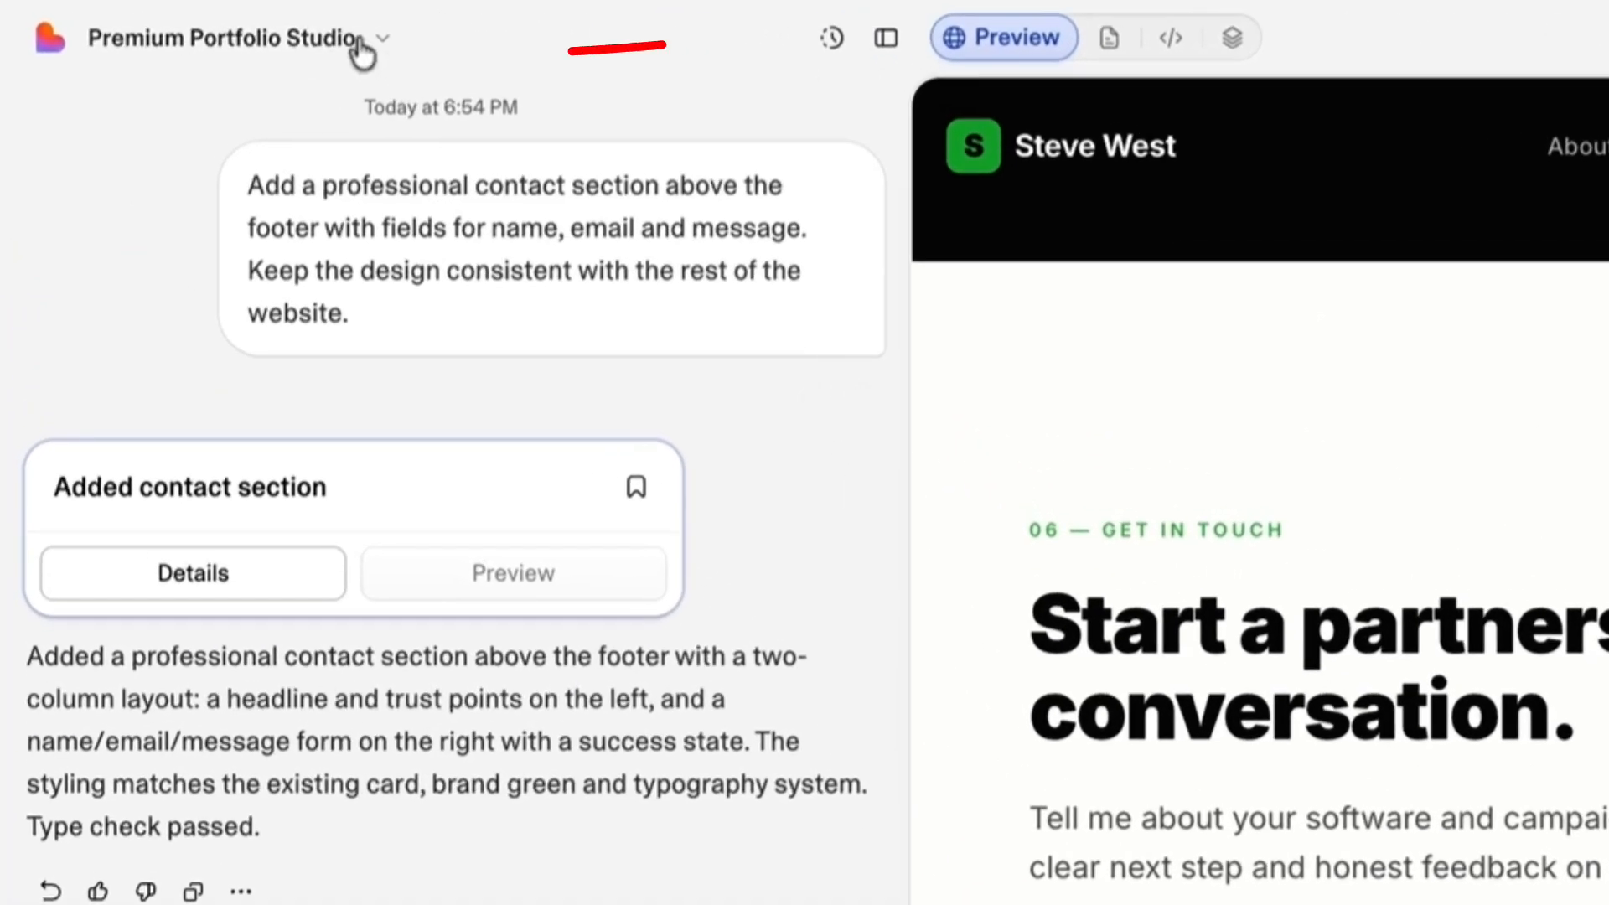
Open the project's connectors and browse the full catalogue of available connectors for an email service.
click(191, 20)
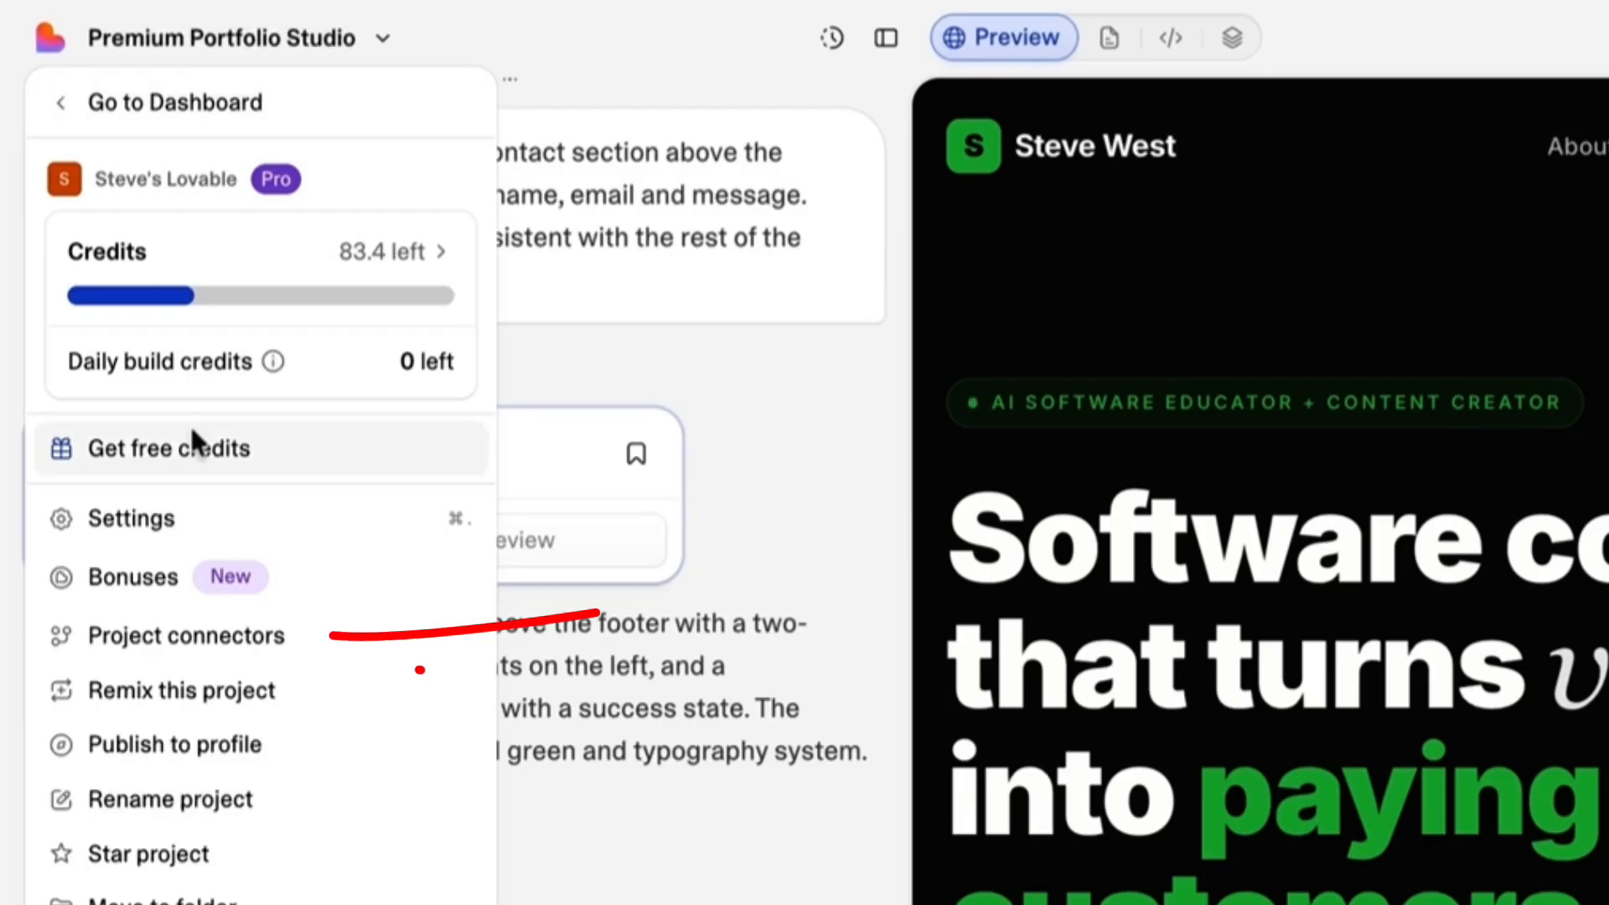
click(123, 637)
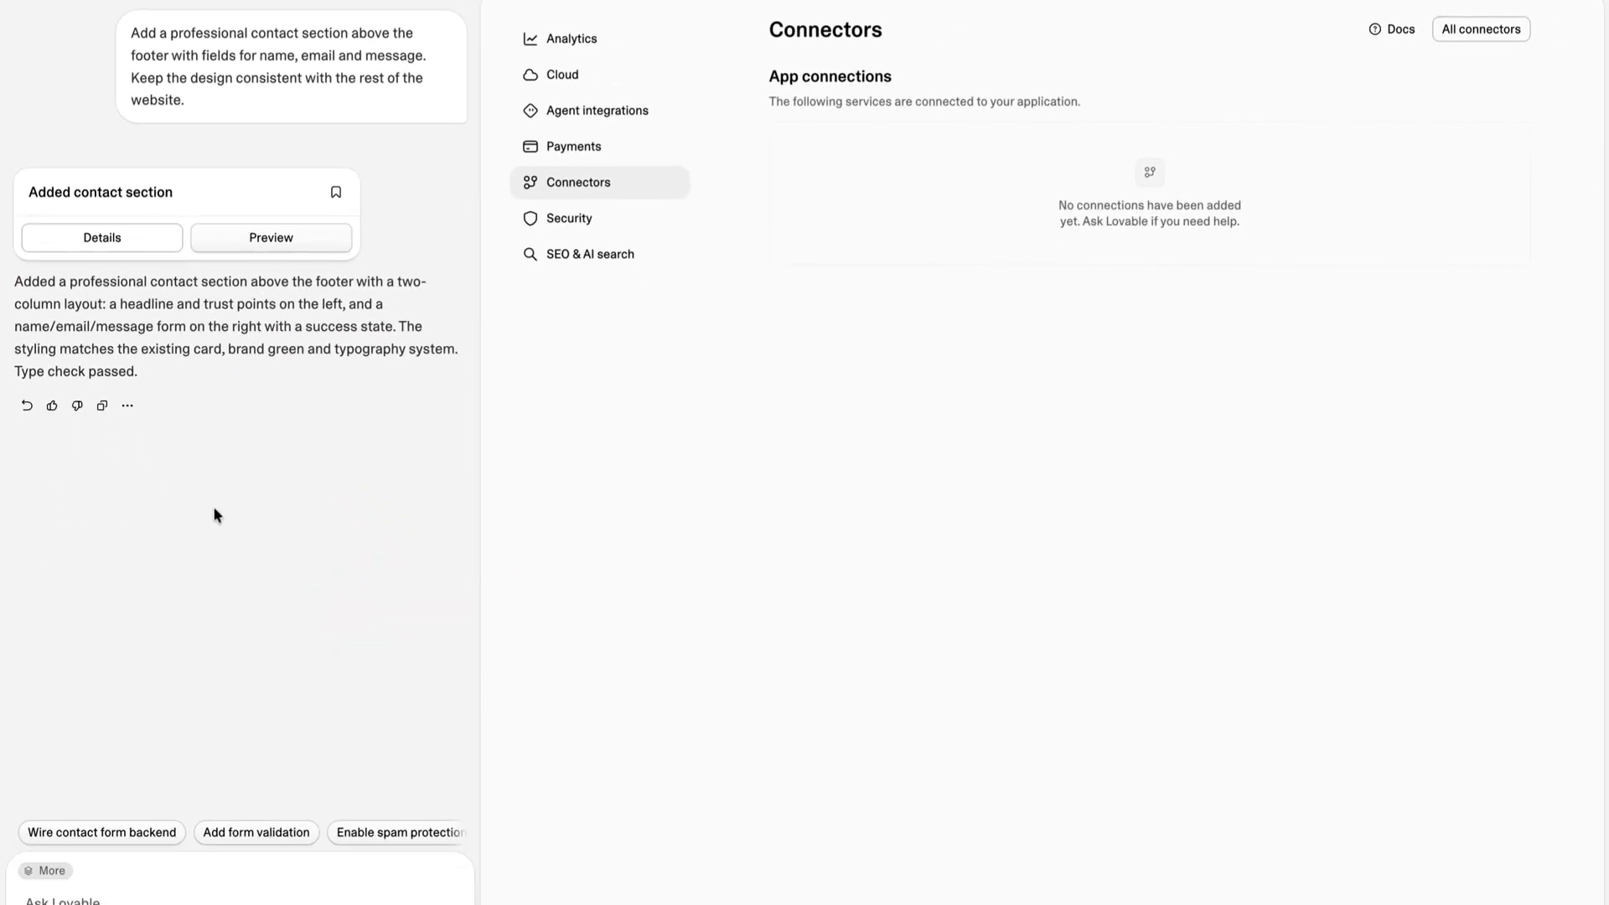
click(1482, 32)
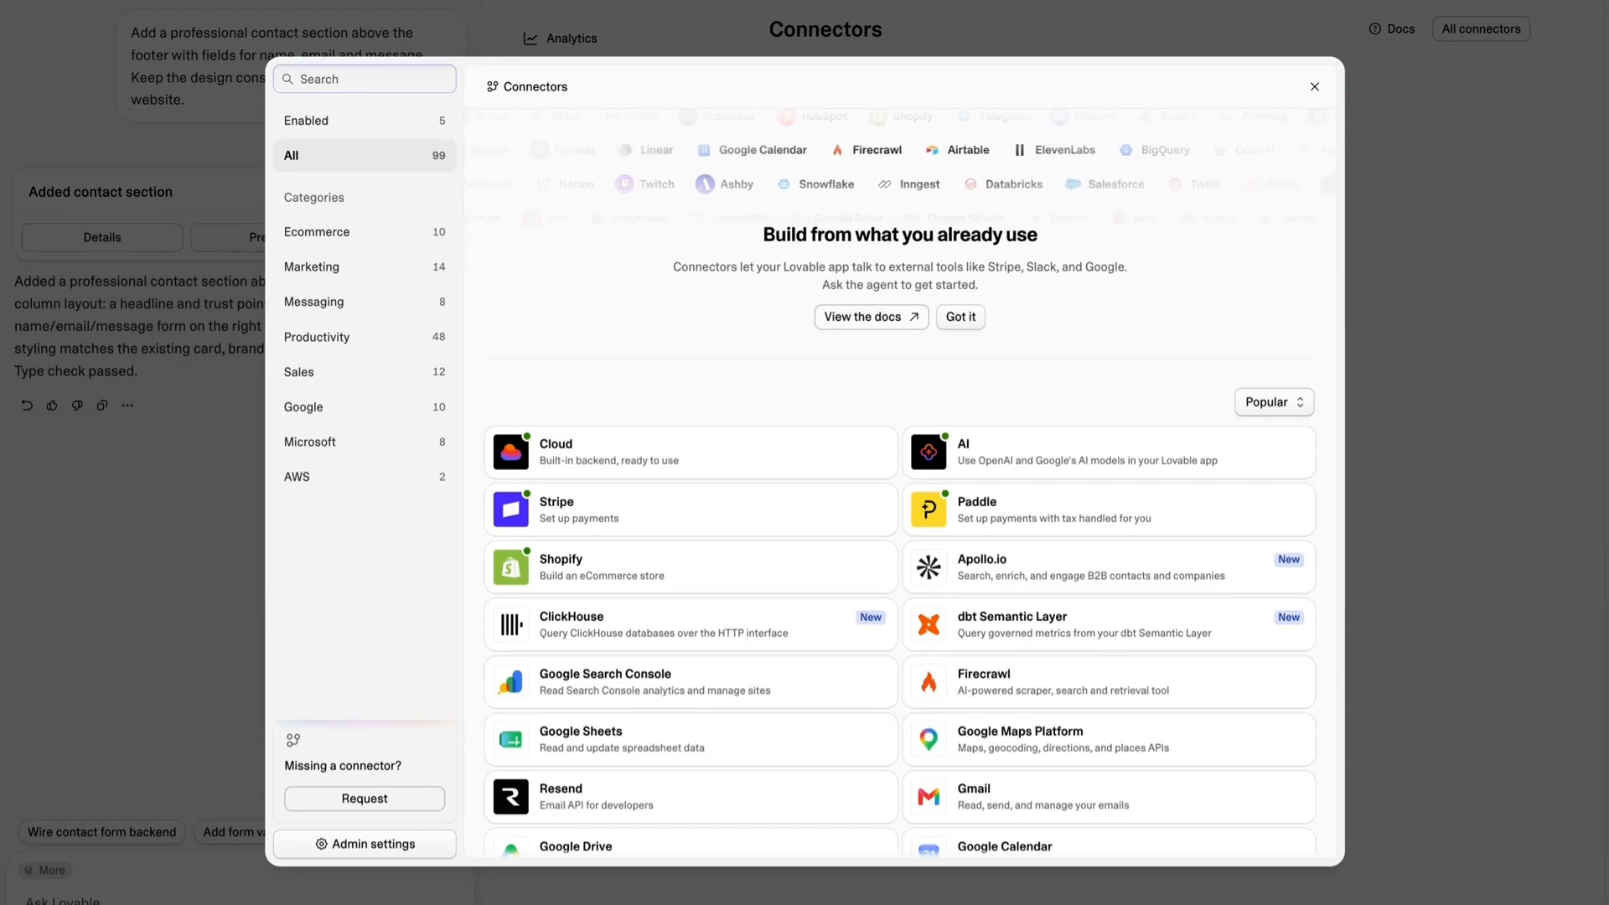
scroll(679, 252, down, 10)
scroll(667, 277, down, 20)
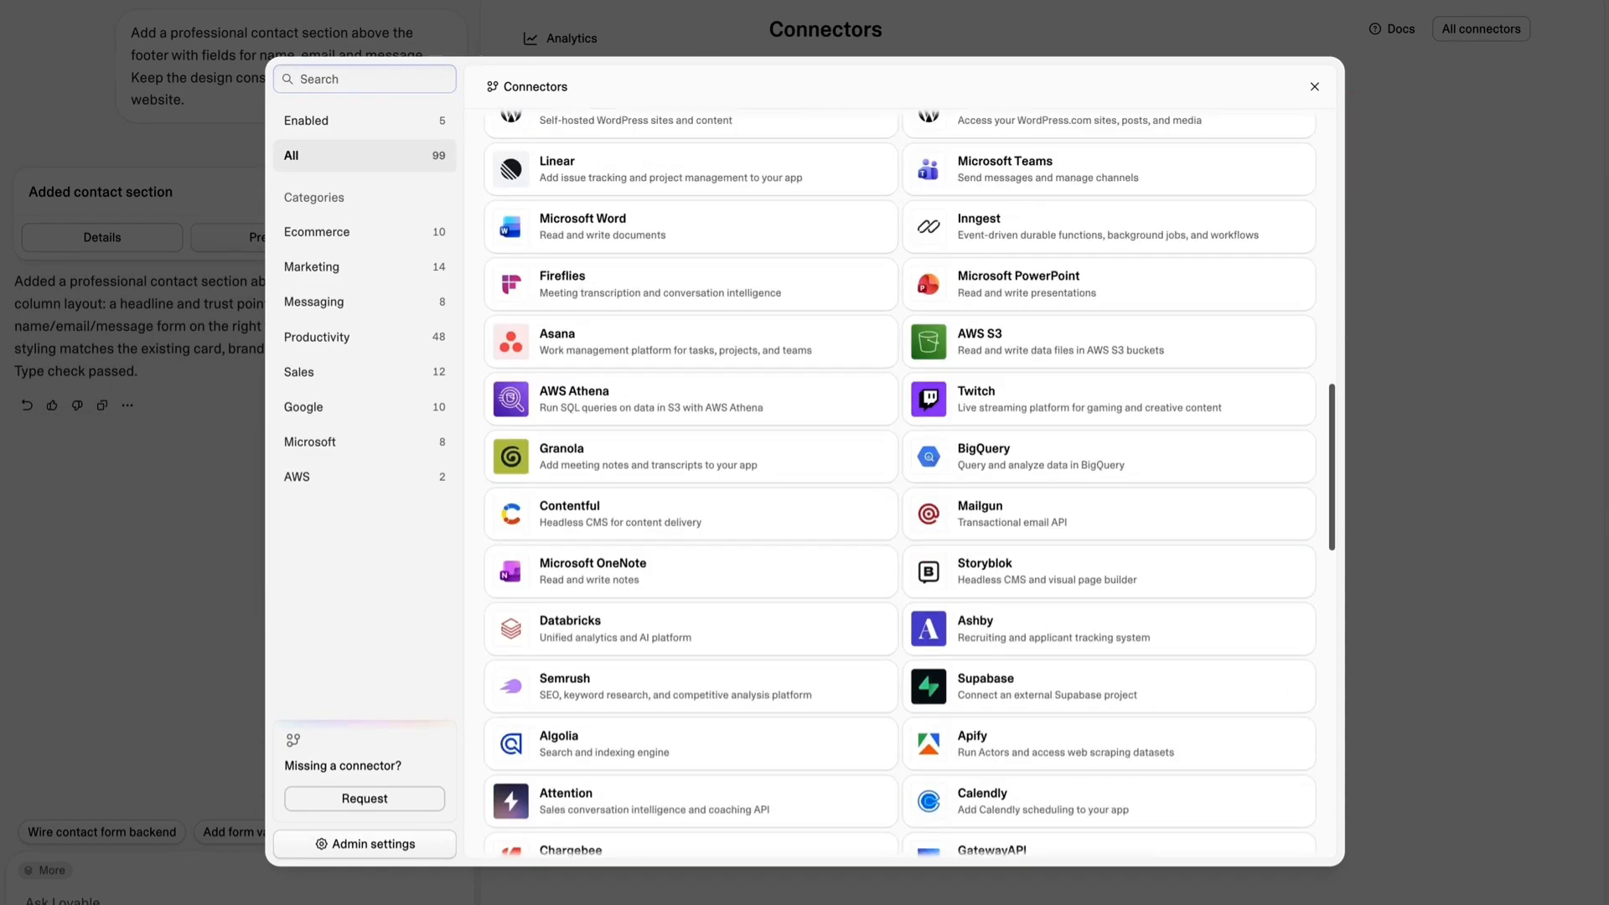
scroll(668, 277, up, 18)
scroll(667, 276, up, 15)
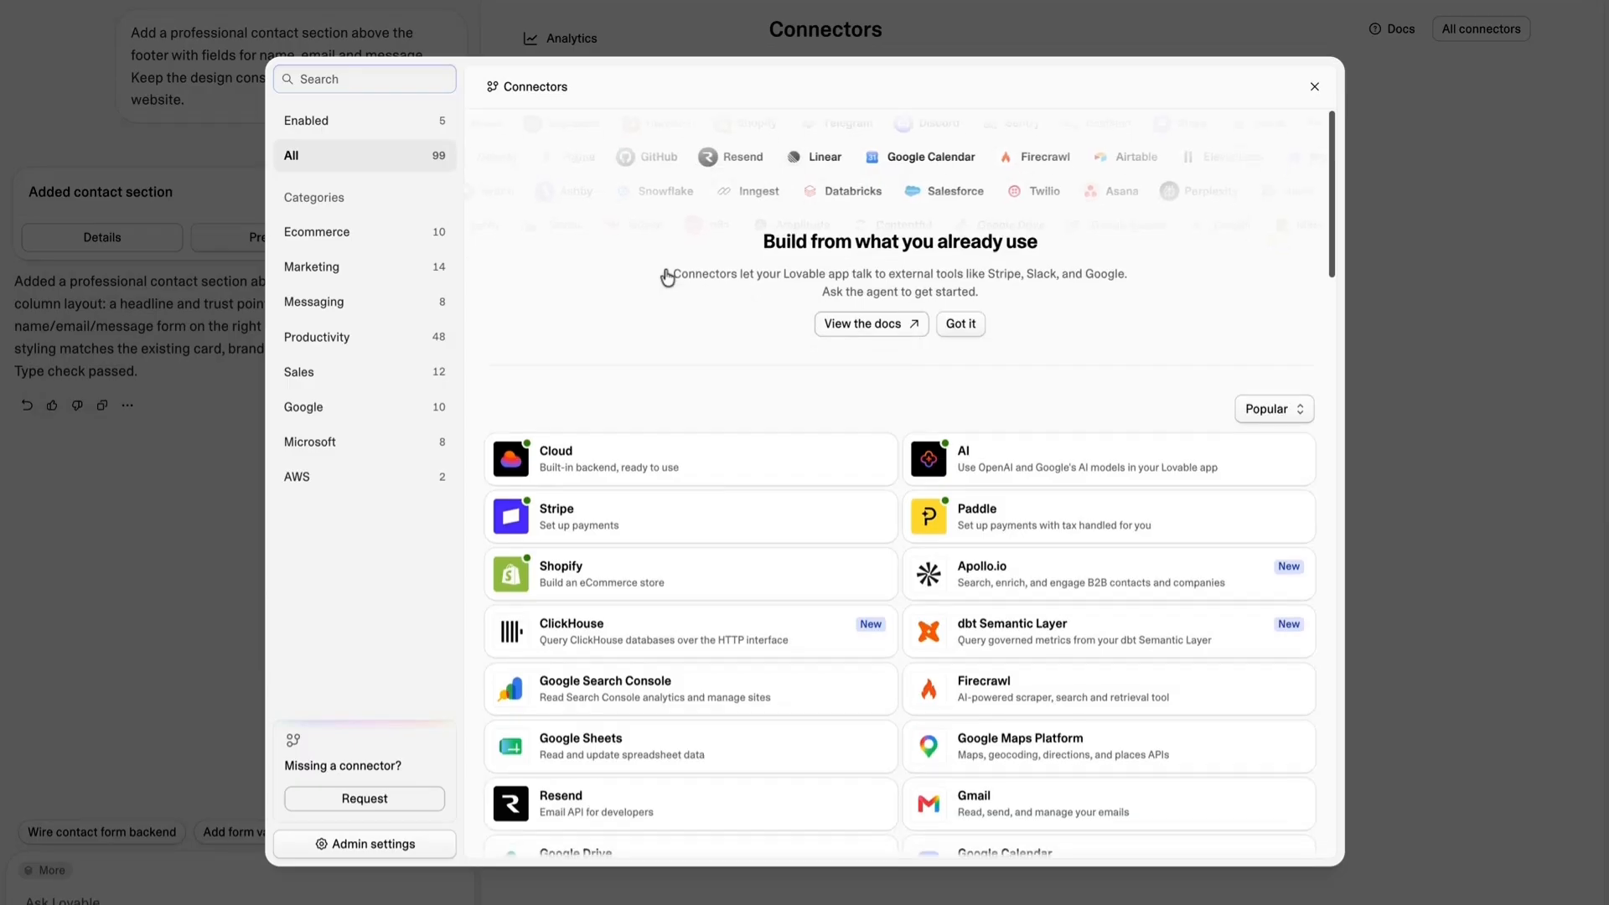
scroll(665, 277, down, 6)
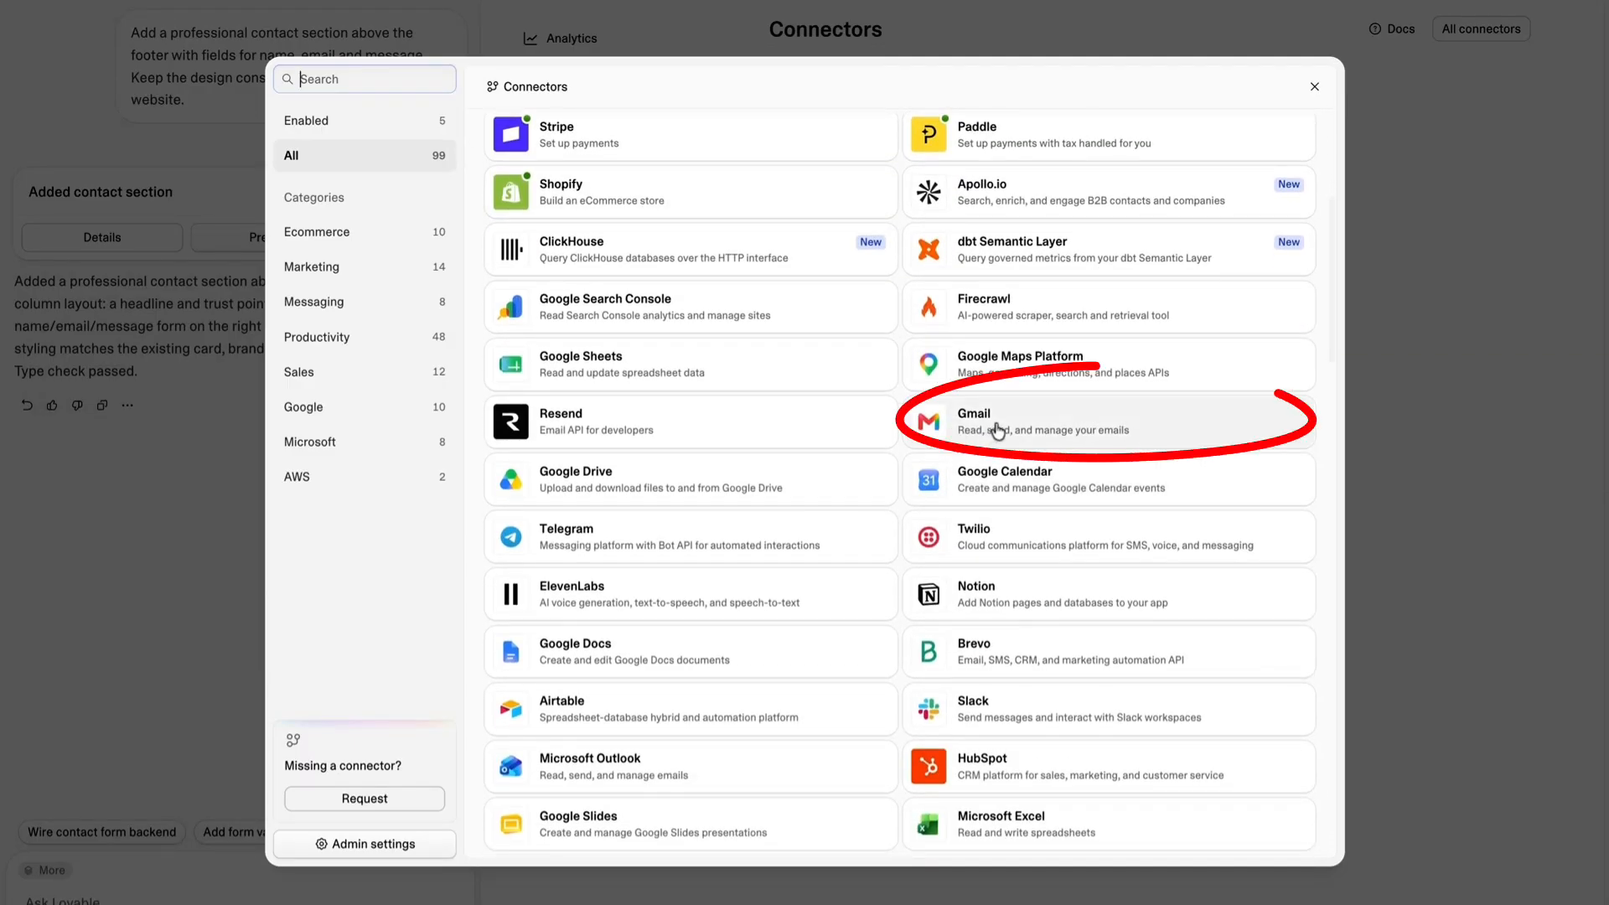
Start a new Gmail connection of the App + chat connector type and enter the owner's email address as its display name.
click(958, 430)
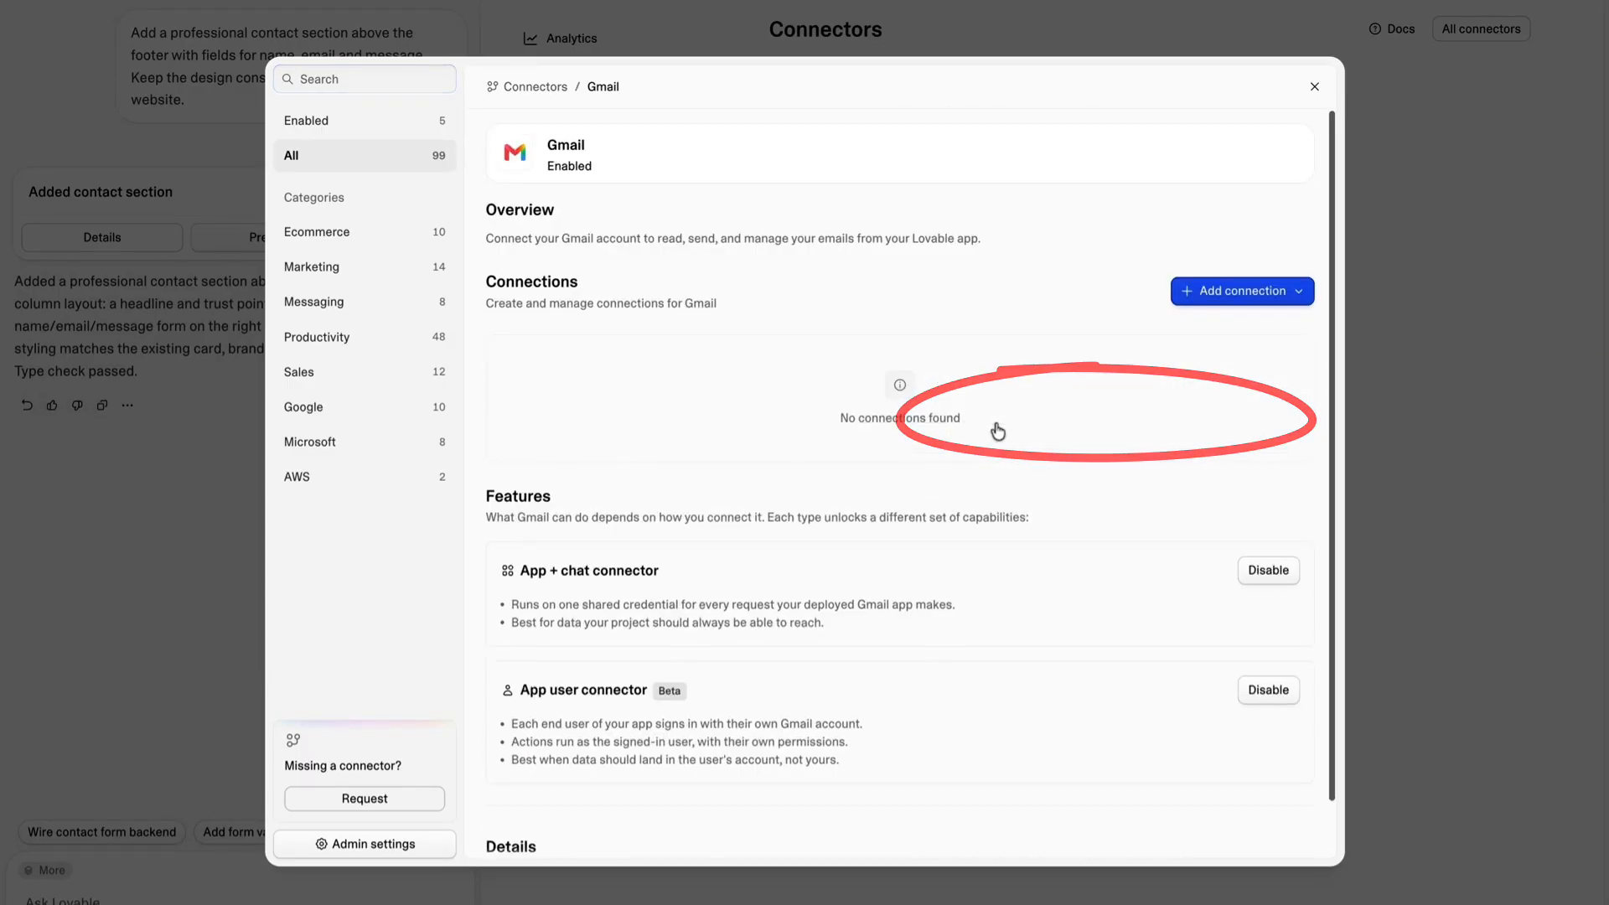
click(1237, 300)
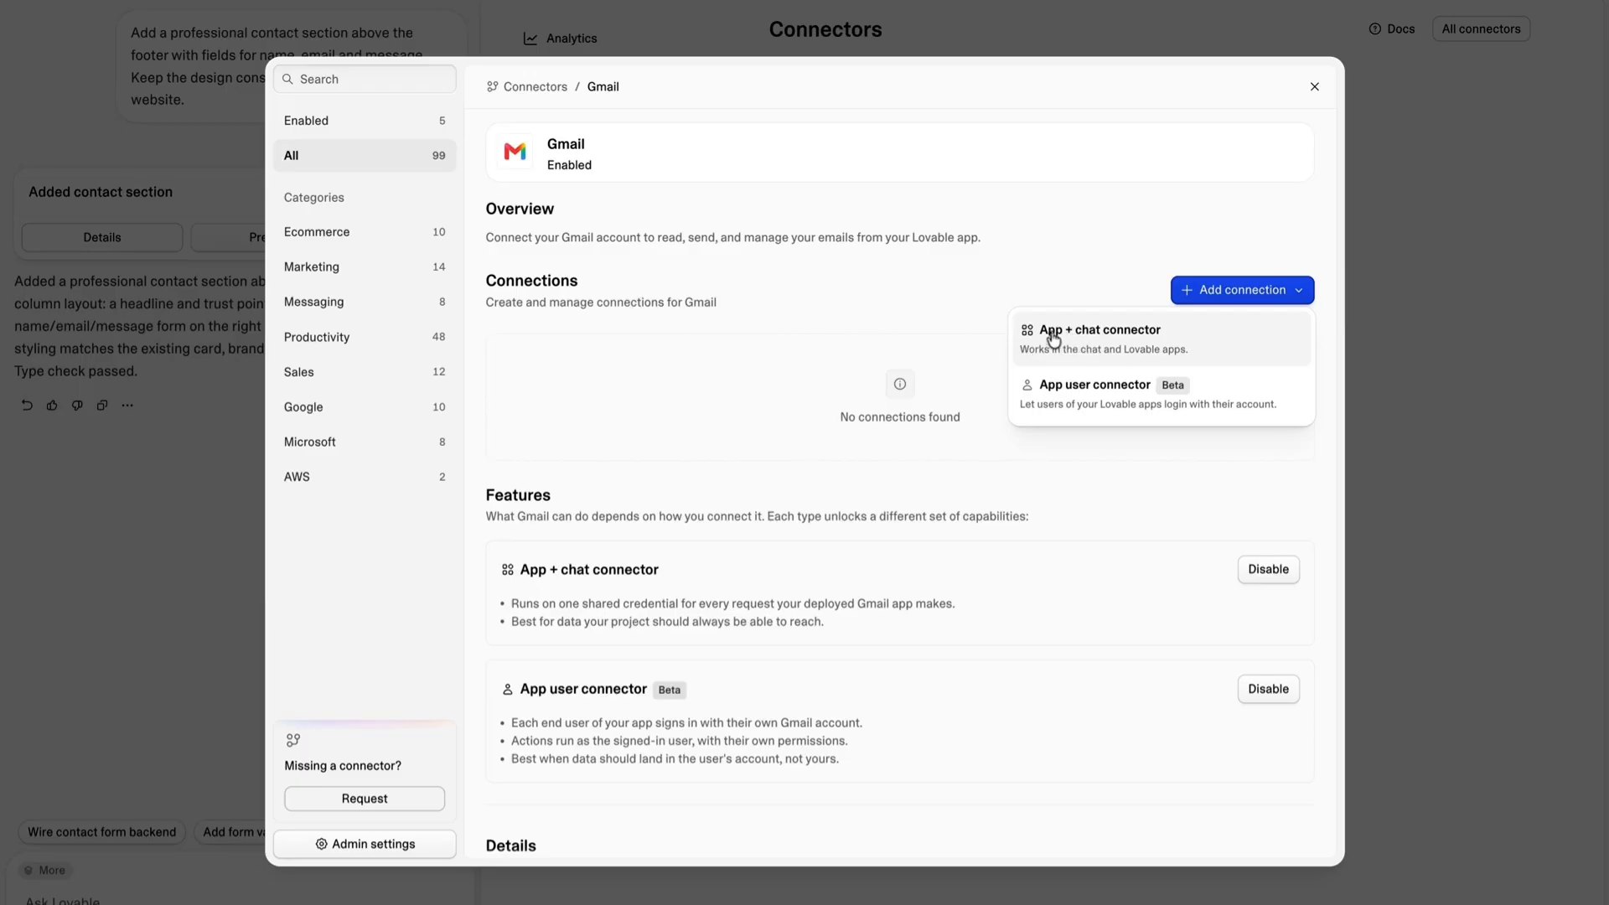
click(1105, 342)
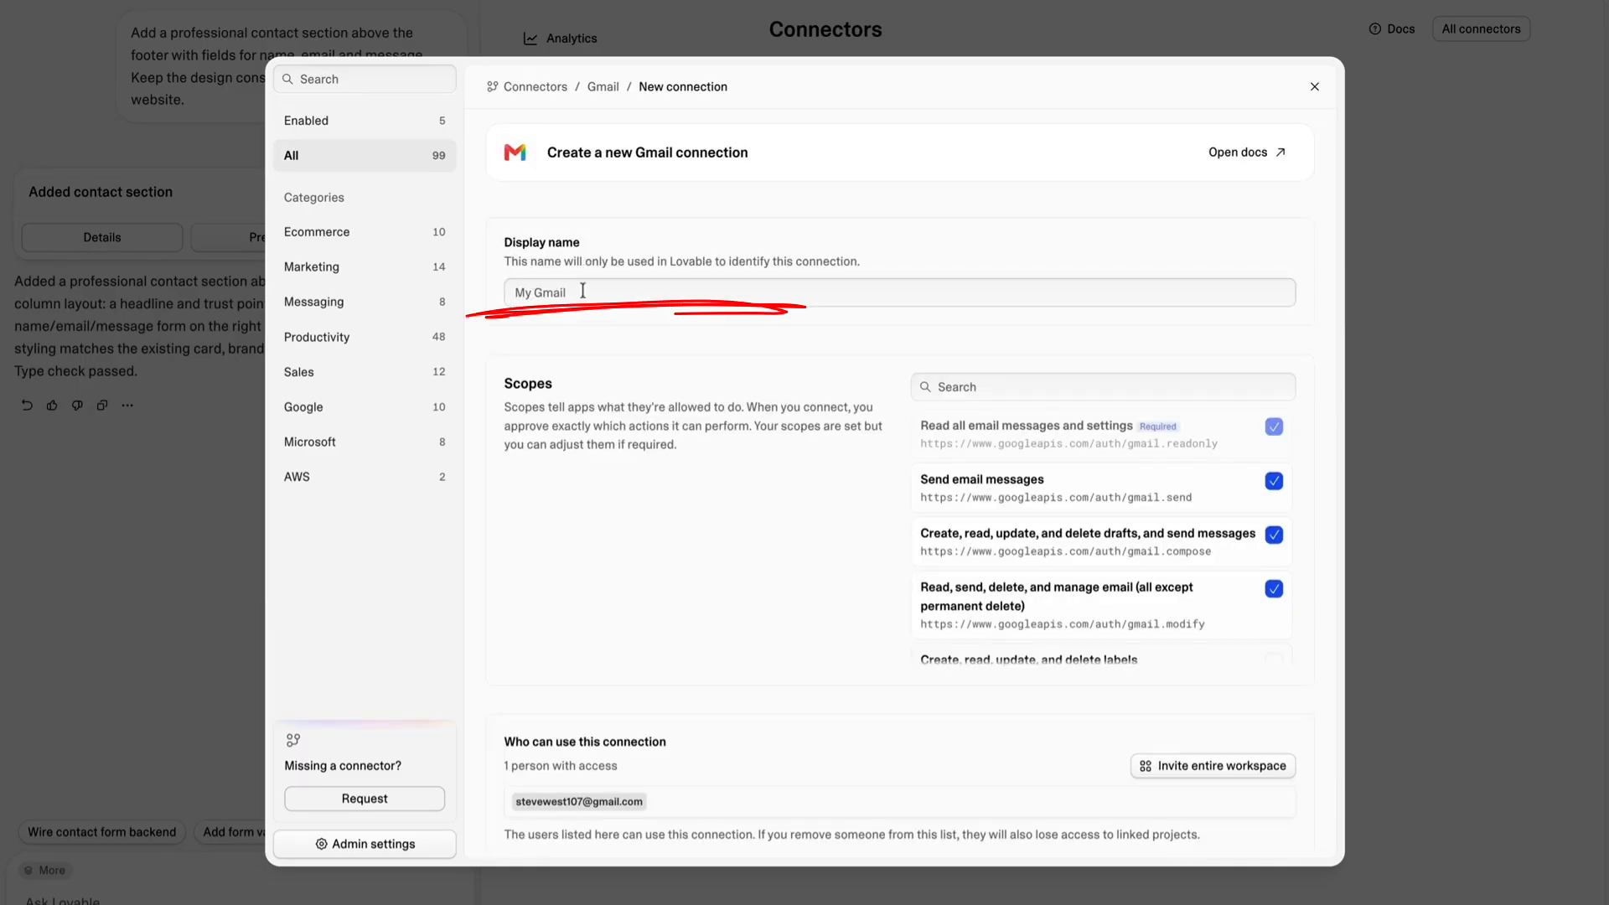
click(581, 295)
key(ctrl+v)
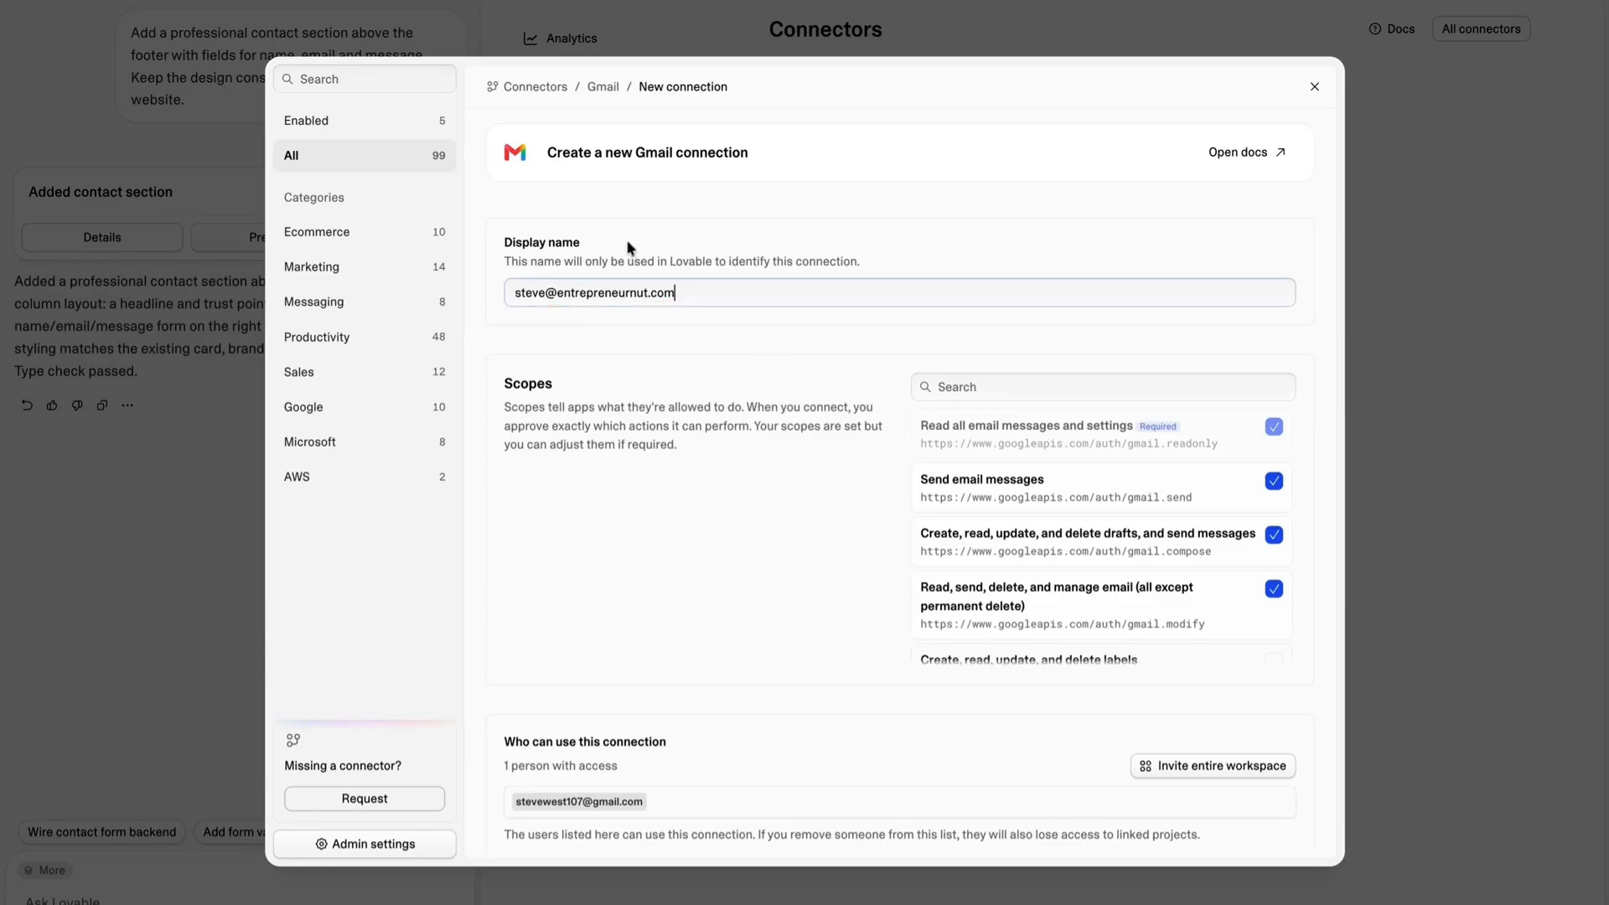
Review the Gmail connection's scopes, keep the preselected permissions and connect the account.
scroll(959, 464, down, 2)
scroll(963, 470, up, 2)
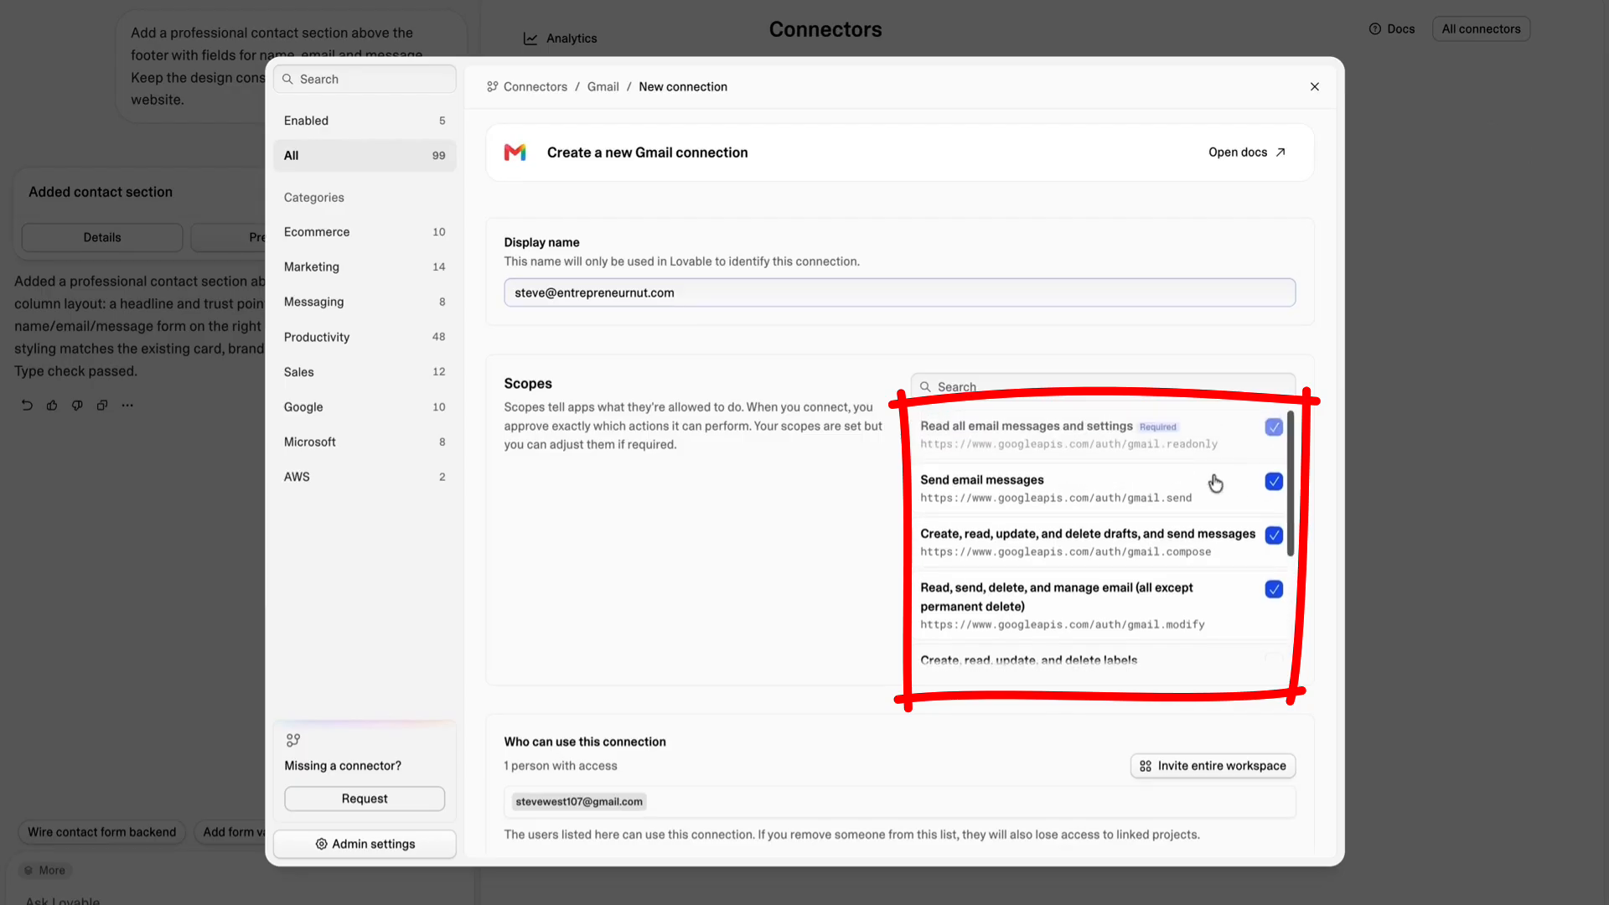
scroll(775, 520, down, 3)
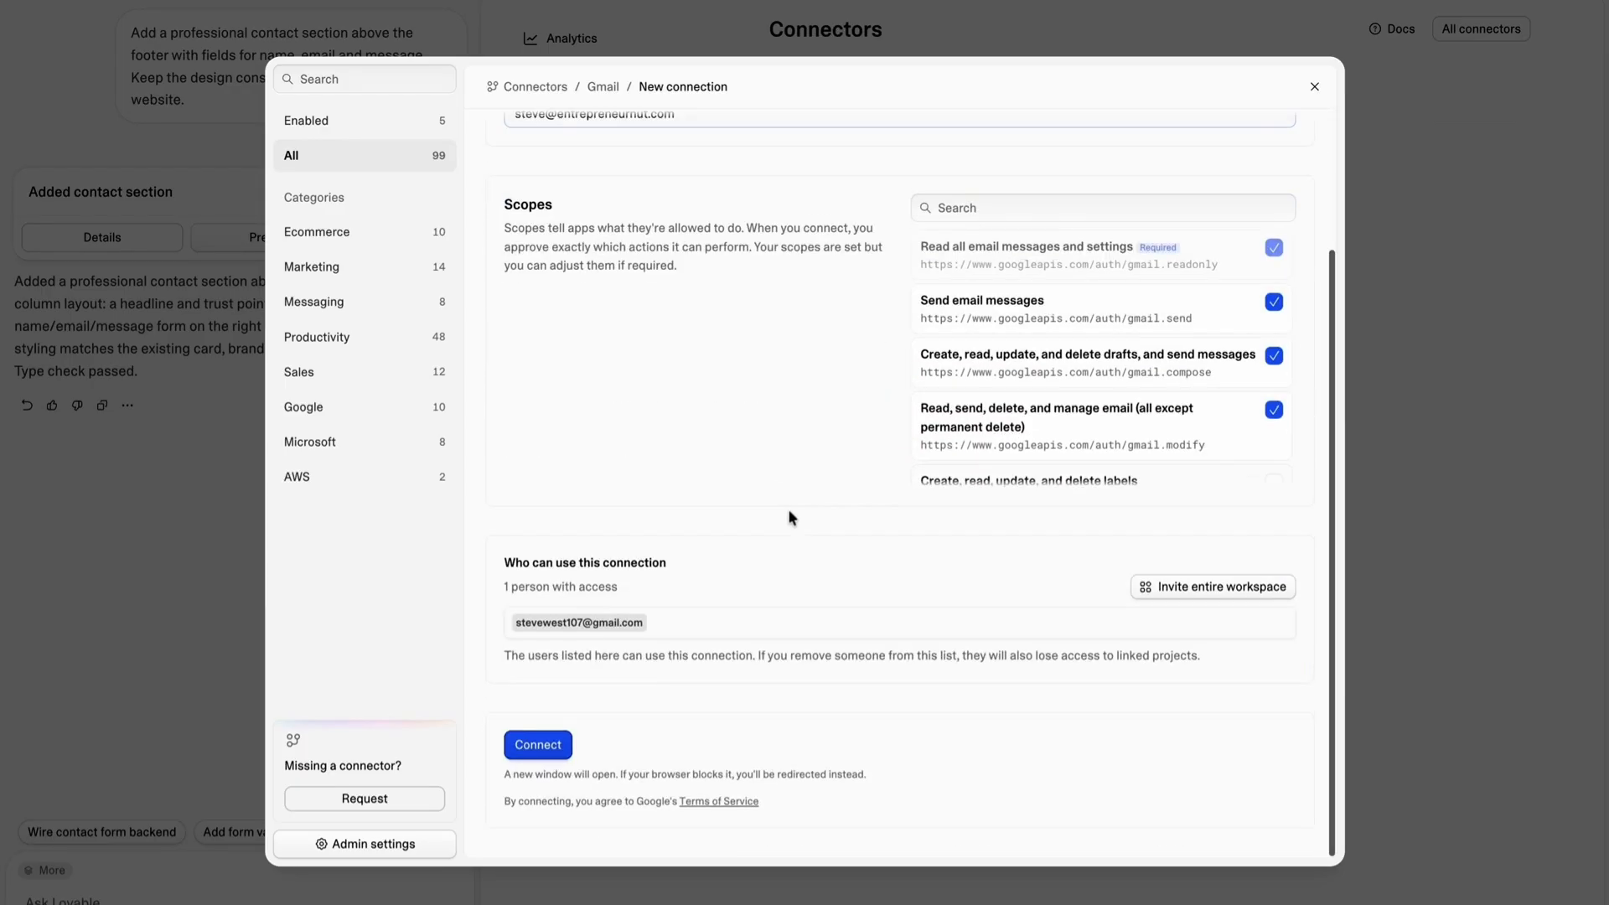
click(530, 764)
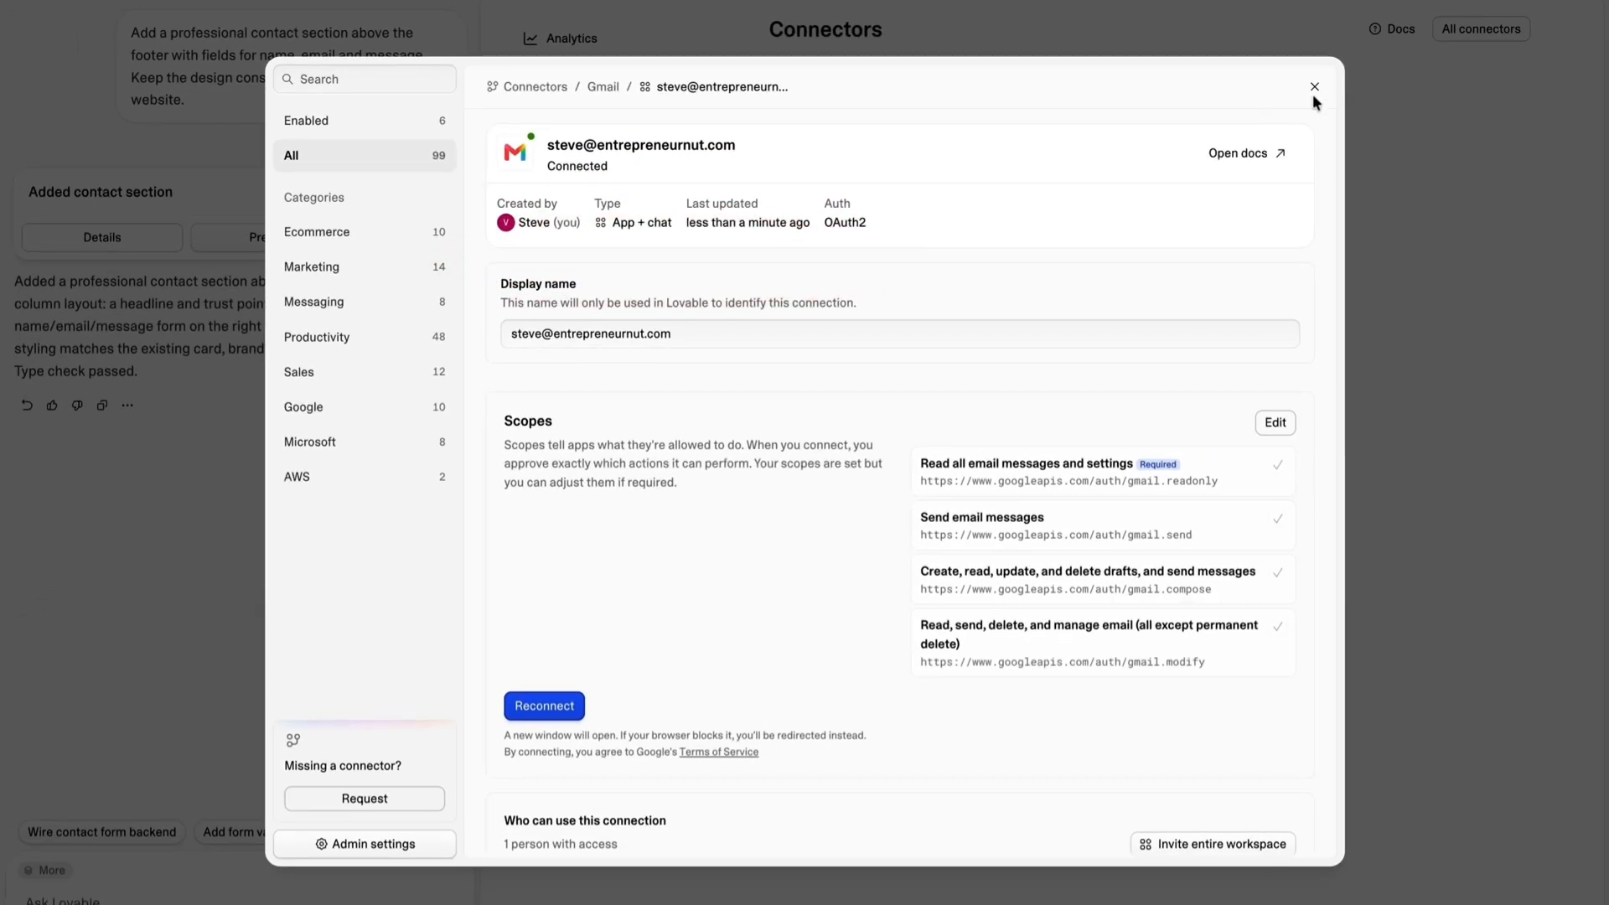
Close the connector settings and return to the homepage preview with the project chat.
click(1314, 88)
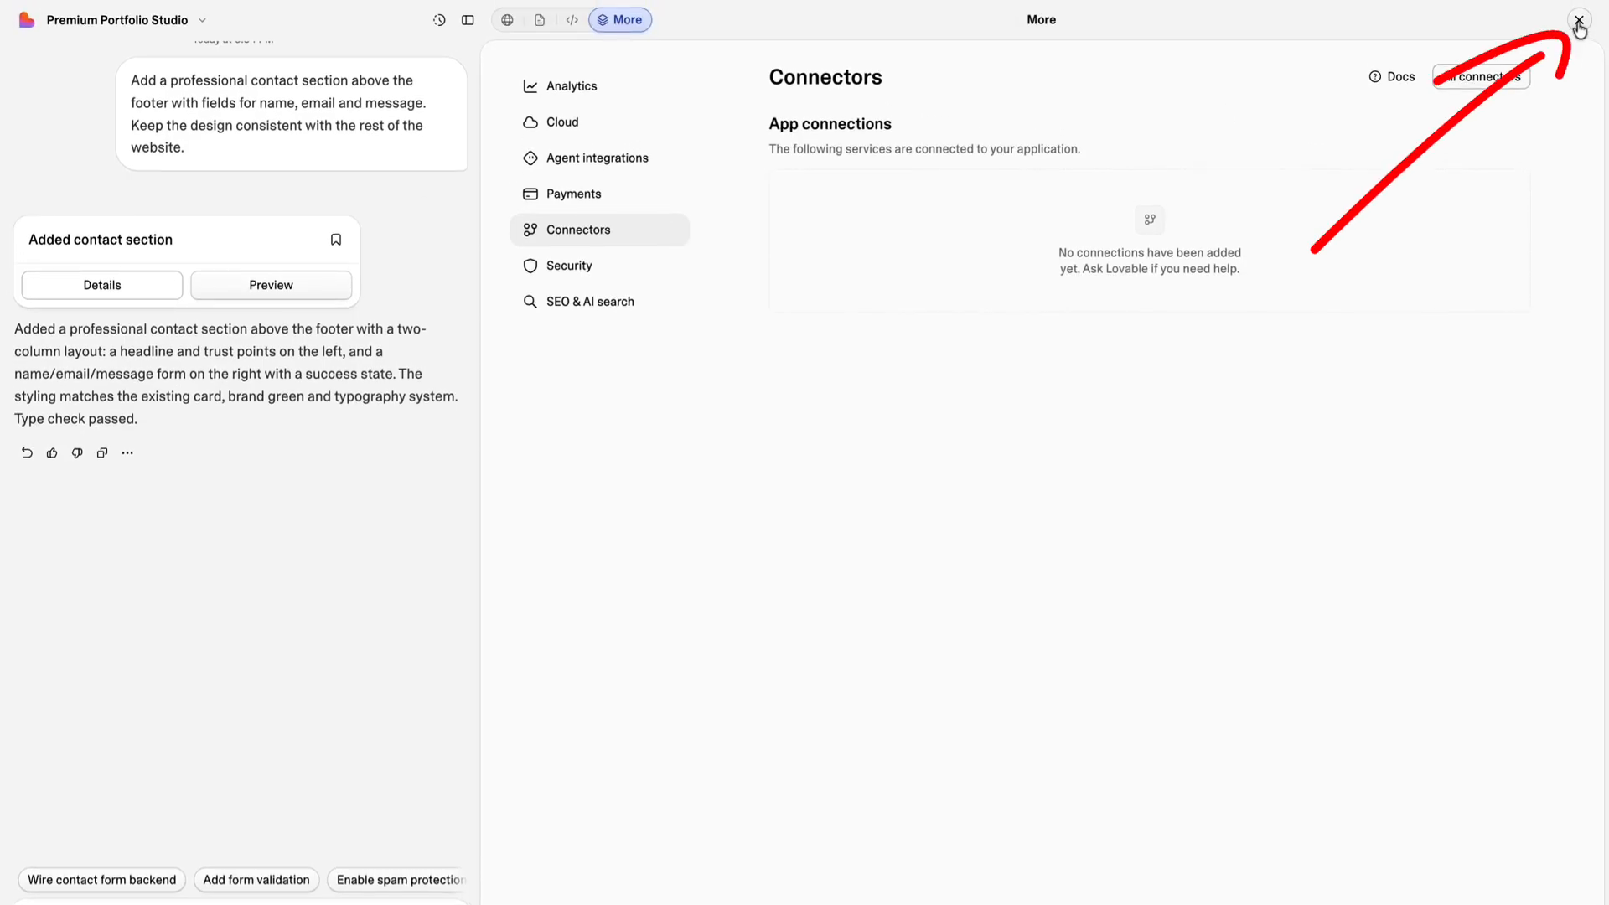
click(1579, 21)
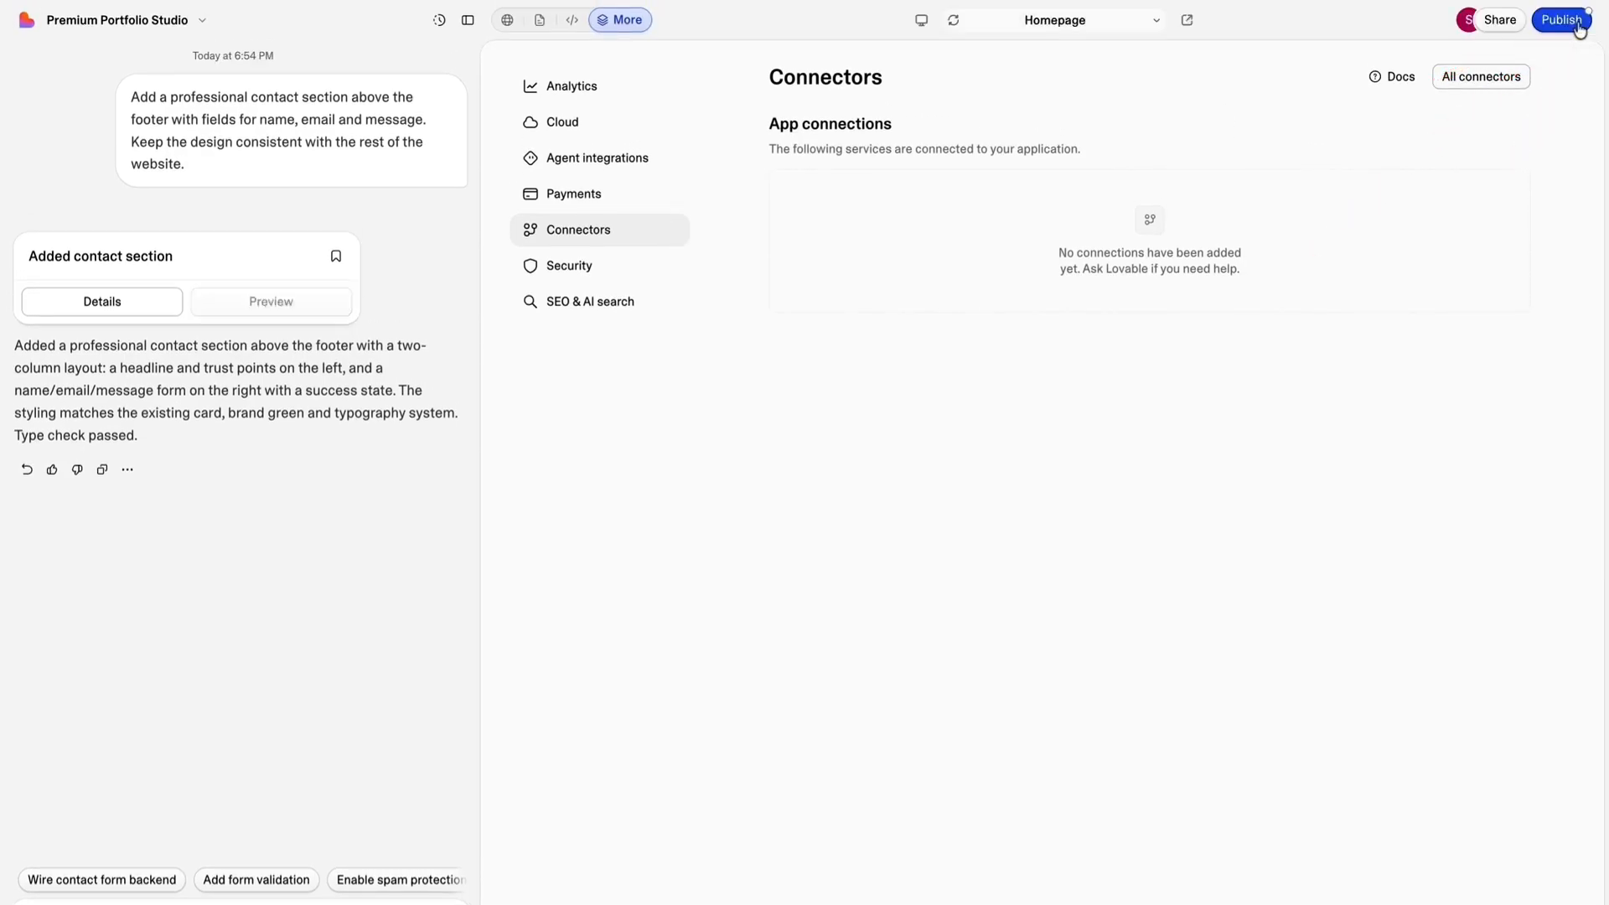
scroll(910, 122, down, 15)
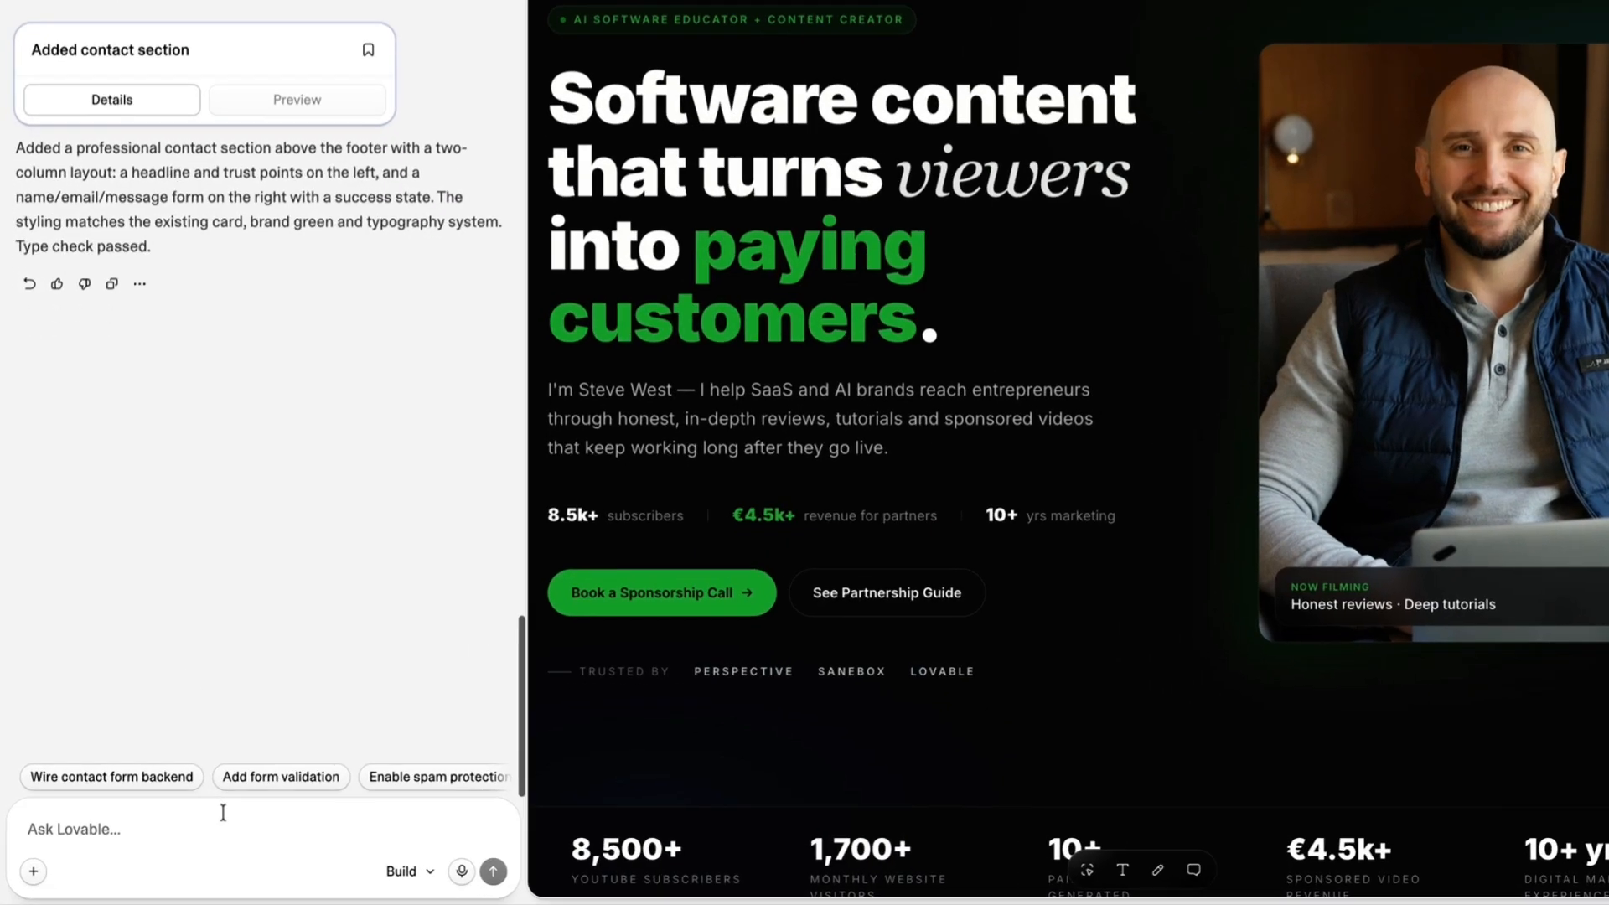
Enter a prompt asking to email contact form submissions to the connected Gmail account and show a ‘message sent successfully’ notification.
click(209, 830)
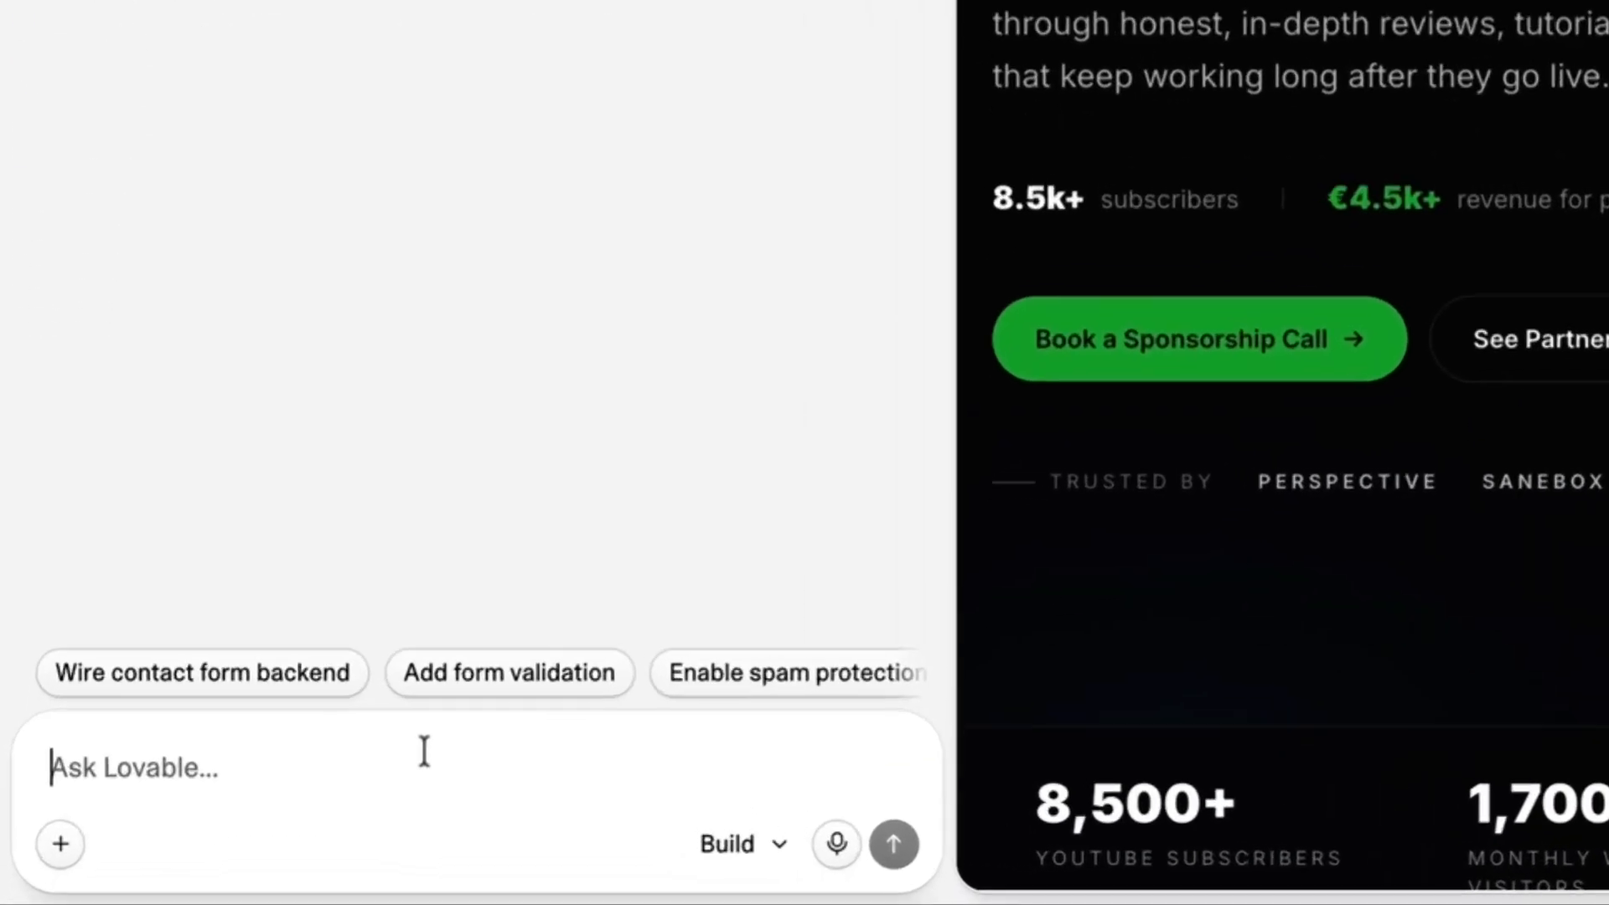
text(I have connected my Gmail workspace connector. Please configure the contact form so that every time a user submits it, an email containing the form data is sent to my connected Gmail account. Also, once a website visitor makes a submission on the contact form, the contact form shows a ‘message sent successfully’ notification.)
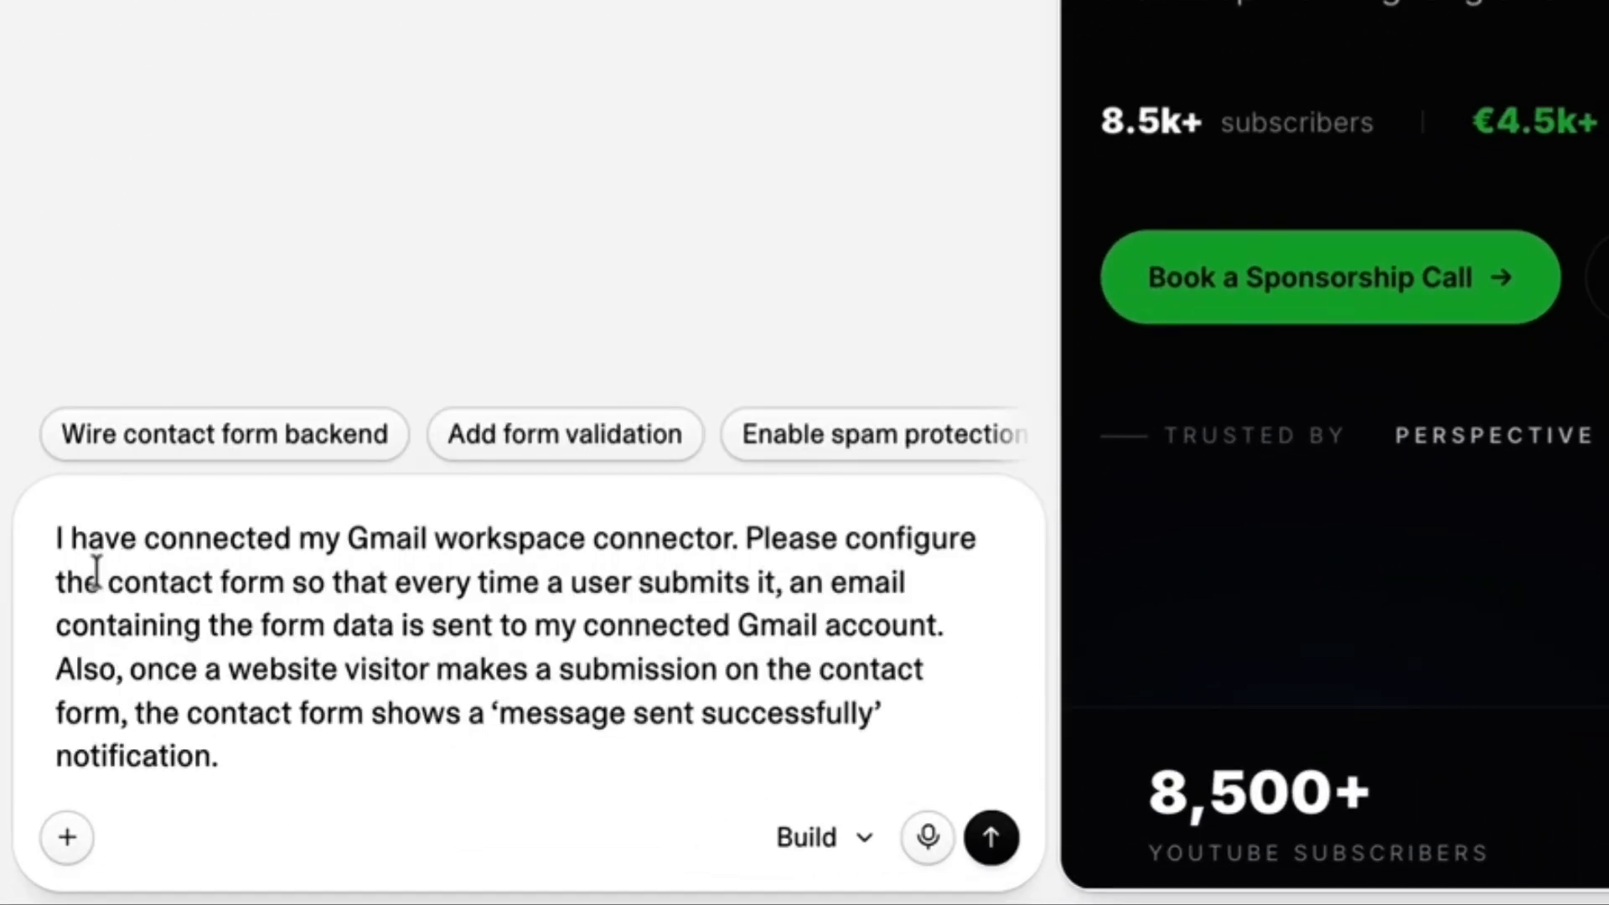
Read through the drafted prompt's instructions on form-data delivery to Gmail and the submission notification.
key(shift+Right)
key(shift+Right)
key(shift+Right)
key(shift+Right)
key(shift+Right)
key(shift+Right)
key(shift+Right)
key(shift+Right)
key(shift+Right)
key(shift+Right)
key(shift+Right)
key(shift+Right)
key(shift+Right)
key(shift+Right)
key(shift+Right)
key(shift+Right)
key(shift+Right)
key(shift+Right)
key(shift+Right)
key(shift+Right)
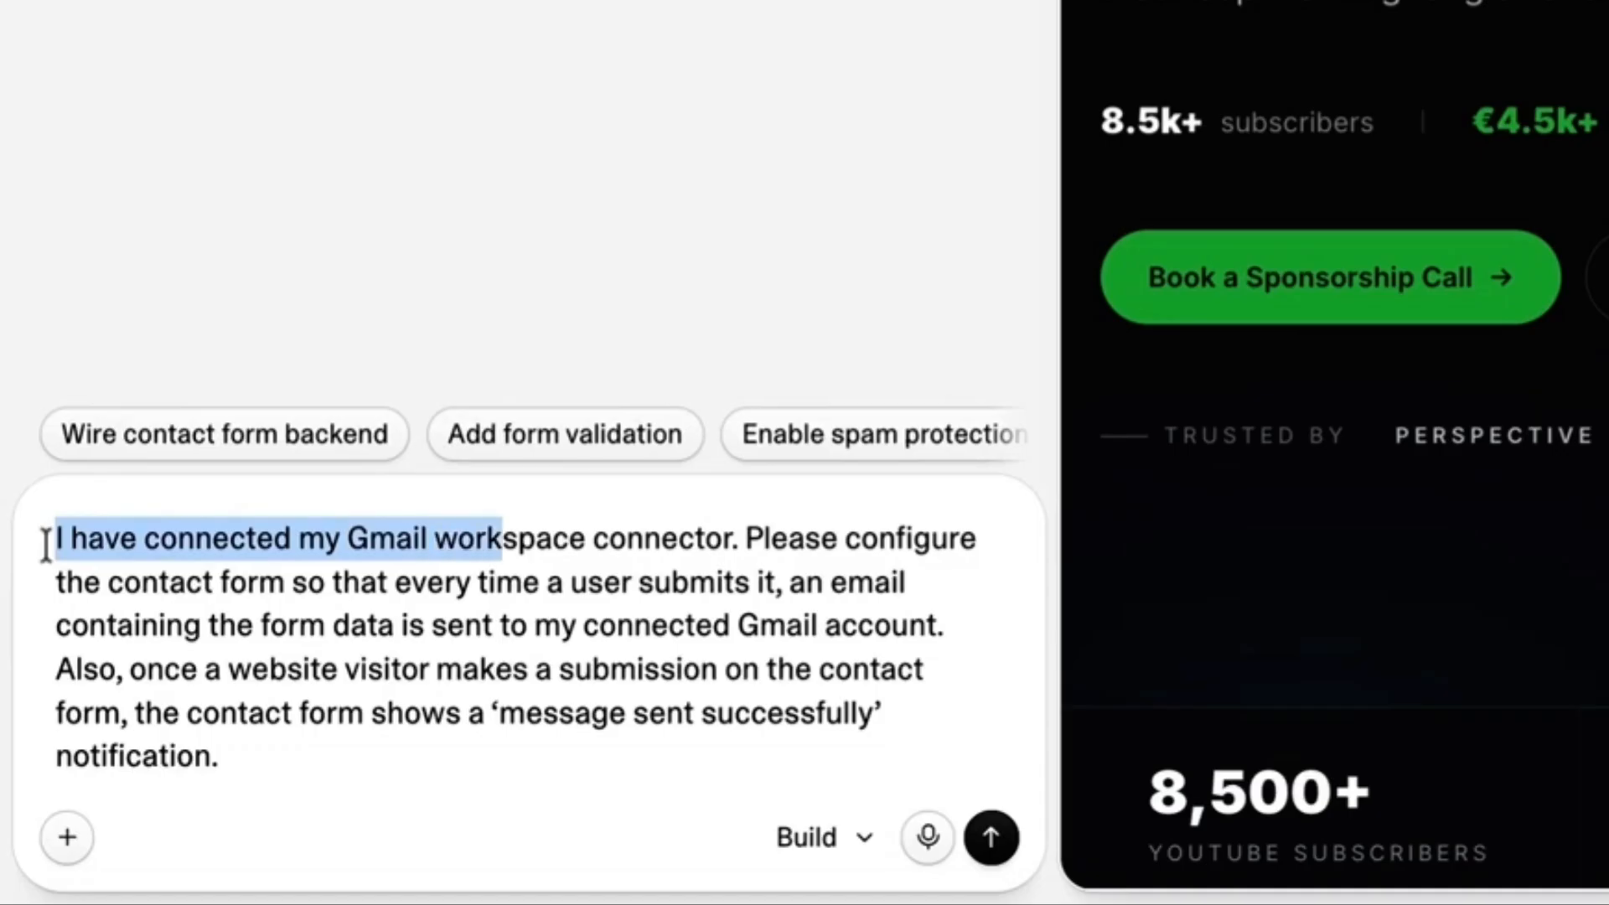
drag(46, 545, 293, 585)
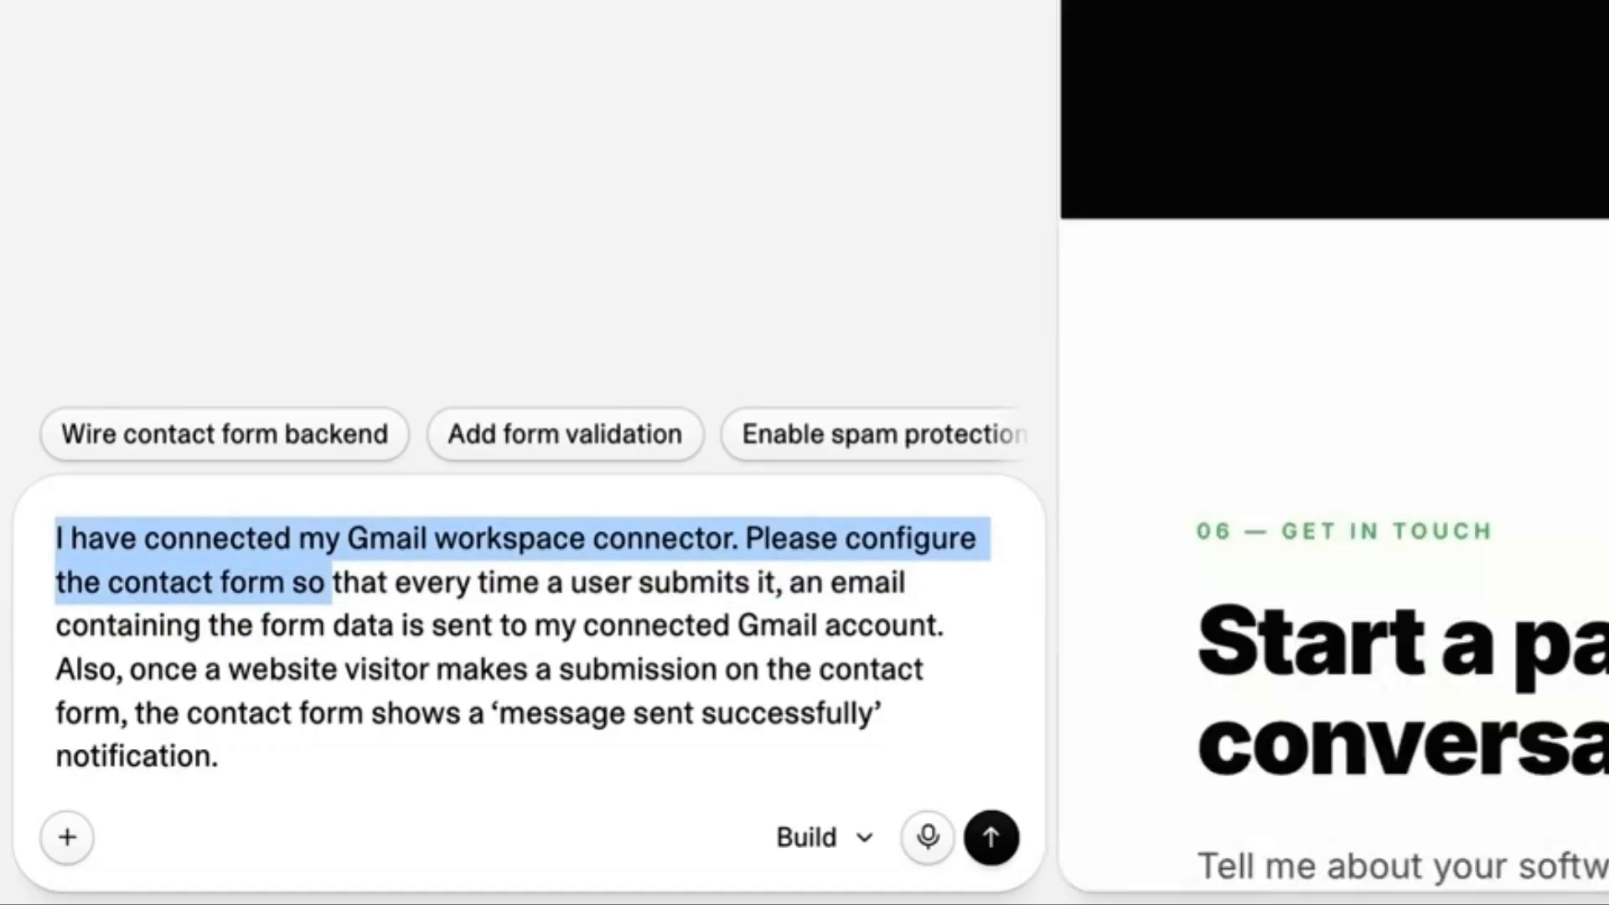
click(291, 580)
key(shift+Right)
key(shift+Right)
key(shift+Right)
key(shift+Right)
key(shift+Right)
key(shift+Right)
key(shift+Right)
key(shift+Right)
key(shift+Right)
key(shift+Right)
key(shift+Right)
key(shift+Right)
key(shift+Right)
key(shift+Right)
key(shift+Right)
key(shift+Right)
key(shift+Right)
key(shift+Right)
key(shift+Right)
key(shift+Right)
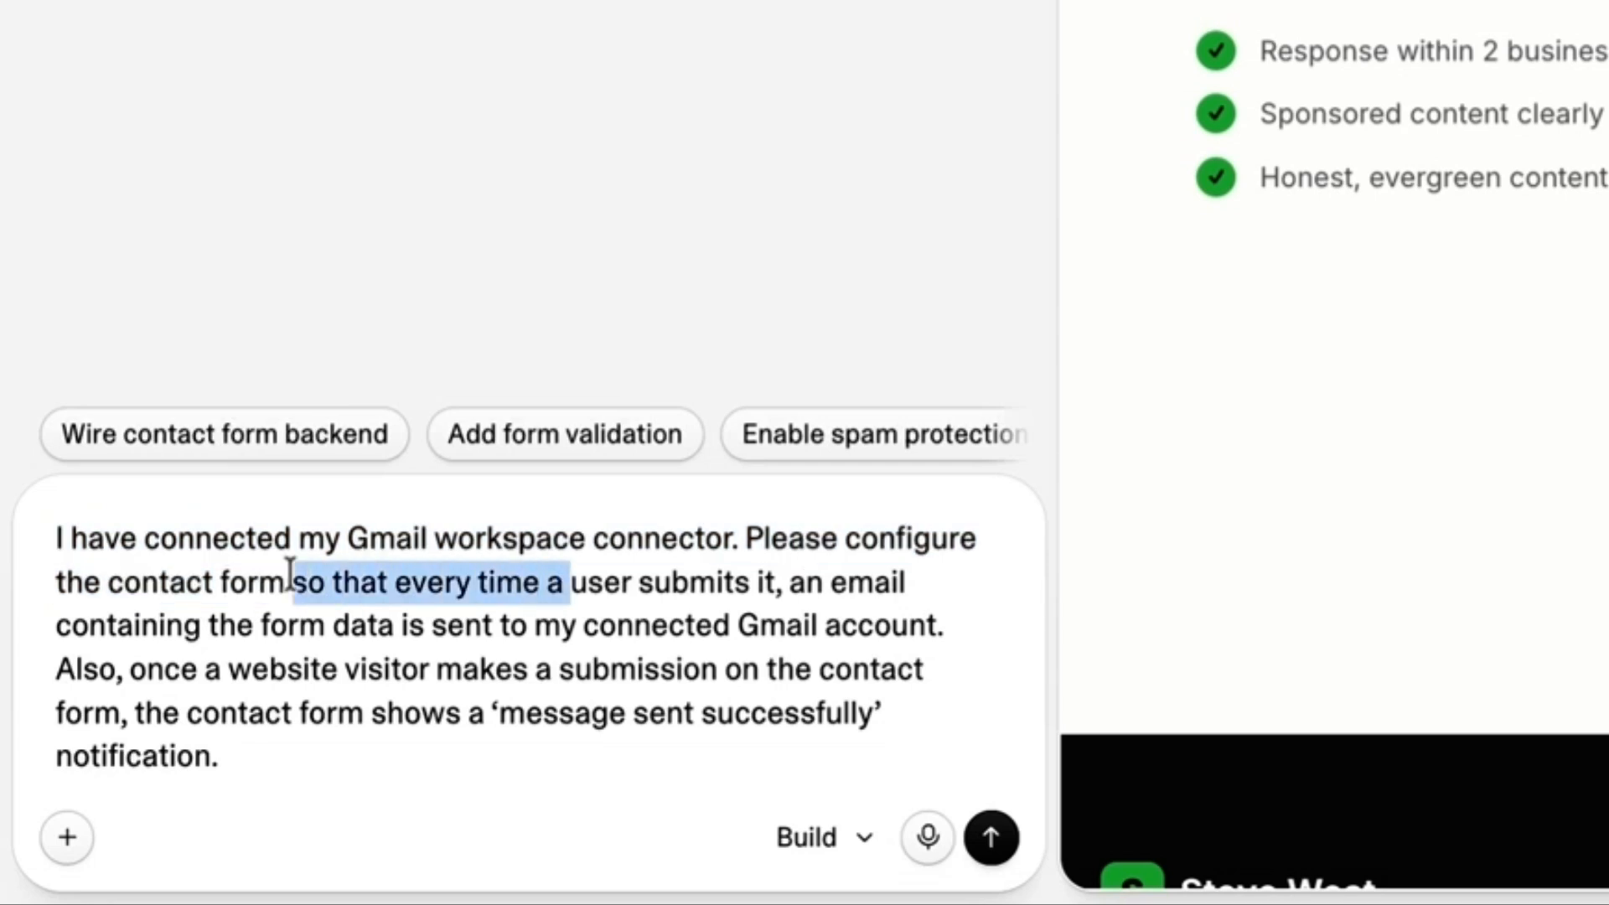
key(shift+Right)
key(shift+Right)
key(shift+Right)
key(shift+Right)
key(shift+Right)
key(shift+Right)
key(shift+Right)
key(shift+Right)
key(shift+Right)
key(shift+Right)
key(shift+Right)
key(shift+Right)
key(shift+Right)
key(shift+Right)
key(shift+Right)
key(shift+Right)
key(shift+Right)
key(shift+Right)
key(shift+Right)
key(shift+Right)
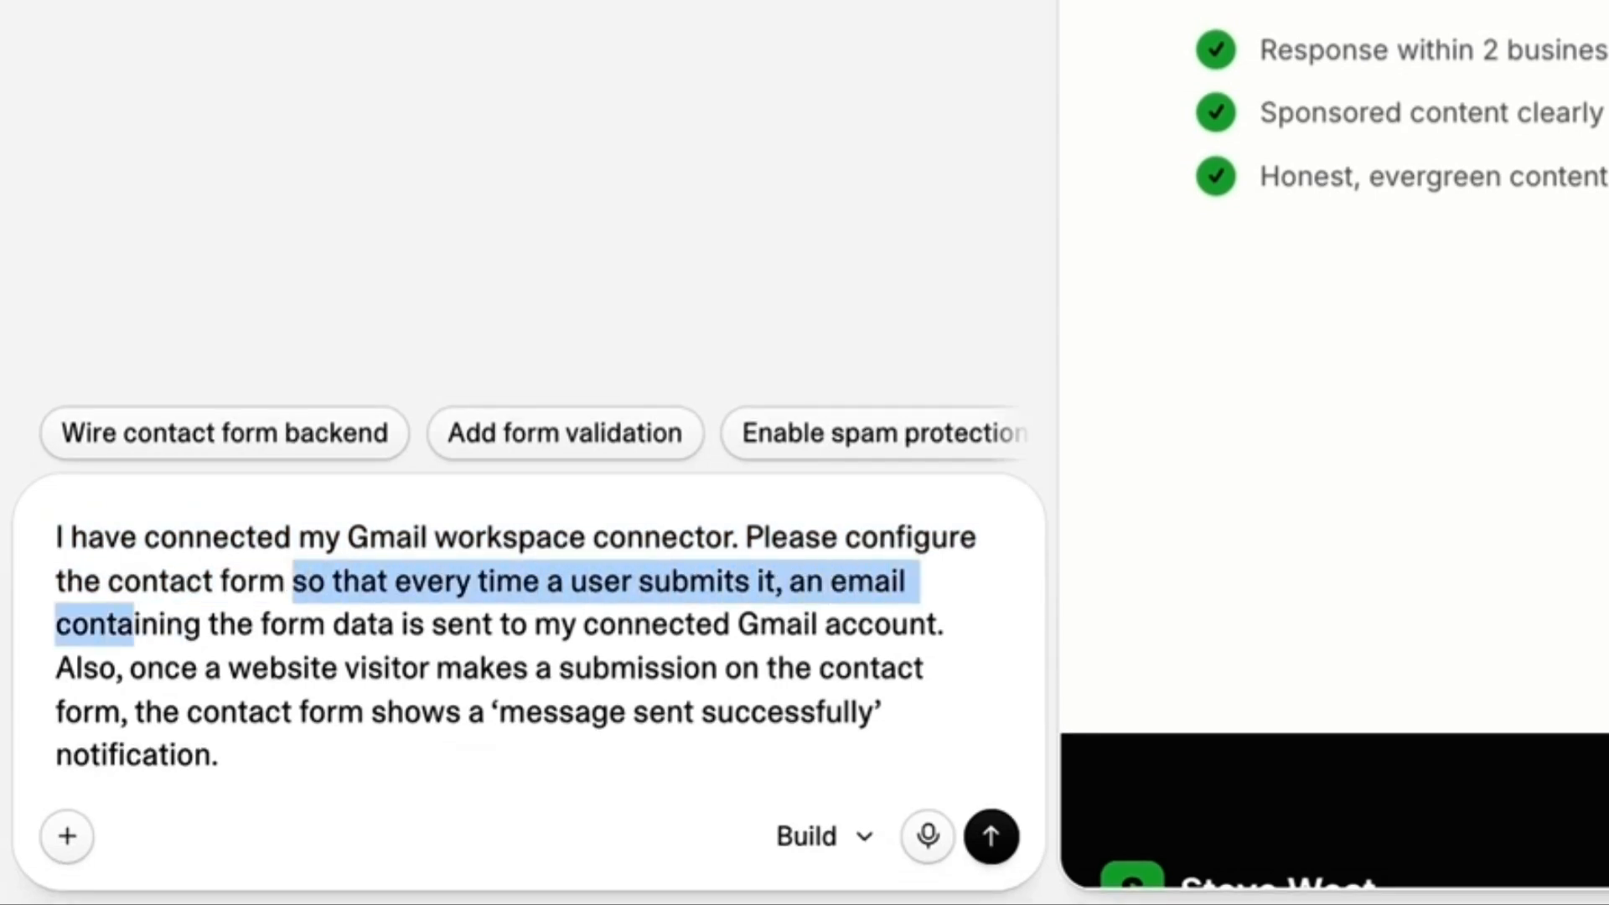
key(shift+Right)
key(shift+Right)
key(shift+Right)
key(shift+Right)
key(shift+Right)
key(shift+Right)
key(shift+Right)
key(shift+Right)
key(shift+Right)
key(shift+Right)
key(shift+Right)
key(shift+Right)
key(shift+Right)
key(shift+Right)
key(shift+Right)
key(shift+Right)
key(shift+Right)
key(shift+Right)
key(shift+Right)
key(shift+Right)
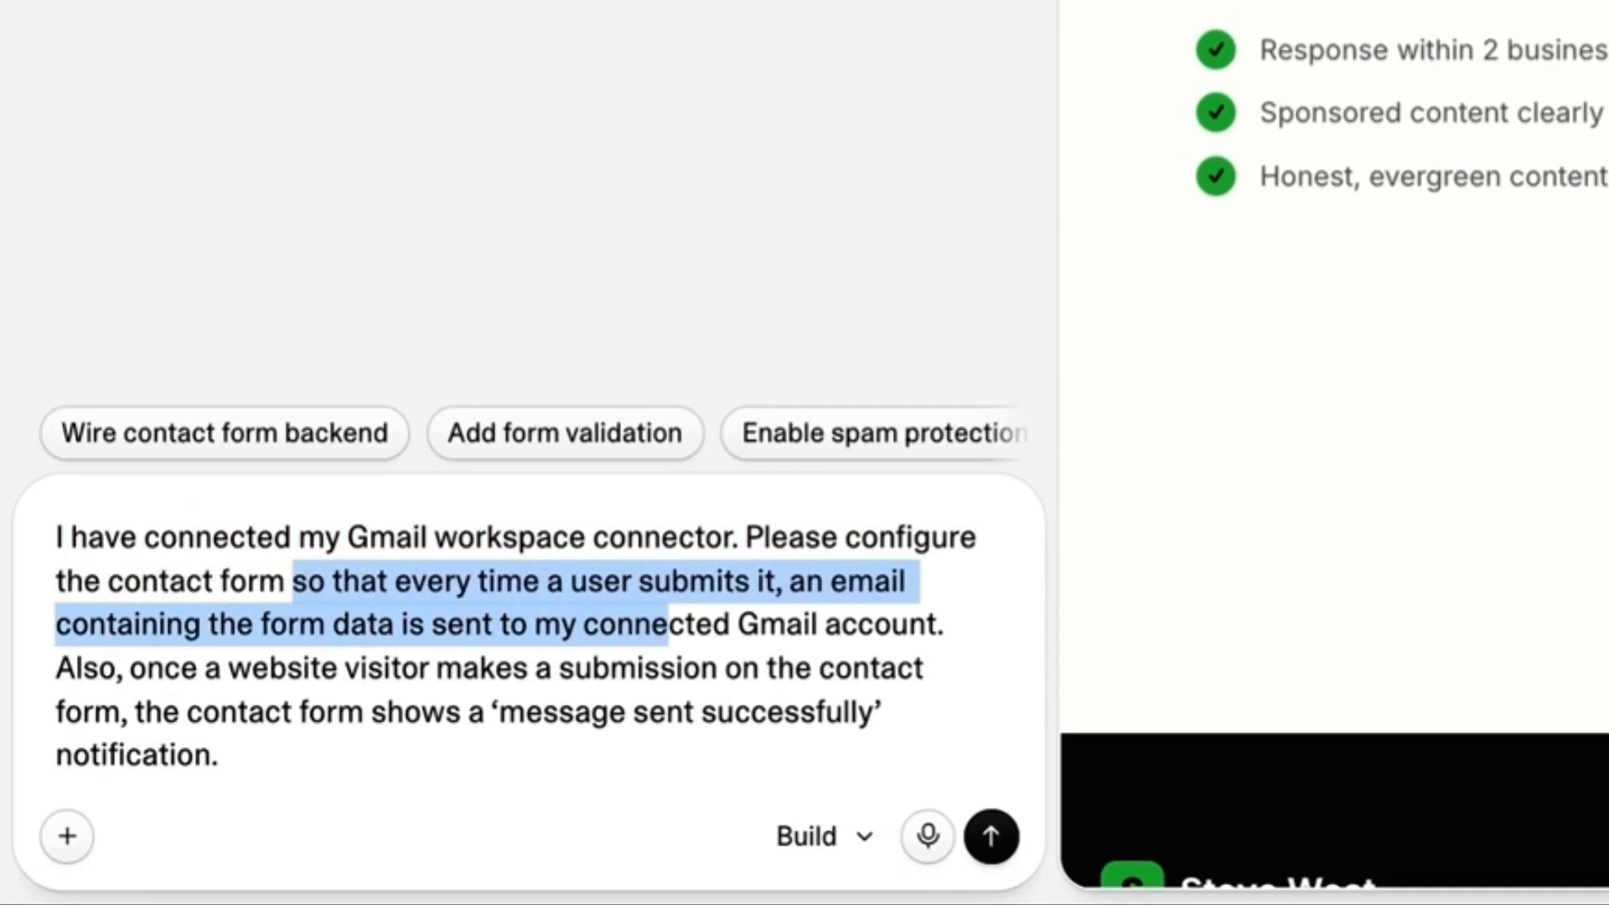
key(shift+Left)
key(shift+Left)
key(shift+Left)
key(shift+Left)
key(shift+Left)
key(shift+Left)
key(shift+Left)
key(shift+Left)
key(shift+Left)
key(shift+Left)
key(shift+Left)
key(shift+Left)
key(shift+Left)
key(shift+Left)
key(shift+Left)
key(shift+Left)
key(shift+Left)
key(shift+Left)
key(shift+Left)
key(shift+Left)
key(shift+Right)
key(shift+Right)
key(shift+Right)
key(shift+Right)
key(shift+Right)
key(shift+Right)
key(shift+Right)
key(shift+Right)
key(shift+Right)
key(shift+Right)
key(shift+Right)
key(shift+Right)
key(shift+Right)
key(shift+Right)
key(shift+Right)
key(shift+Right)
key(shift+Right)
key(shift+Right)
key(shift+Right)
key(shift+Right)
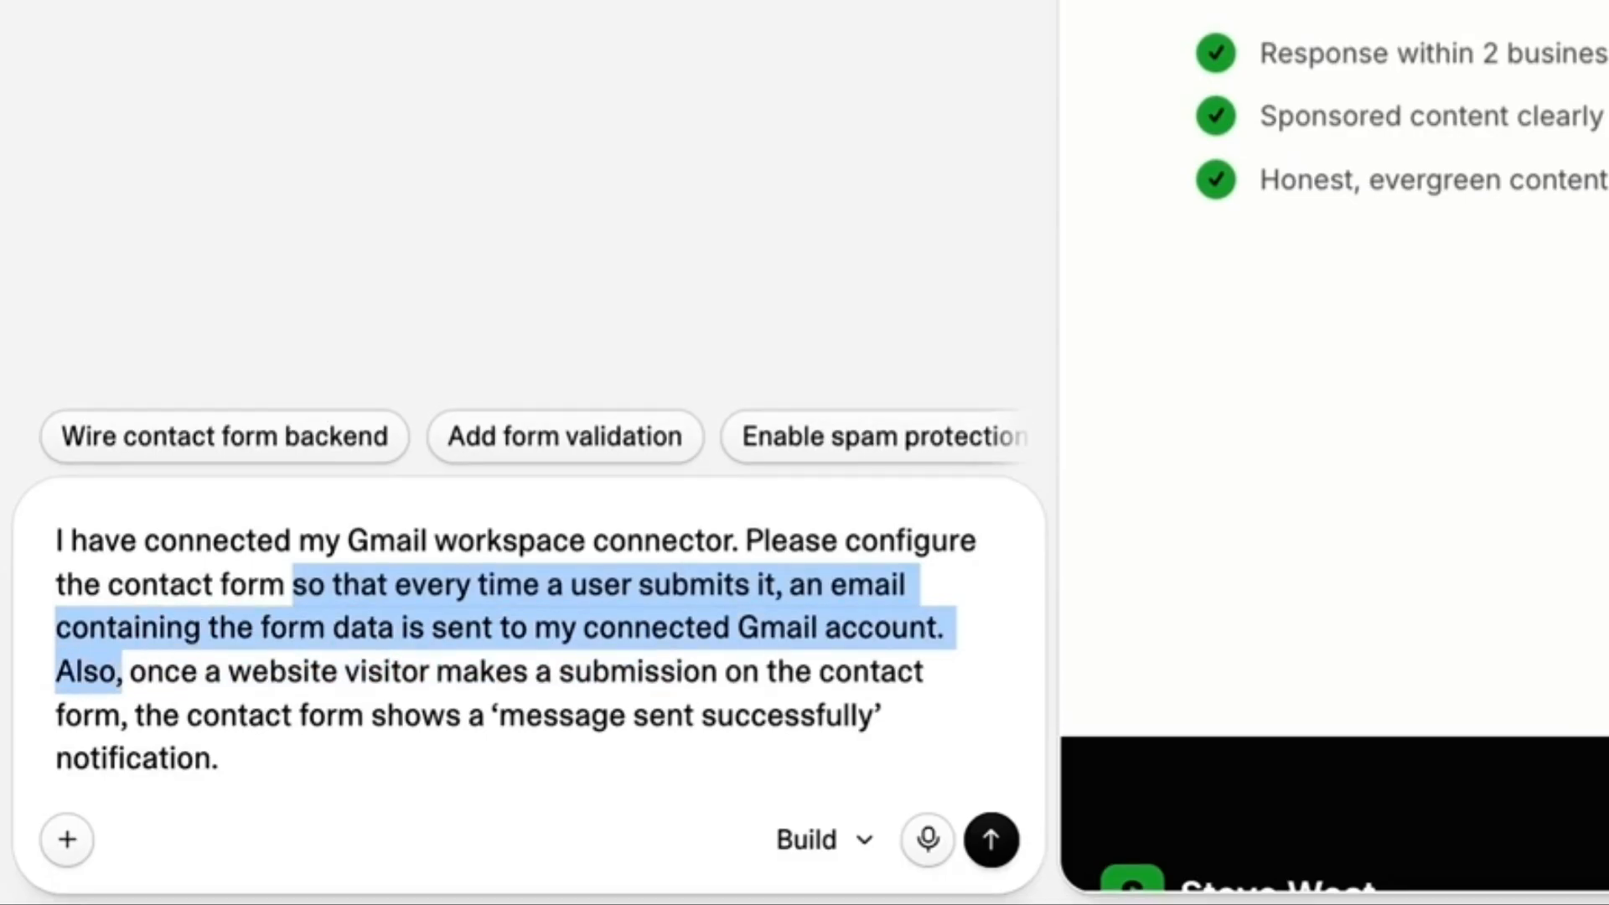
key(shift+Right)
key(shift+Right)
key(shift+Right)
key(shift+Right)
key(shift+Right)
key(shift+Right)
key(shift+Right)
key(shift+Right)
key(shift+Right)
key(shift+Right)
key(shift+Right)
key(shift+Right)
key(shift+Right)
key(shift+Right)
key(shift+Right)
key(shift+Right)
key(shift+Right)
key(shift+Right)
key(shift+Right)
key(shift+Right)
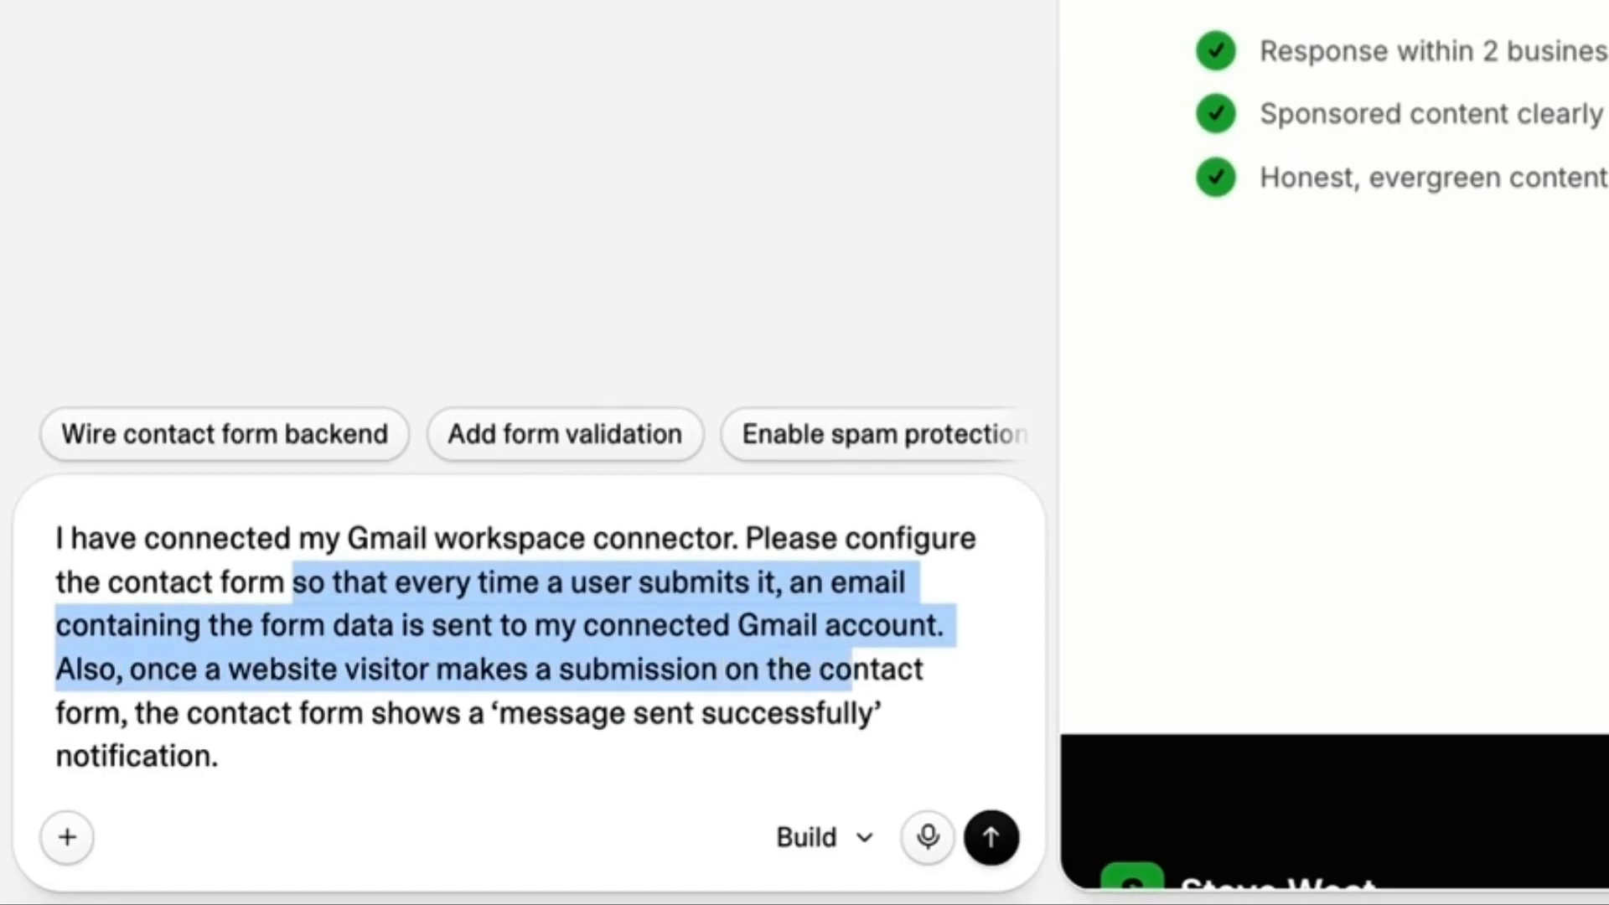
key(shift+Right)
key(shift+Right)
key(shift+Right)
key(shift+Right)
key(shift+Right)
key(shift+Right)
key(shift+Right)
key(shift+Right)
key(shift+Right)
key(shift+Right)
key(shift+Right)
key(shift+Right)
key(shift+Right)
key(shift+Right)
key(shift+Right)
key(shift+Right)
key(shift+Right)
key(shift+Right)
key(shift+Right)
key(shift+Right)
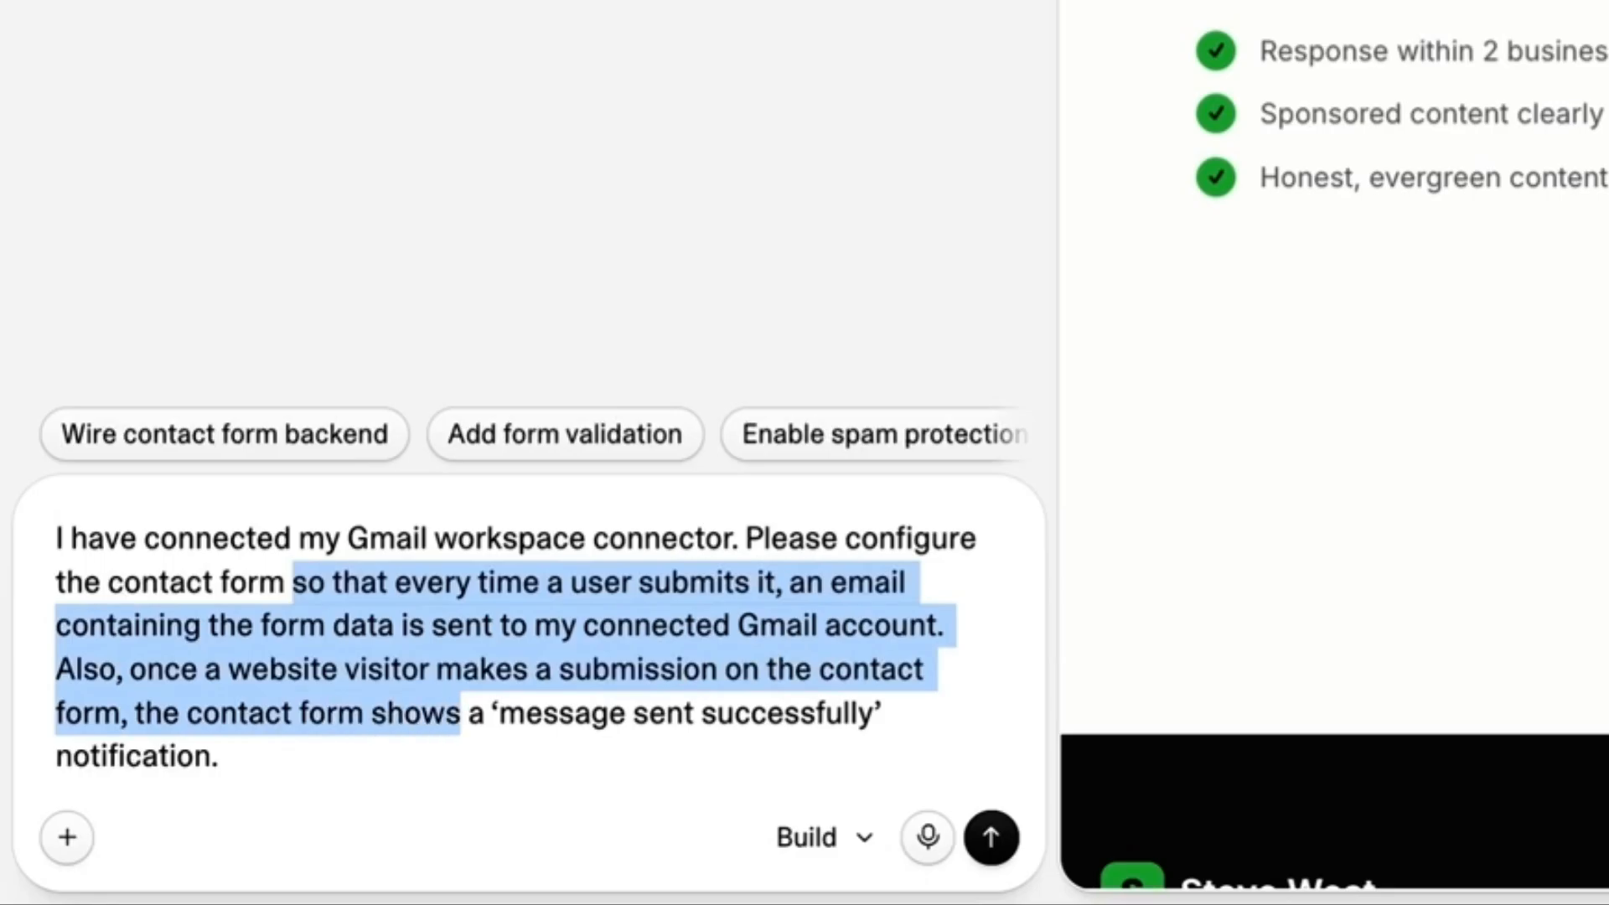
key(shift+Right)
key(shift+Right)
key(shift+Right)
key(shift+Right)
key(shift+Right)
key(shift+Right)
key(shift+Right)
key(shift+Right)
key(shift+Right)
key(shift+Right)
key(shift+Right)
key(shift+Right)
key(shift+Right)
key(shift+Right)
key(shift+Right)
key(shift+Right)
key(shift+Right)
key(shift+Right)
key(shift+Right)
key(shift+Right)
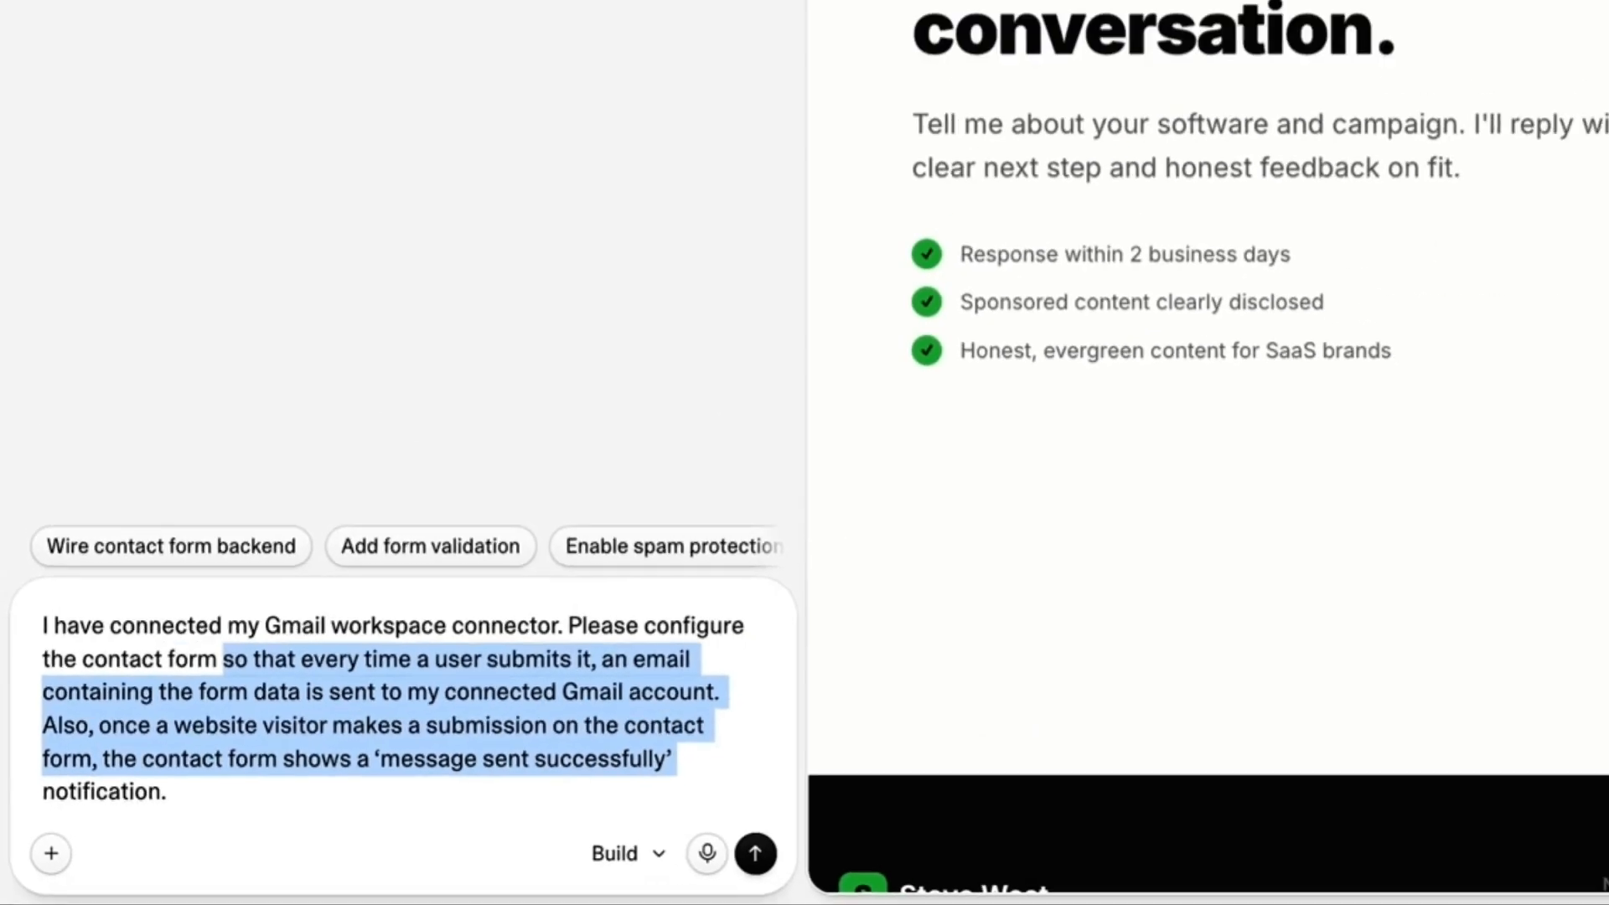
key(Right)
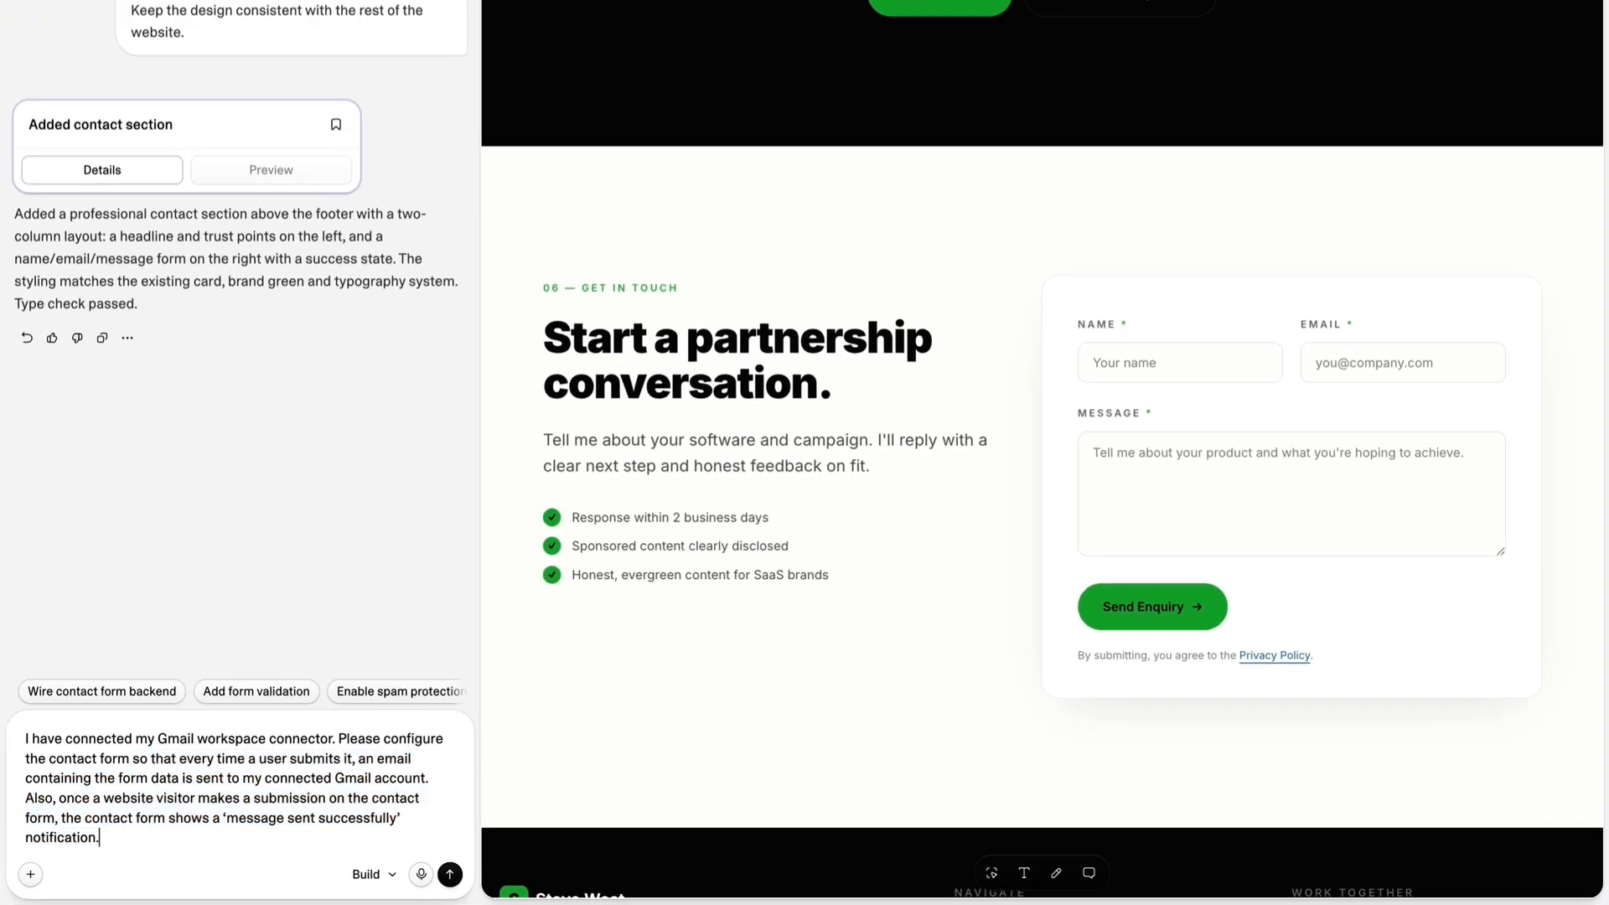
Send the contact form prompt, link the existing Gmail connection to the project and review the reply.
click(450, 874)
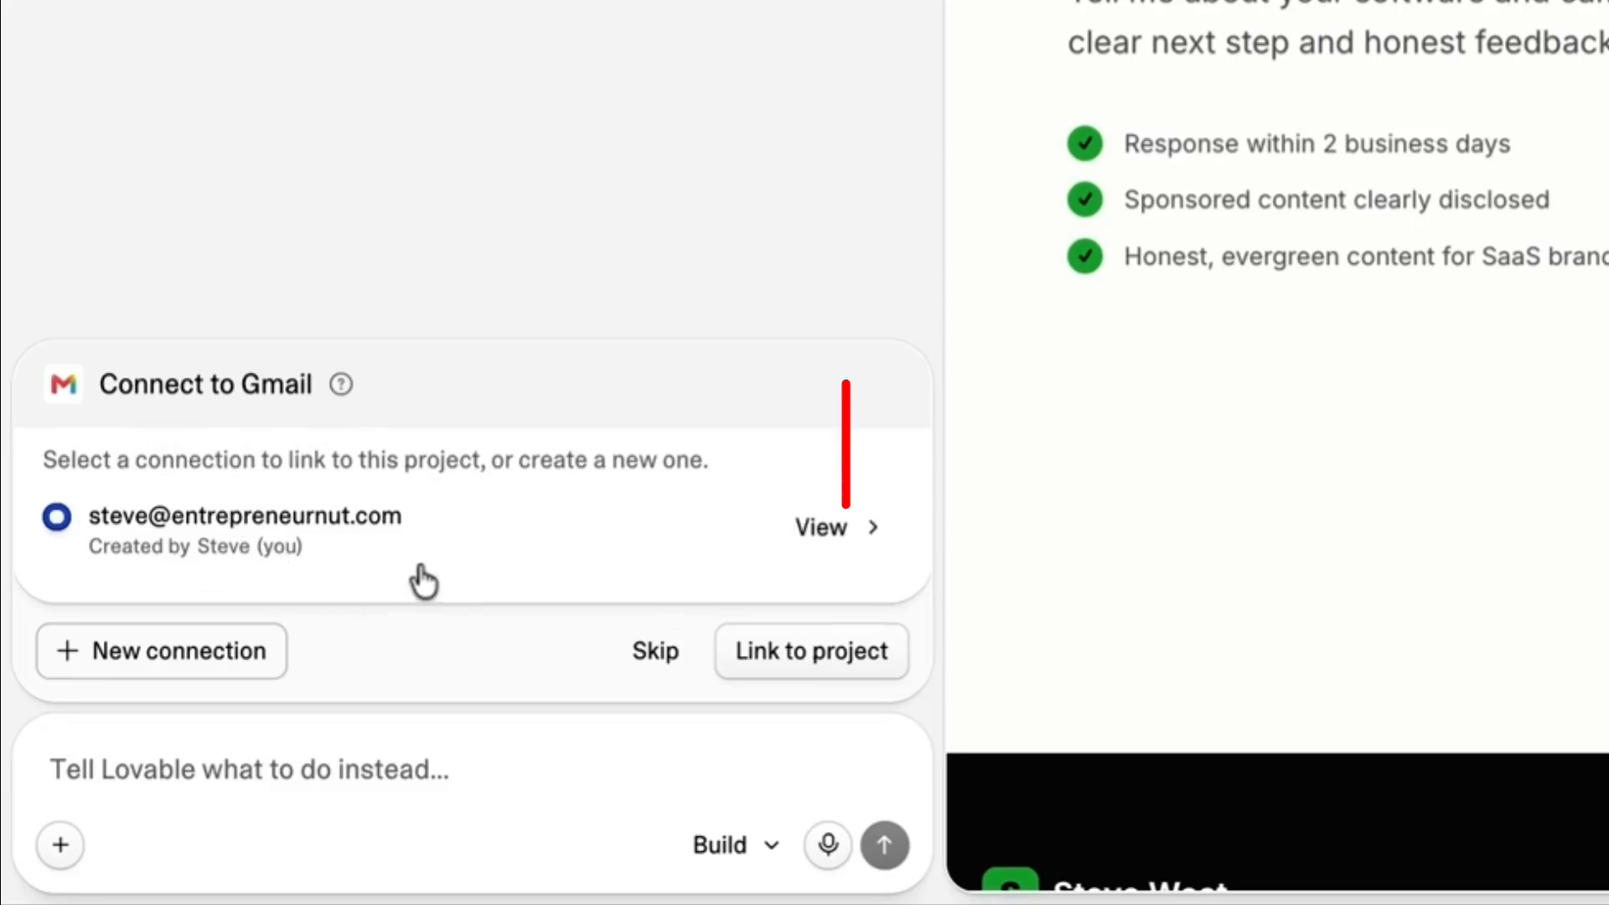
click(799, 670)
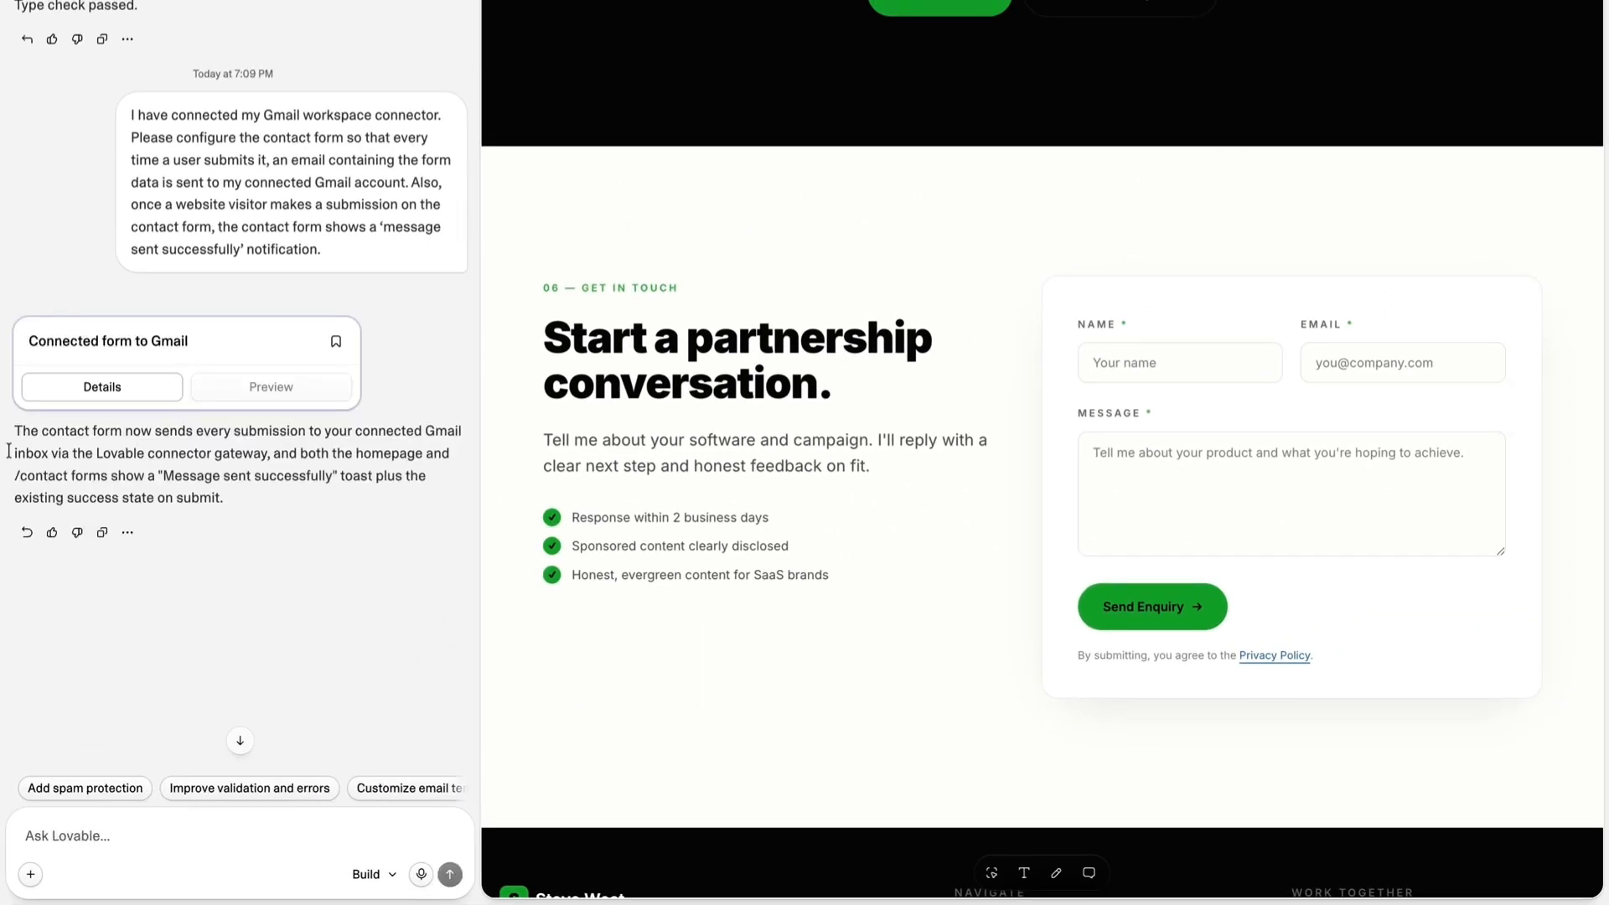
drag(72, 448, 268, 476)
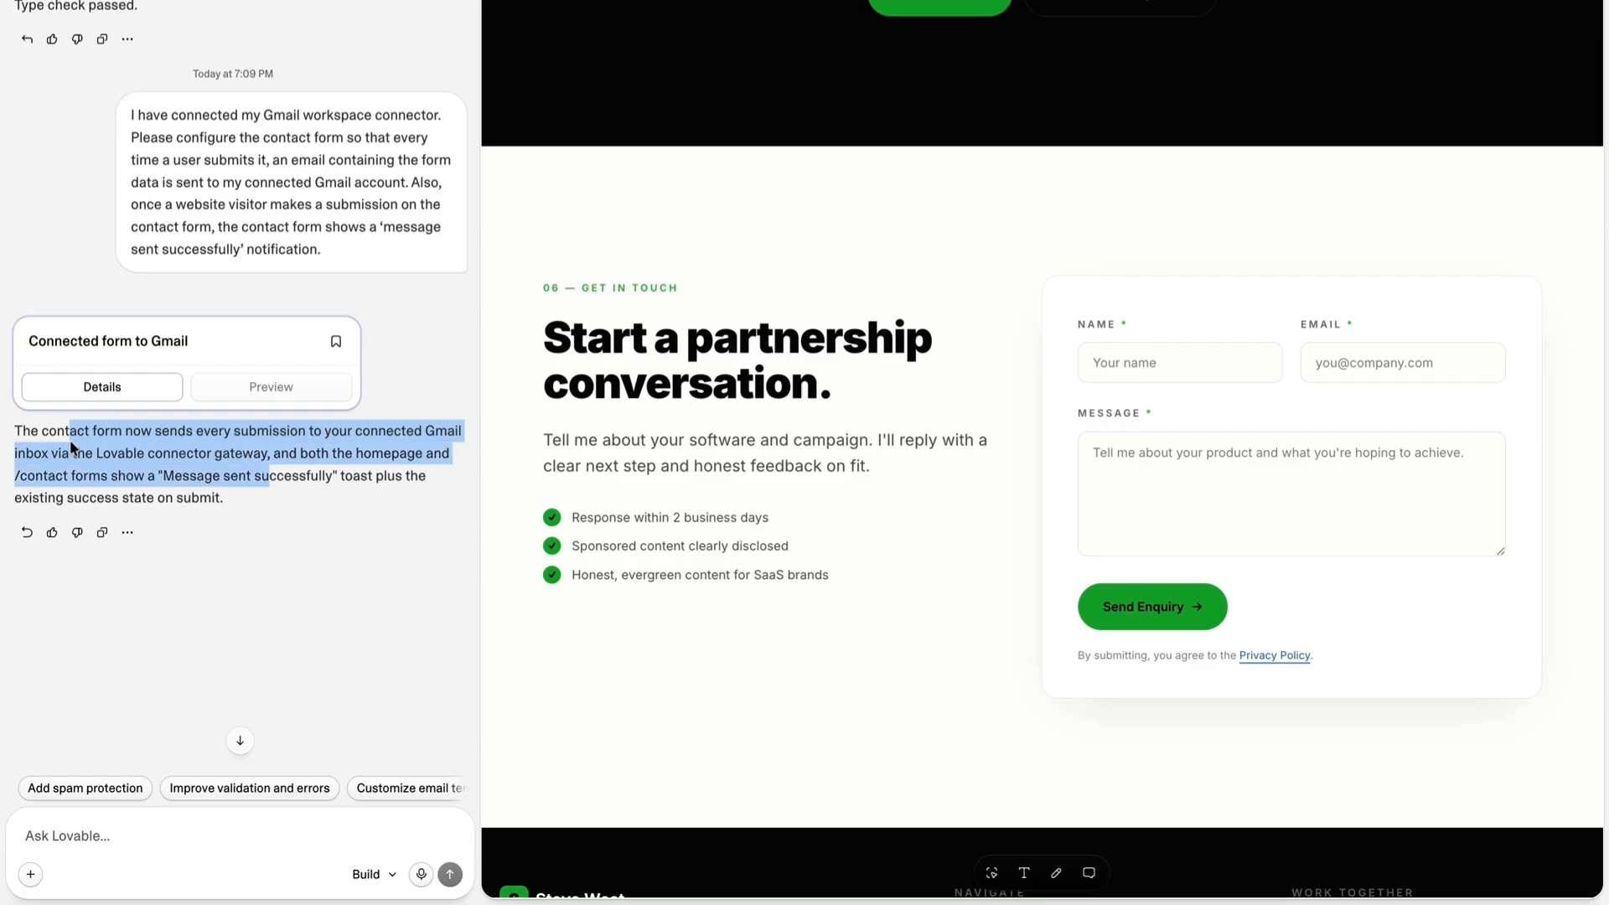
click(316, 481)
Publish the latest changes to the live website.
scroll(927, 414, up, 20)
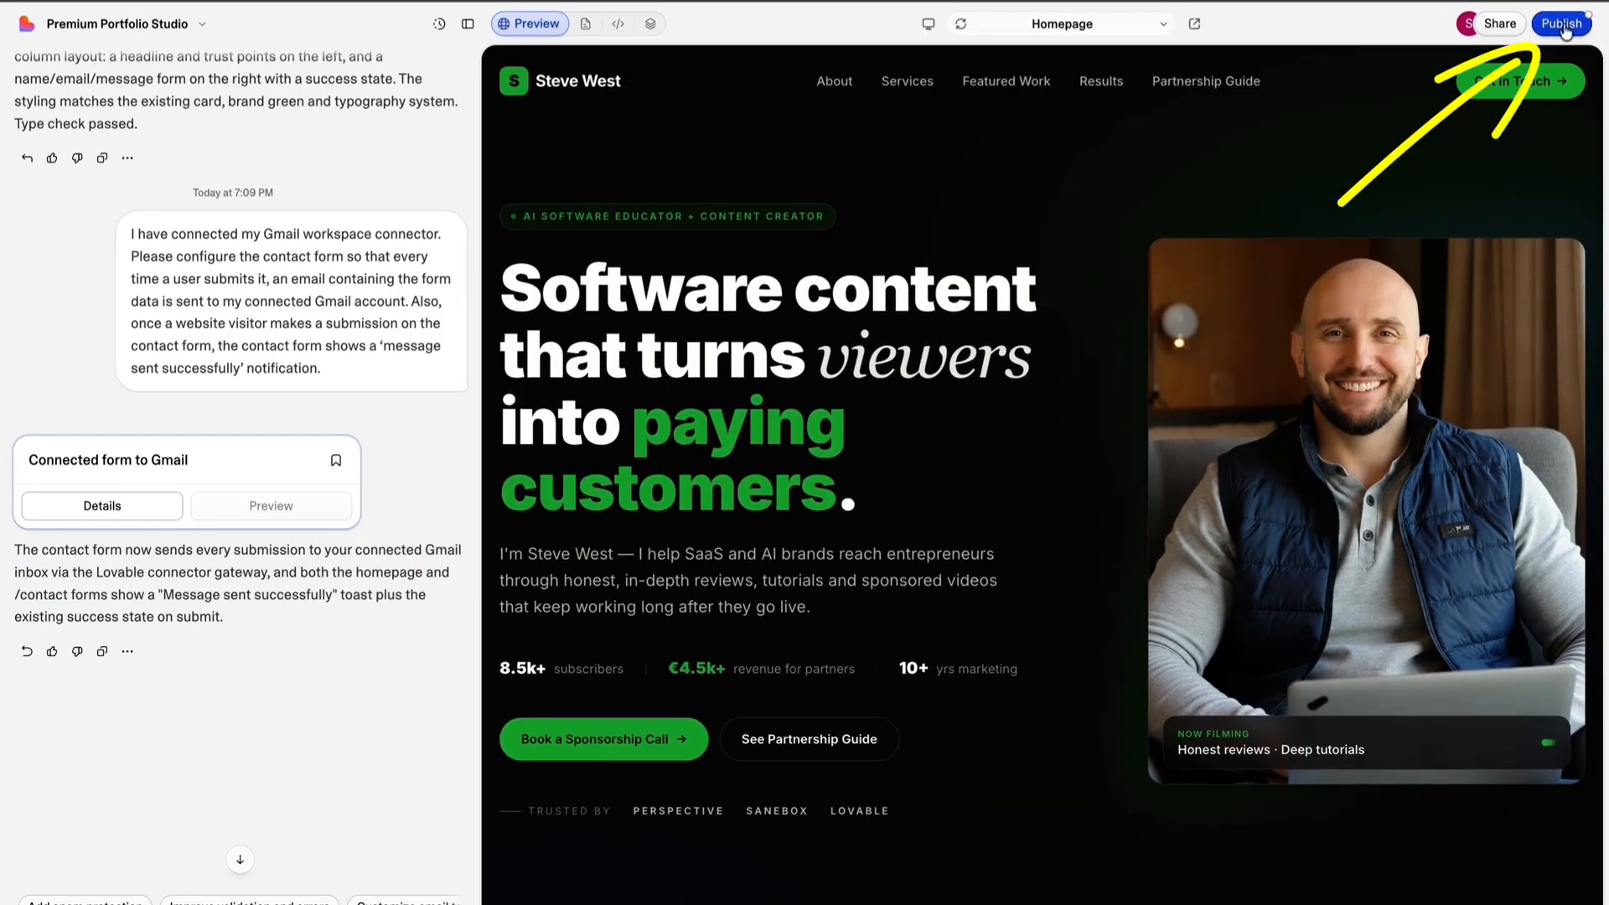
click(1562, 24)
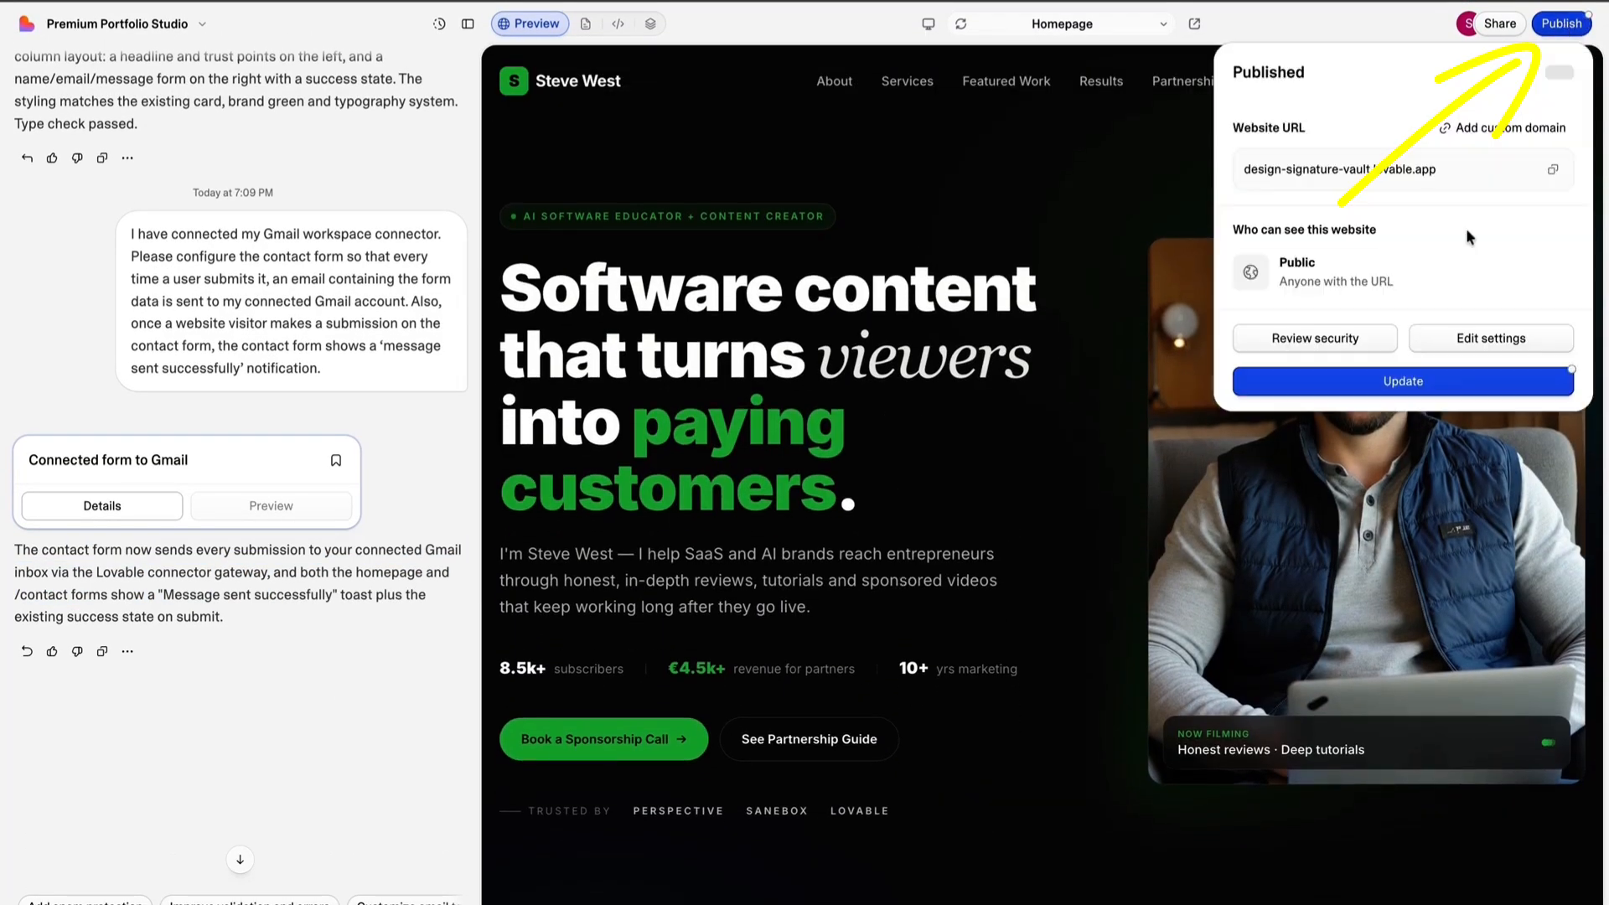
click(1388, 395)
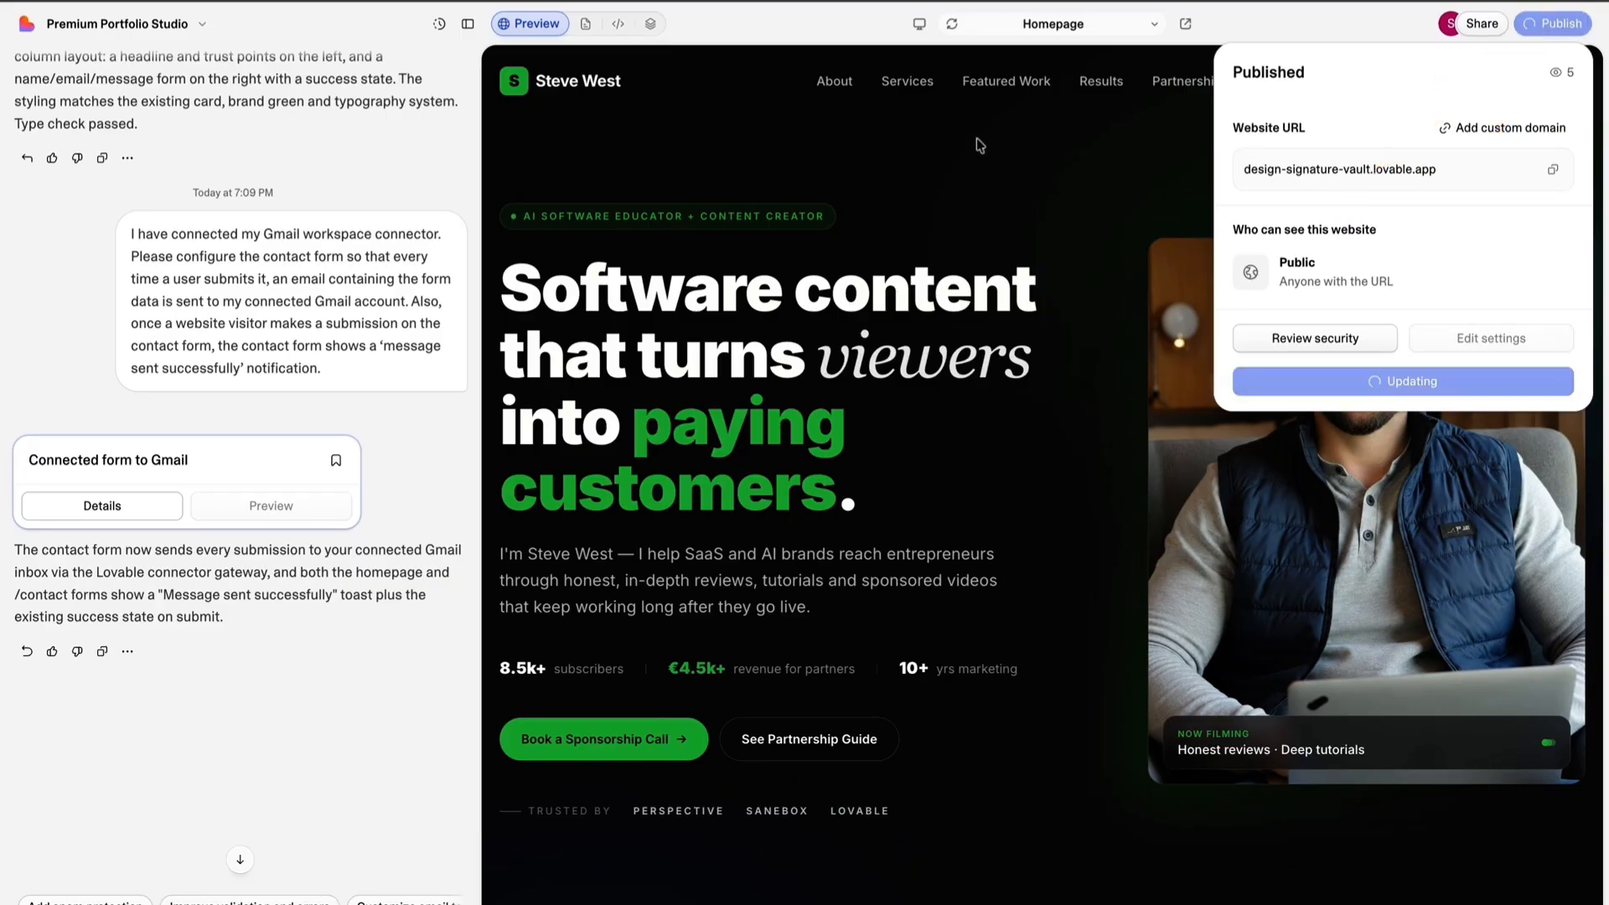
Open the published site at design-signature-vault.lovable.app and go to its Get in Touch contact form.
click(1319, 173)
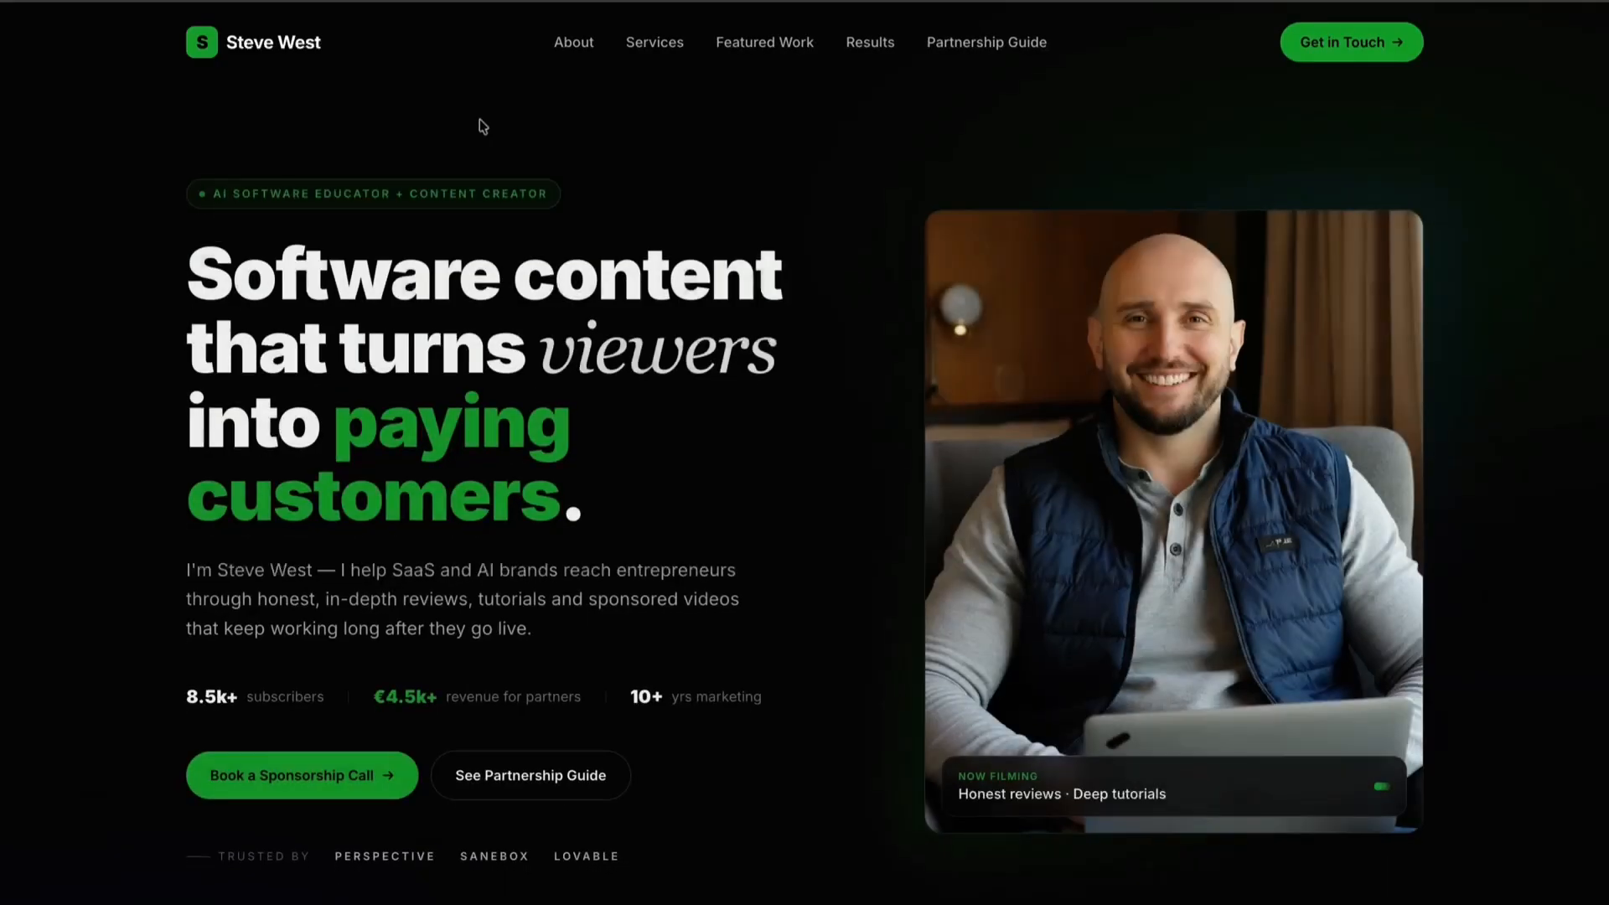
scroll(605, 132, down, 20)
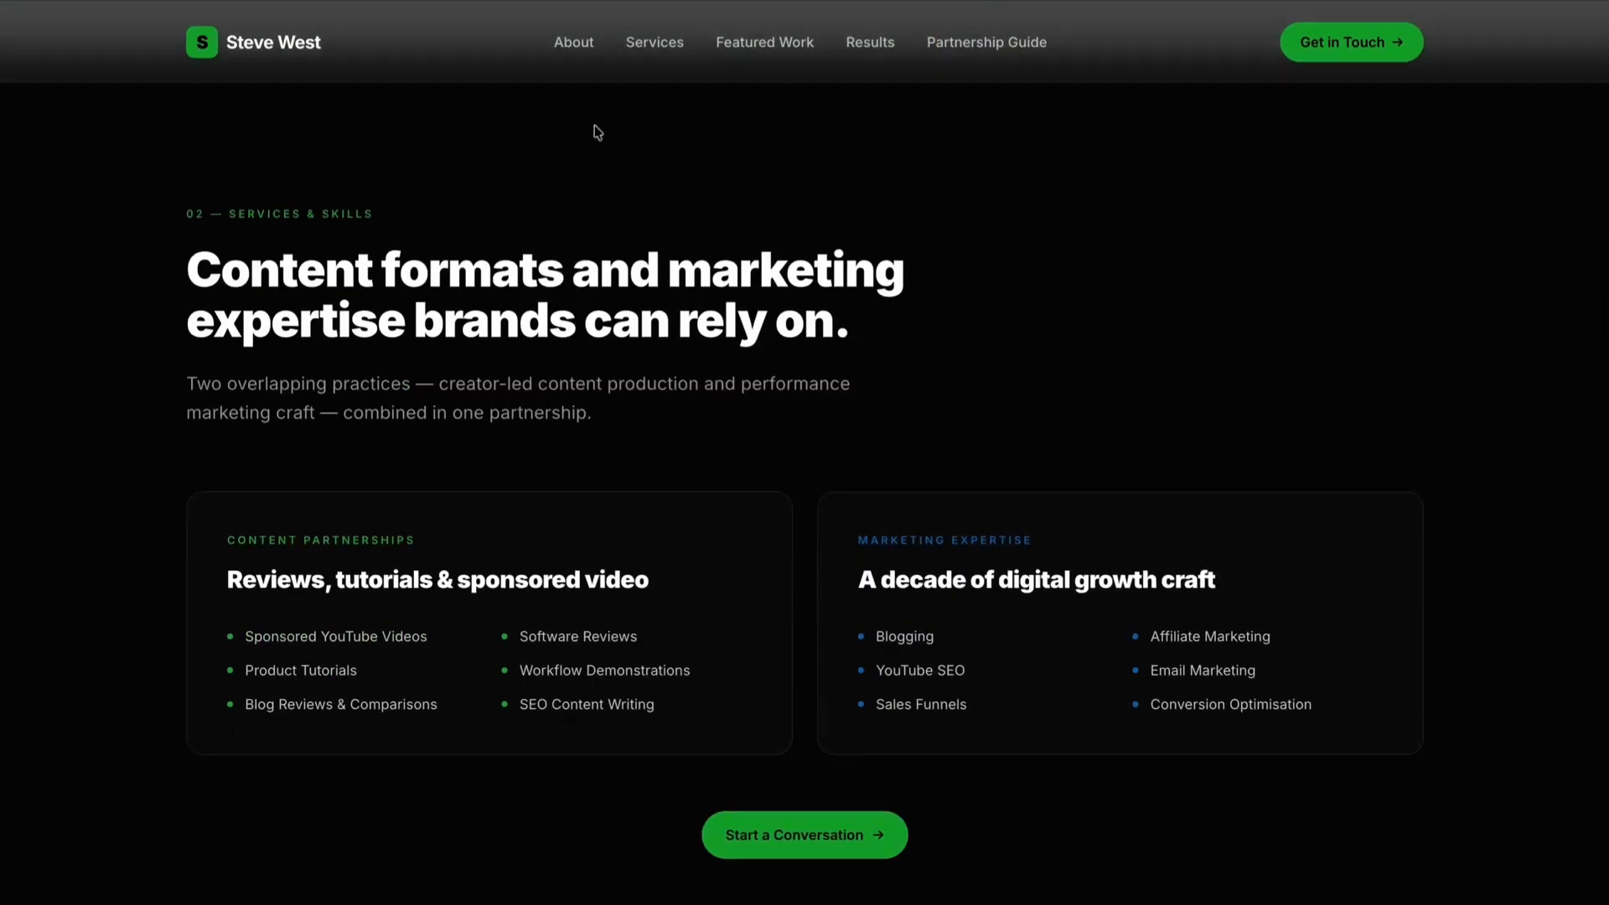
scroll(589, 128, down, 20)
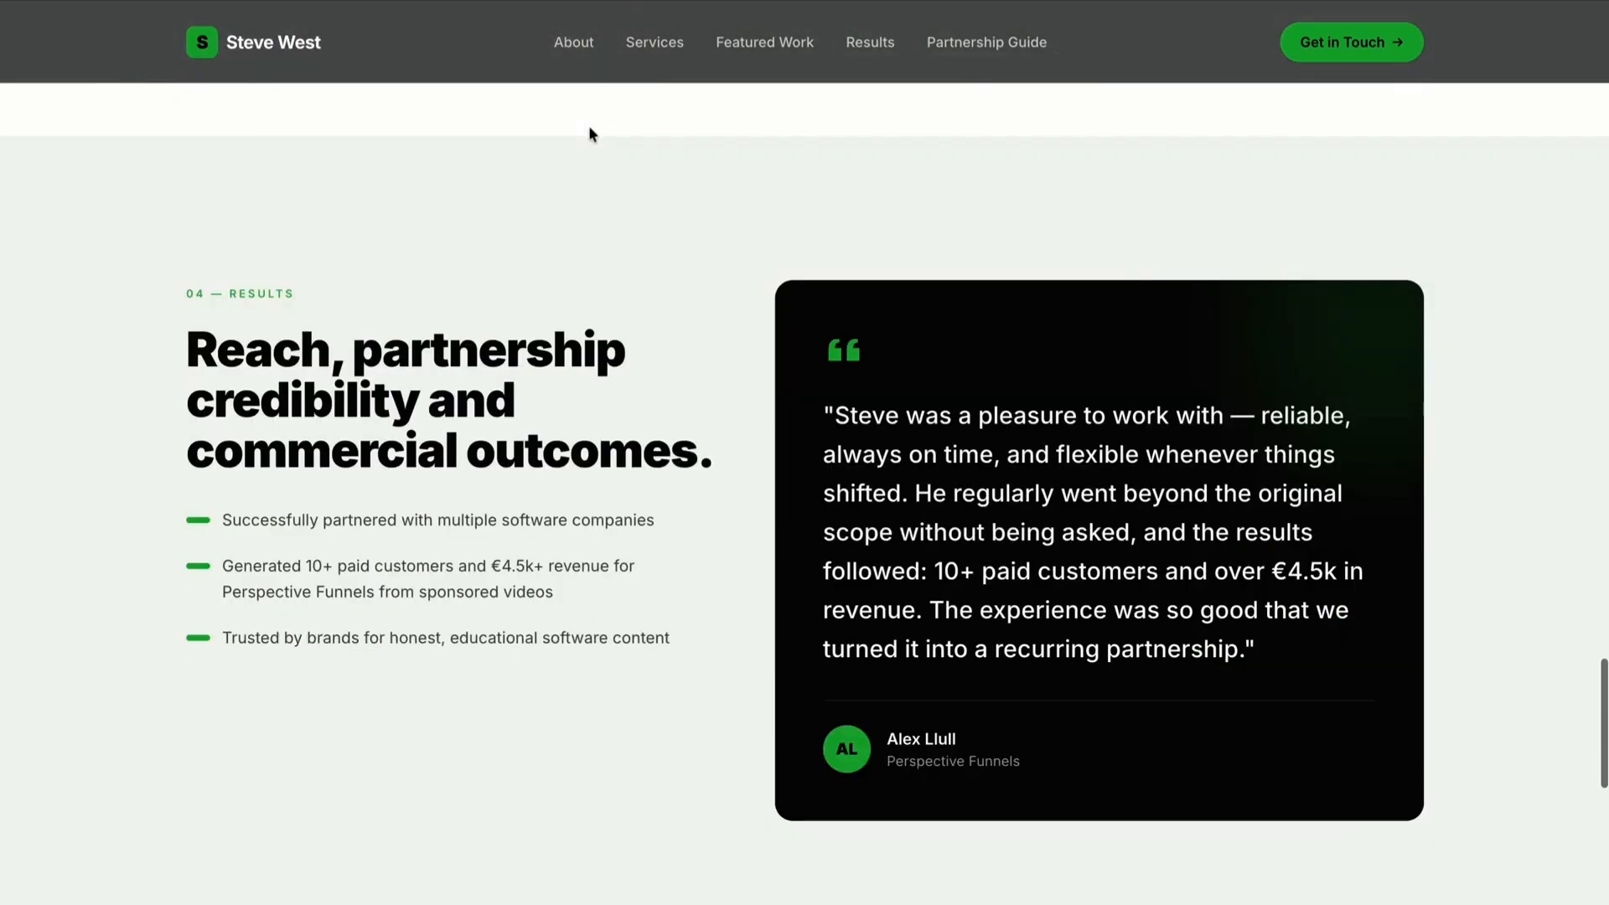
scroll(592, 135, down, 2)
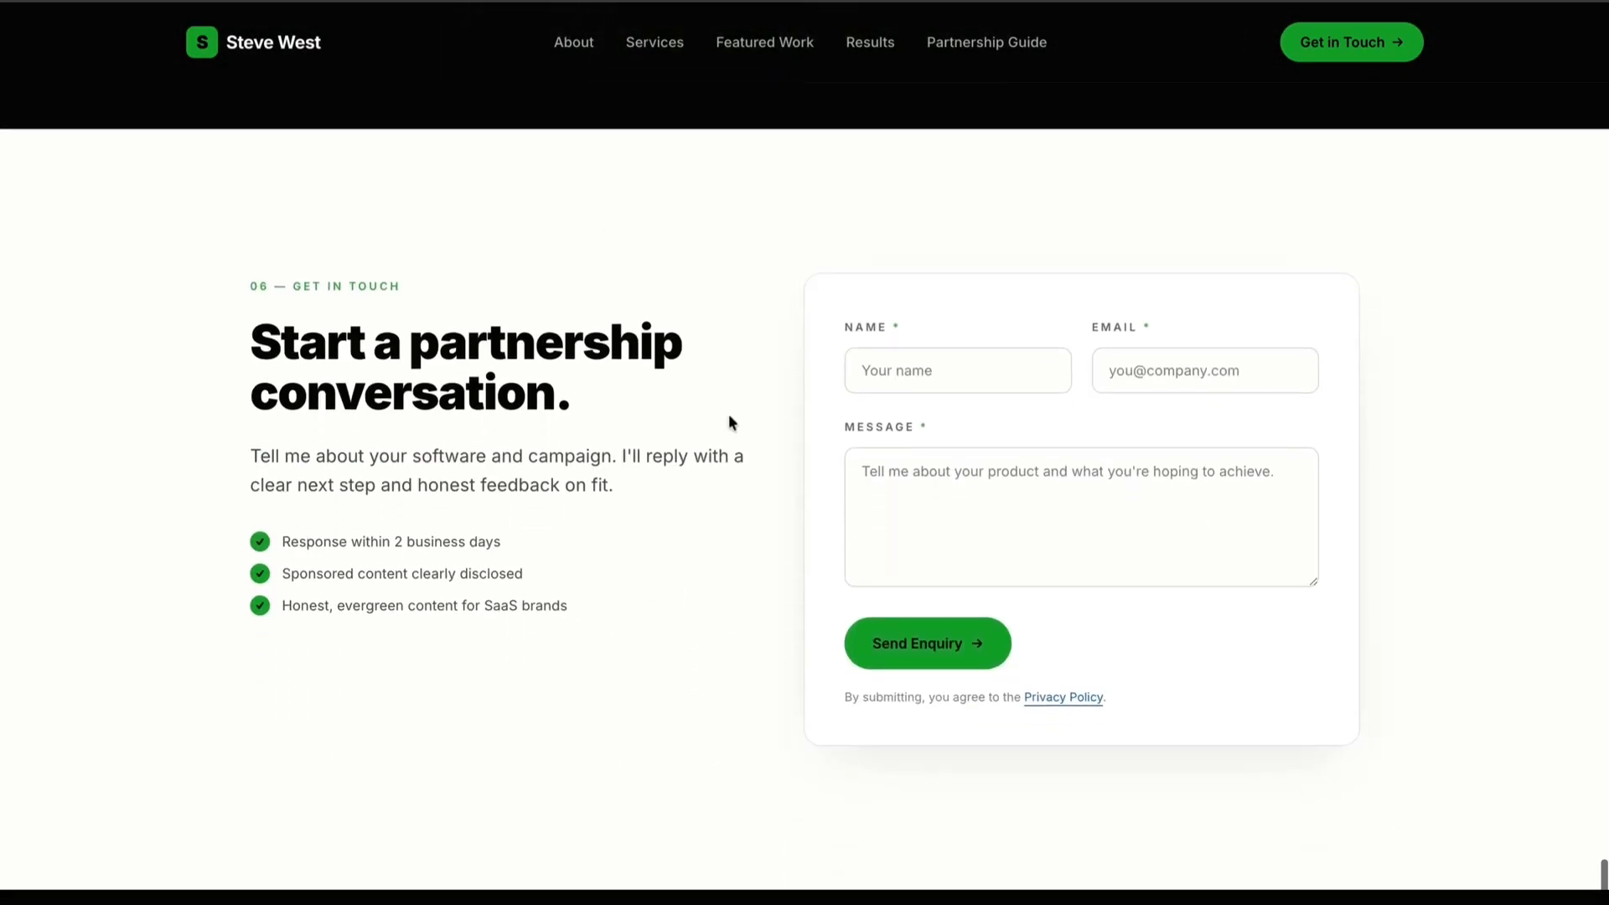
Submit a test enquiry with a name, an email address and the message "Hello, this is a test message :)", and check the response.
click(890, 374)
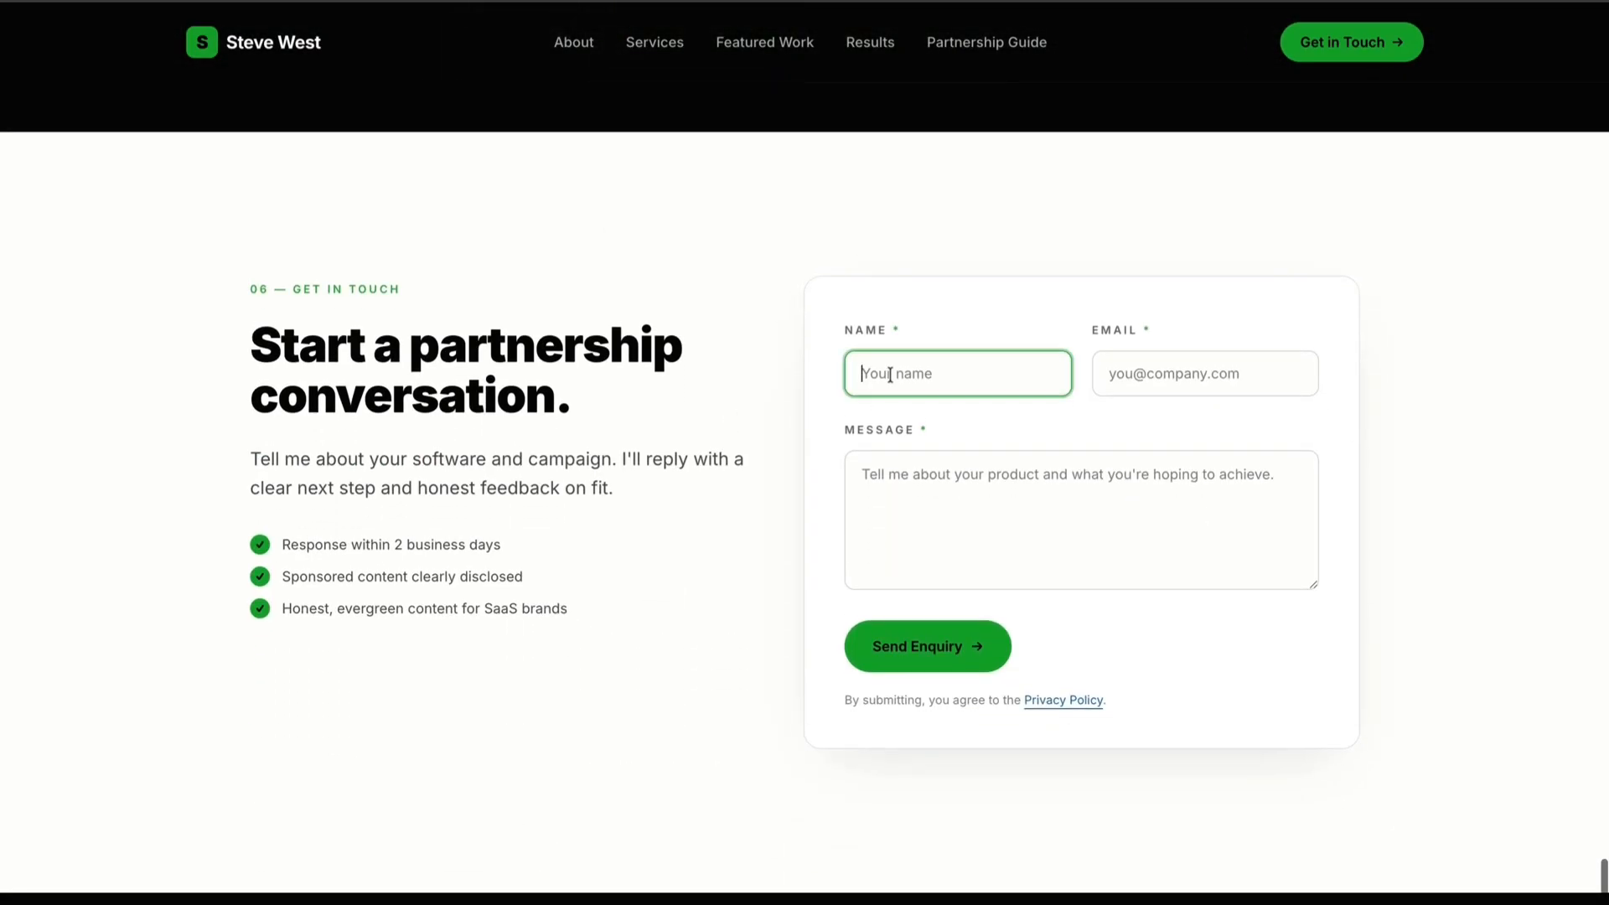
text(Steve)
click(1160, 374)
text(ac)
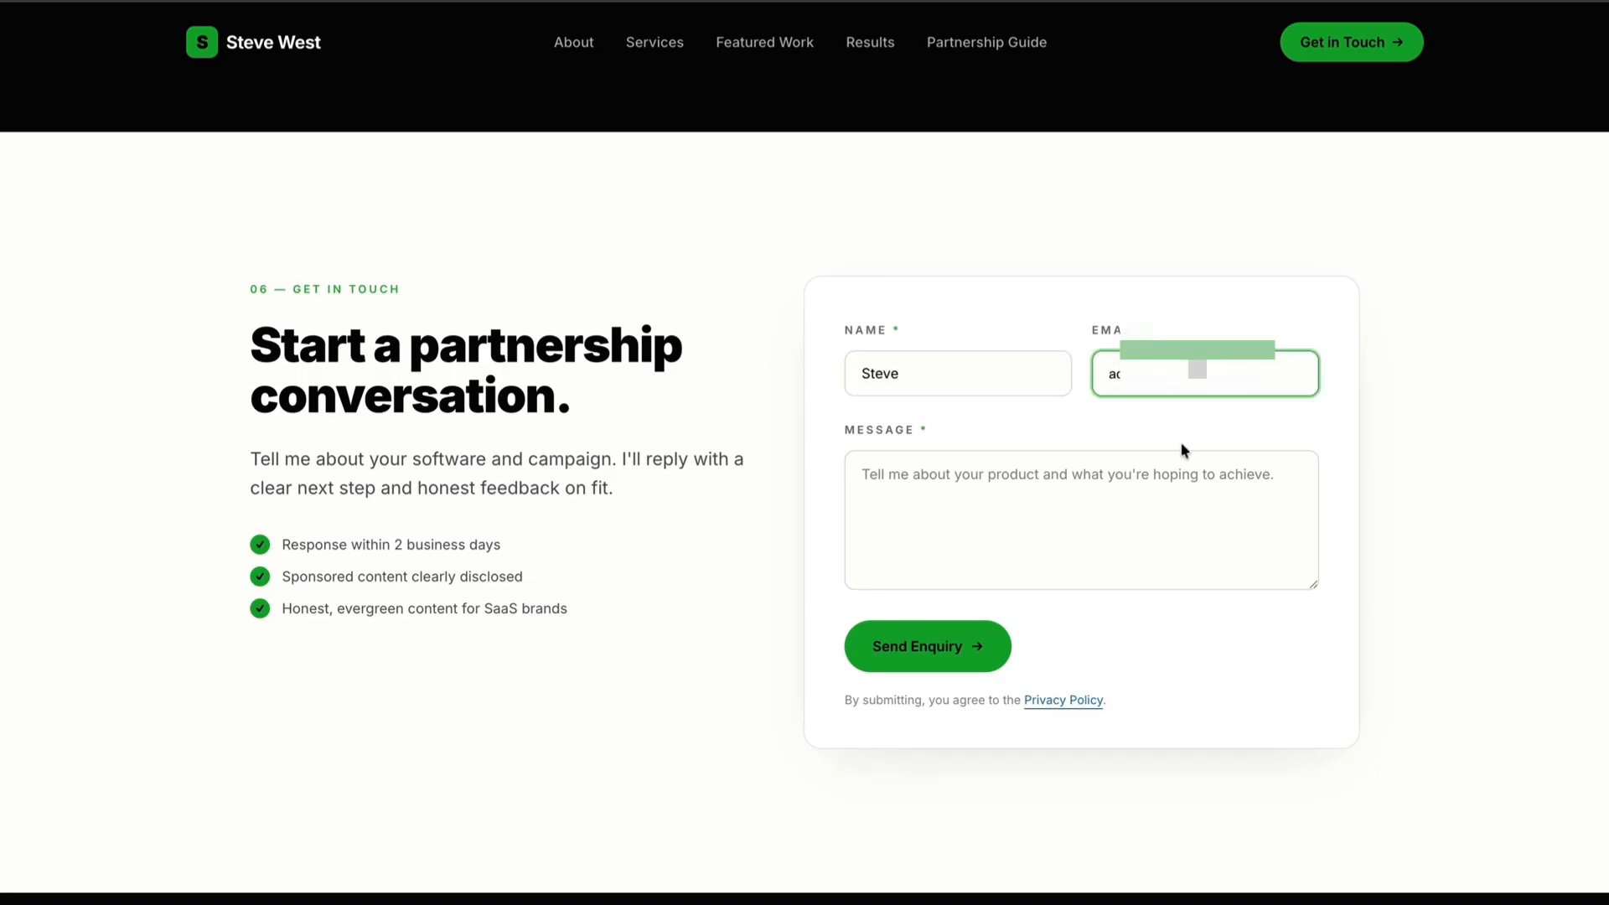
click(891, 495)
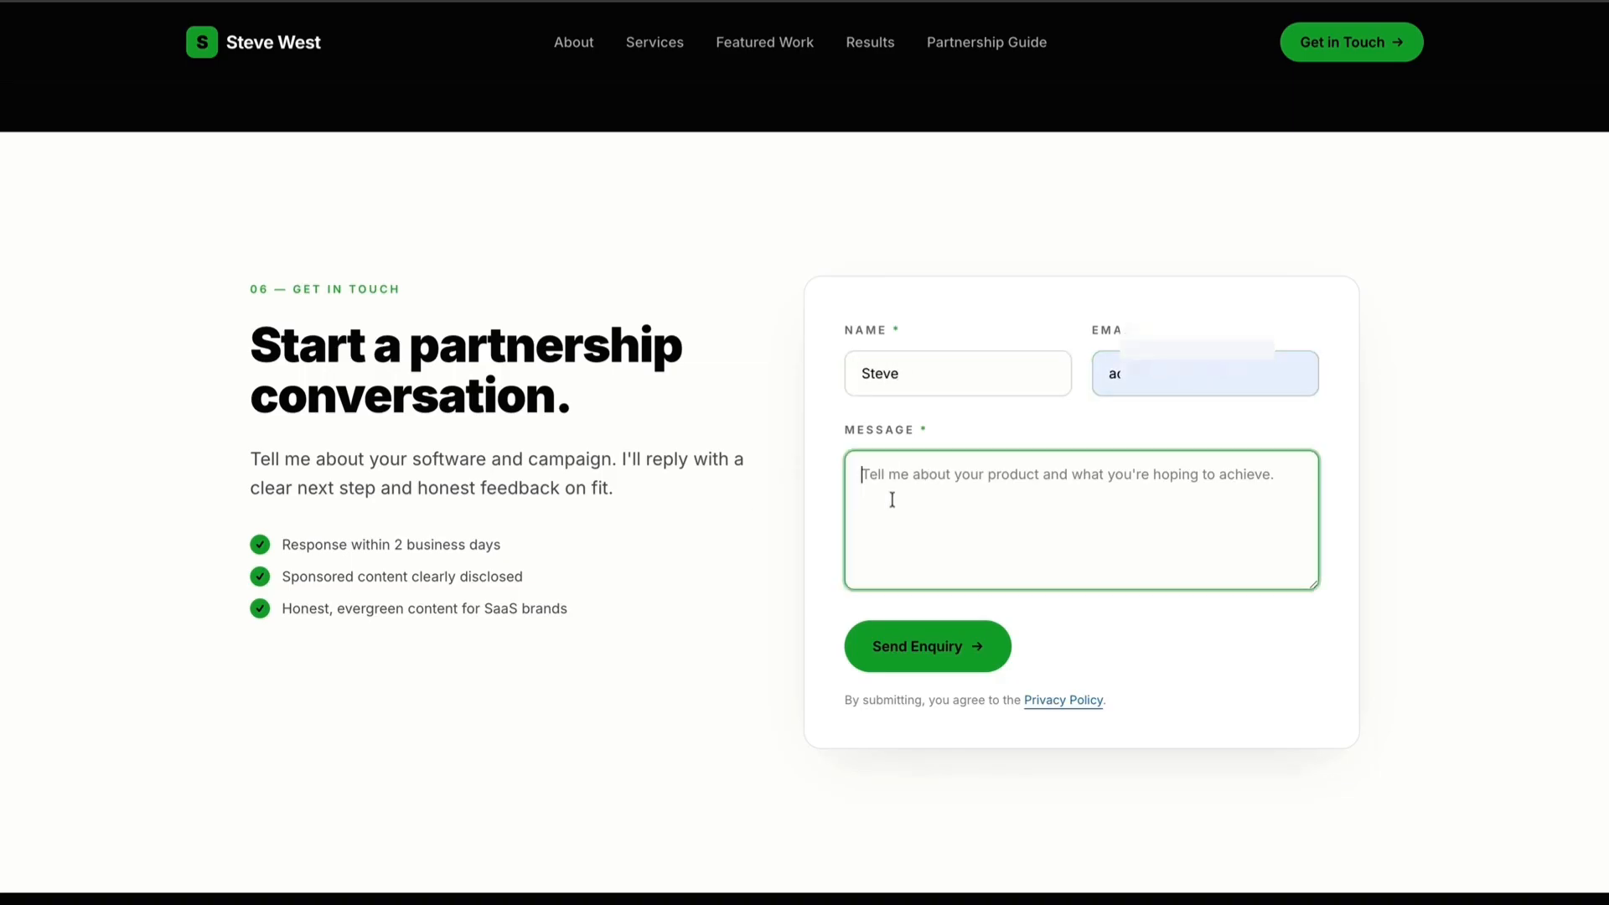
scroll(905, 438, down, 1)
text(Hello, this is a test message :))
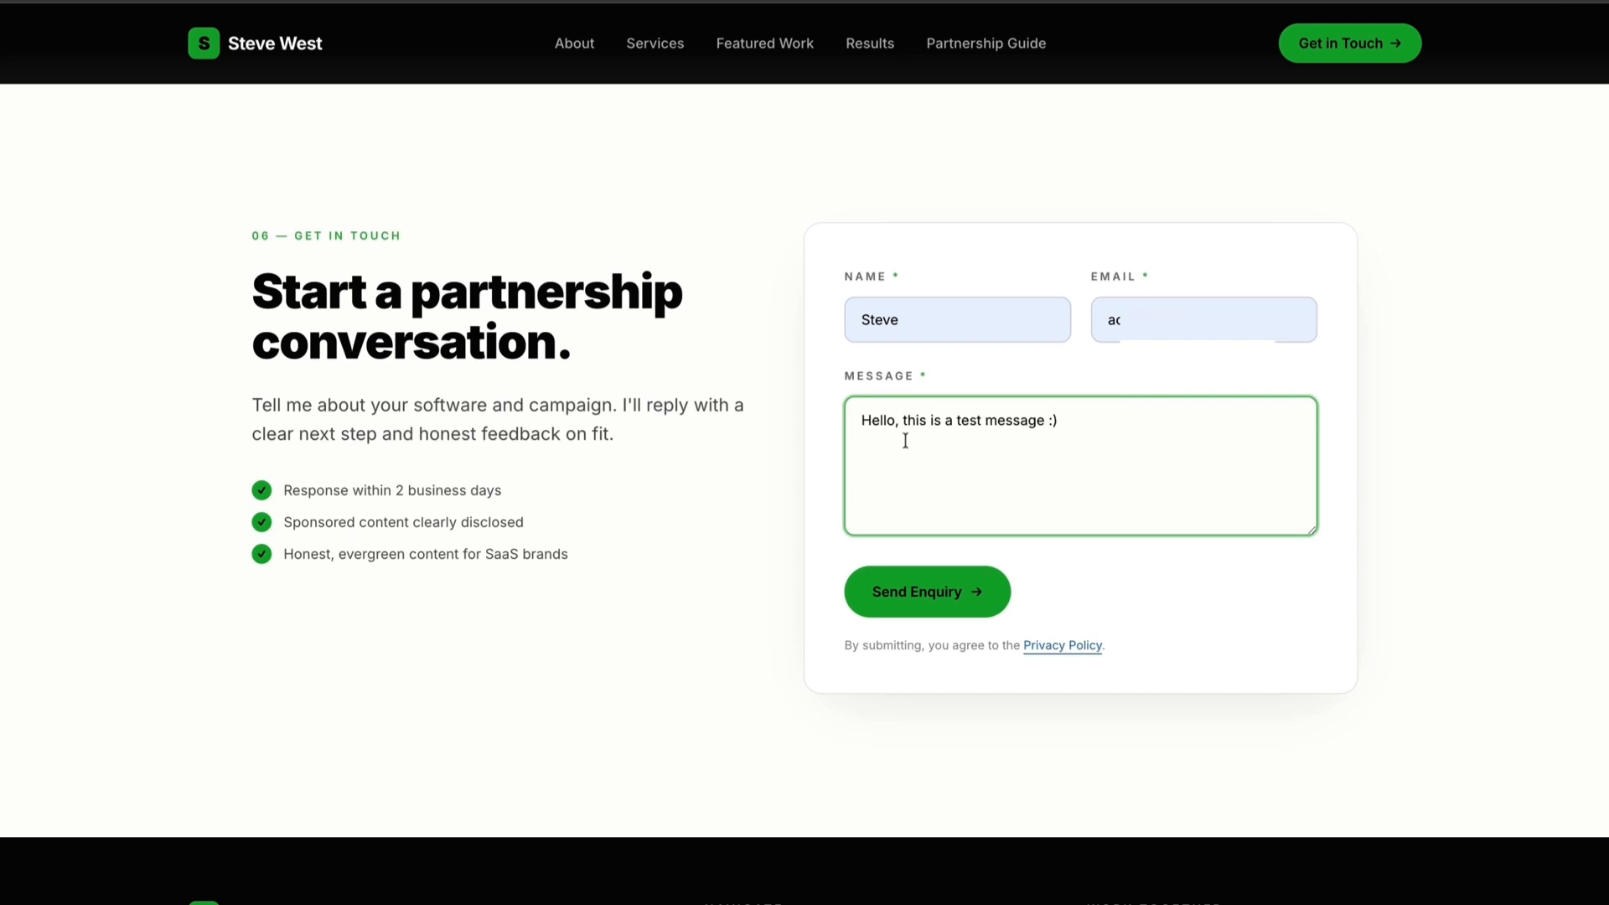
click(968, 588)
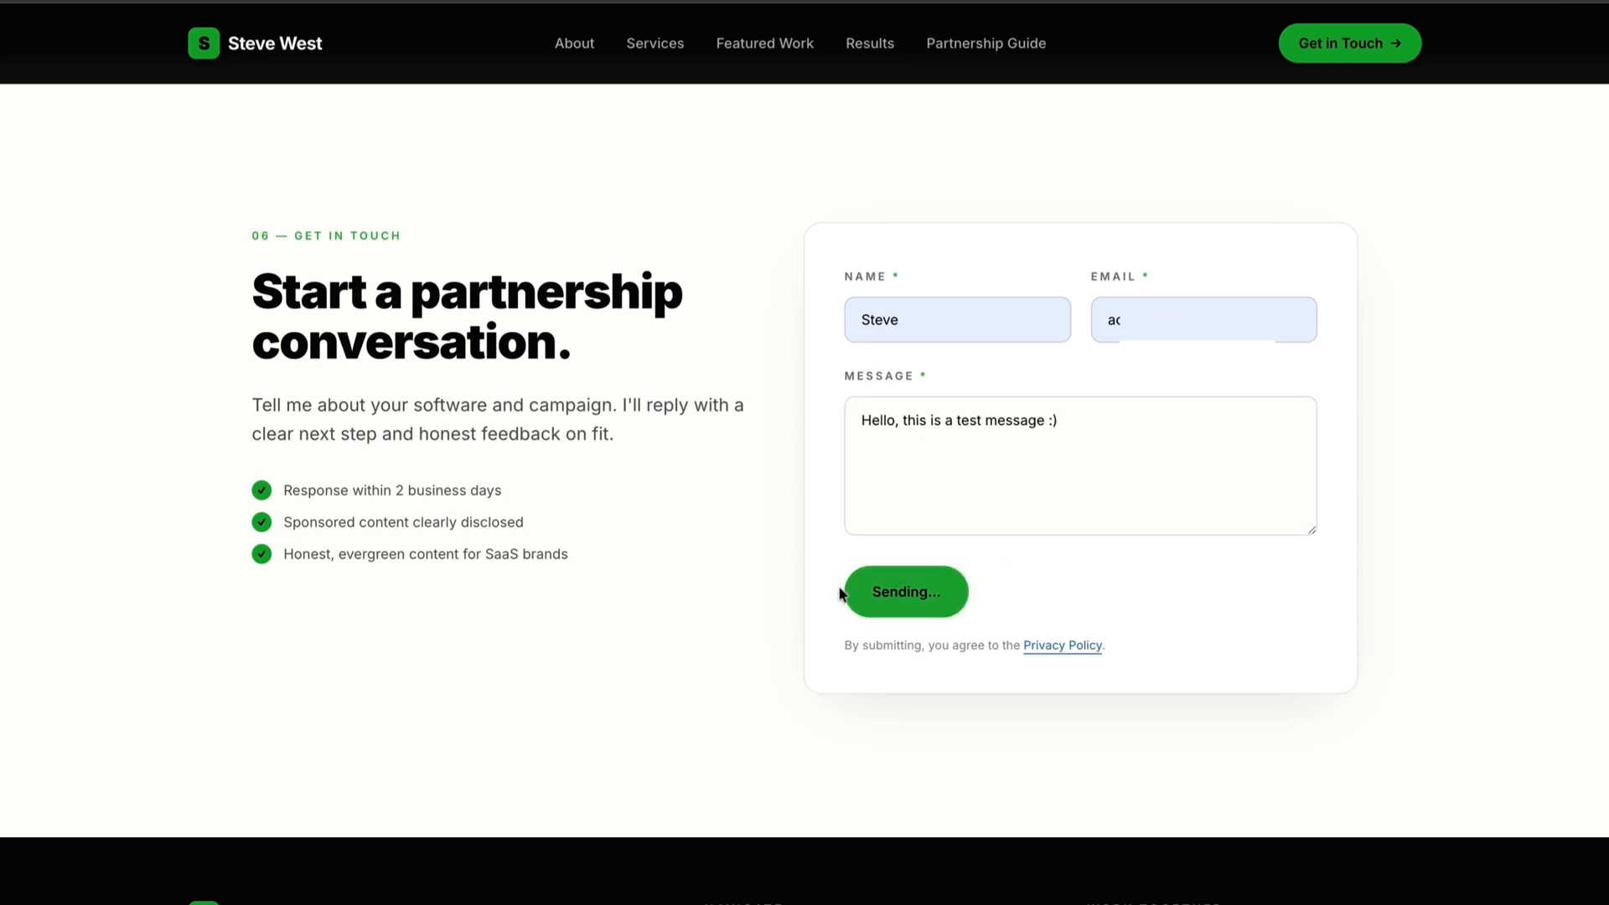
drag(878, 304, 1244, 463)
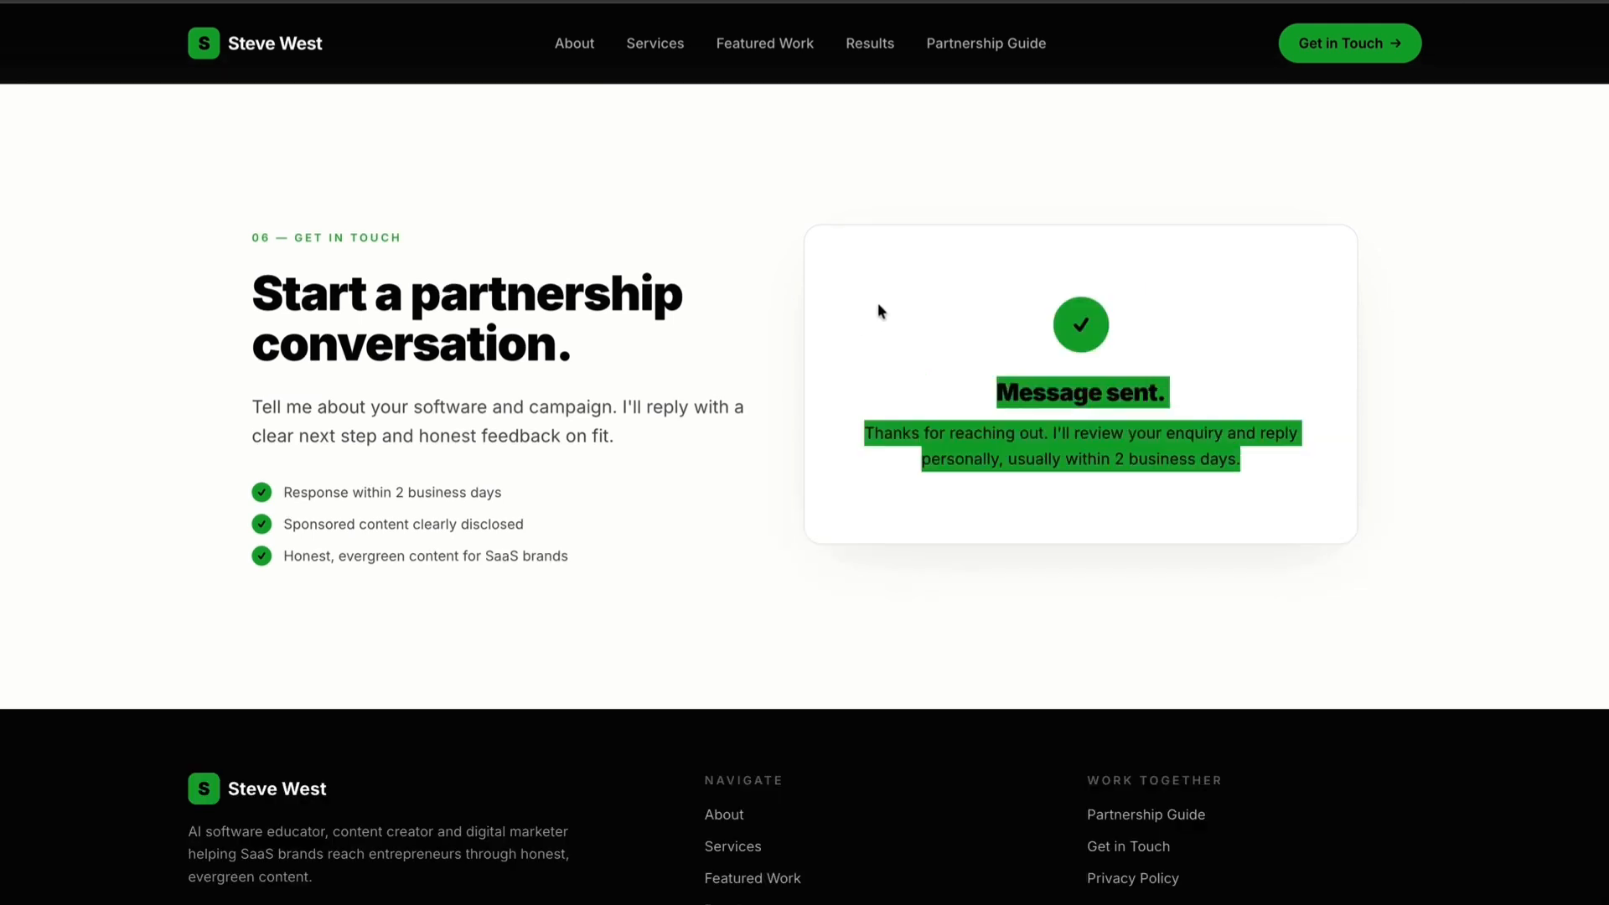
click(877, 303)
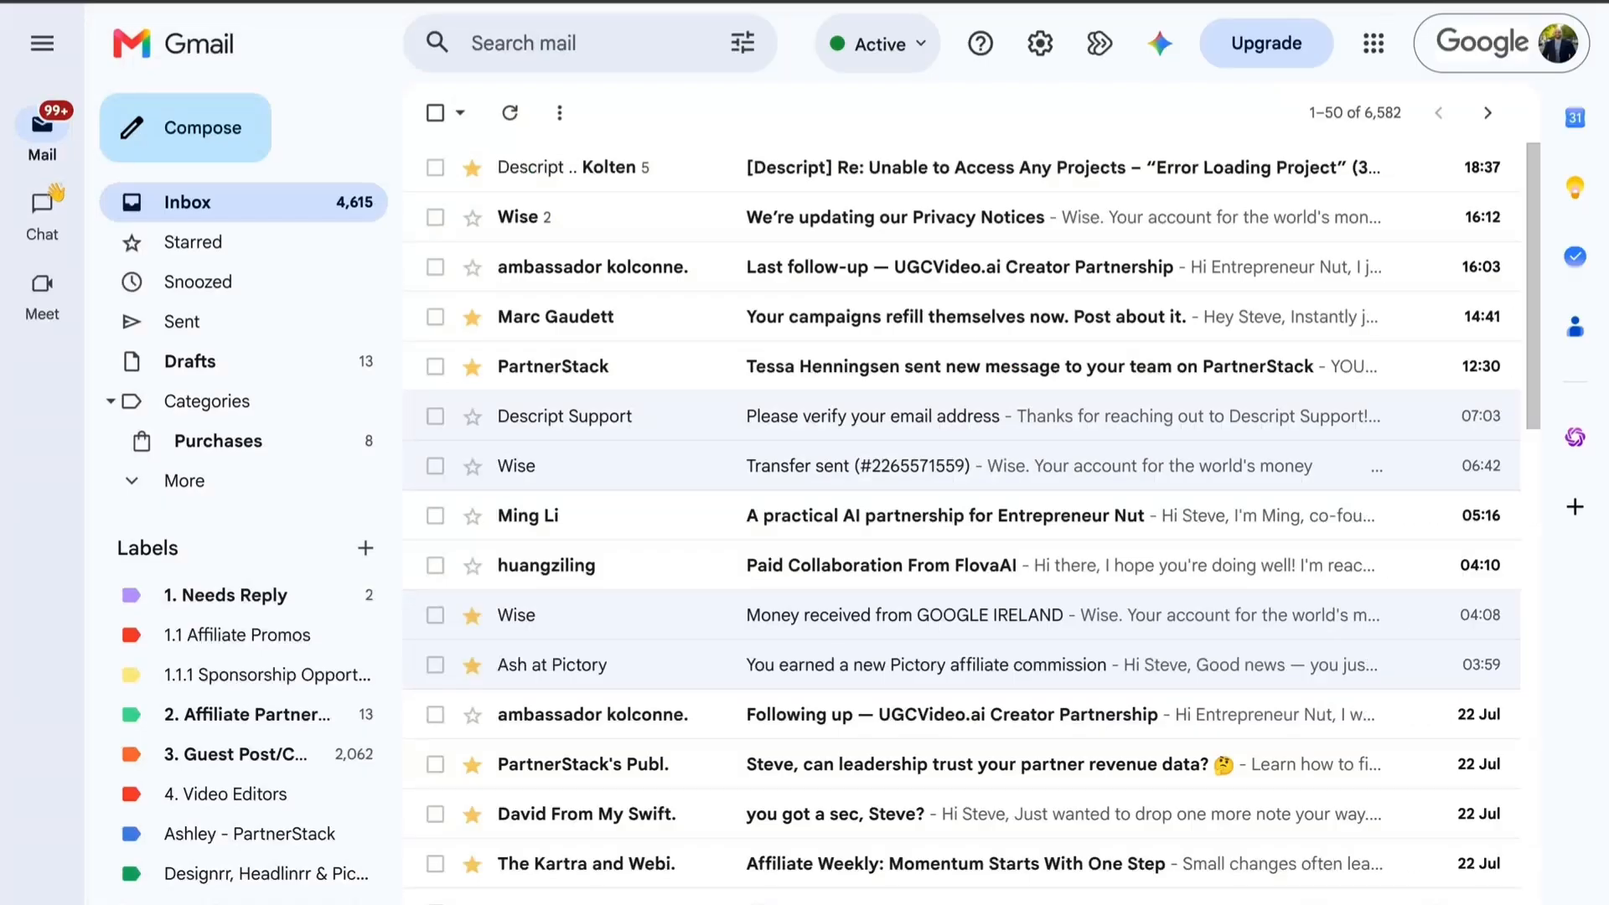
Refresh the Gmail inbox and open the new enquiry email to check the submitted form data.
key(super+r)
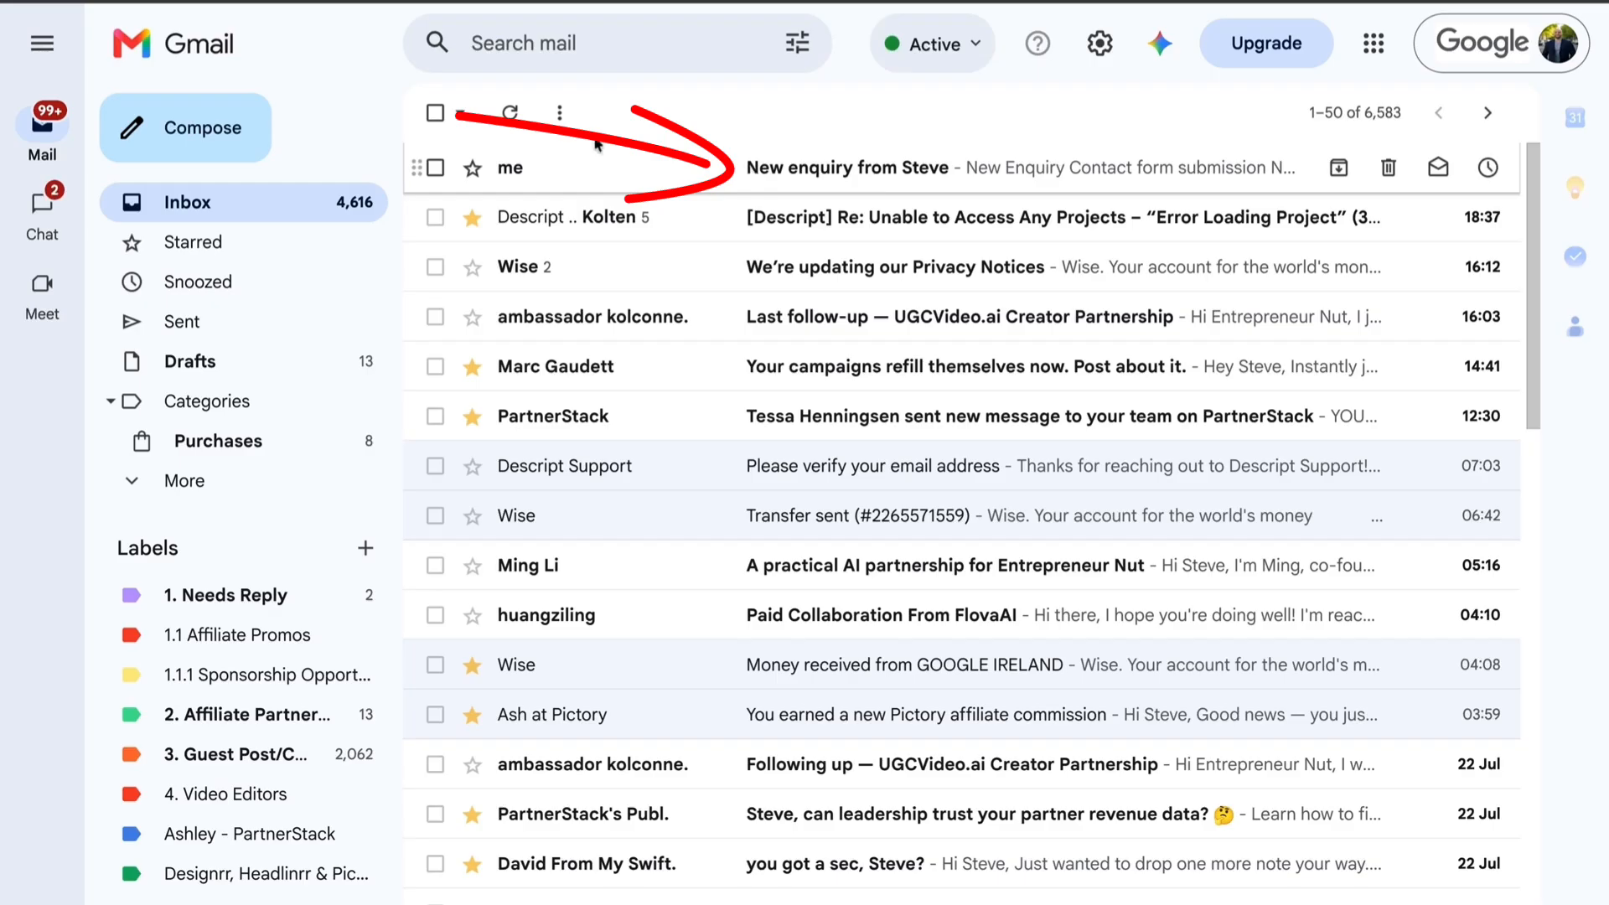
click(838, 171)
drag(907, 617, 629, 621)
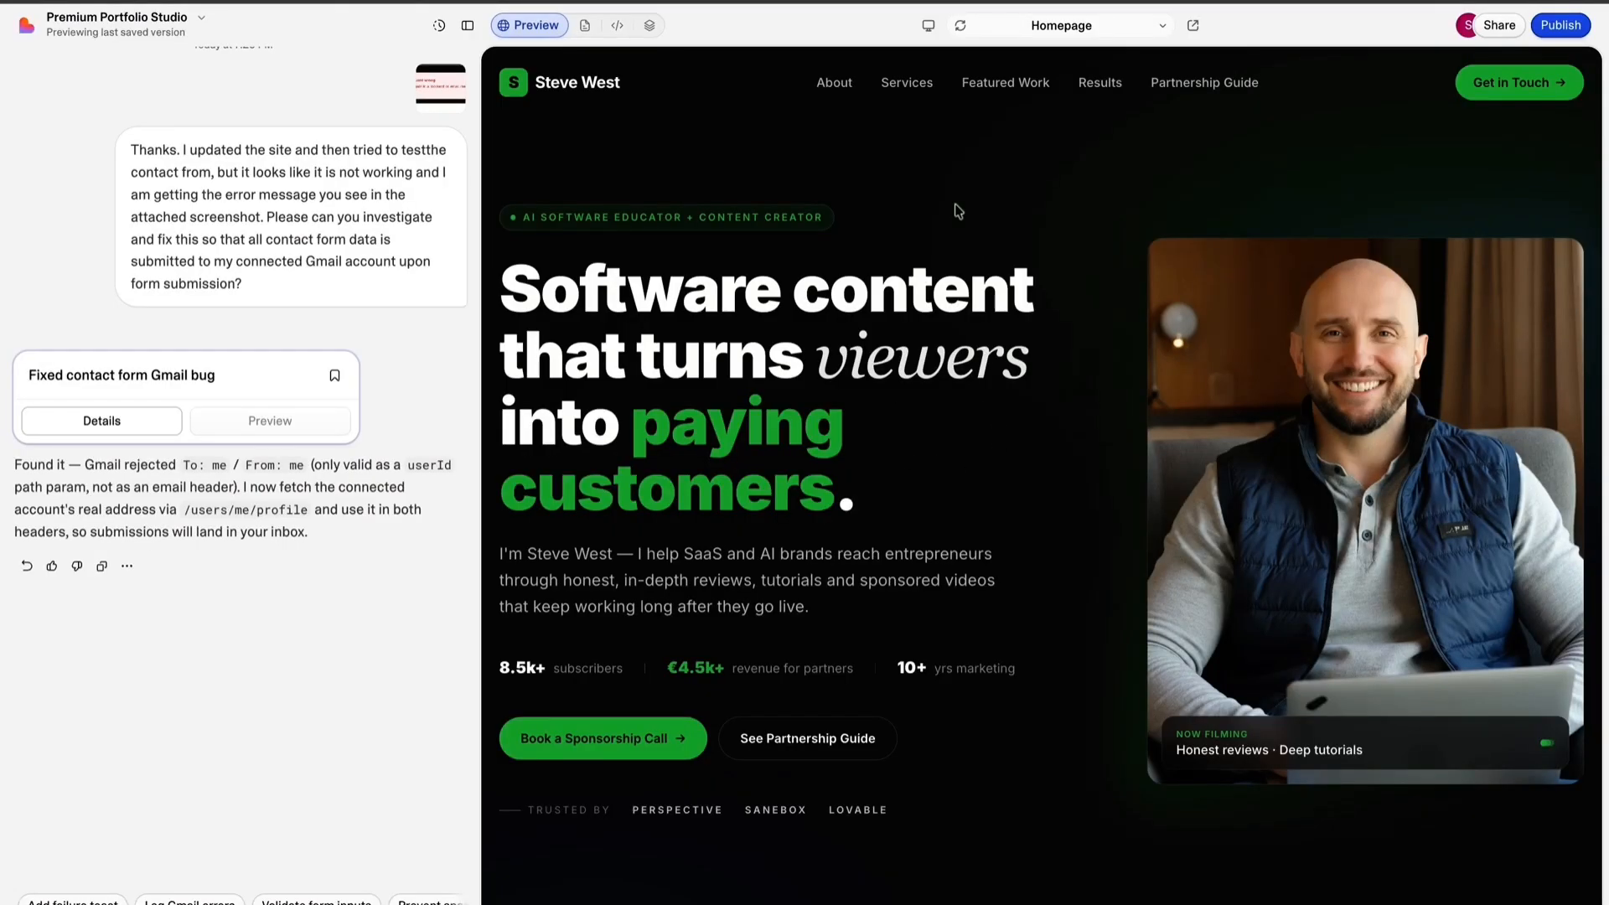
Return to the Lovable project, open its custom domain settings and review the option to connect an existing domain.
click(1565, 27)
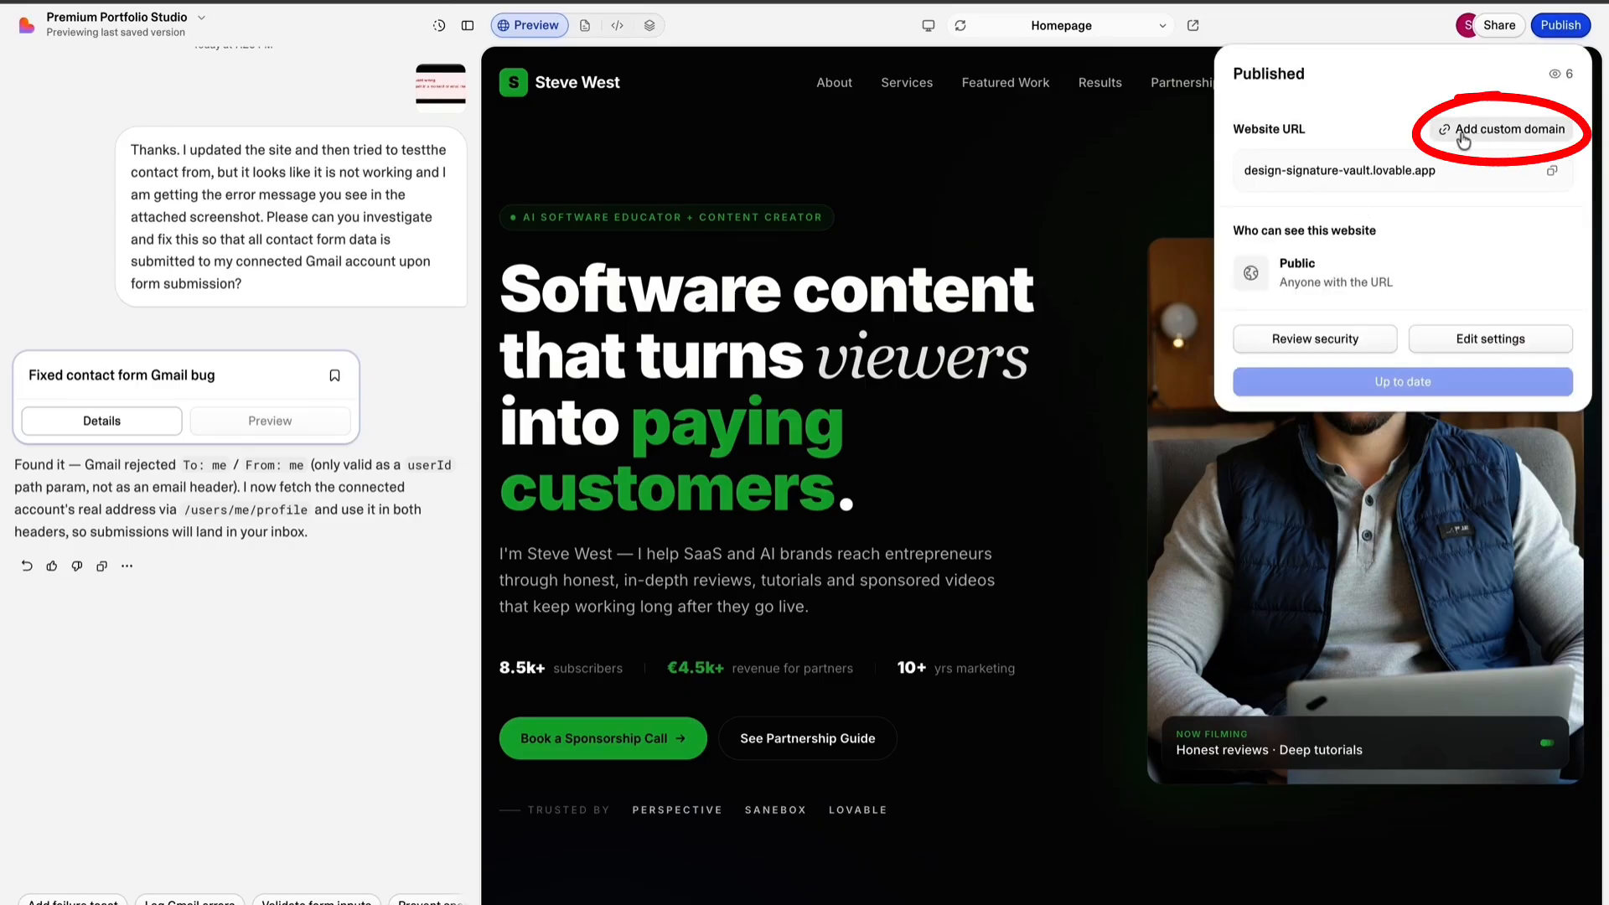
click(1500, 139)
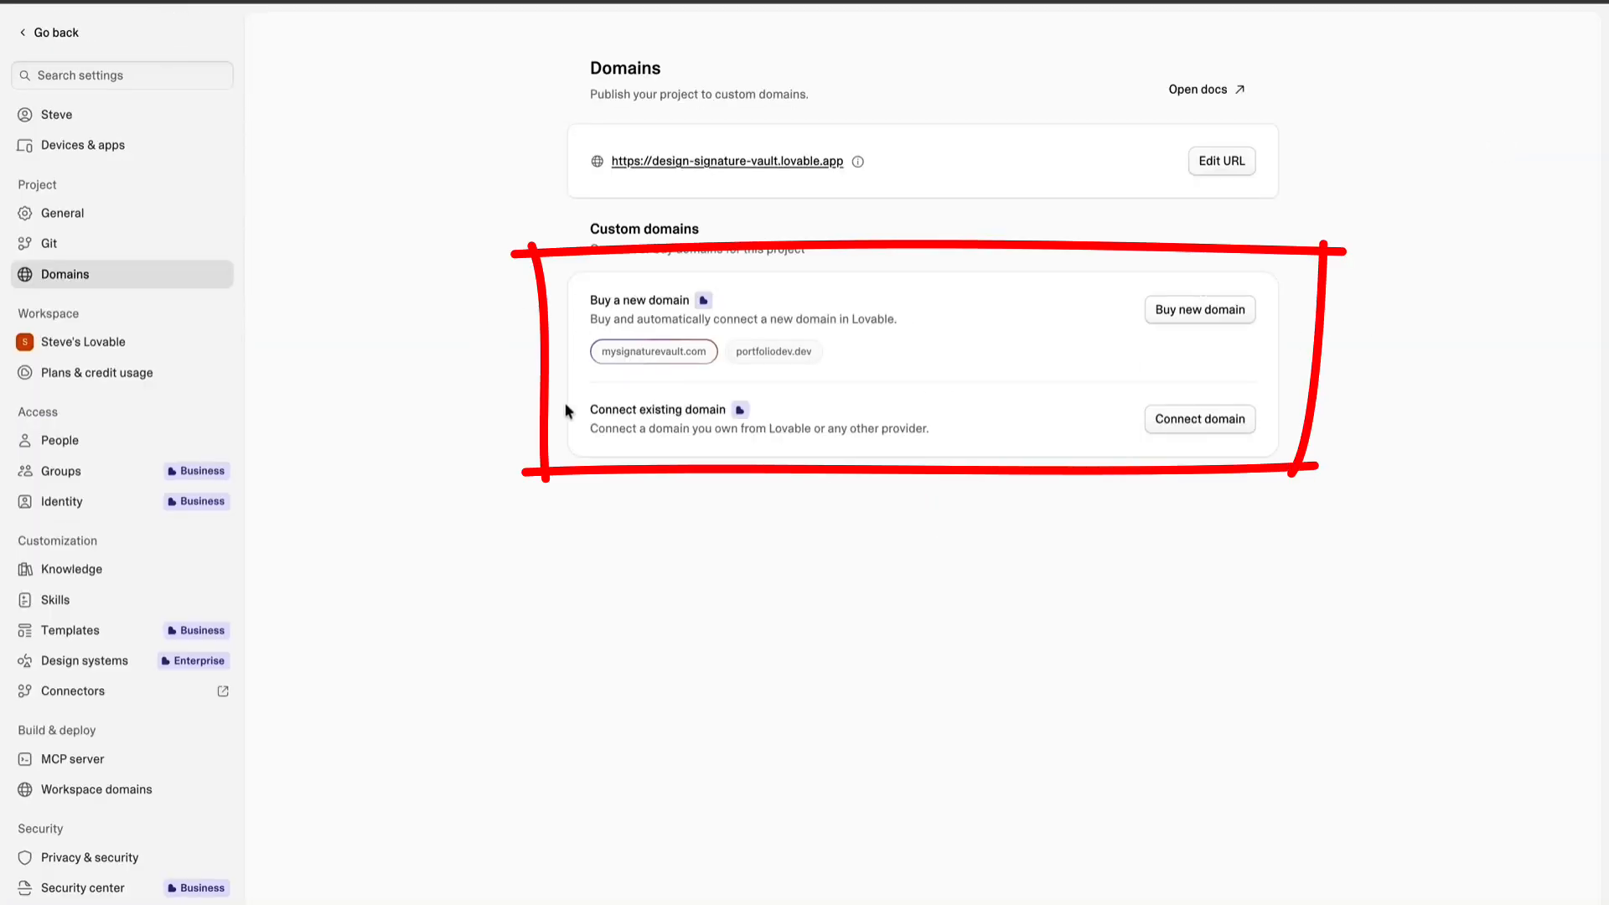
drag(591, 410, 928, 428)
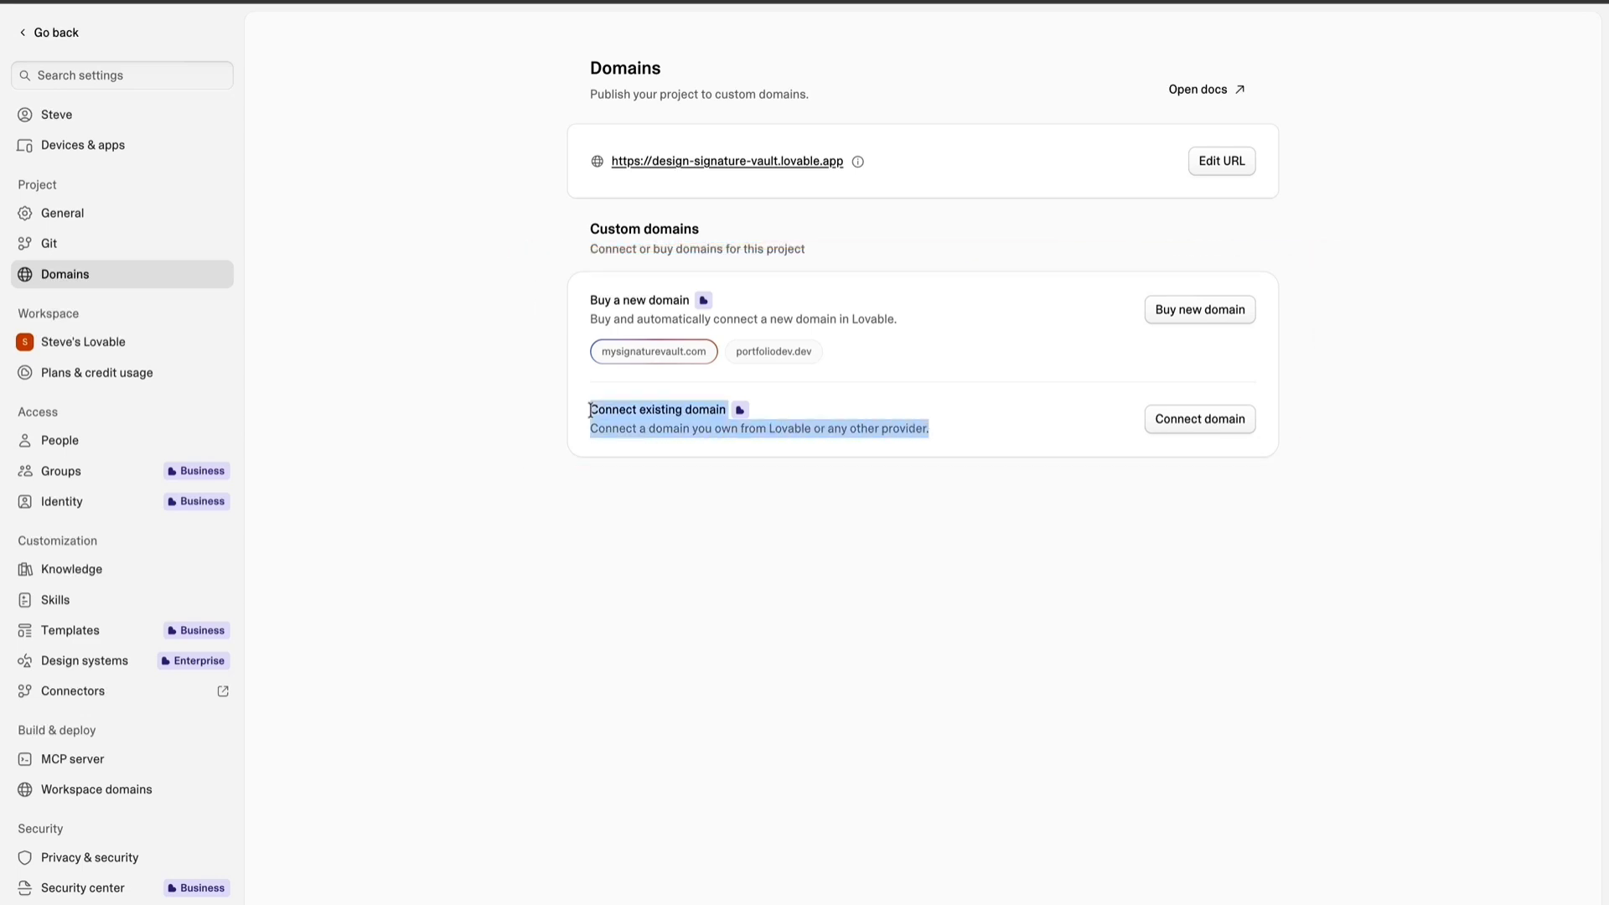
click(951, 428)
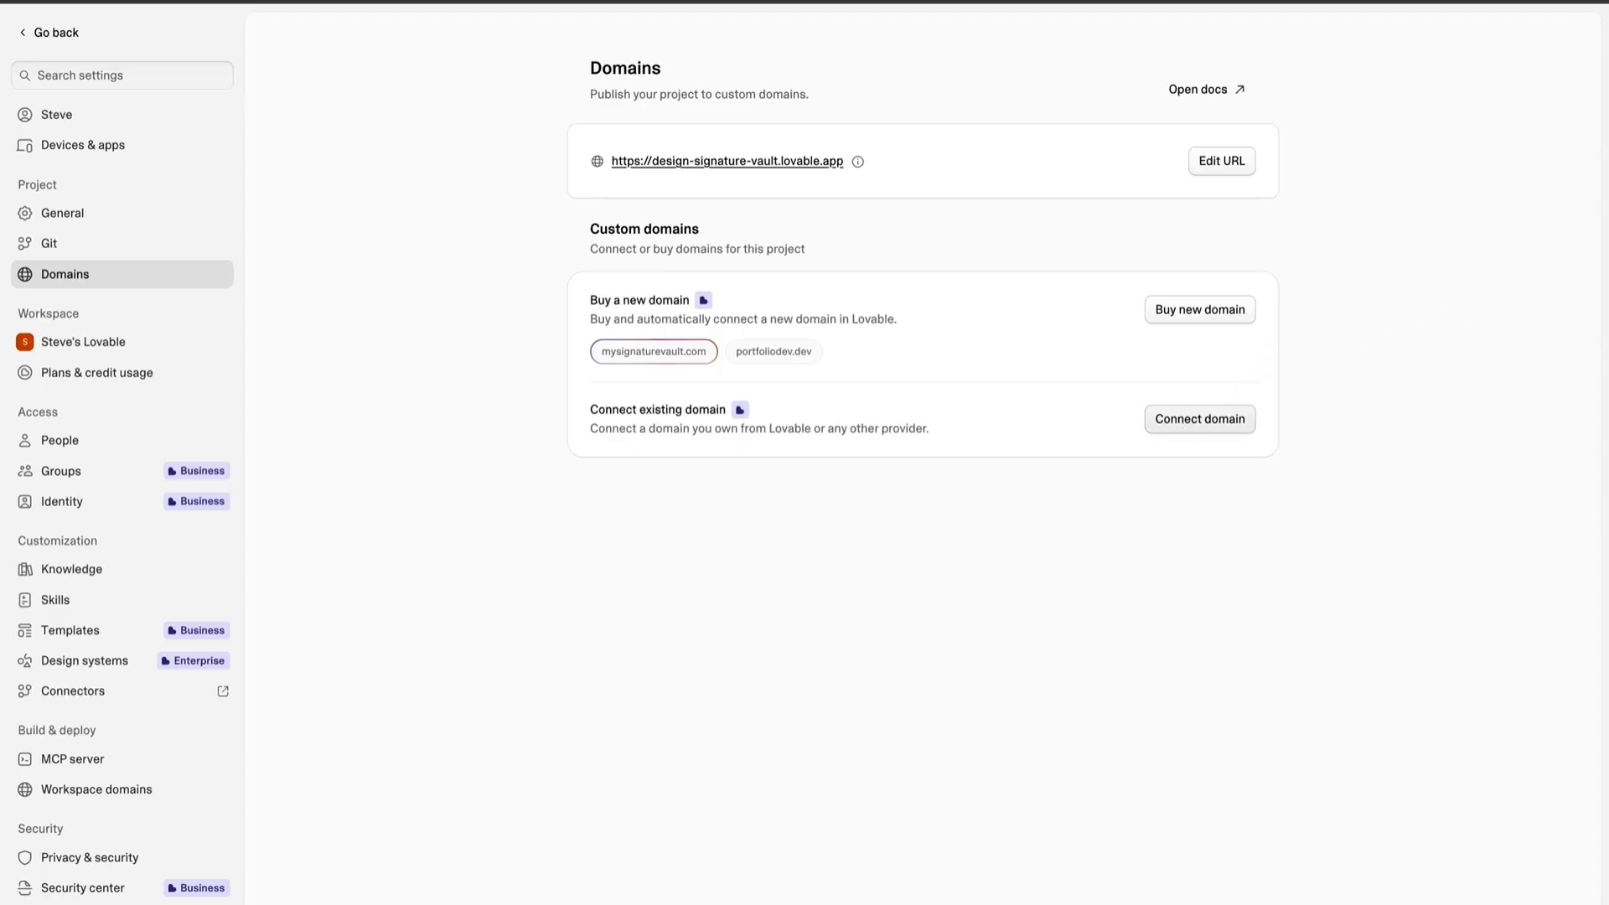
Connect the existing personal .net domain as the root domain, with the www redirect enabled, and review both domain entries.
click(1200, 419)
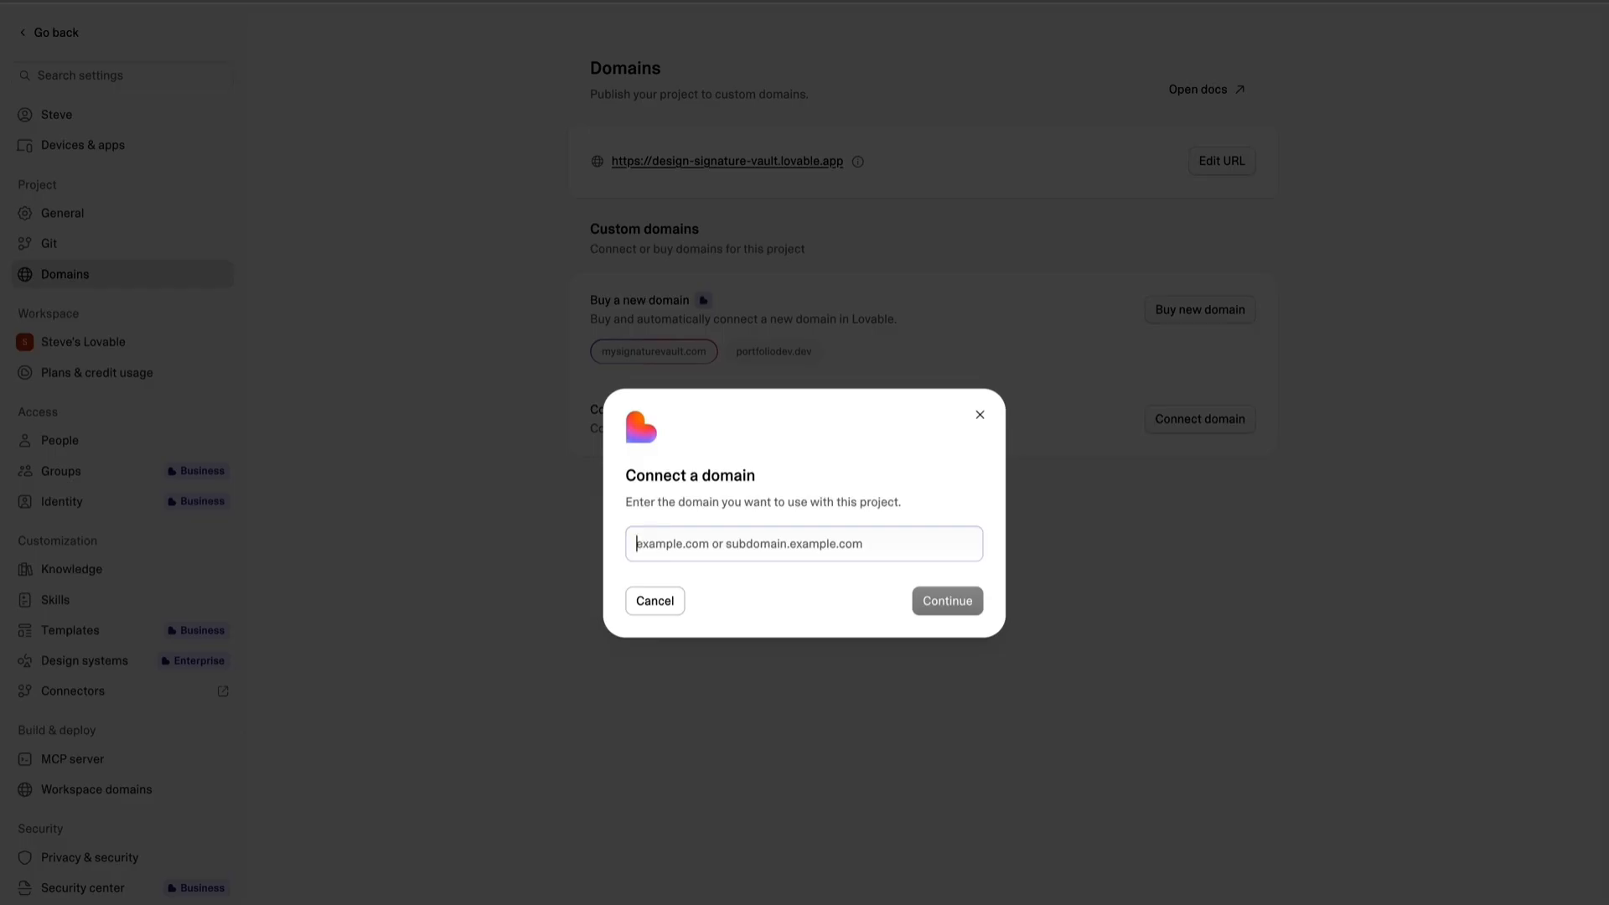
text(steve-west.net)
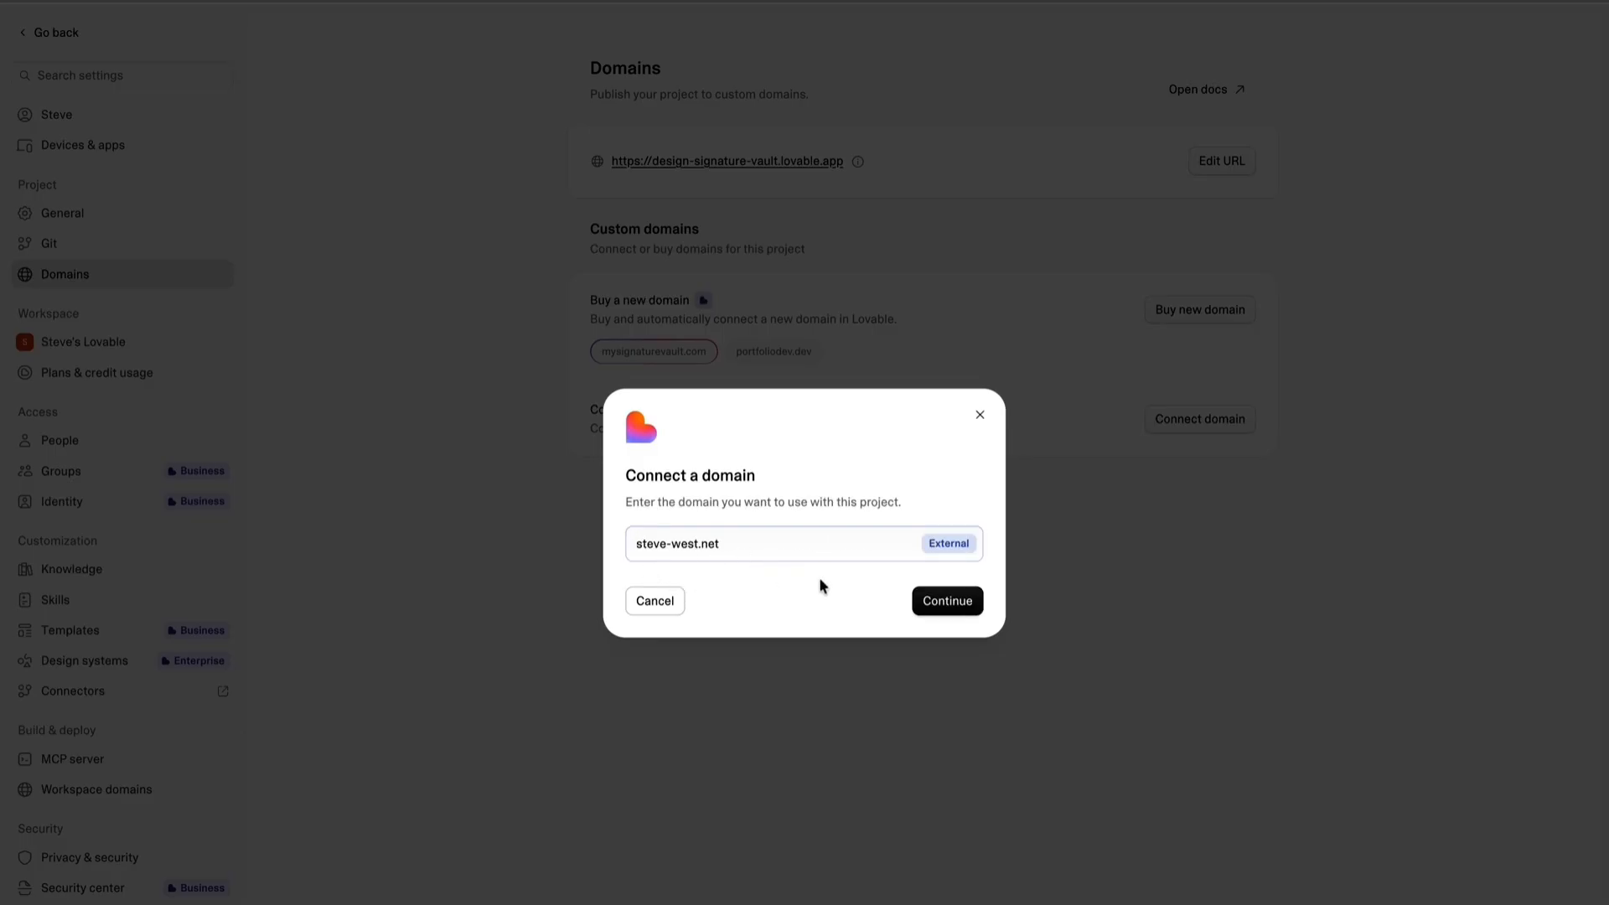
click(941, 603)
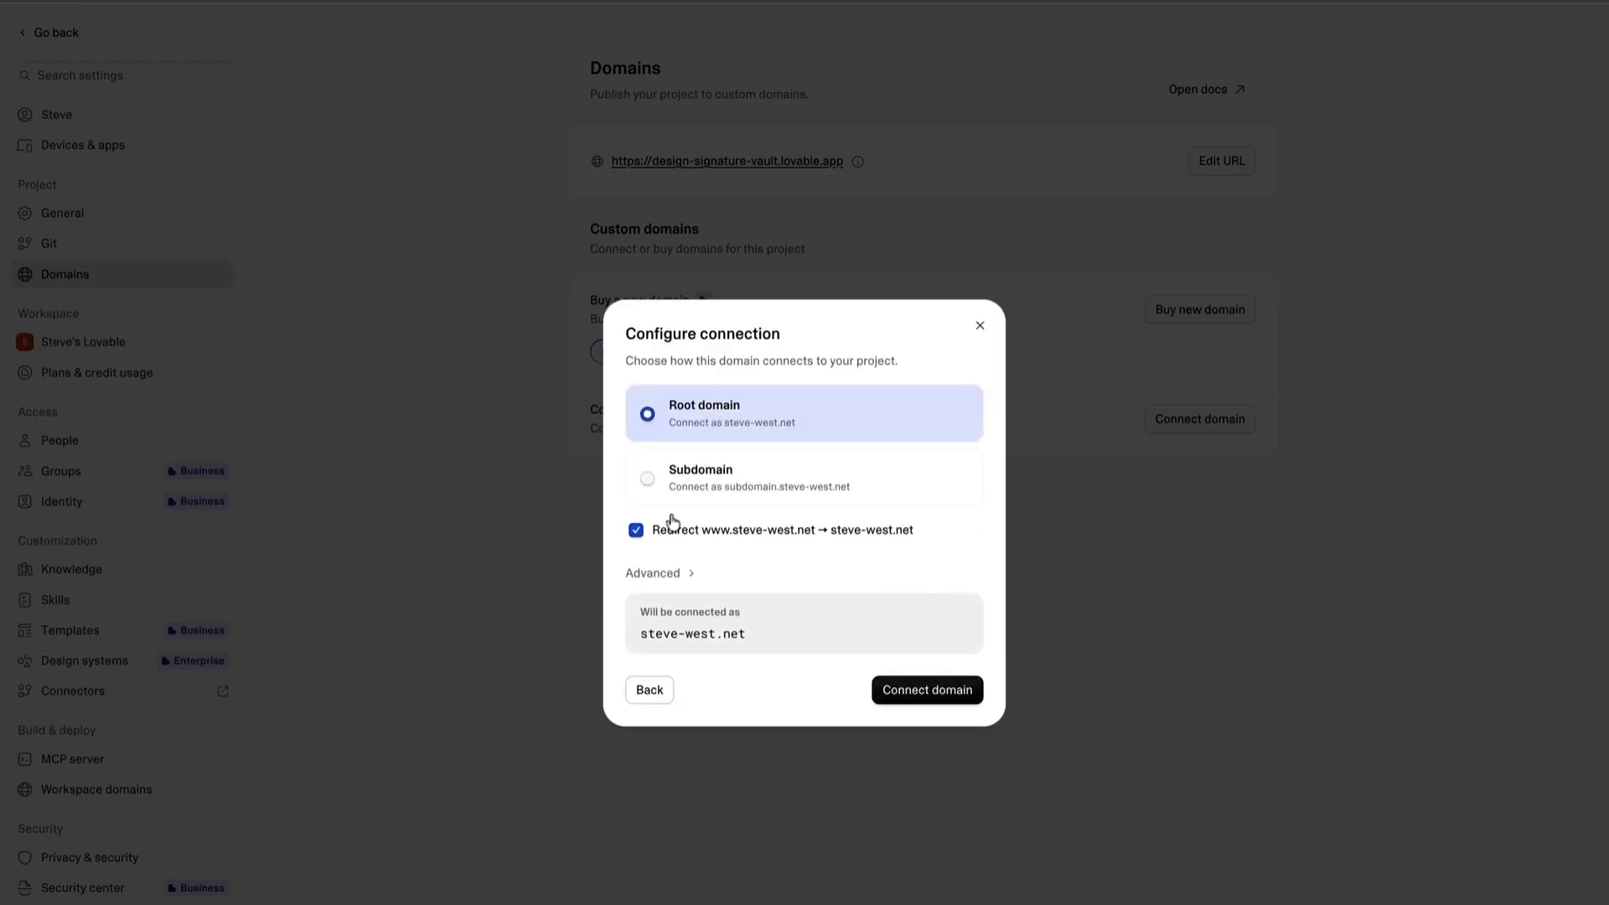
click(912, 695)
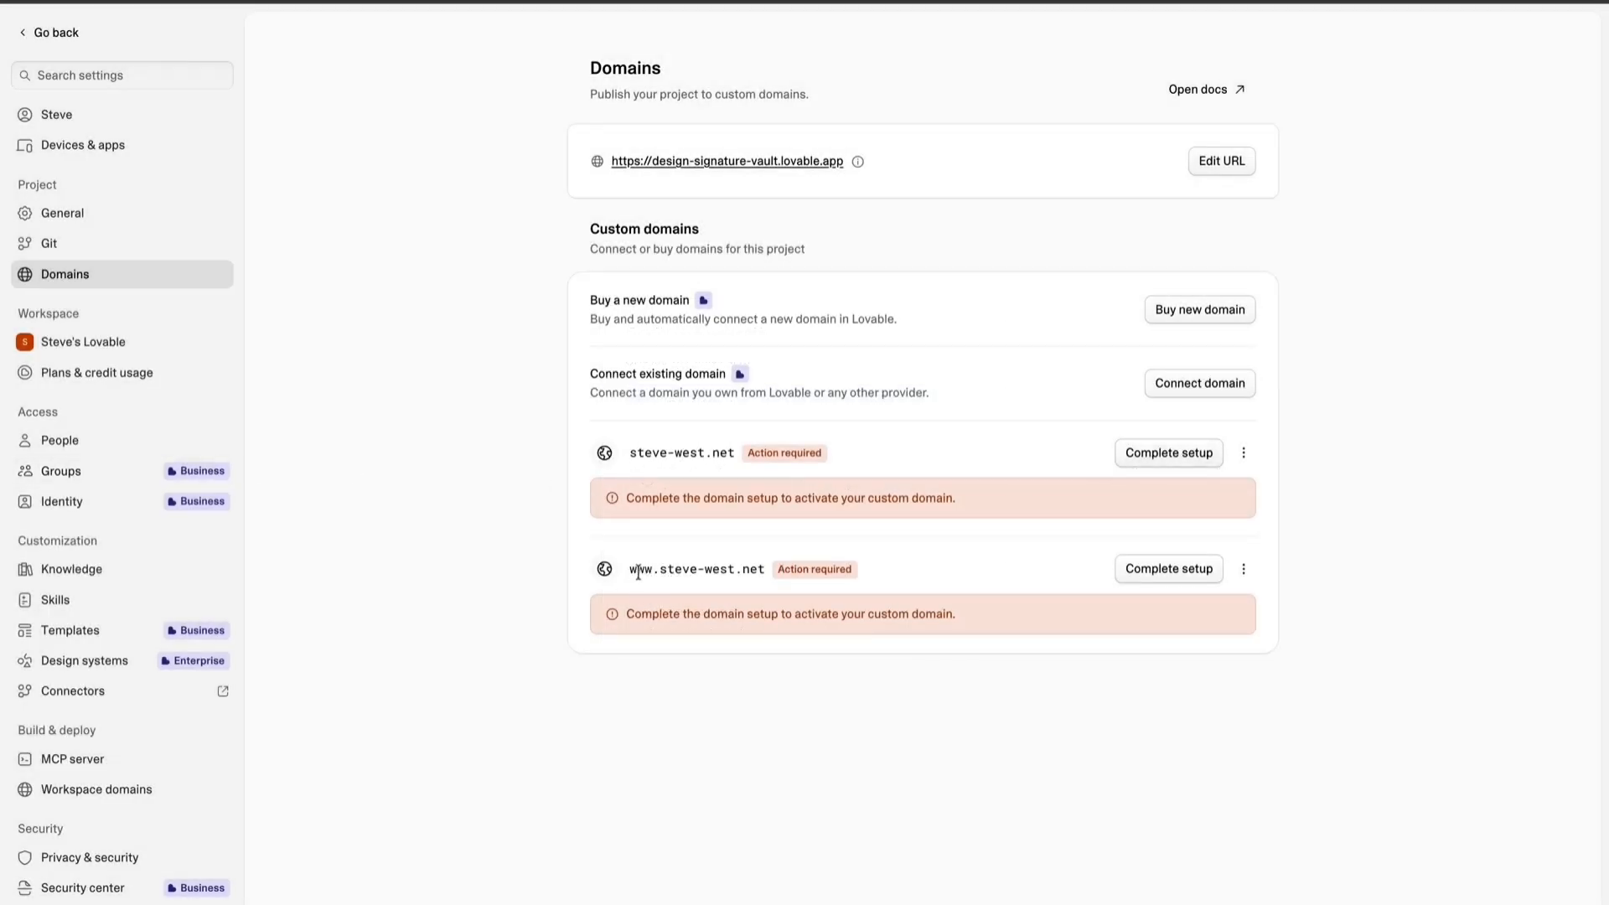
drag(631, 570, 667, 570)
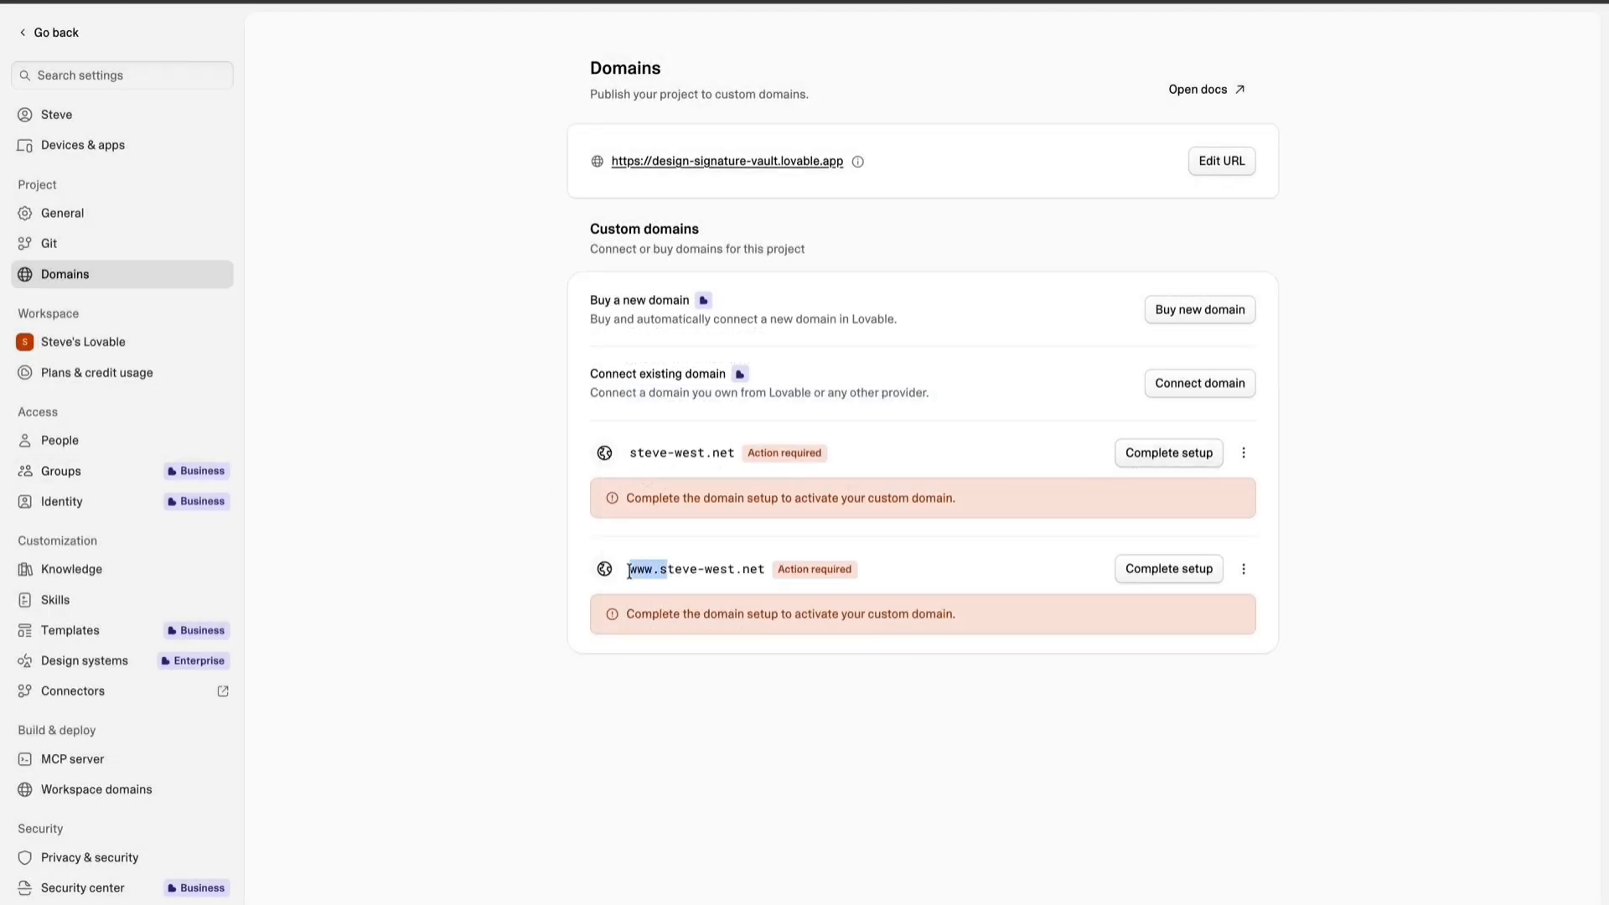
double_click(632, 454)
drag(631, 453, 735, 454)
click(734, 454)
Complete the root domain's setup through Namecheap by signing in and entering the authenticator verification code.
click(1154, 466)
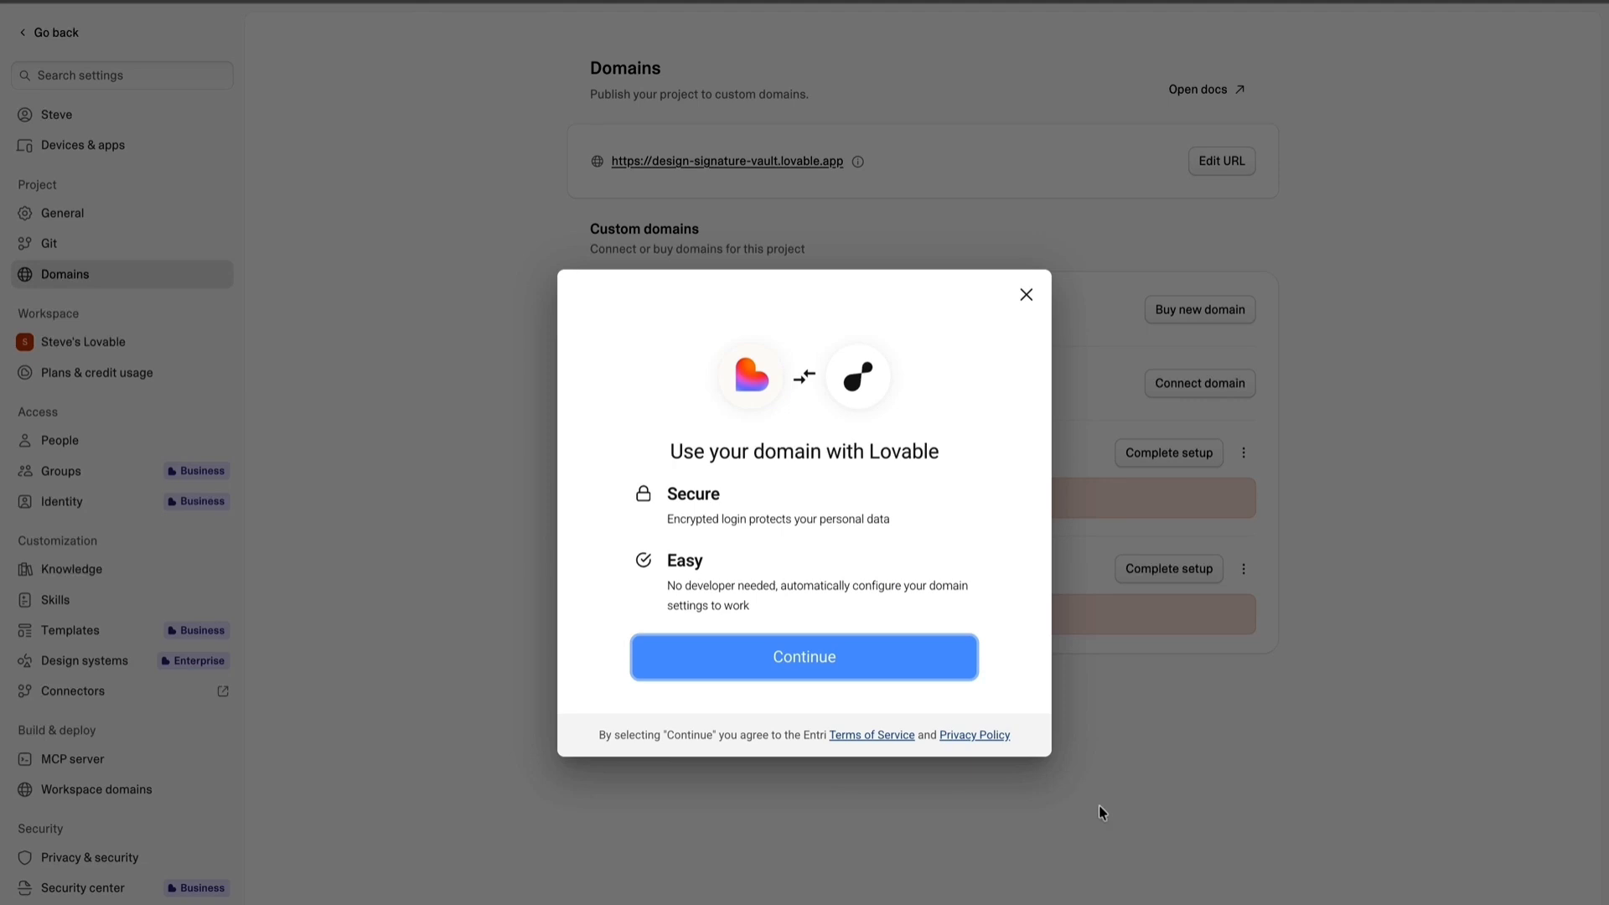
click(807, 657)
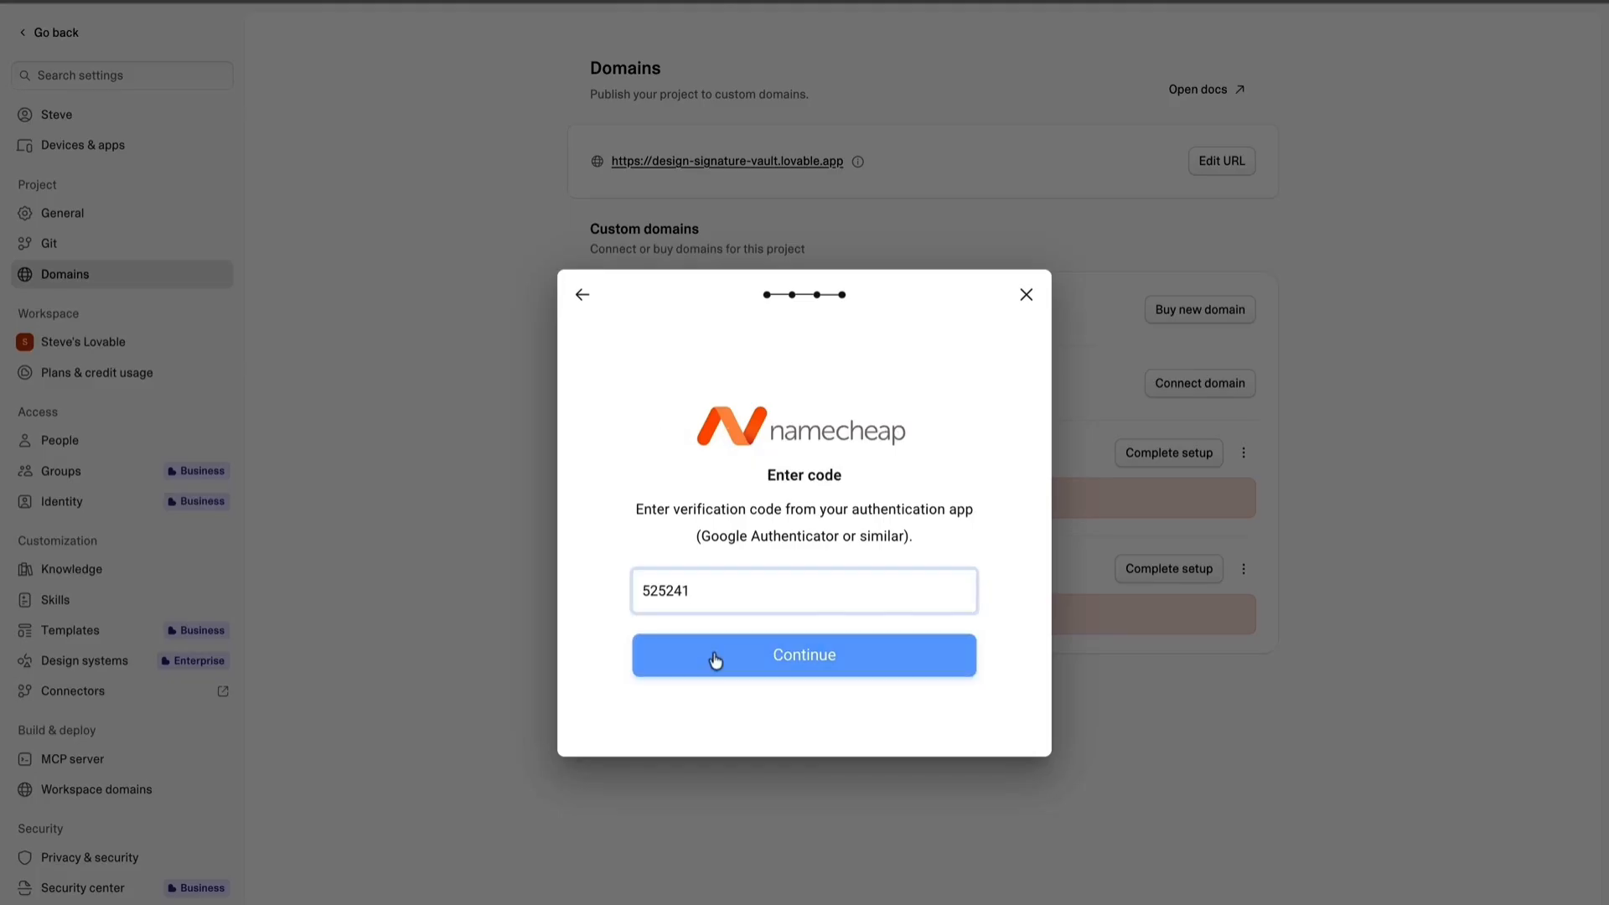
click(713, 663)
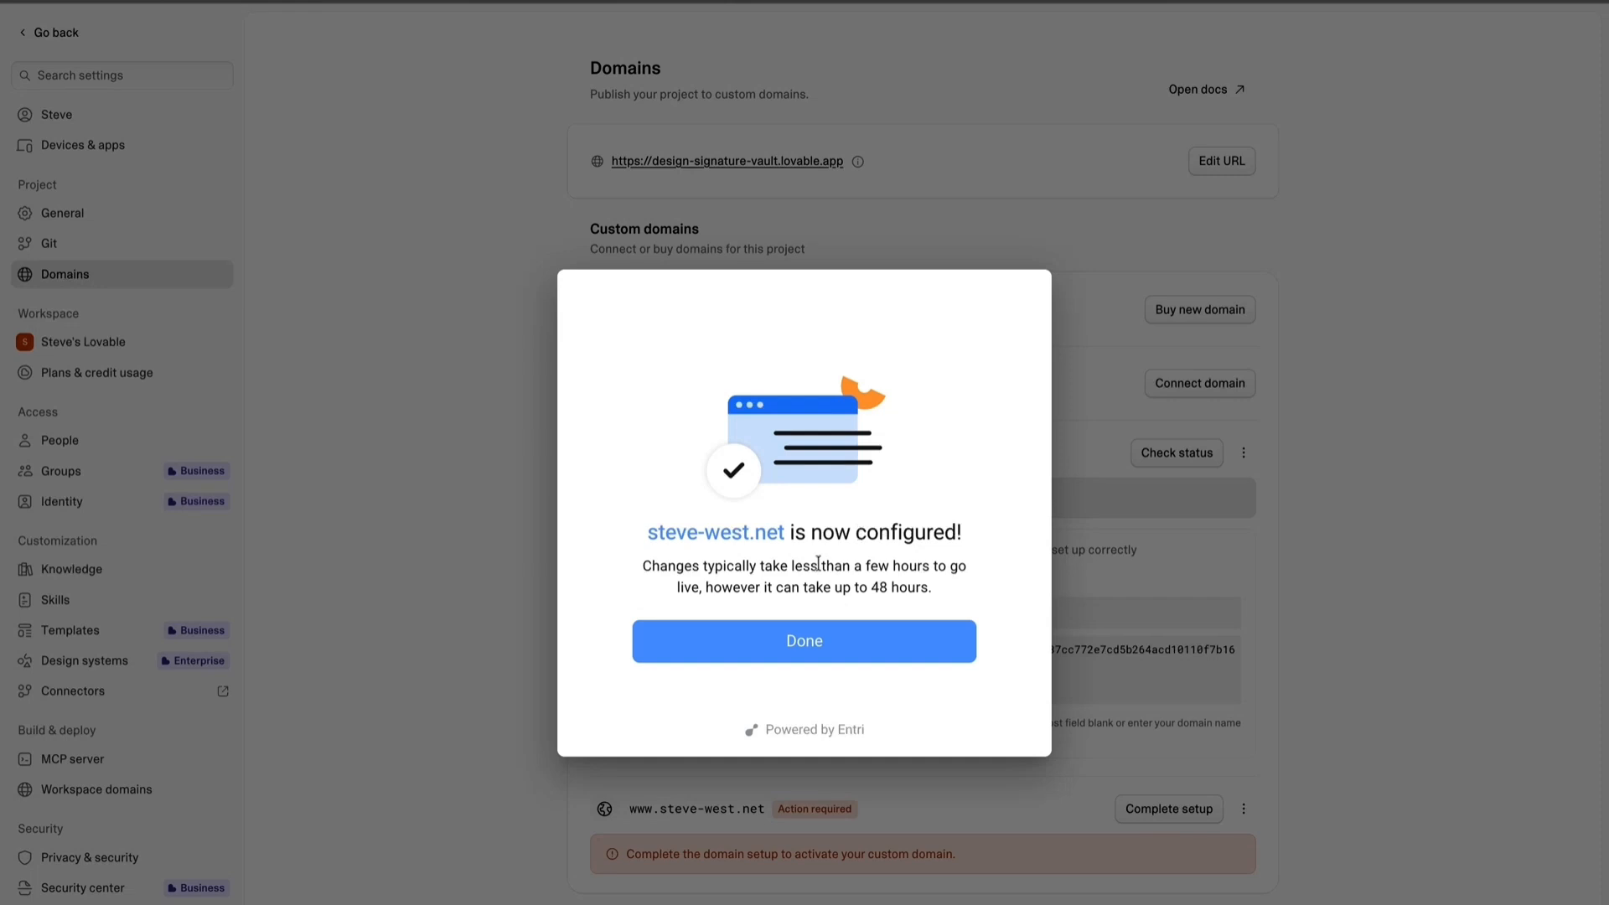
drag(714, 586, 932, 588)
click(922, 601)
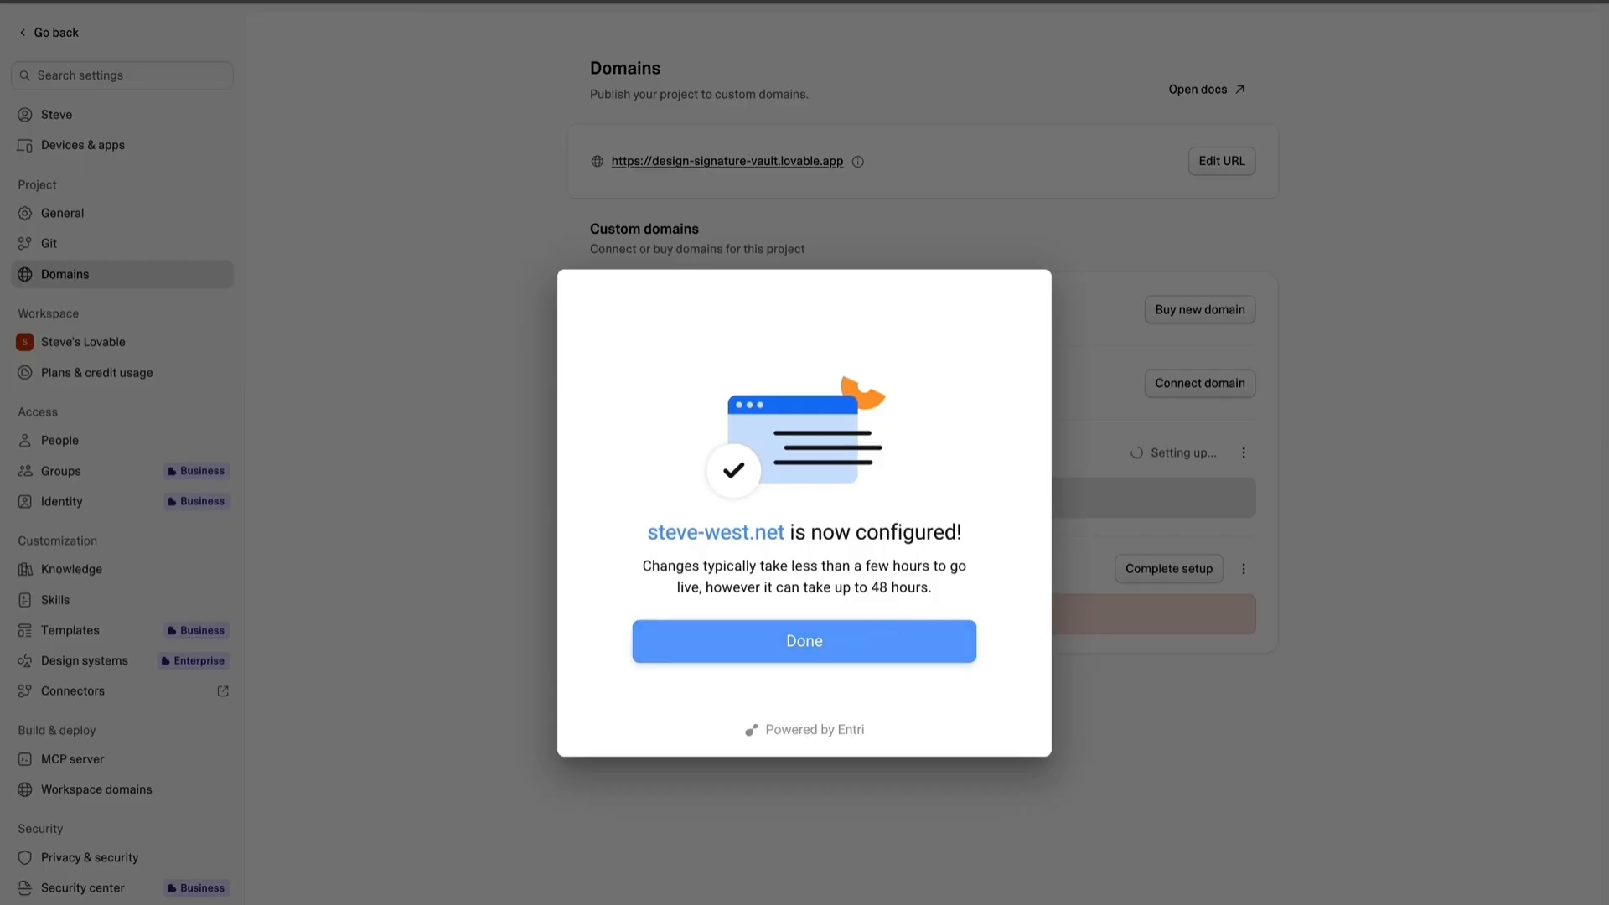
click(805, 642)
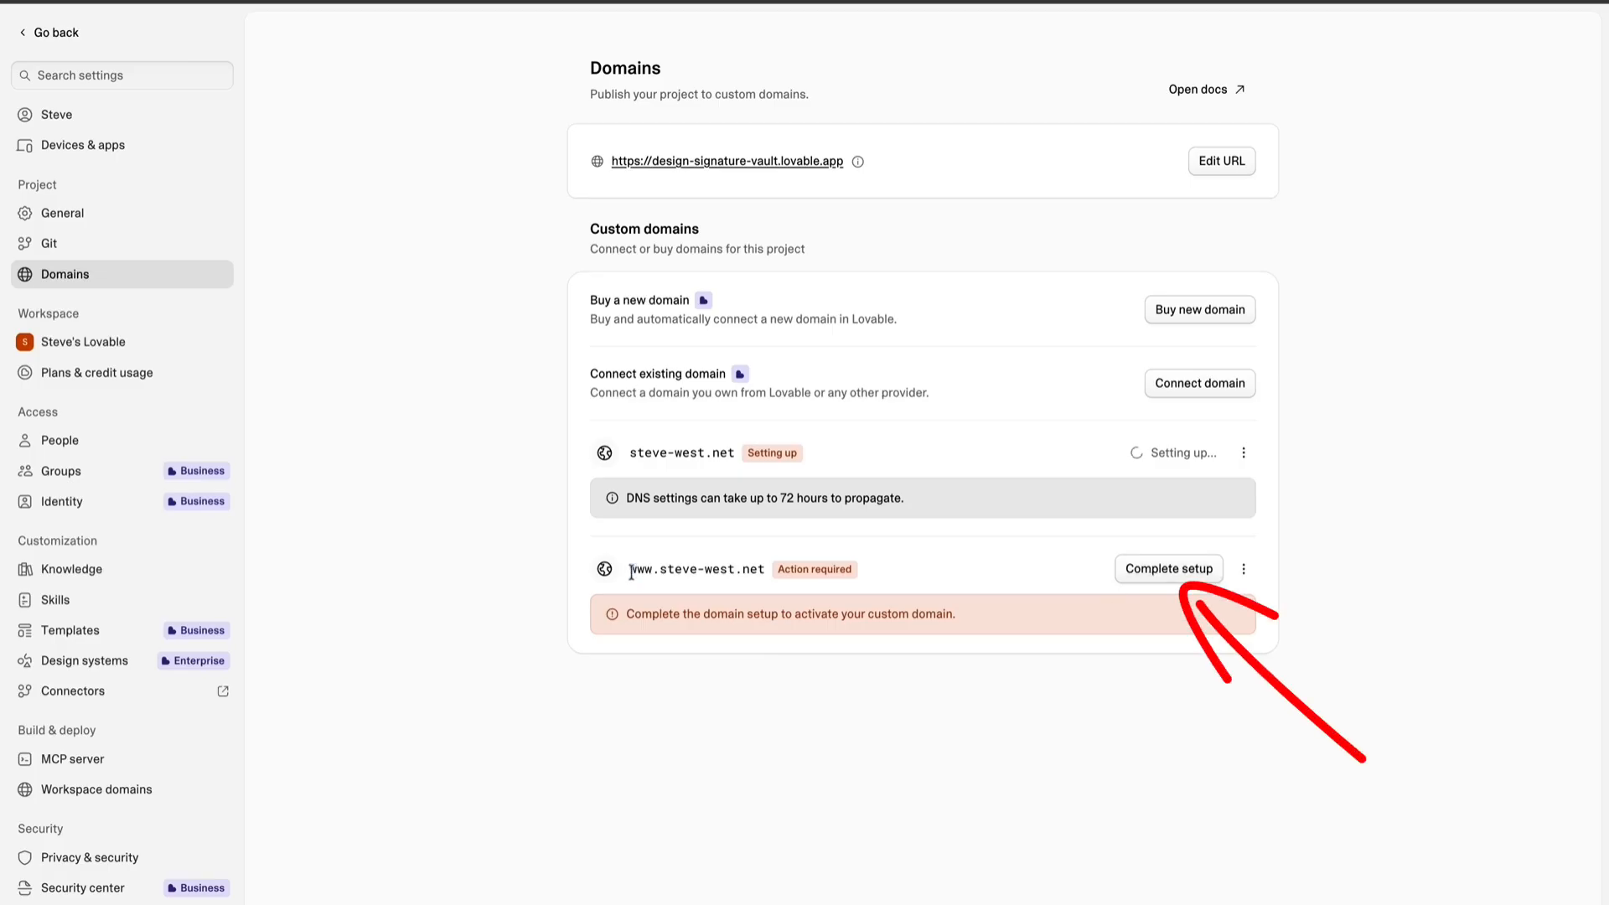
Complete the www domain's setup with the Namecheap username, password and verification code, and approve updating the existing CNAME record.
drag(630, 572, 736, 572)
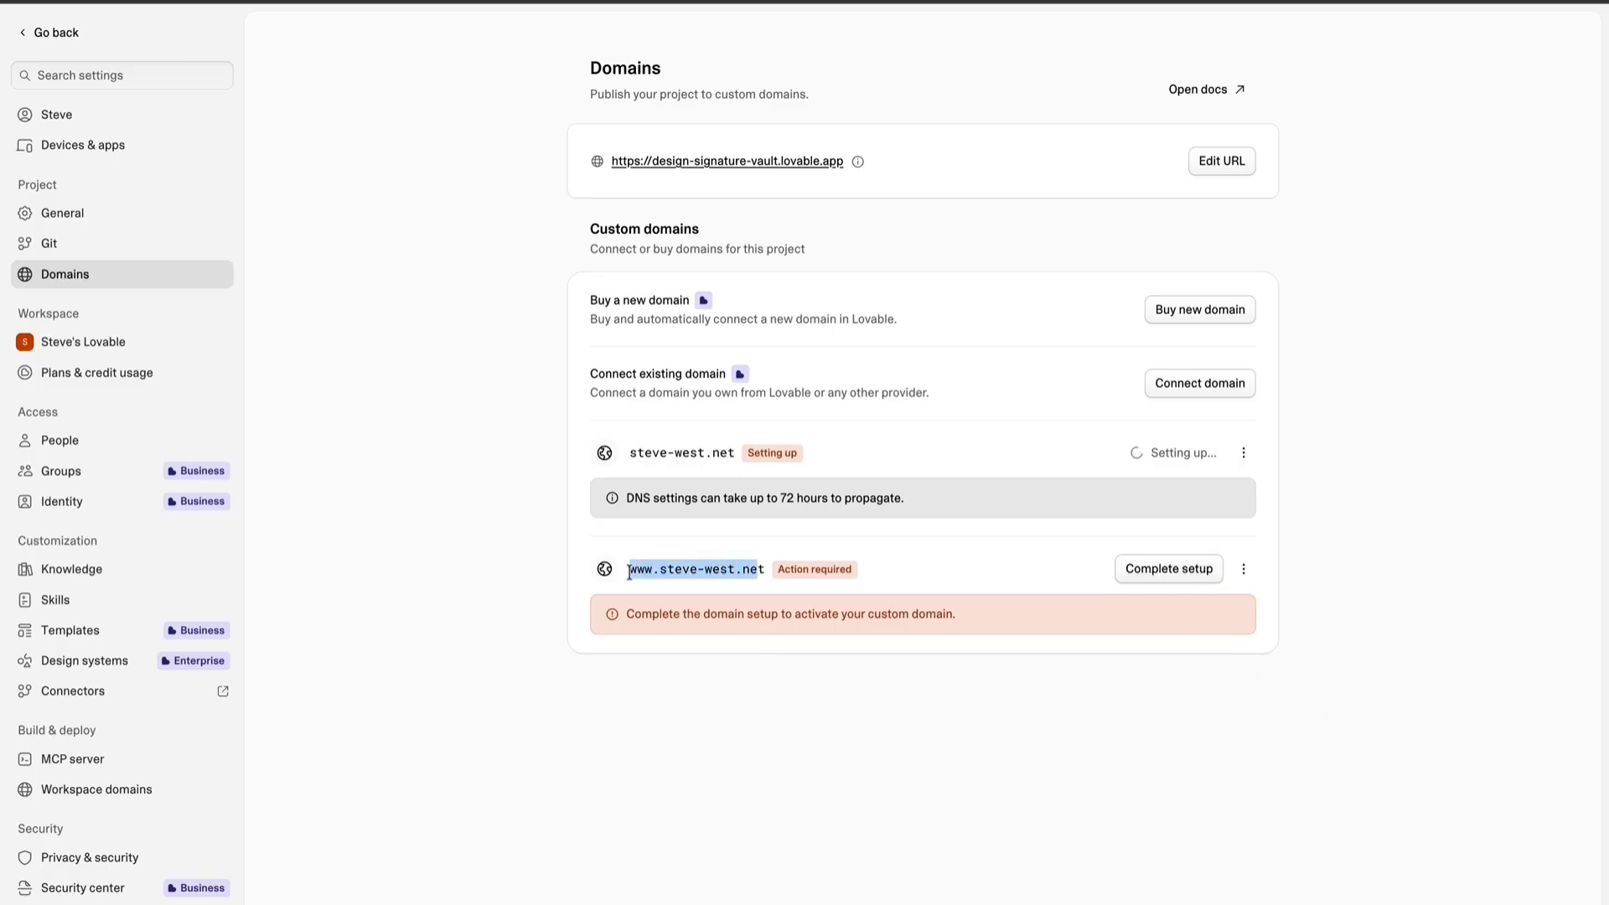
click(1158, 570)
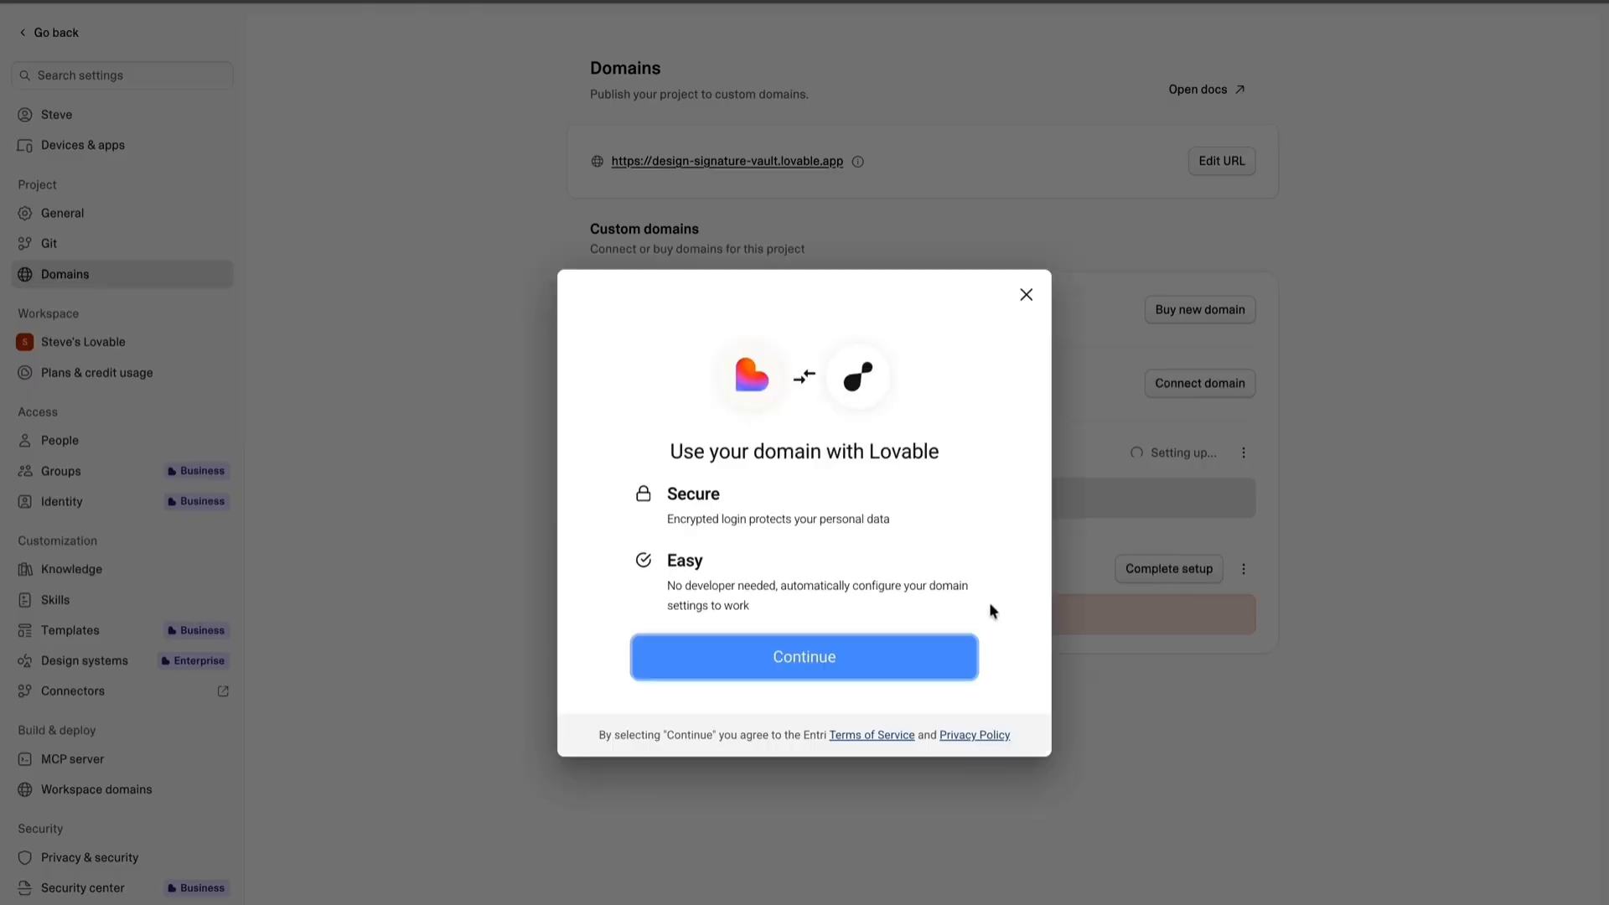
click(889, 658)
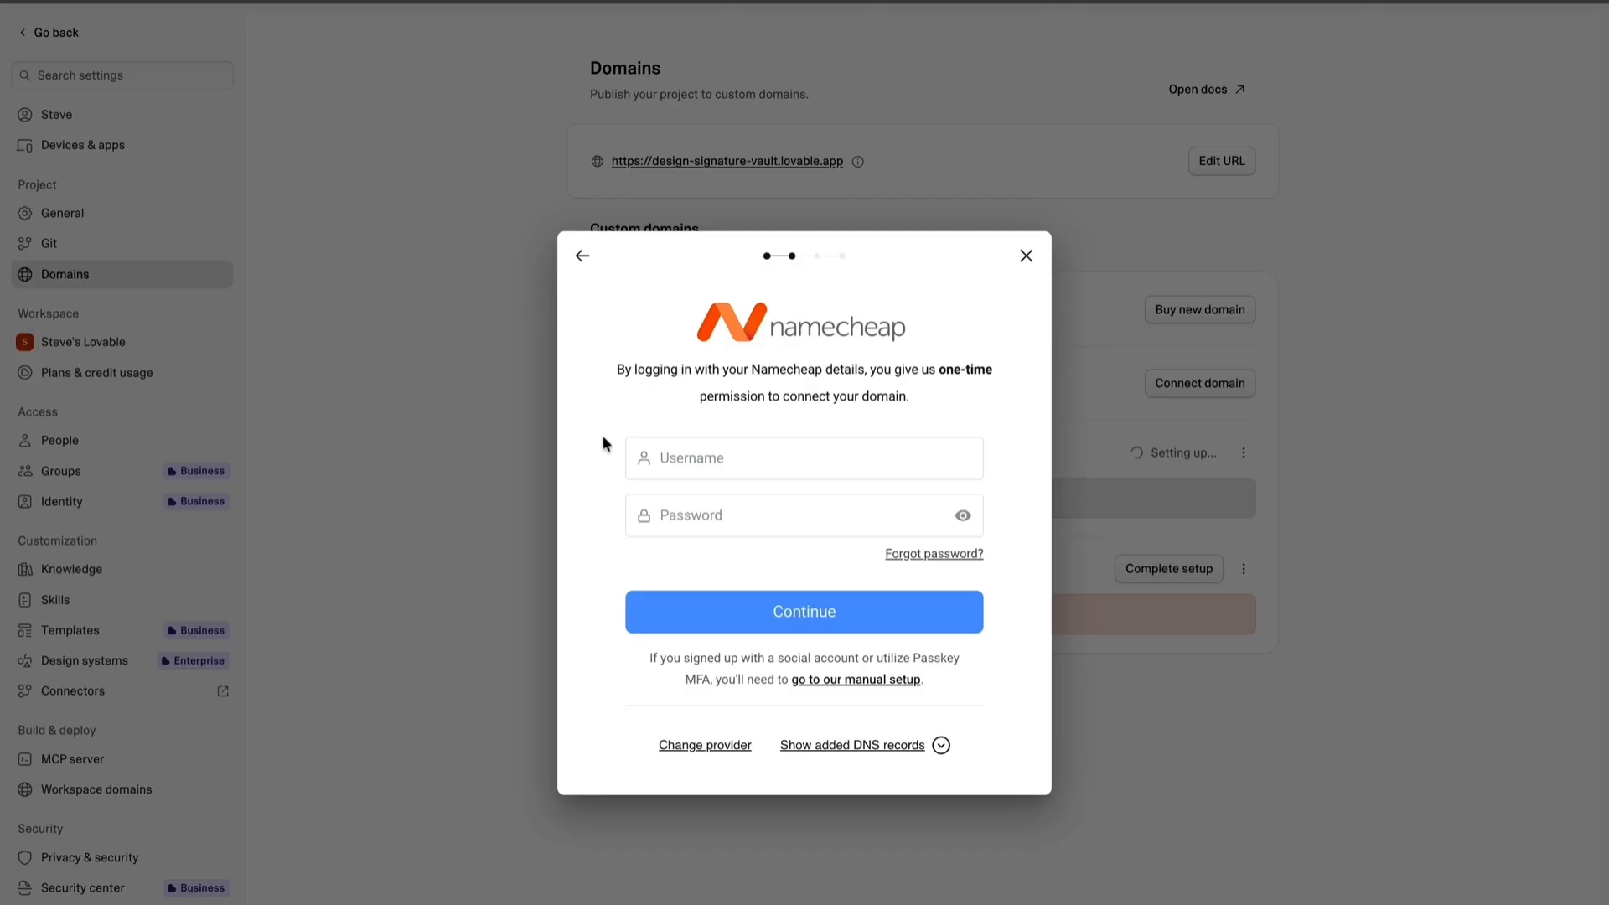
click(718, 611)
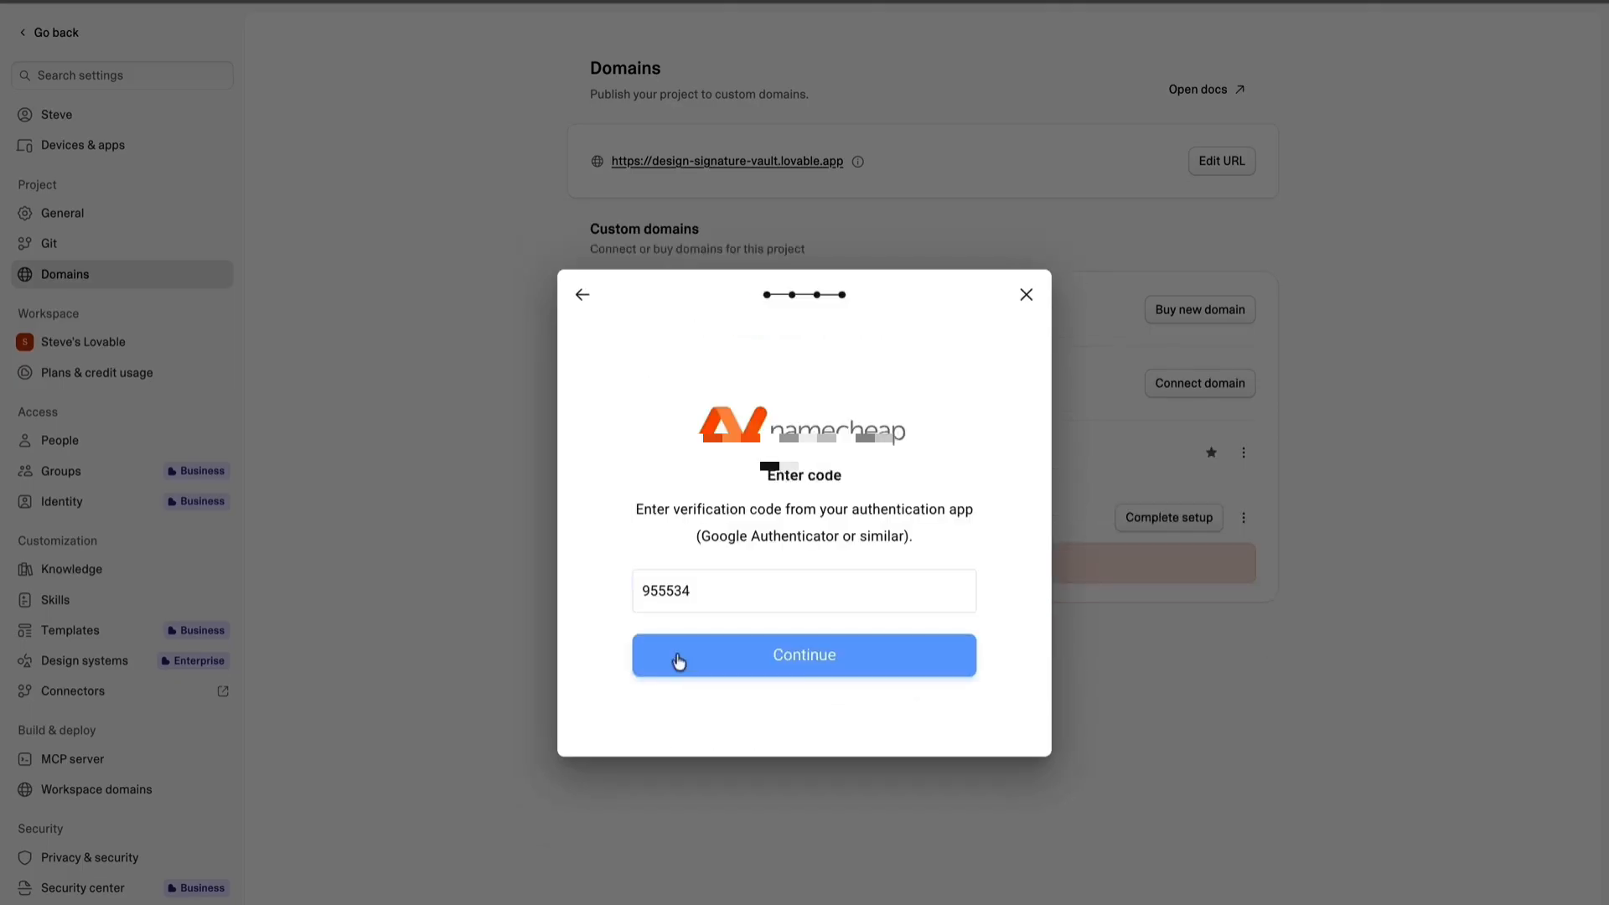
click(675, 656)
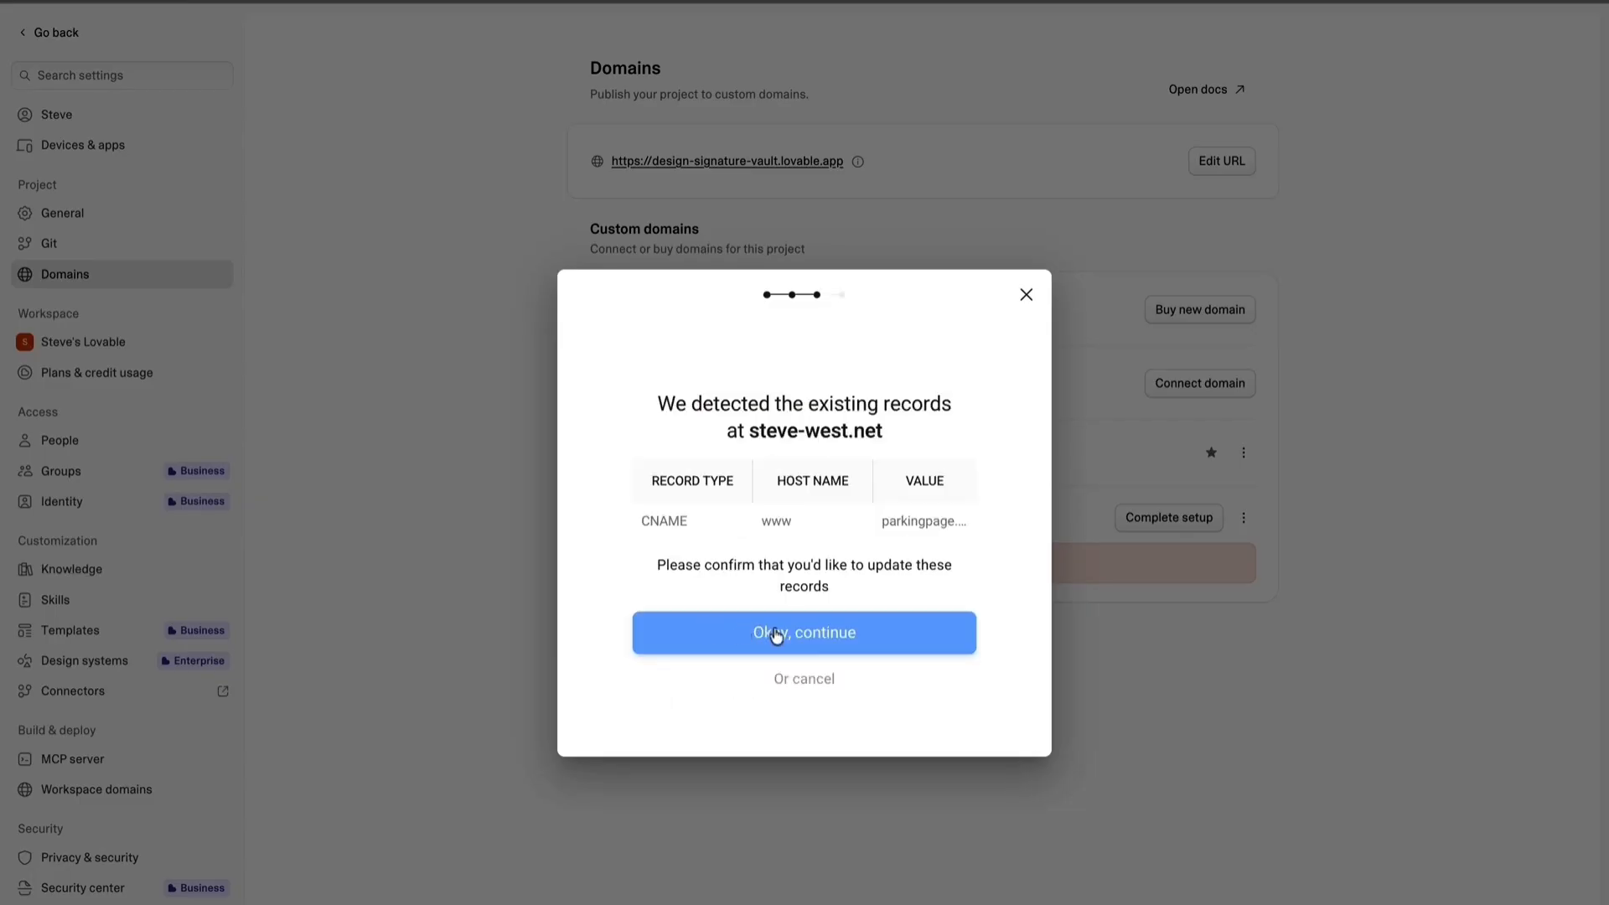
click(832, 637)
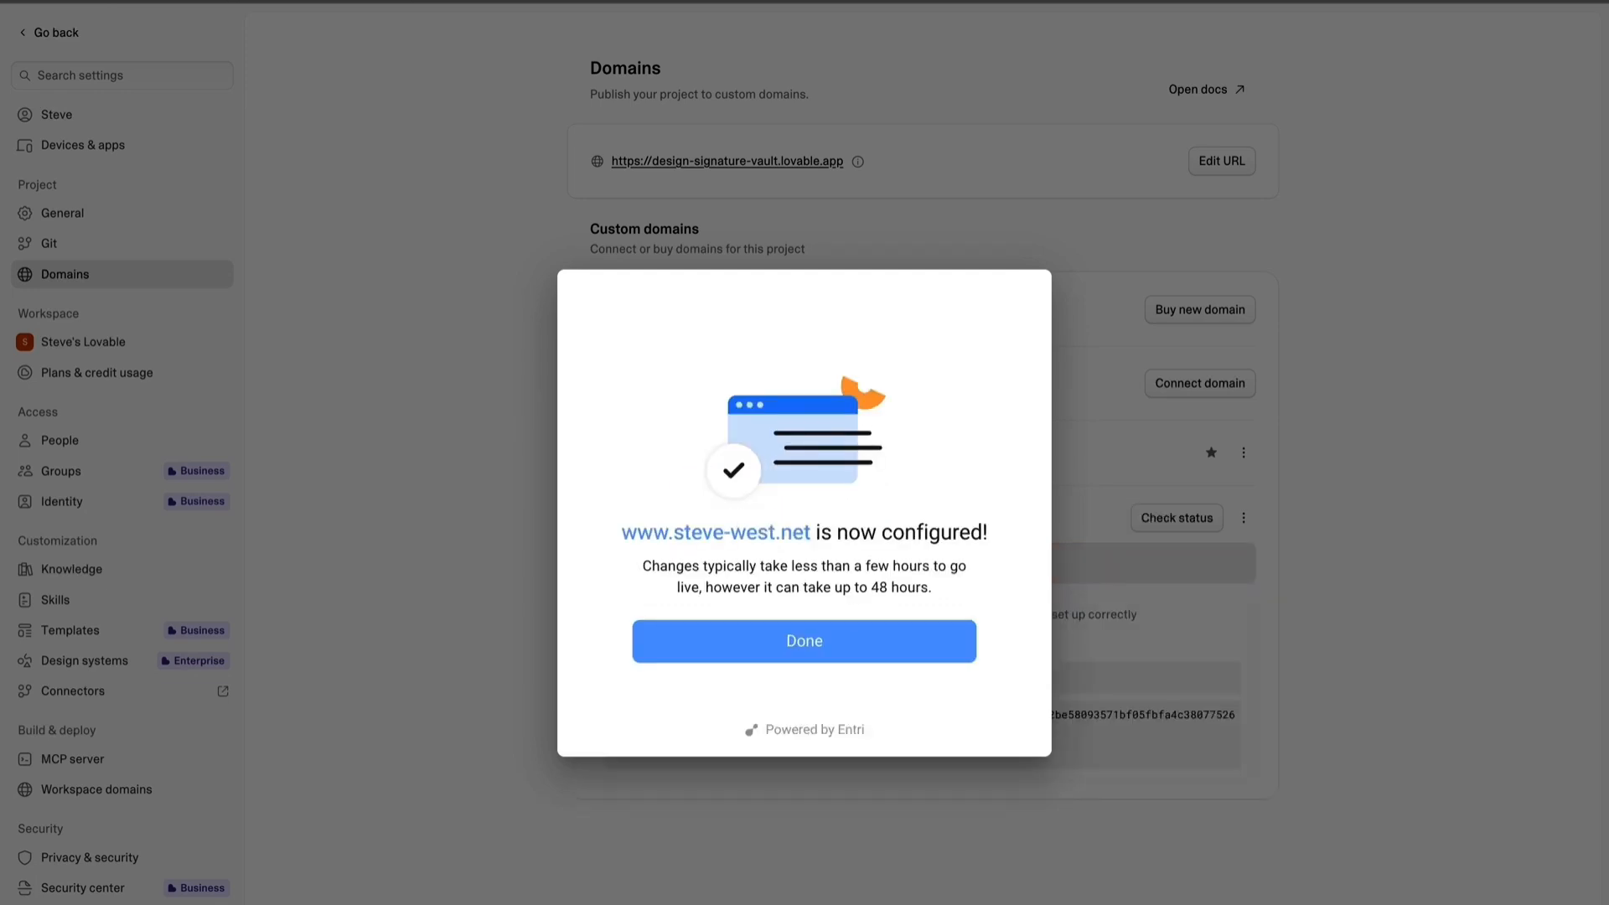
click(521, 449)
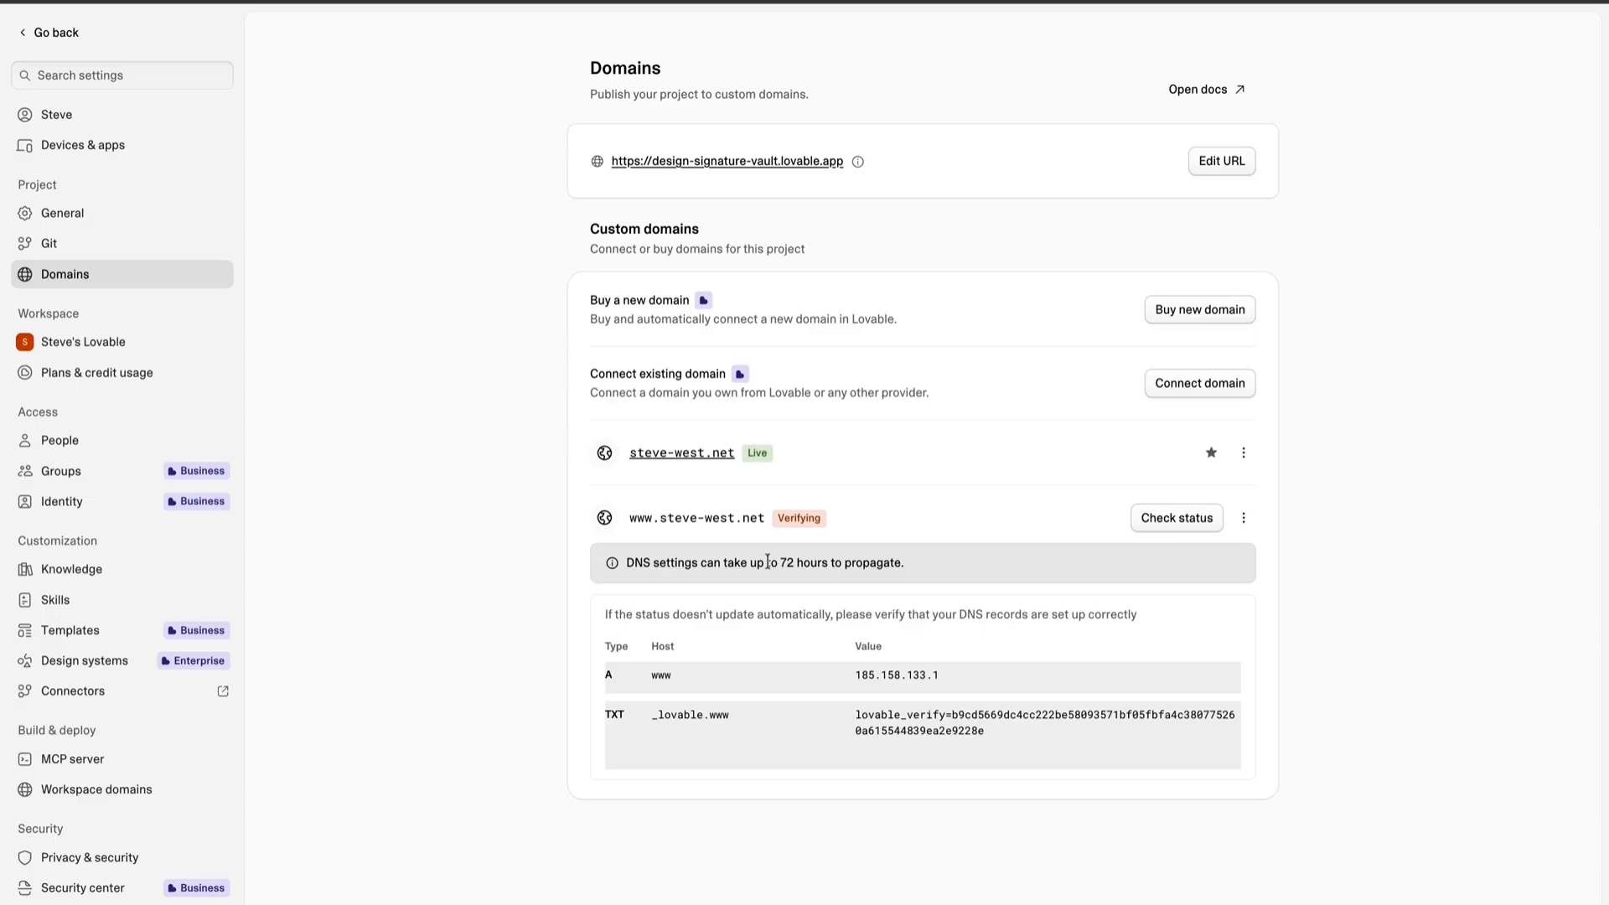
Review the DNS propagation notice for the www domain and check its verification status.
drag(757, 561, 842, 563)
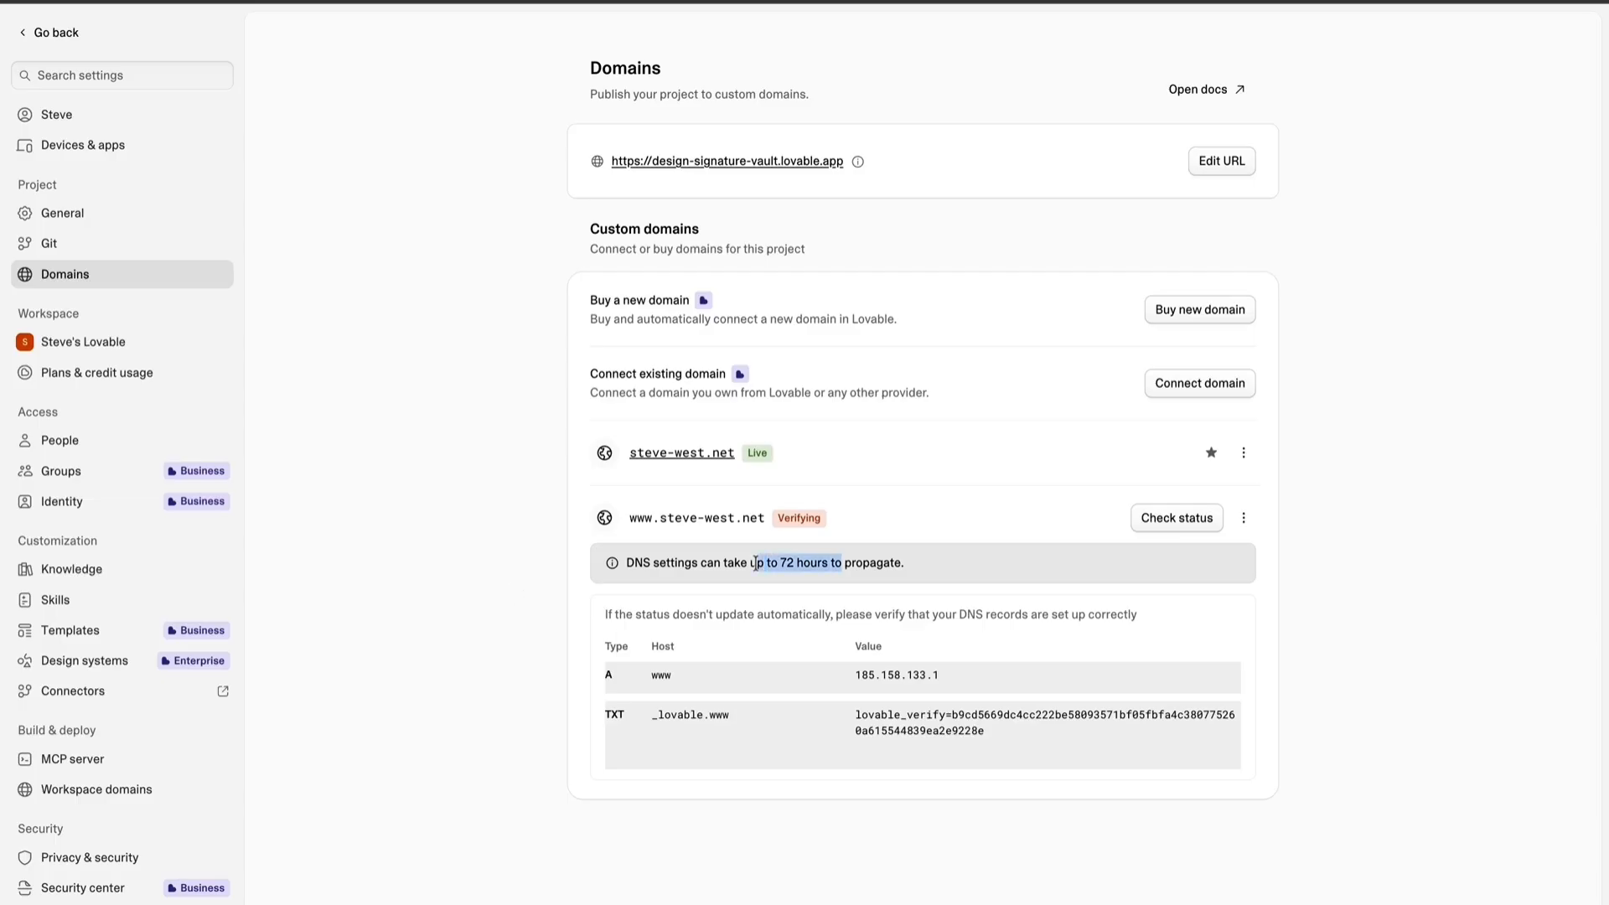
click(845, 570)
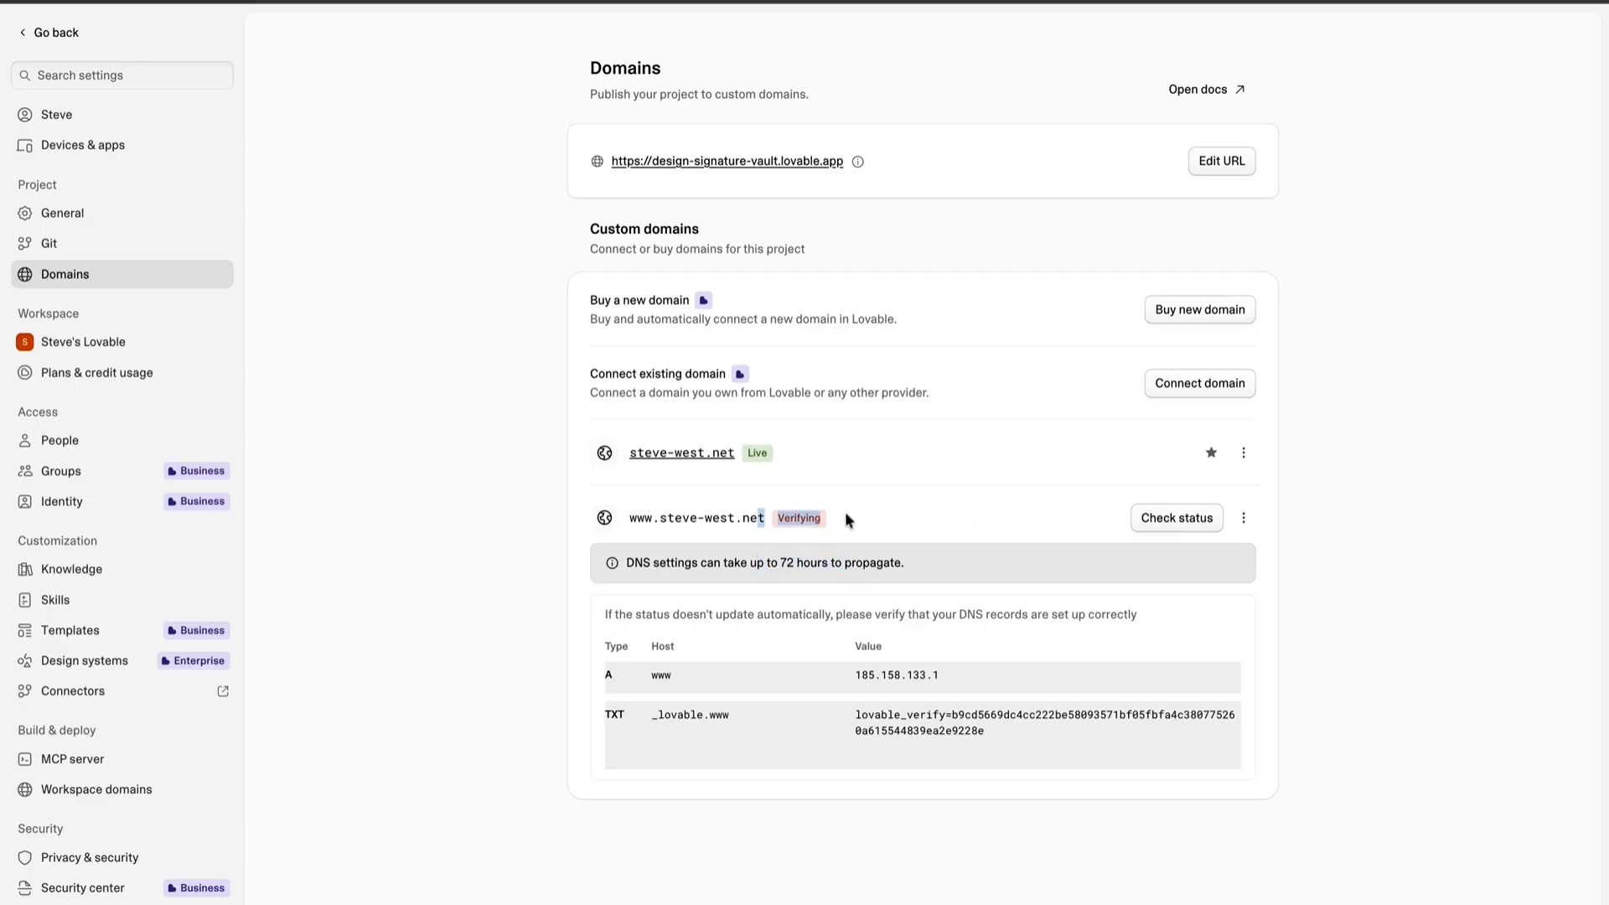
click(1161, 525)
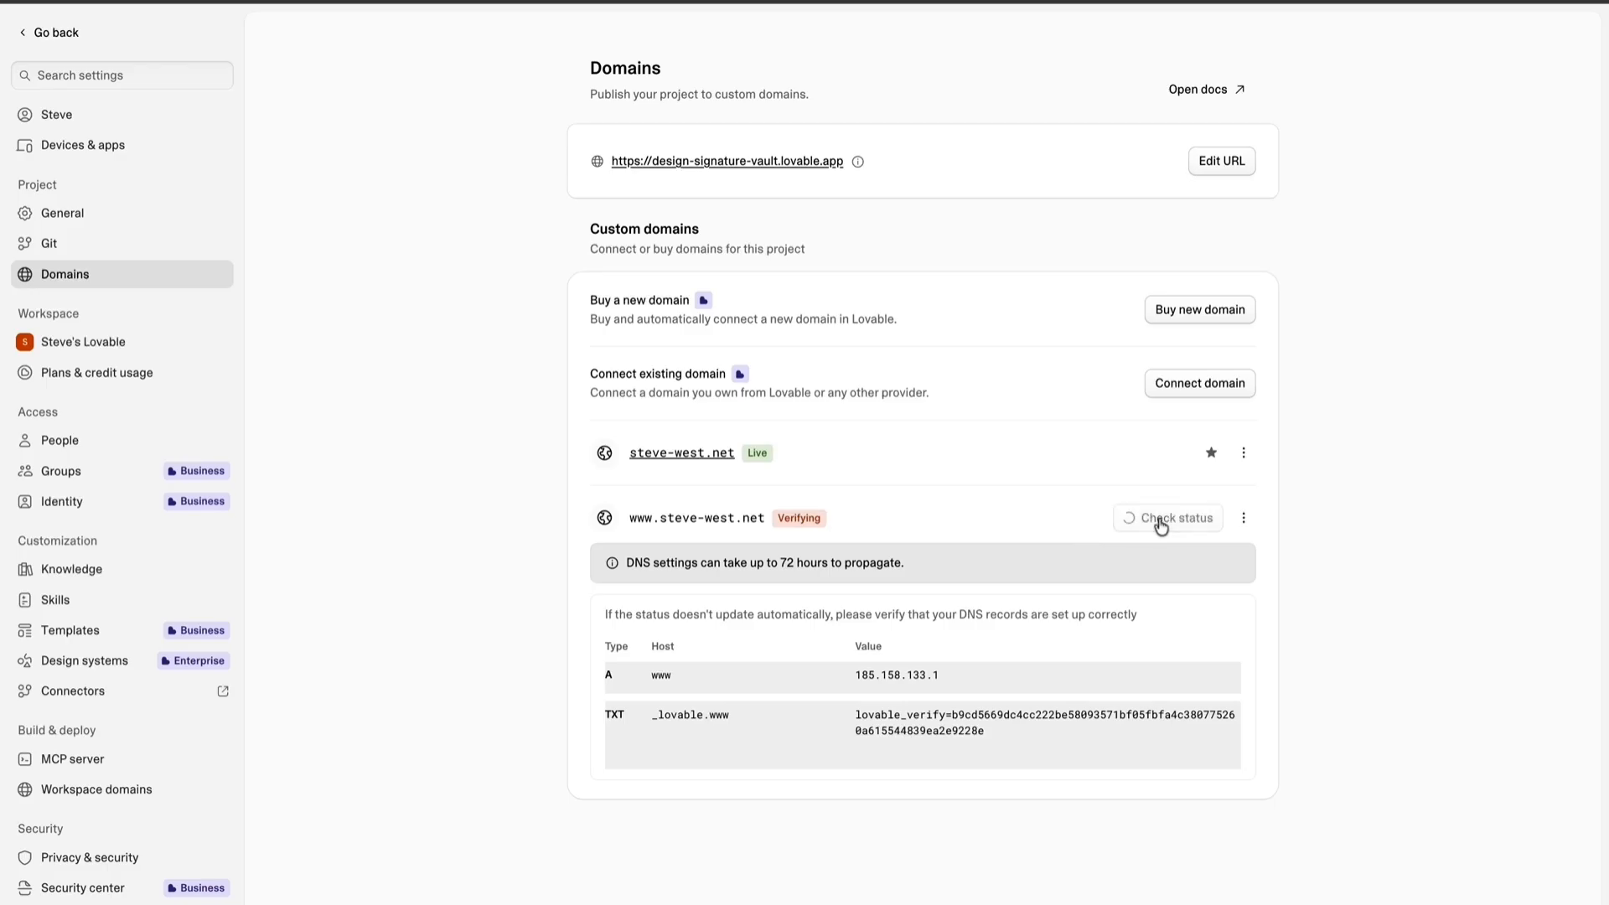